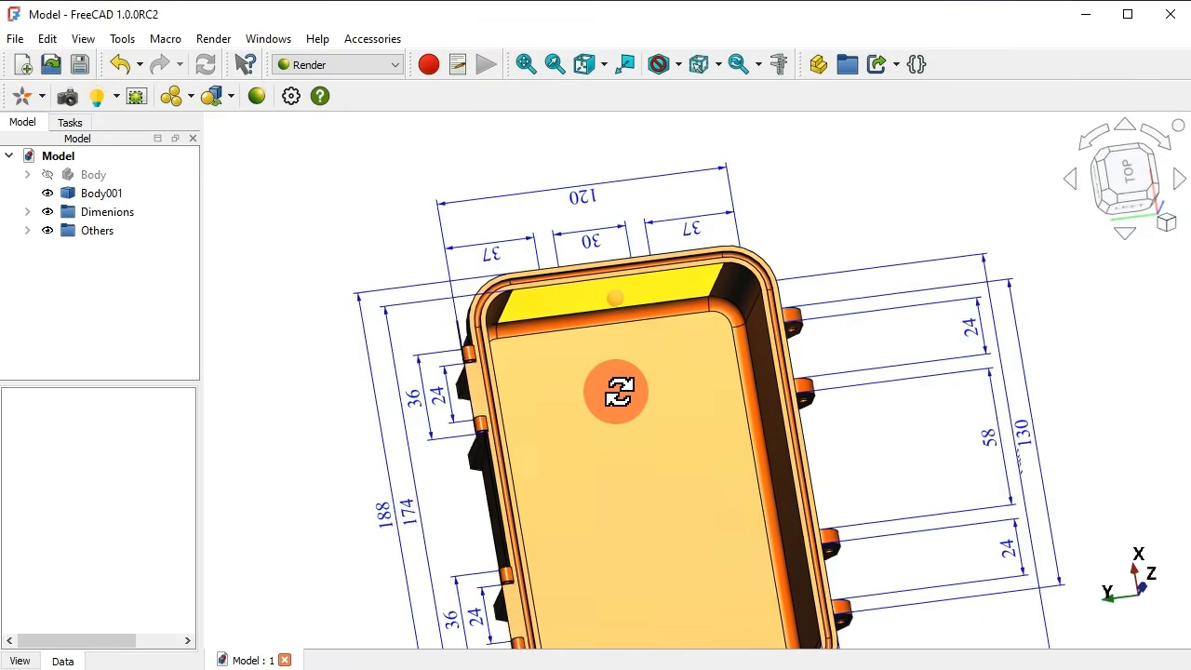
scroll(678, 394, "down", 5)
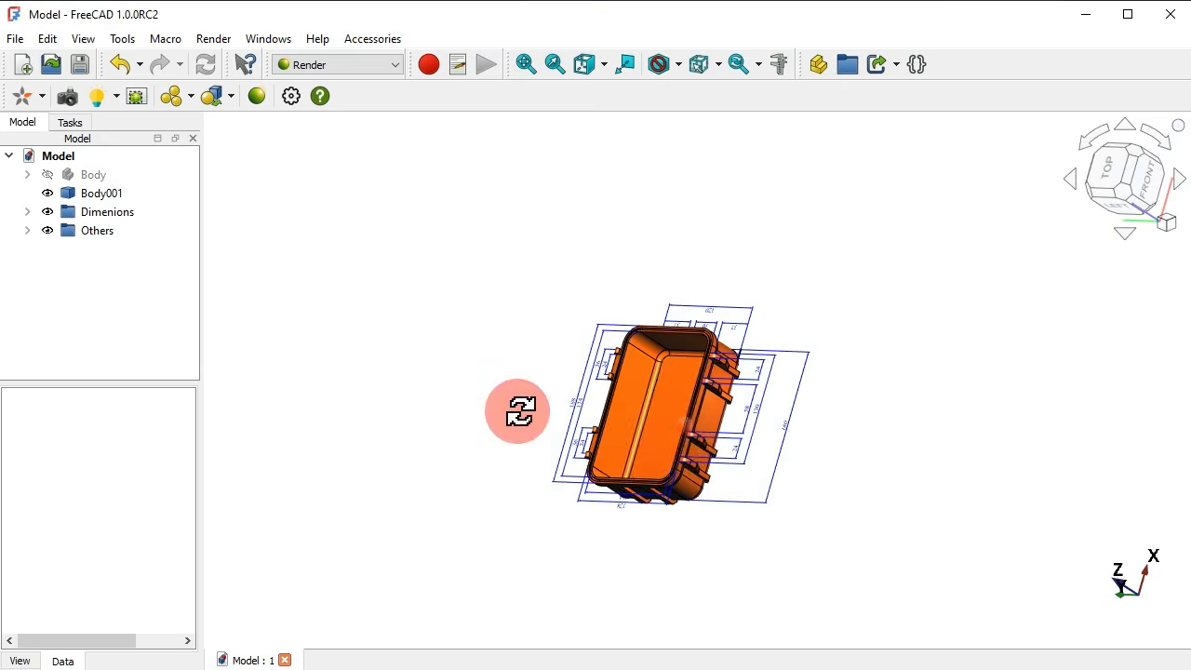
mouse_move(519, 407)
middle_mouse_down()
mouse_move(692, 457)
mouse_move(885, 473)
mouse_move(798, 396)
mouse_move(869, 397)
mouse_move(449, 443)
mouse_move(367, 395)
mouse_move(391, 364)
mouse_move(503, 412)
middle_mouse_up()
scroll(889, 447, "up", 4)
middle_click_drag(701, 530, 457, 493)
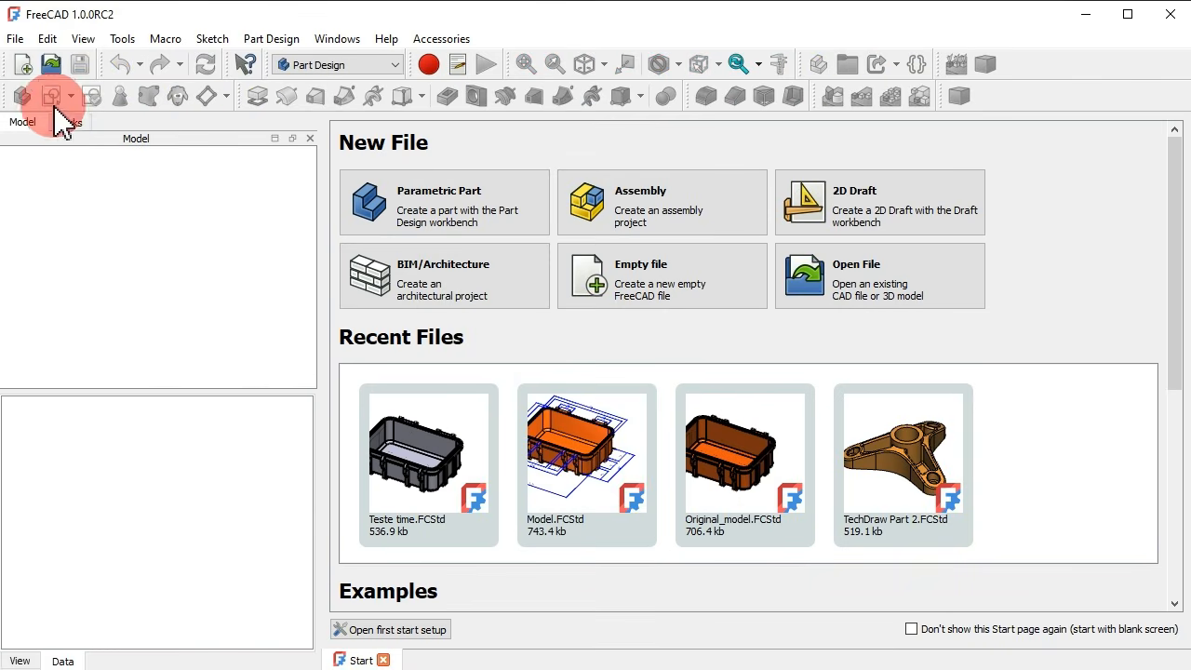
Create a new document with a body and start a sketch on the XY plane.
left_click(23, 64)
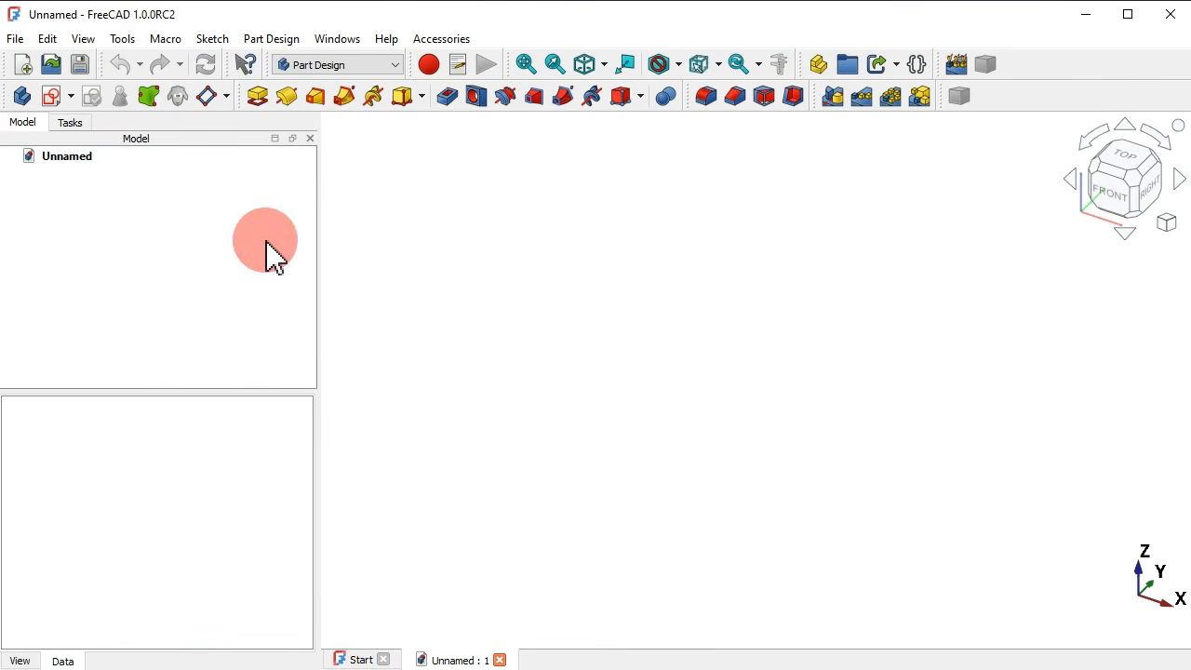
left_click(21, 97)
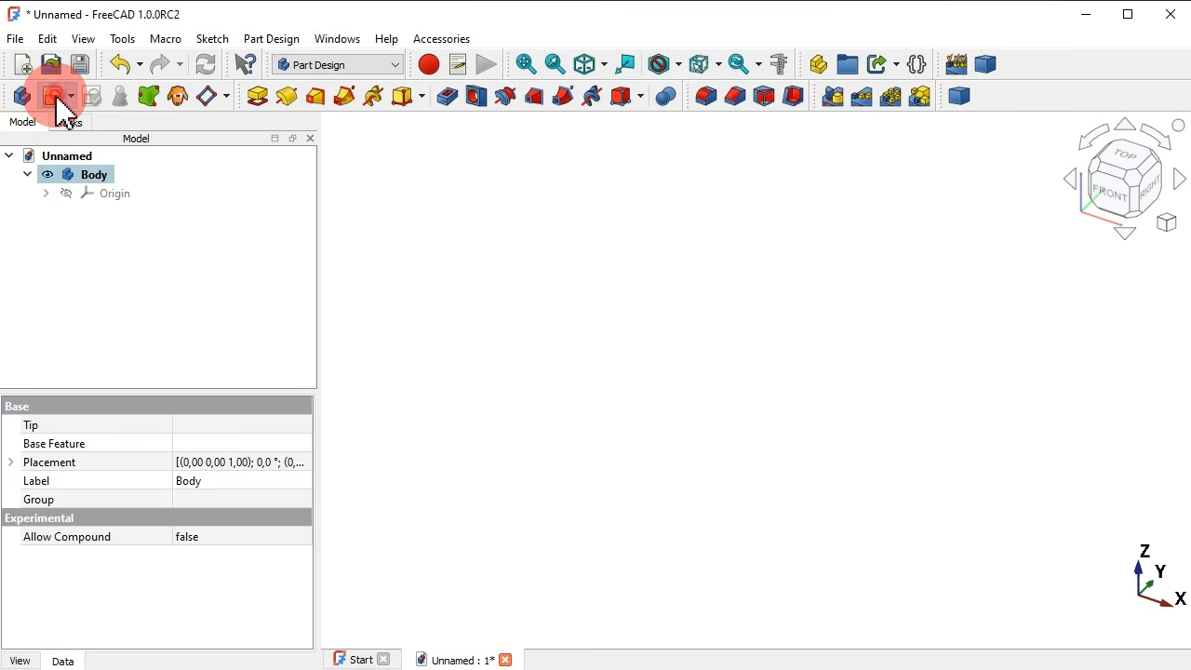
left_click(53, 96)
left_click(701, 251)
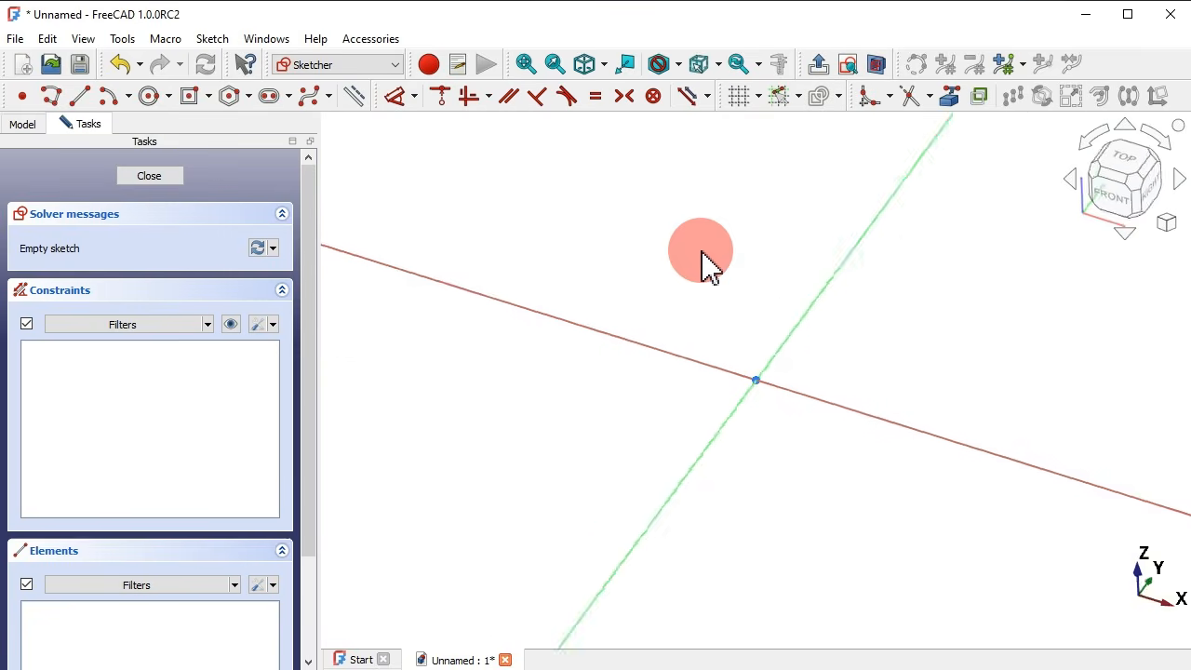
Sketch a rounded rectangle centred on the origin, 180 mm wide and 120 mm high with 16 mm corner radii, and close the sketch.
left_click(207, 98)
left_click(261, 143)
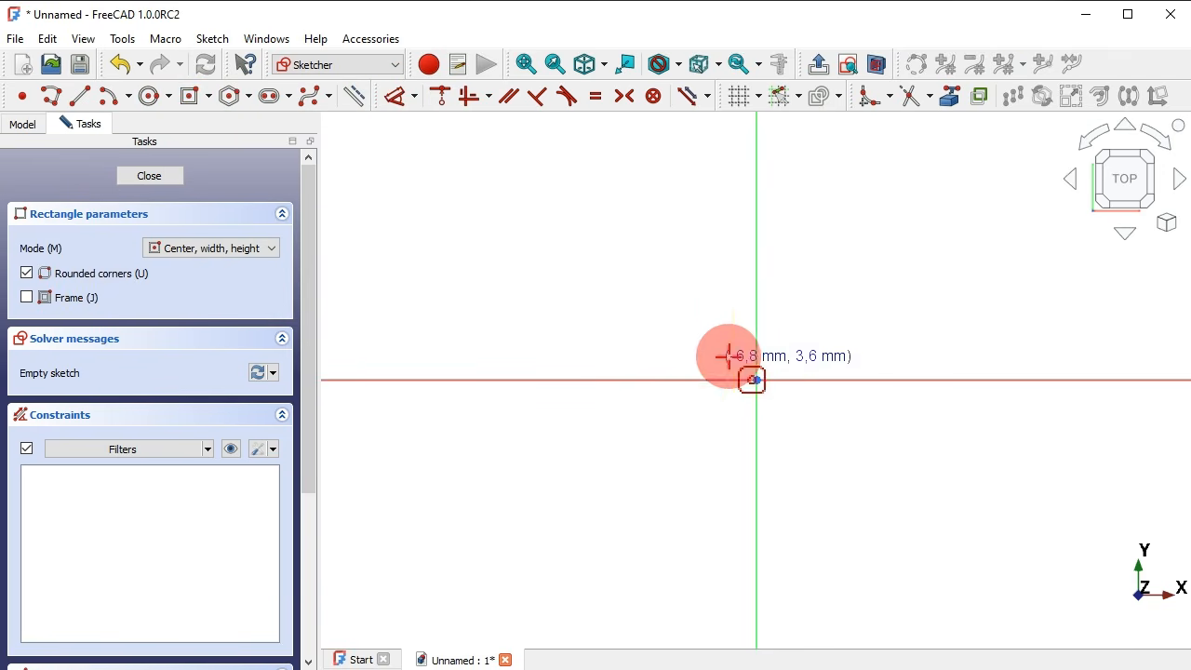
left_click(753, 379)
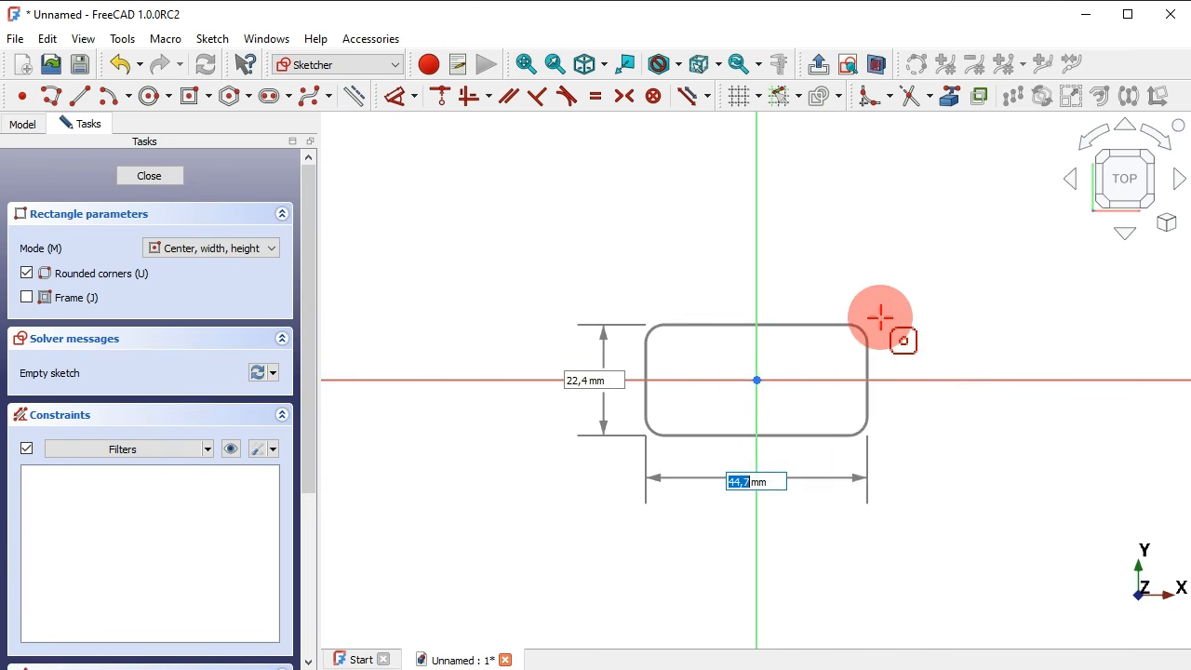
scroll(893, 330, "down", 3)
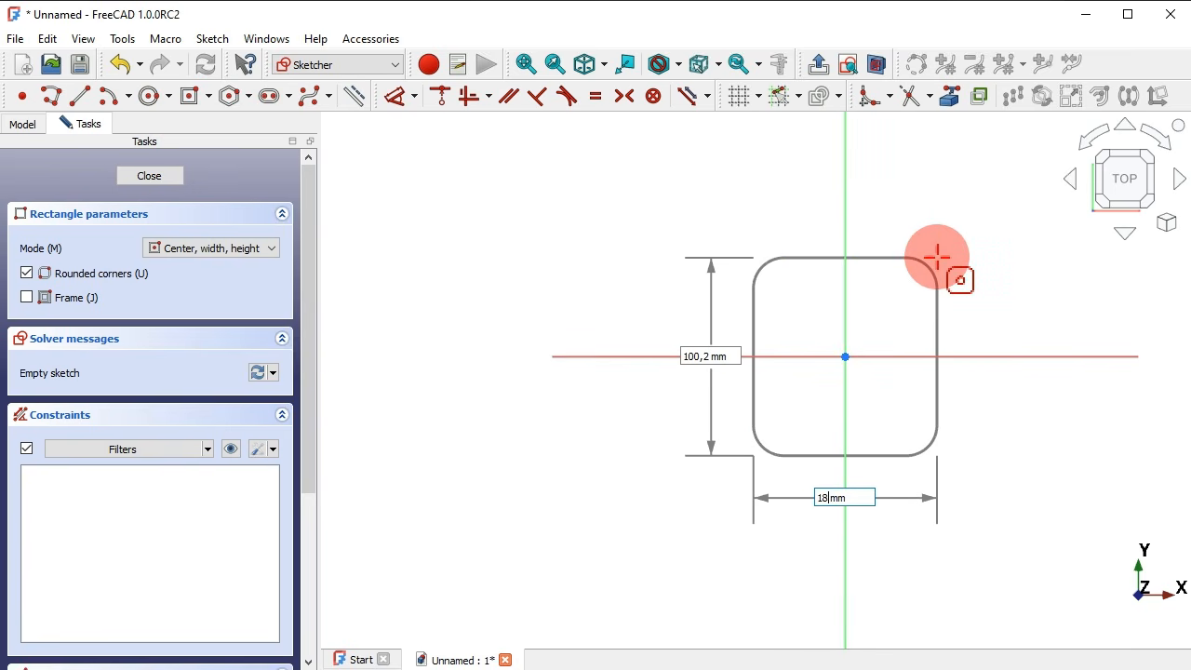
key("Tab")
type("120")
key("Tab")
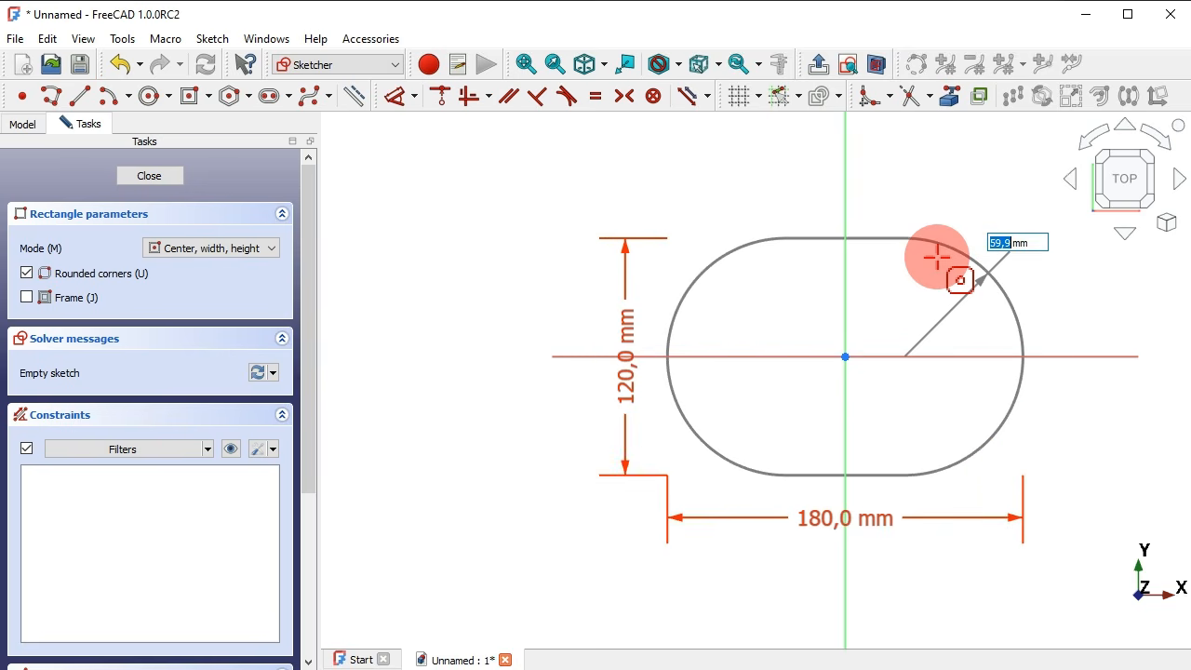
key("Return")
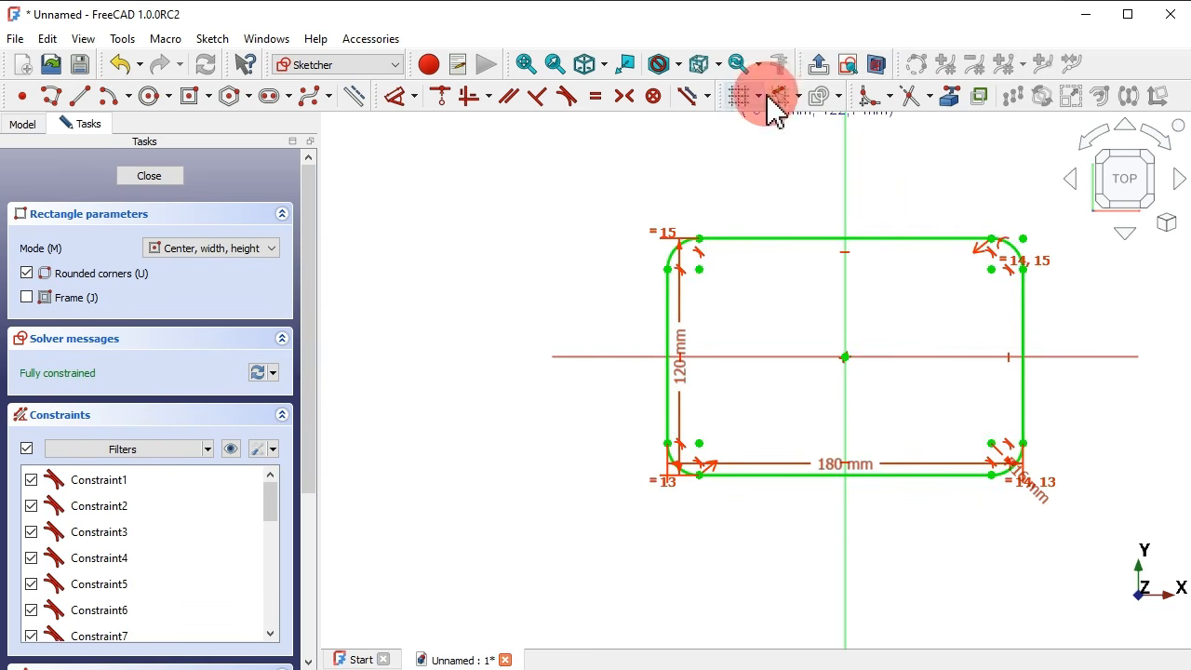
left_click(822, 61)
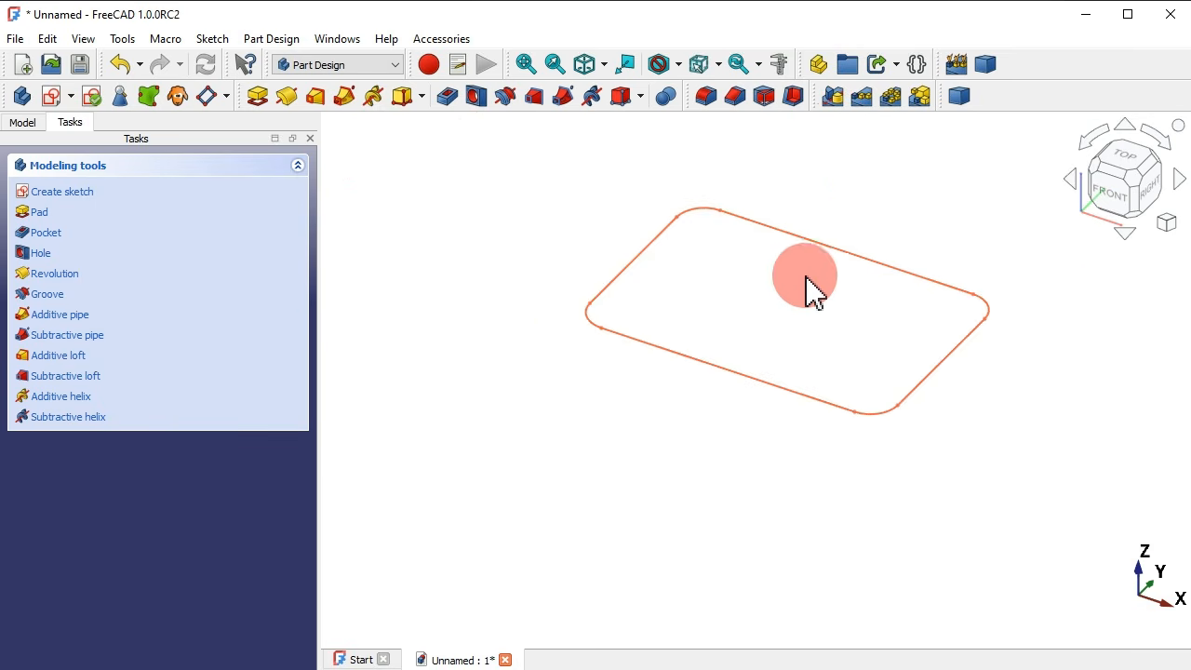
Pad the rounded rectangle sketch to a length of 60 mm.
left_click(257, 96)
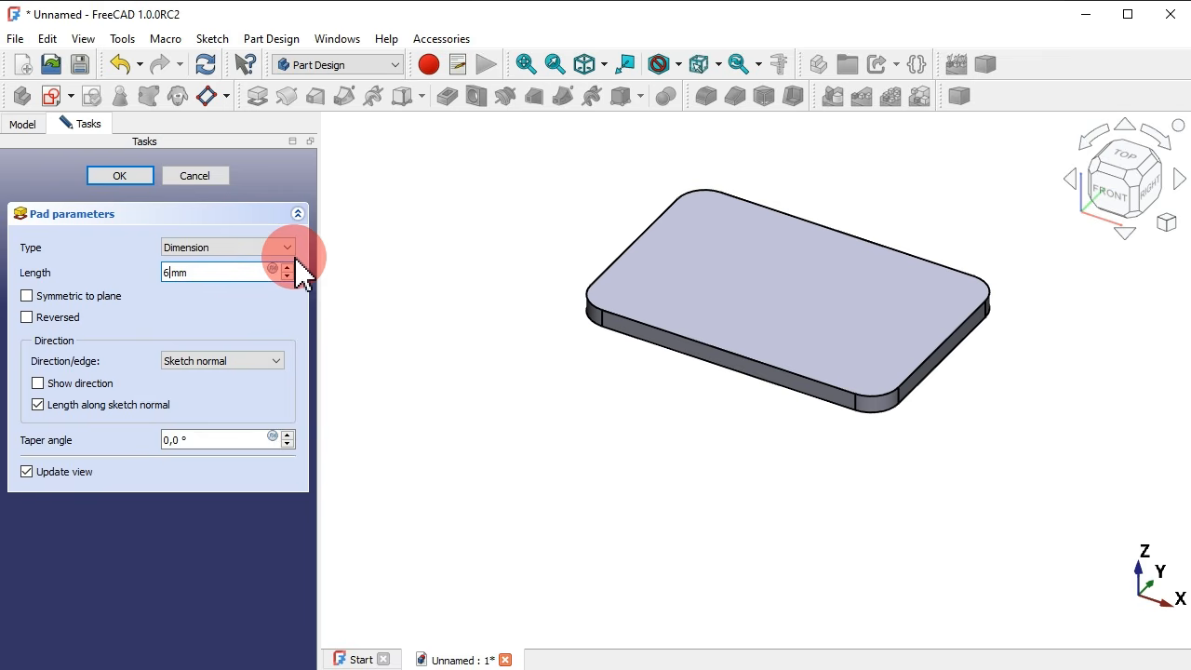
type("60")
key("Return")
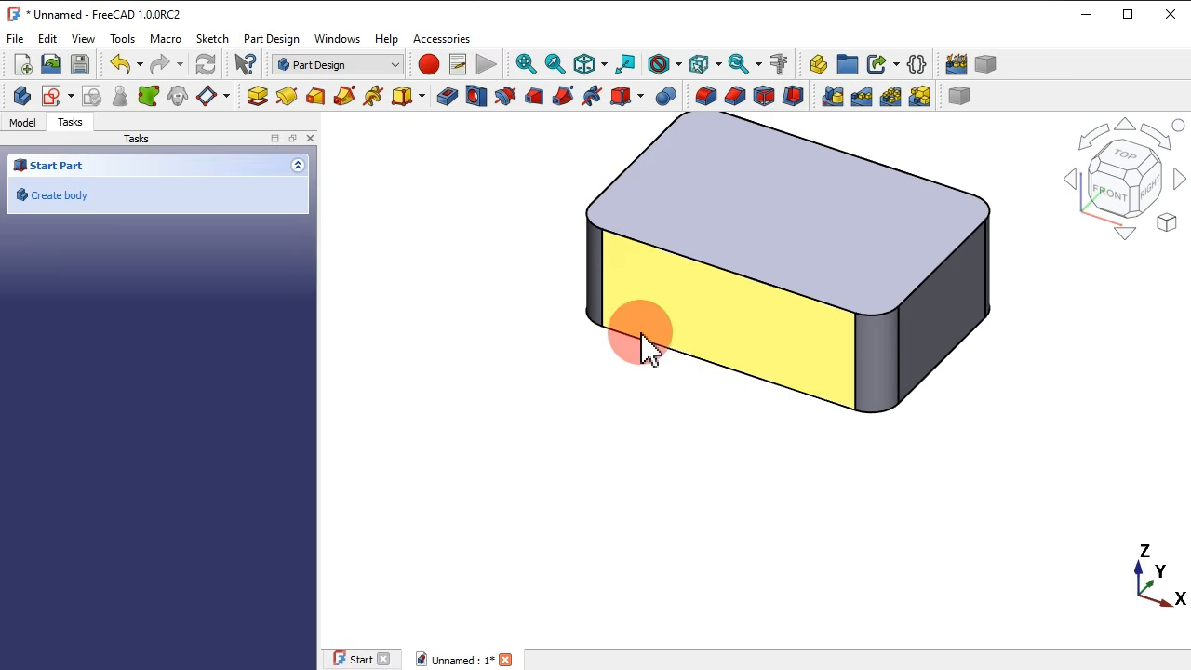
Fillet the bottom outer edge of the padded block.
left_click(597, 328)
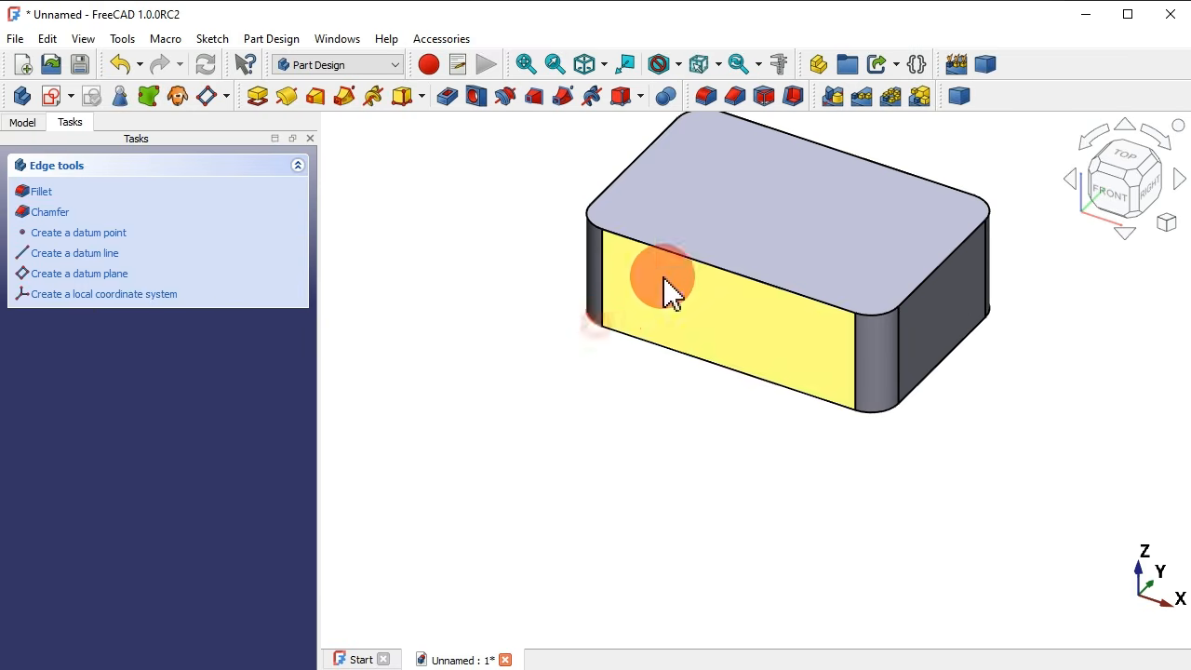
left_click(707, 96)
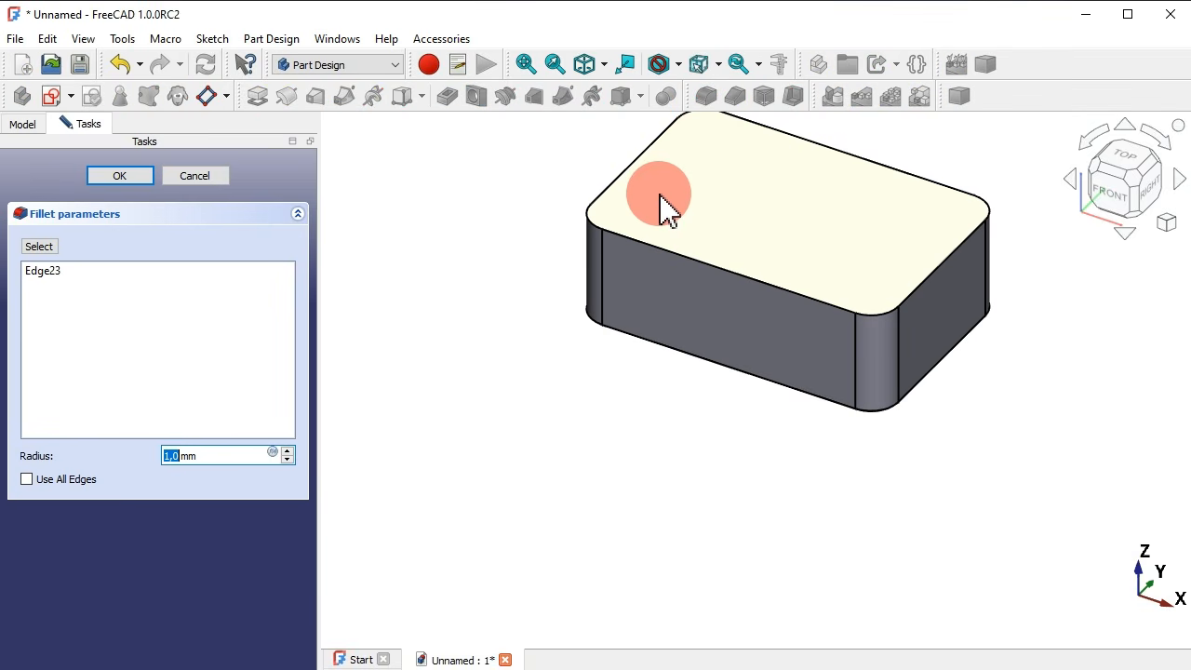
key("Return")
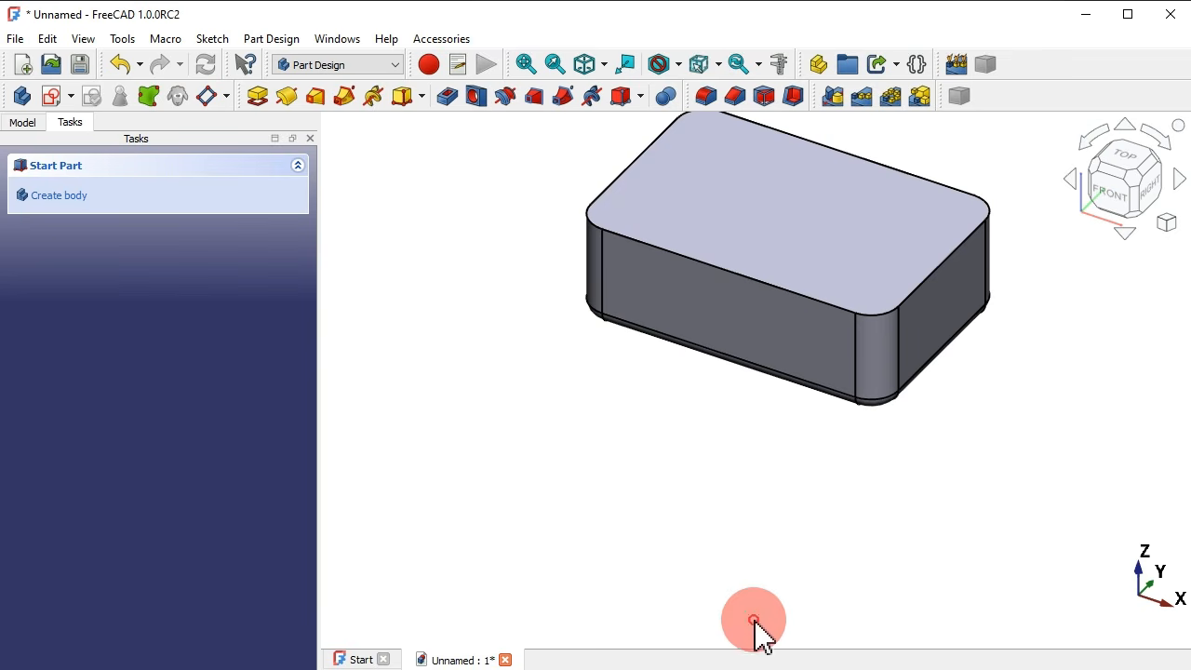
Hollow the block with a 3 mm Thickness applied inwards, leaving the top face open.
scroll(777, 512, "down", 2)
left_click(753, 252)
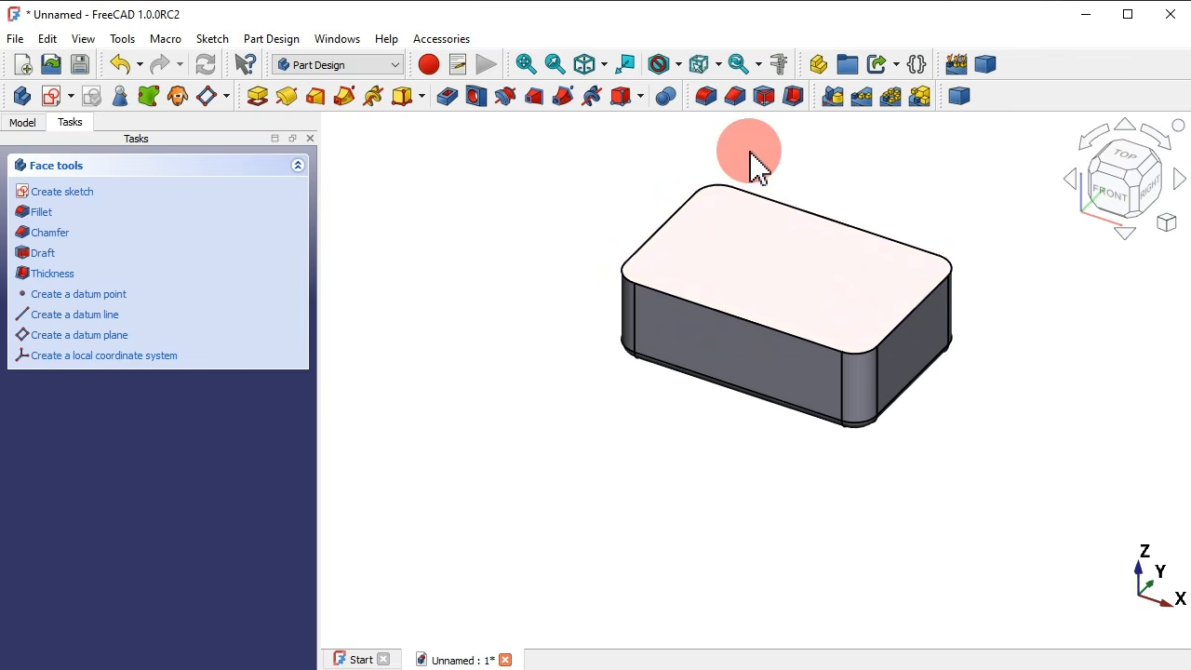
left_click(795, 96)
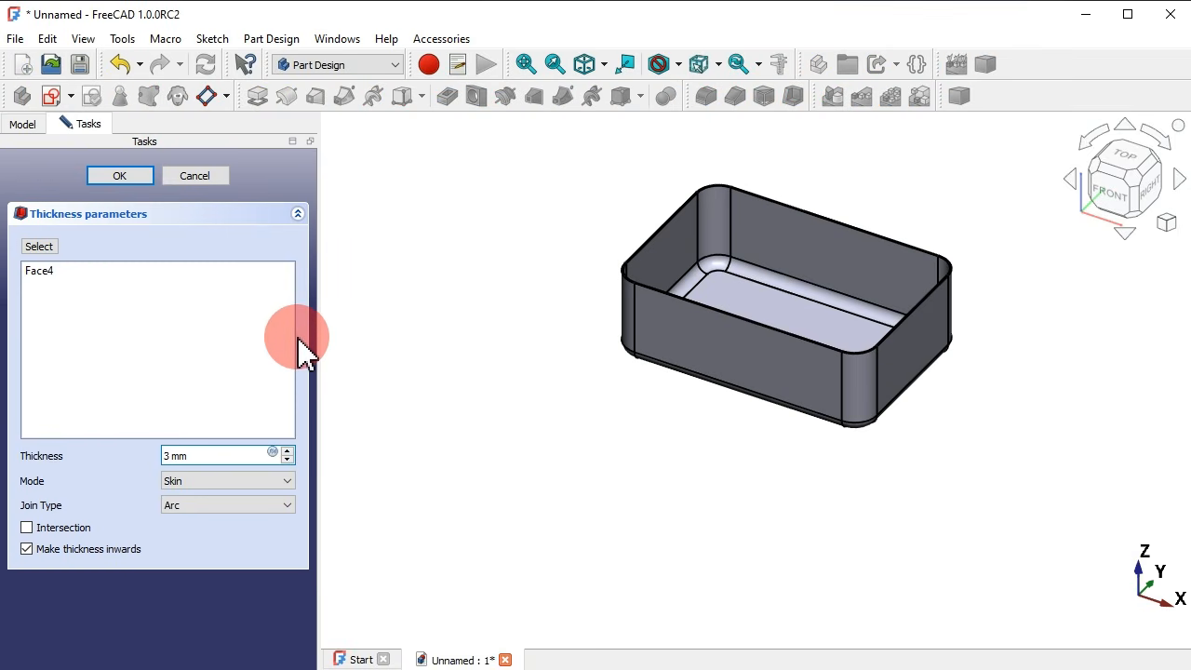
key("Return")
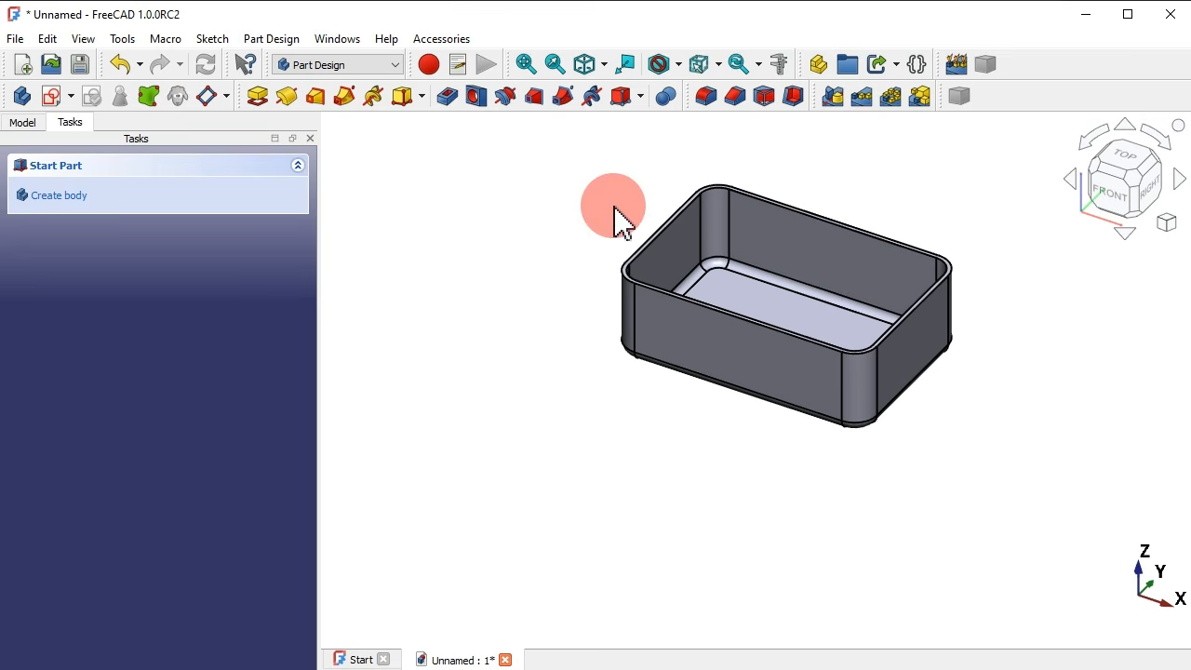
Start a sketch on the XZ plane and section the view of the box at the sketch plane.
left_click(51, 95)
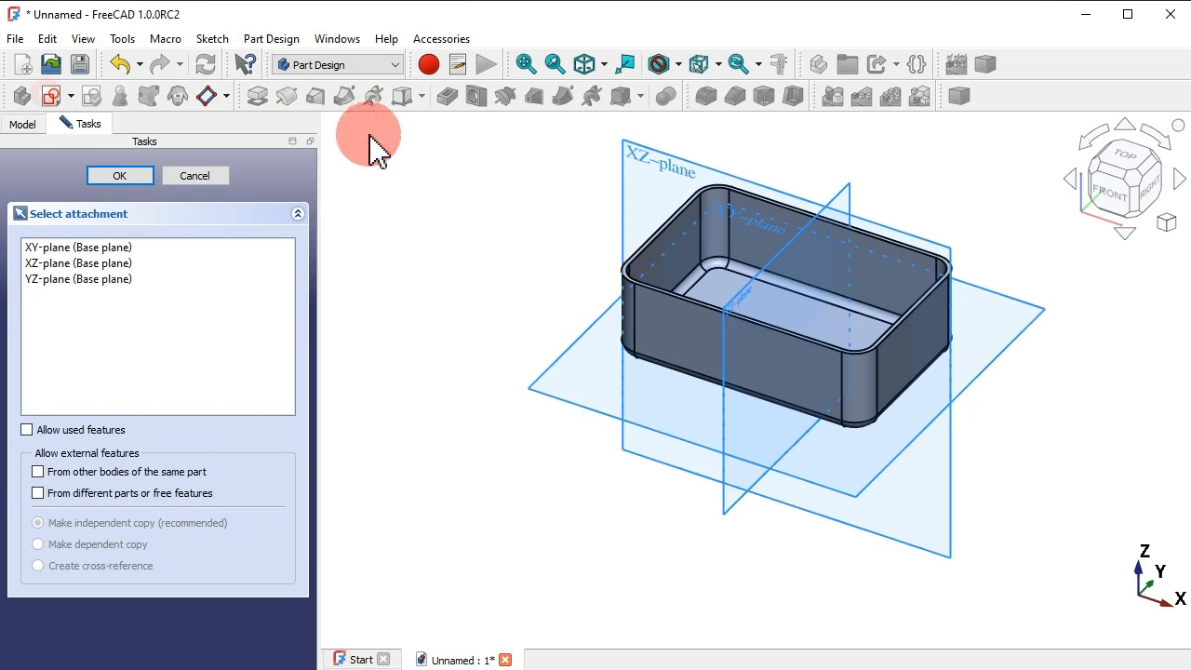
left_click(640, 151)
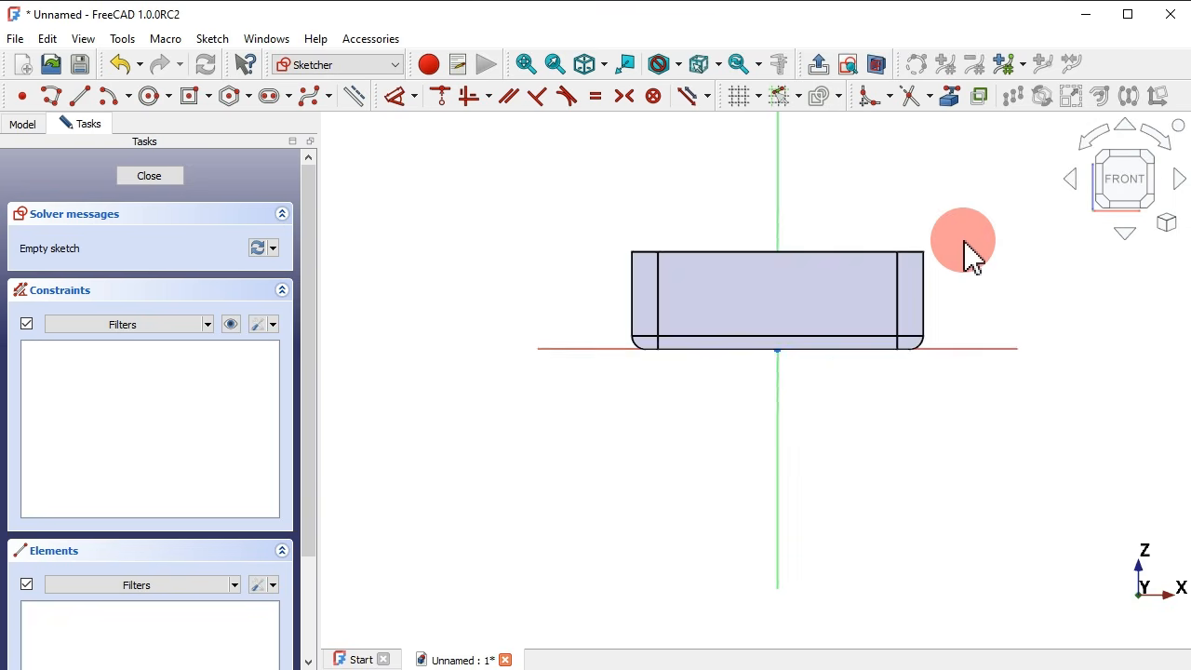
scroll(965, 250, "up", 5)
left_click(881, 63)
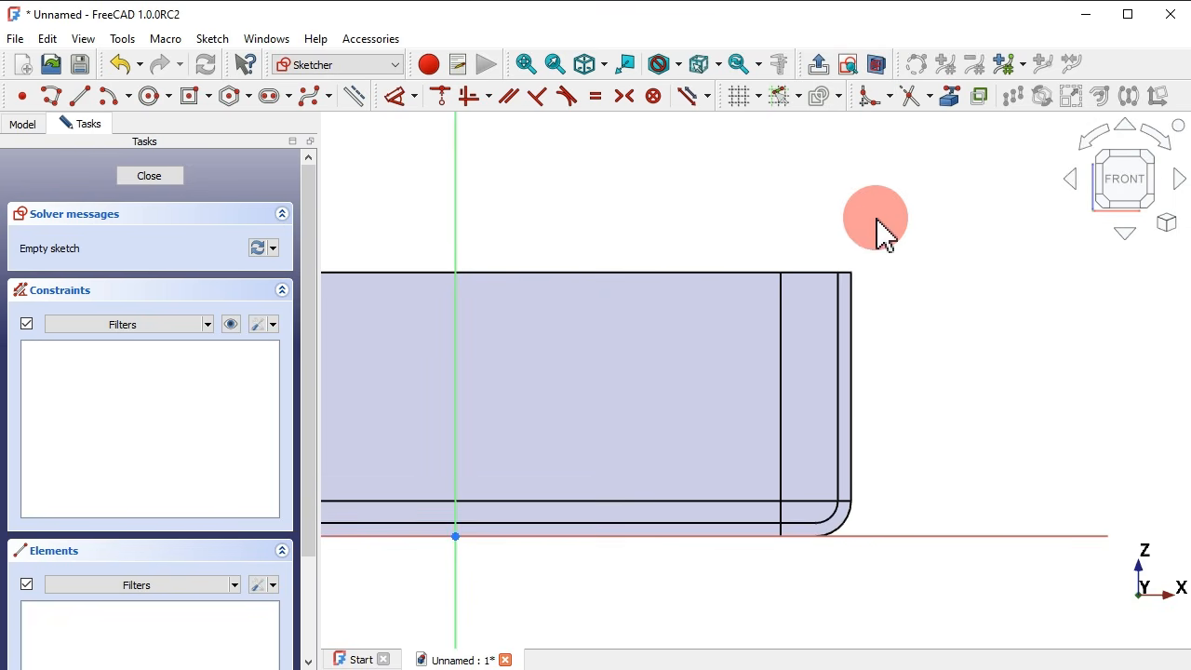
Project the top rim edge at the box's +X end into the sketch as external geometry.
left_click(951, 96)
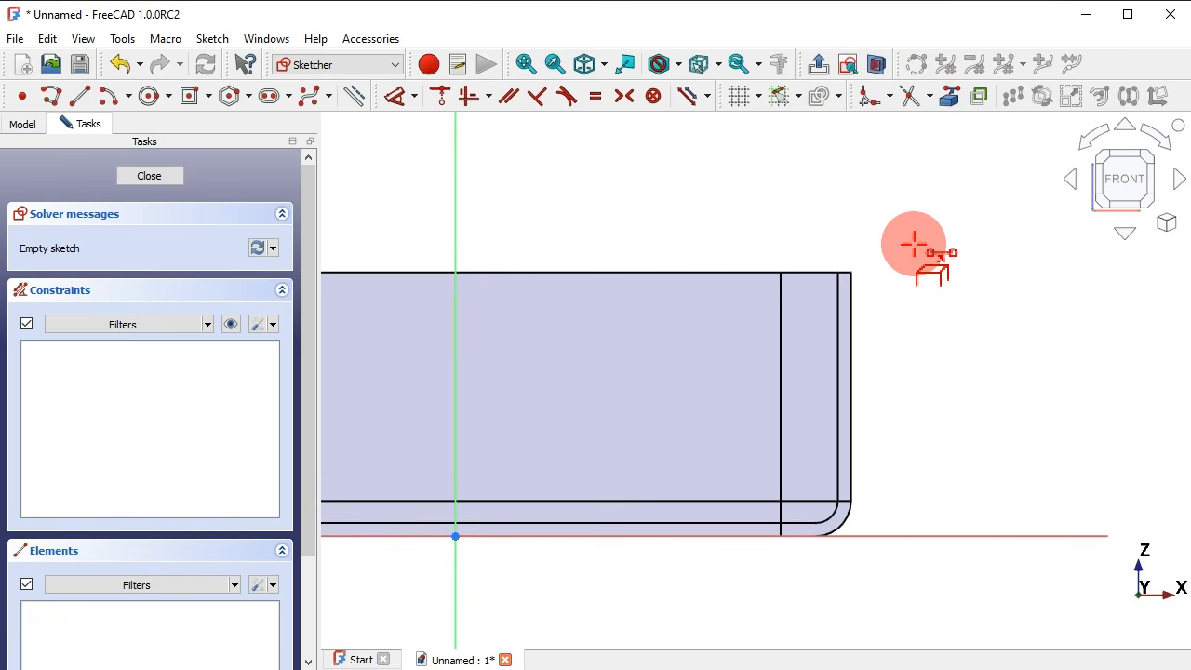
scroll(866, 270, "up", 2)
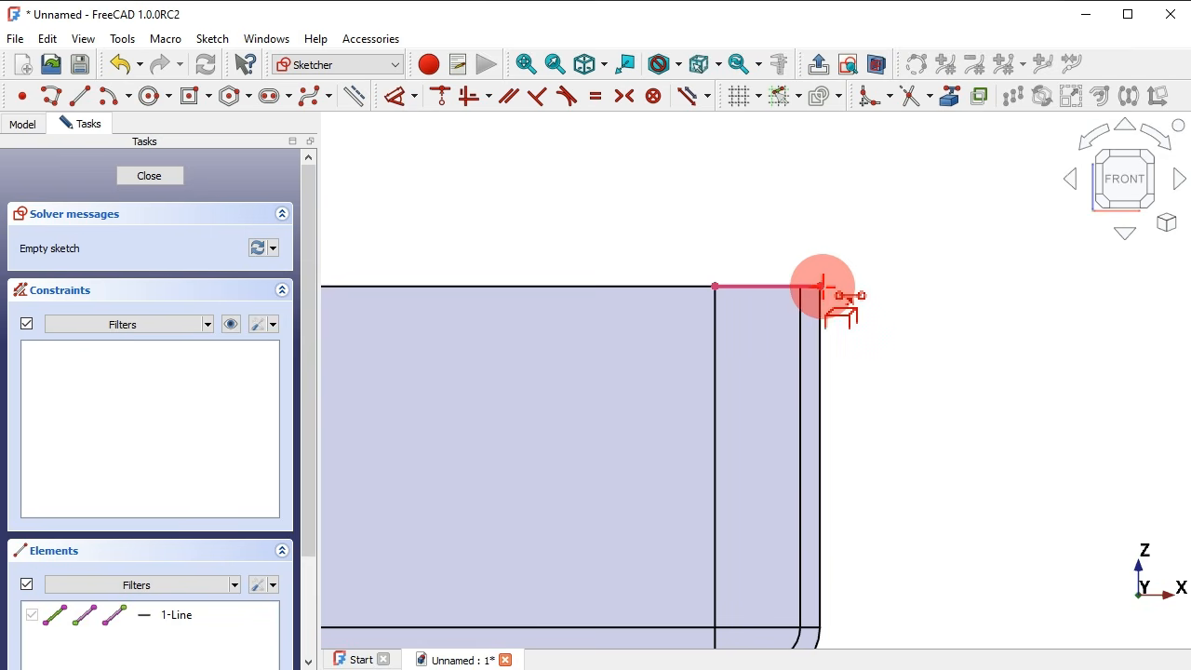
scroll(845, 258, "down", 1)
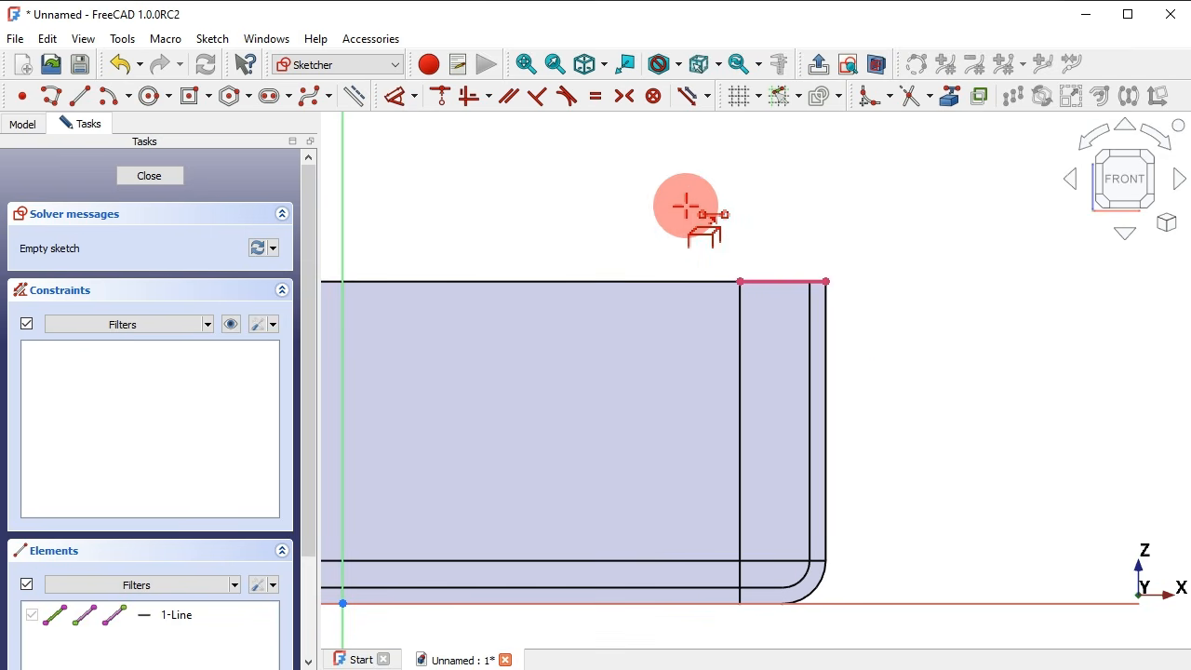
Sketch a closed four-sided profile from the rim's outer corner, about 24.5 mm outwards, about 25 mm down, then sloping back to the outer wall.
left_click(54, 96)
left_click(826, 281)
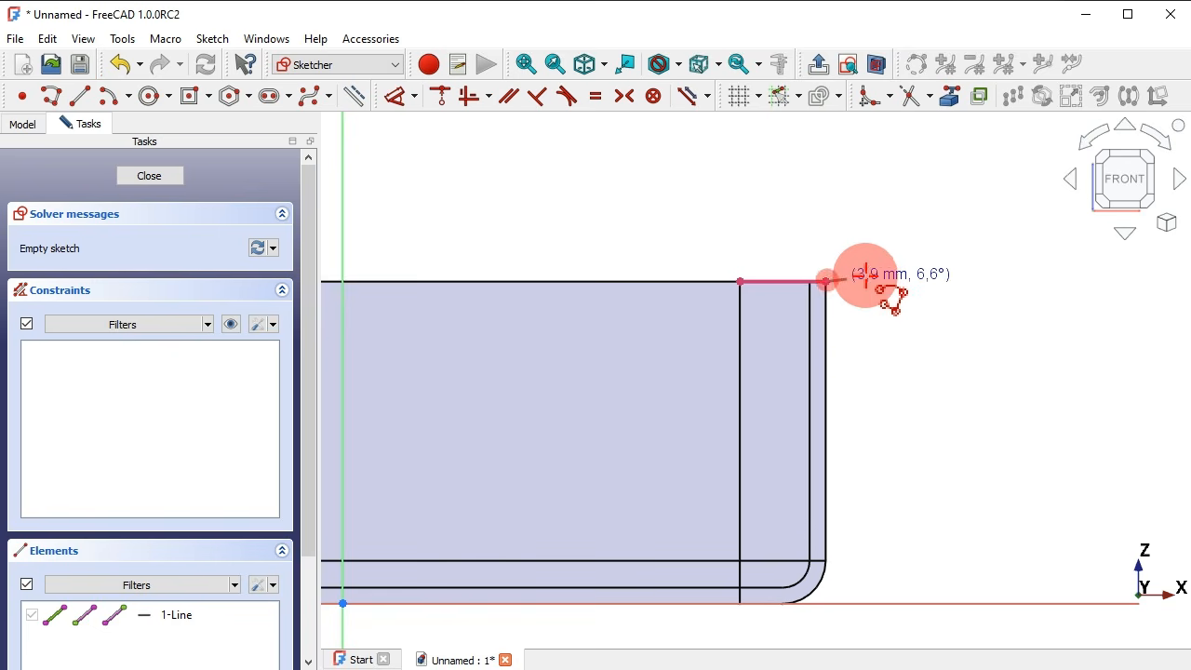
left_click(959, 280)
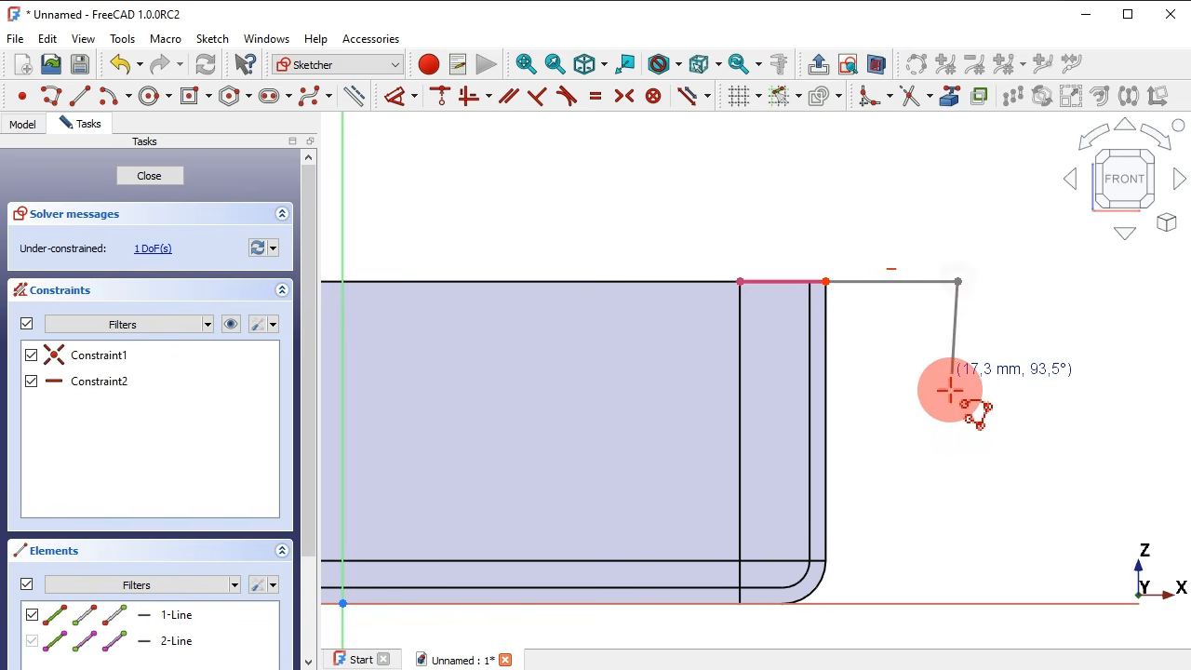
left_click(959, 416)
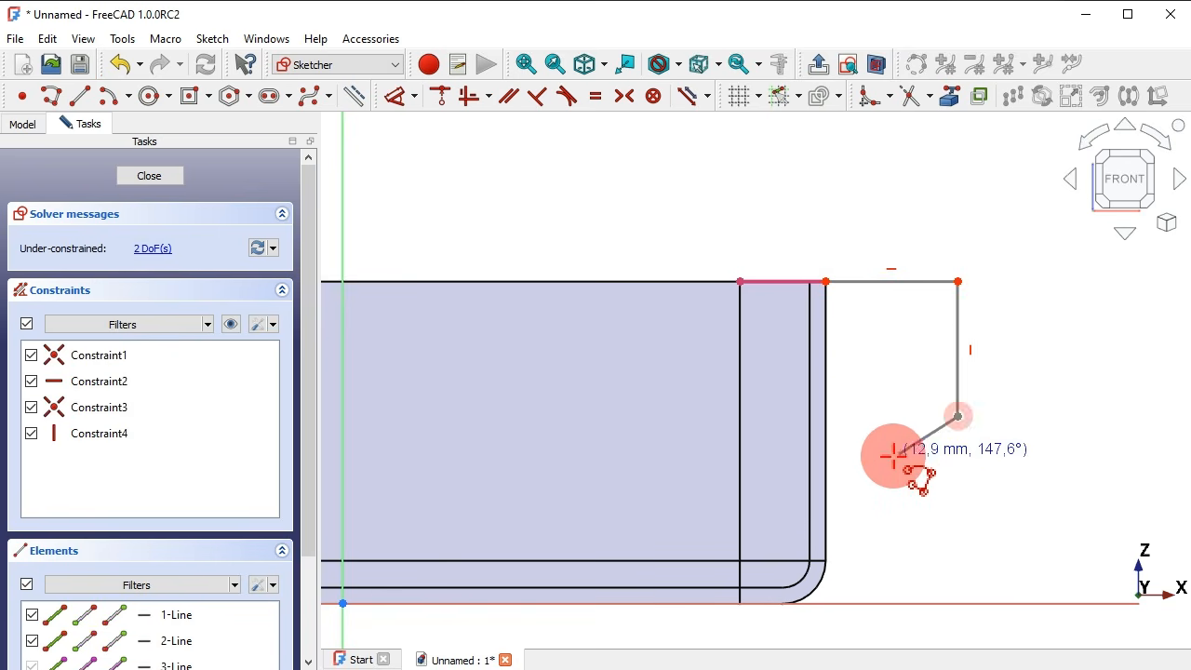
left_click(822, 519)
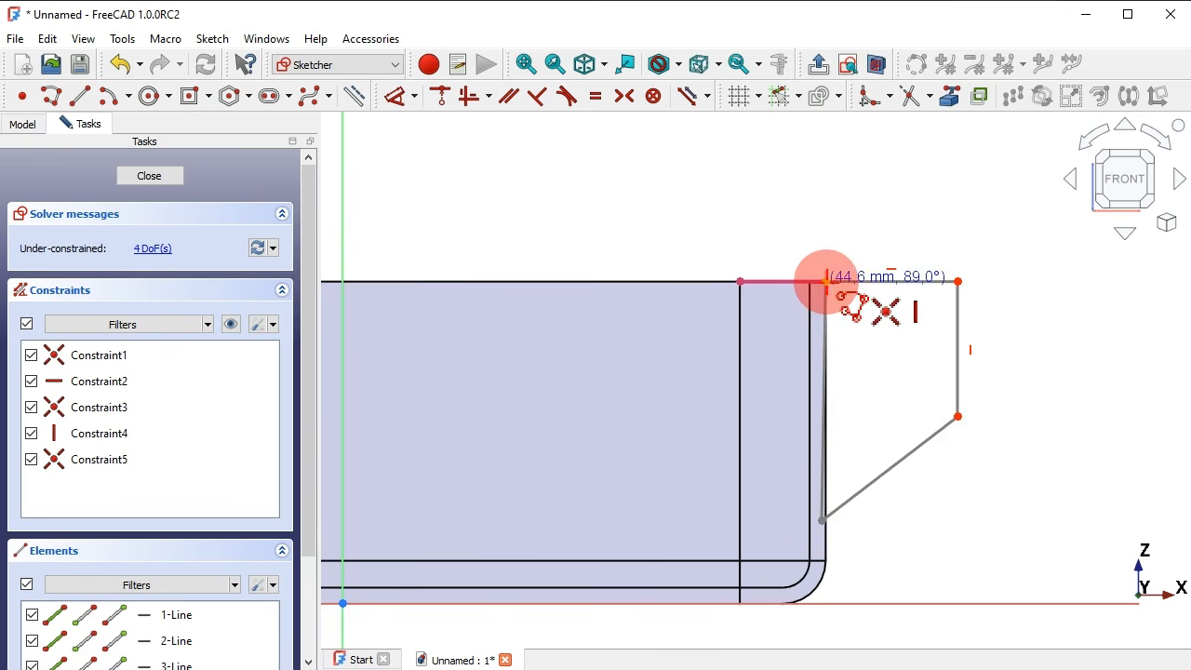
left_click(826, 281)
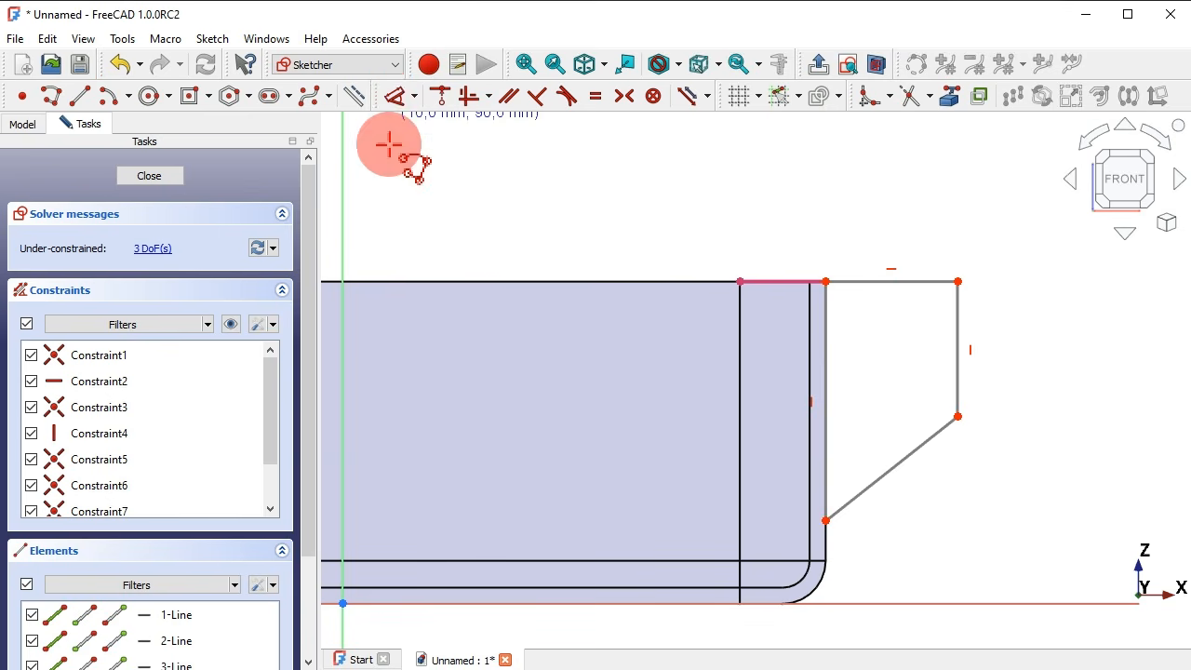
Dimension the profile's horizontal top line to 4 mm and its outer vertical line to 8 mm.
left_click(392, 97)
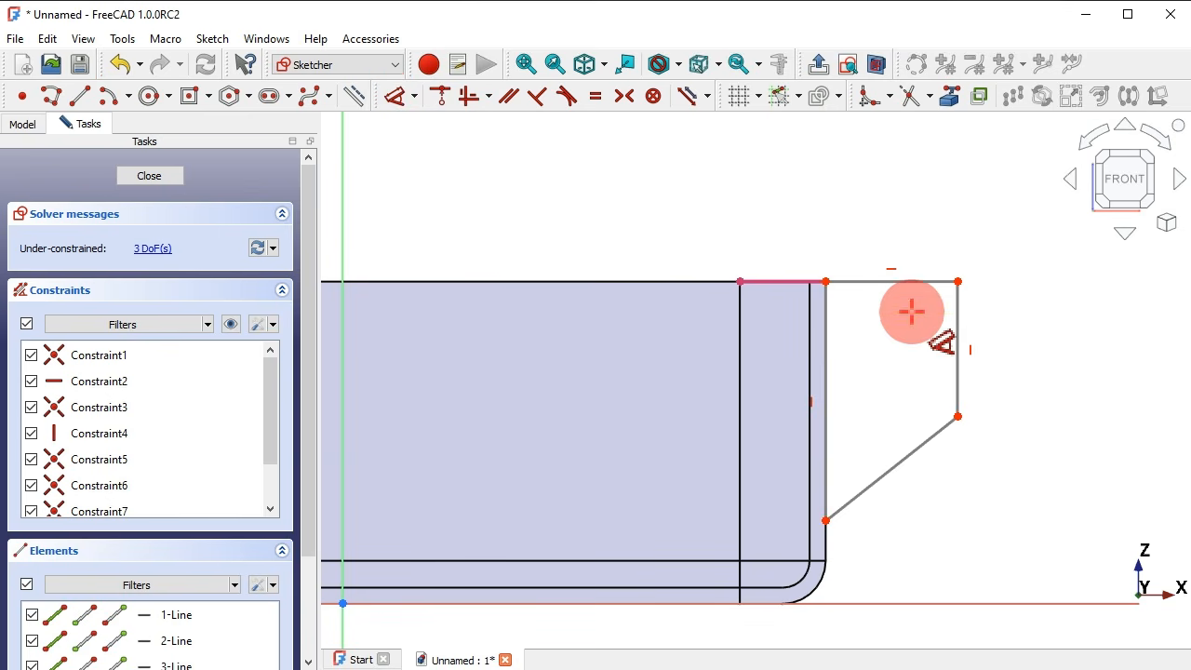
left_click(898, 281)
left_click(891, 192)
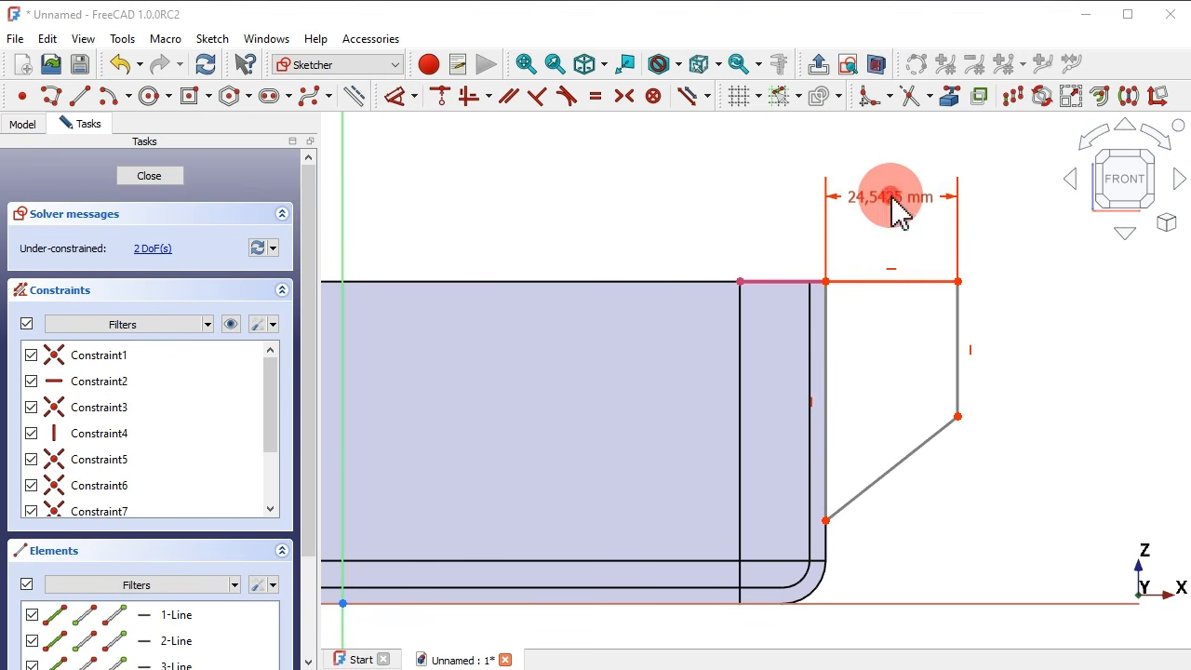
type("4")
key("Return")
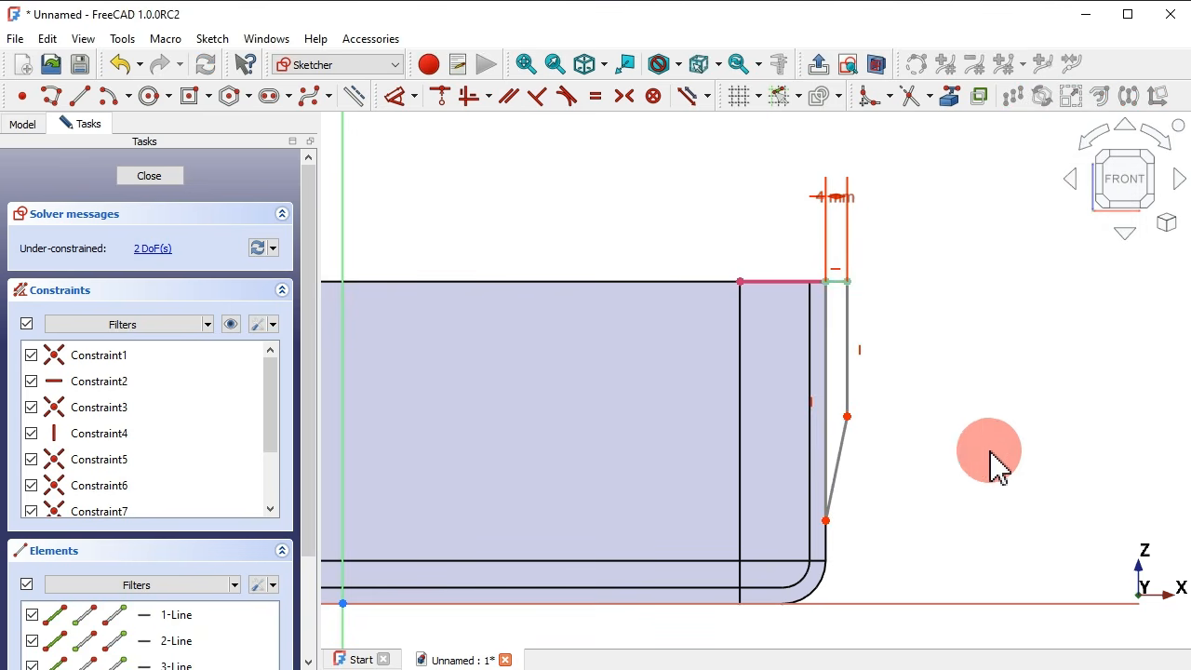
left_click(847, 376)
left_click(918, 354)
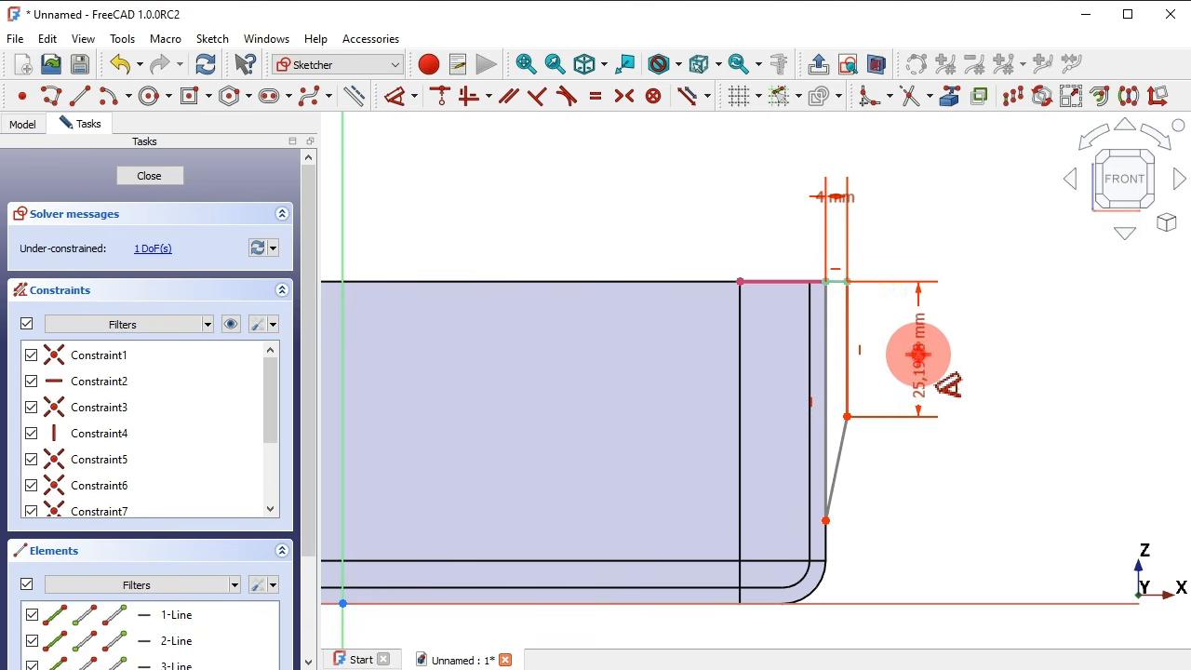
type("8")
key("Return")
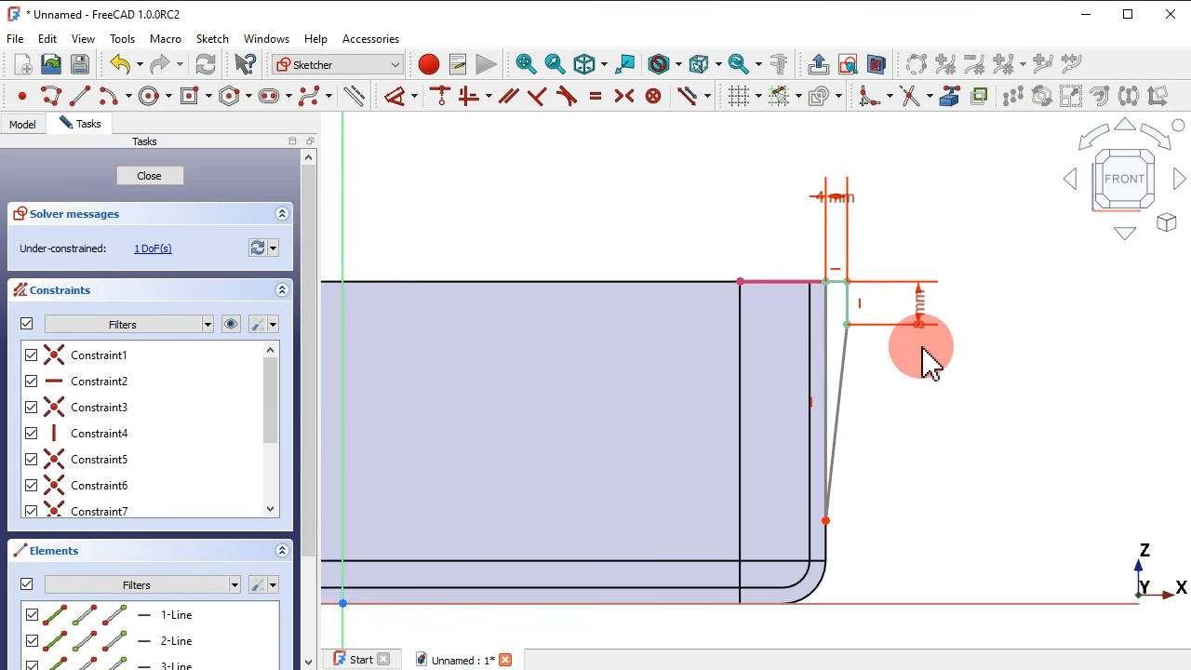
Set the angle between the profile's sloping line and the outer wall line to 30° and close the sketch.
scroll(890, 381, "up", 2)
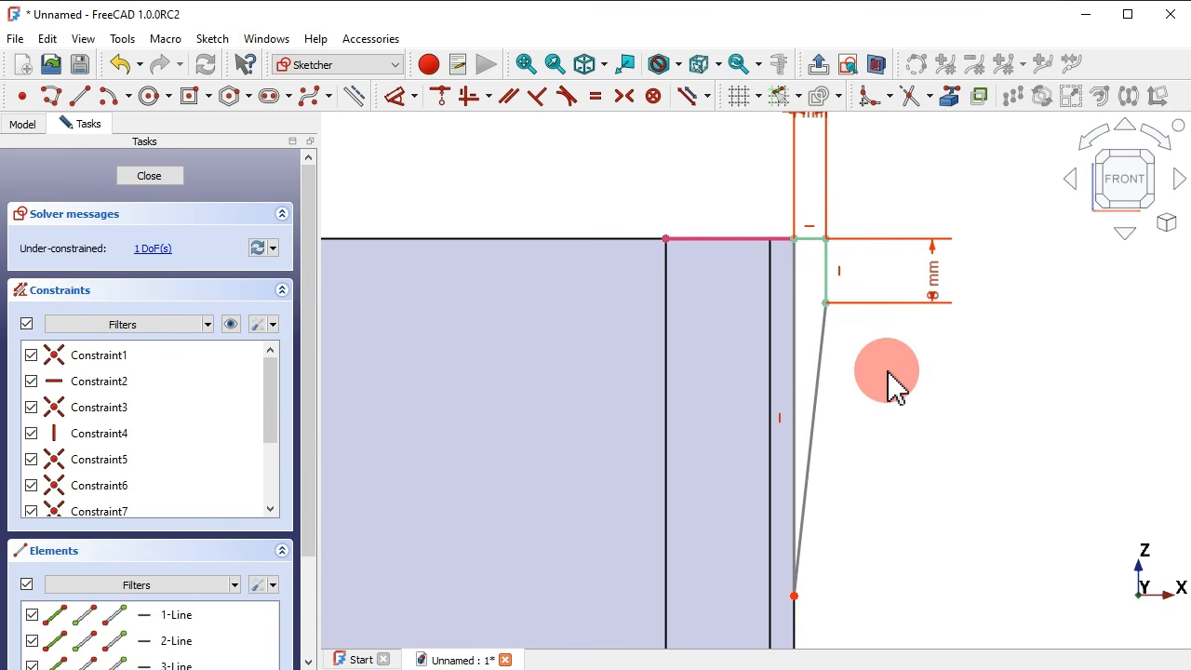
left_click(820, 377)
left_click(795, 375)
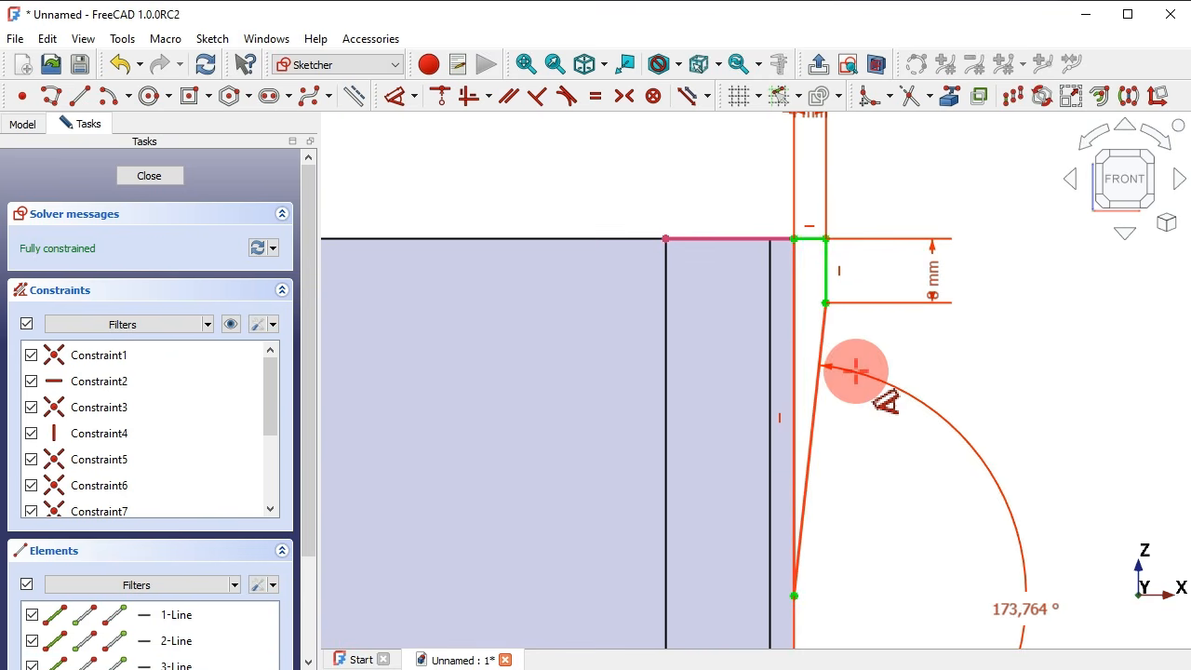
scroll(803, 366, "down", 2)
left_click(832, 163)
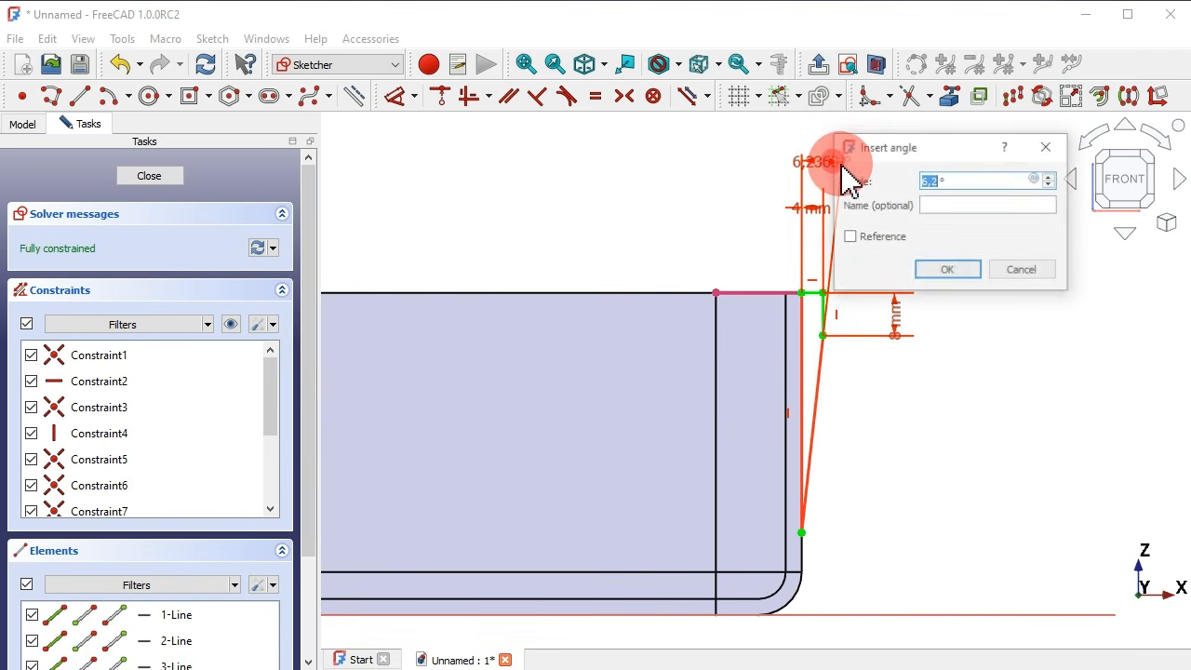
type("30")
key("Return")
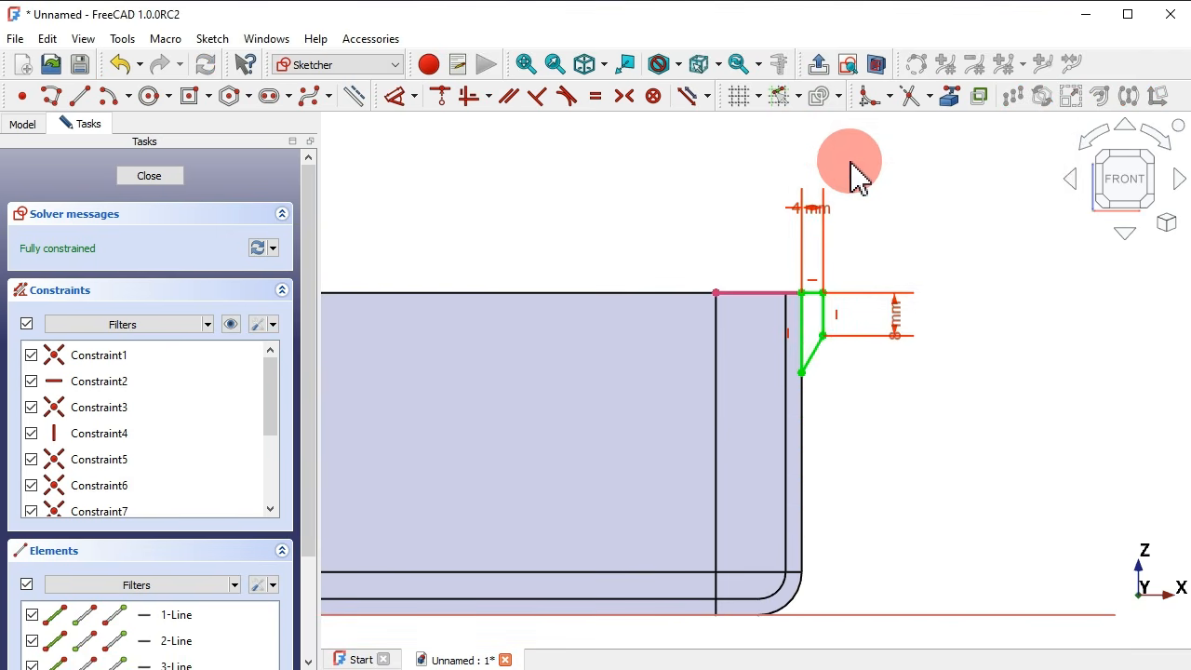
scroll(852, 307, "up", 2)
scroll(849, 284, "up", 2)
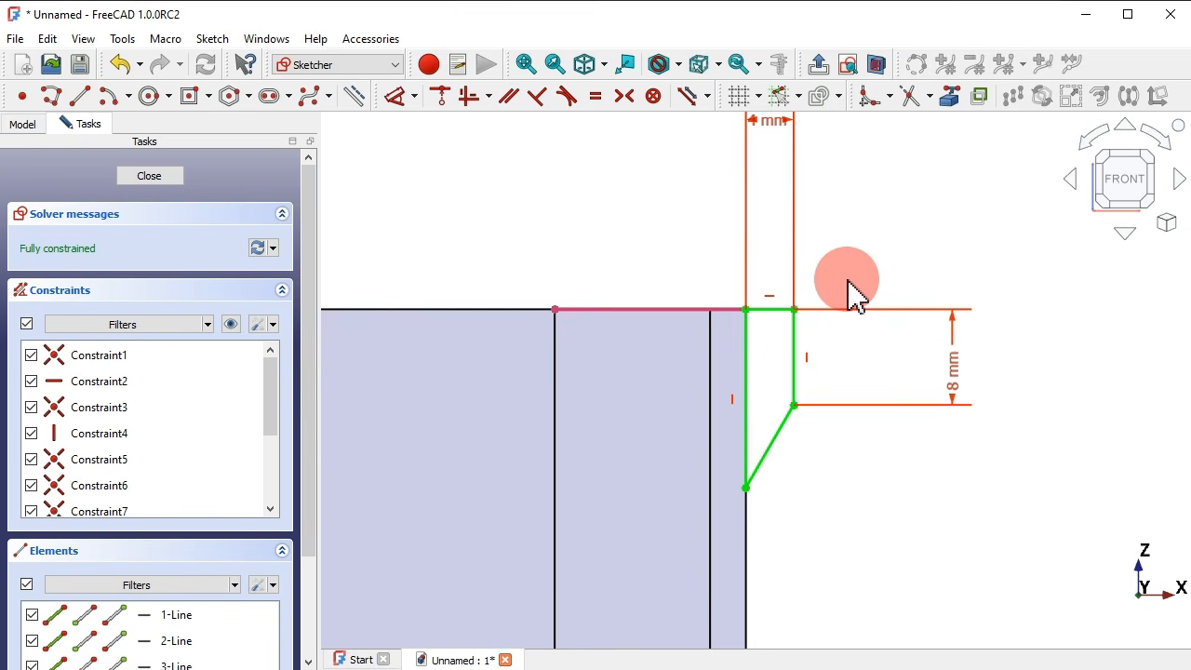
scroll(847, 321, "down", 2)
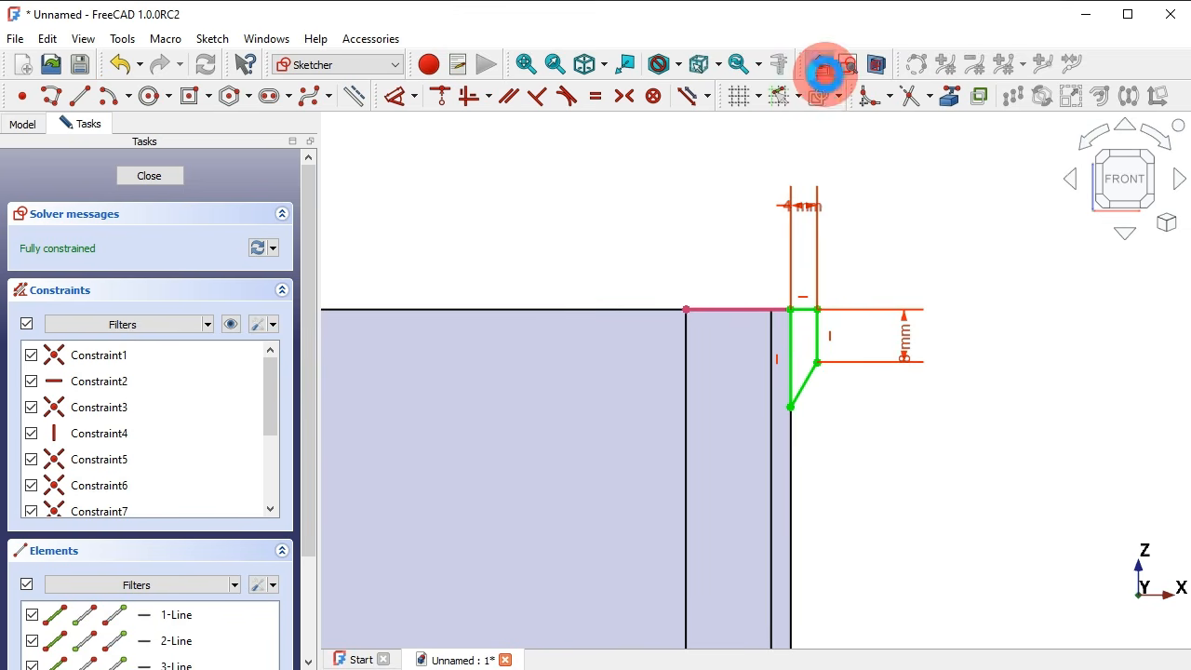
left_click(822, 70)
scroll(871, 229, "up", 2)
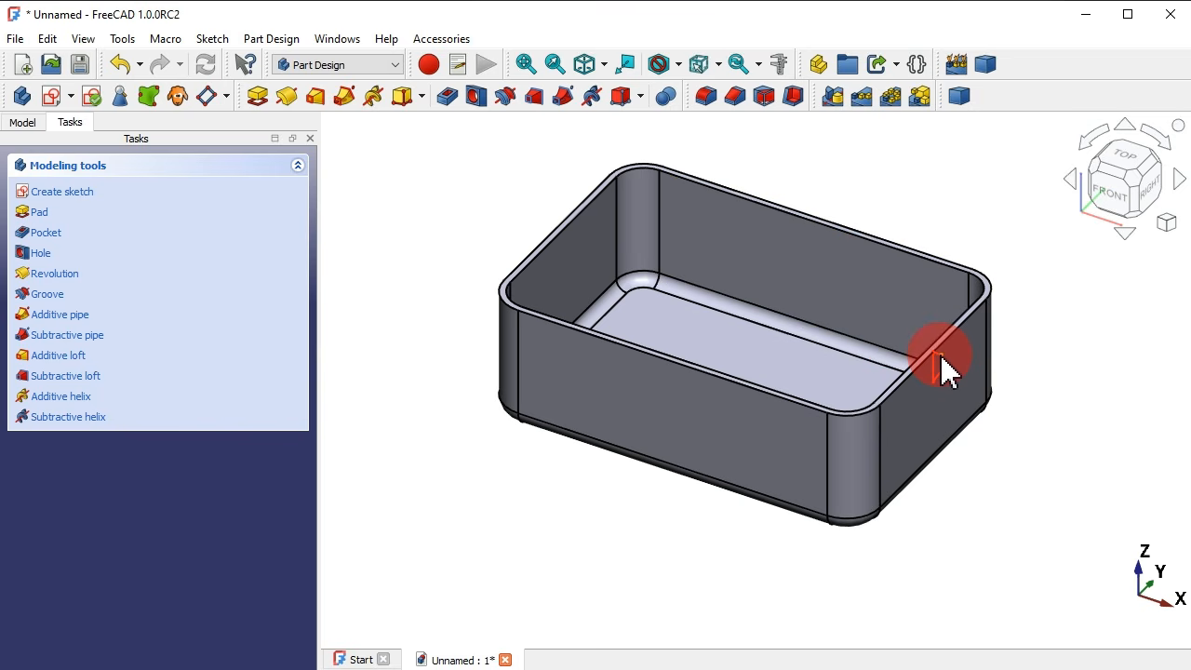
Create an additive pipe that sweeps the rim profile Sketch001 along the box's base sketch, Sketch.
left_click(344, 97)
left_click(86, 393)
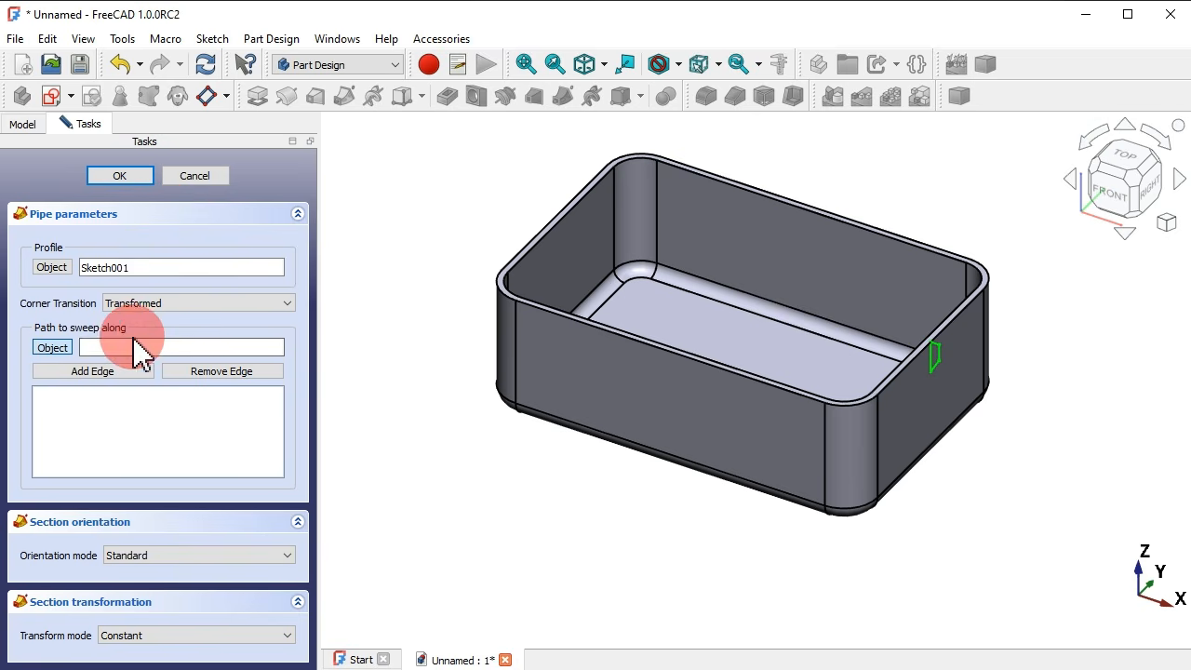
left_click(22, 125)
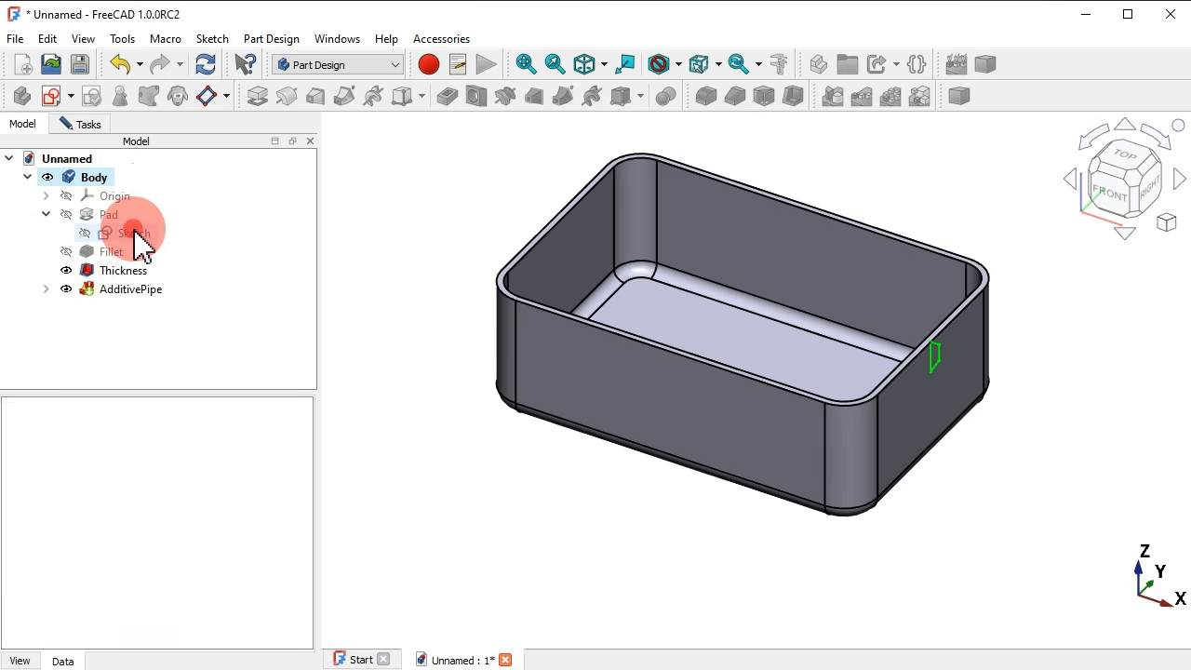
left_click(89, 126)
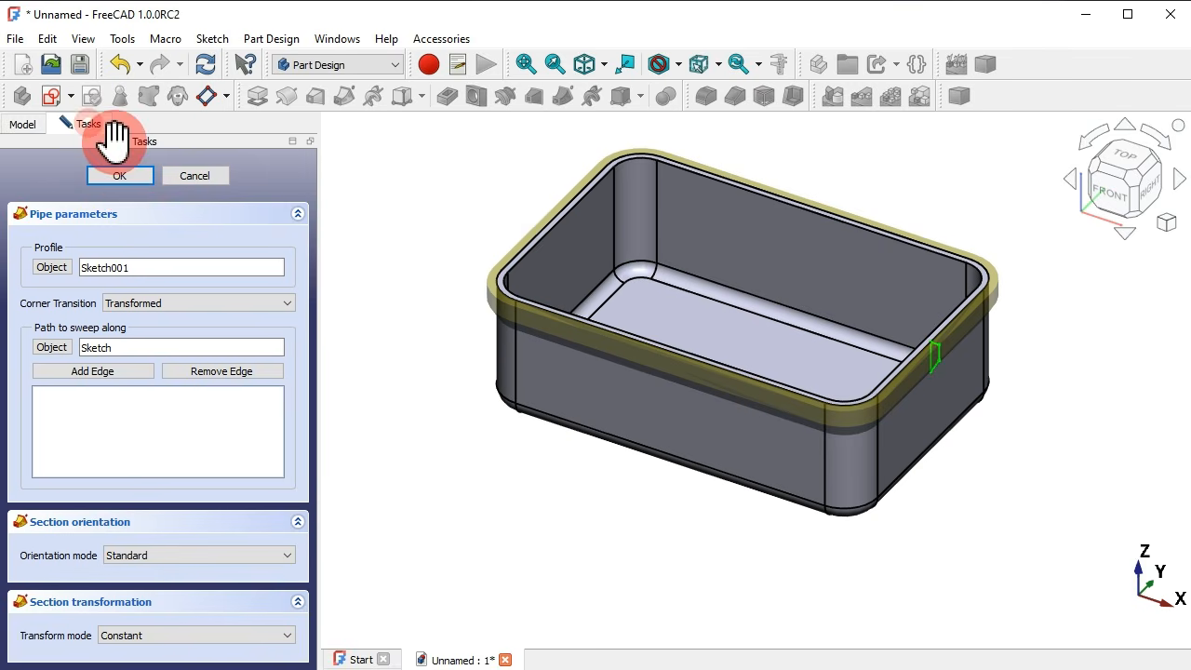
left_click(116, 175)
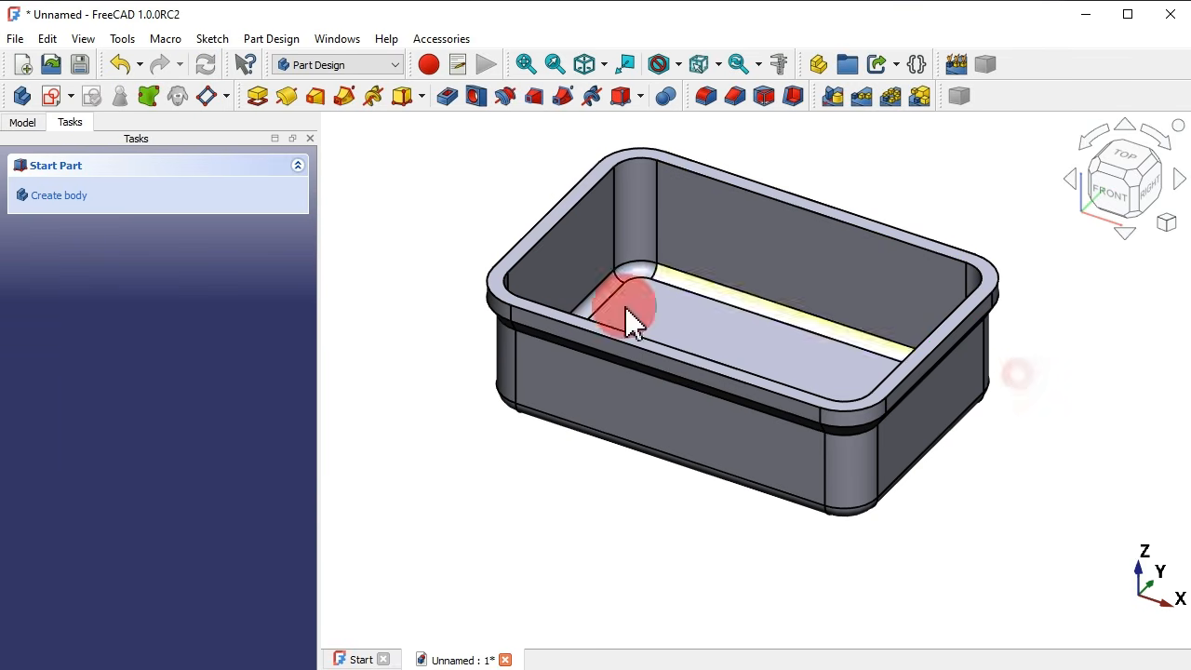
Start a new sketch on the XZ plane and section the view at the sketch plane.
left_click(52, 96)
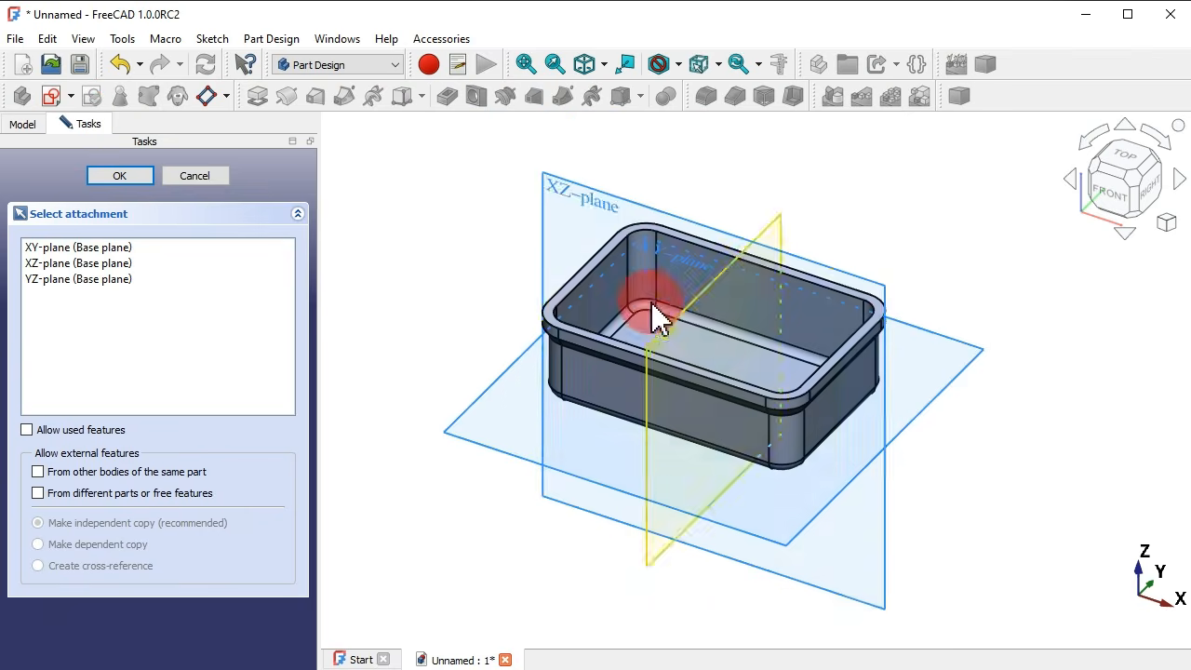
left_click(595, 216)
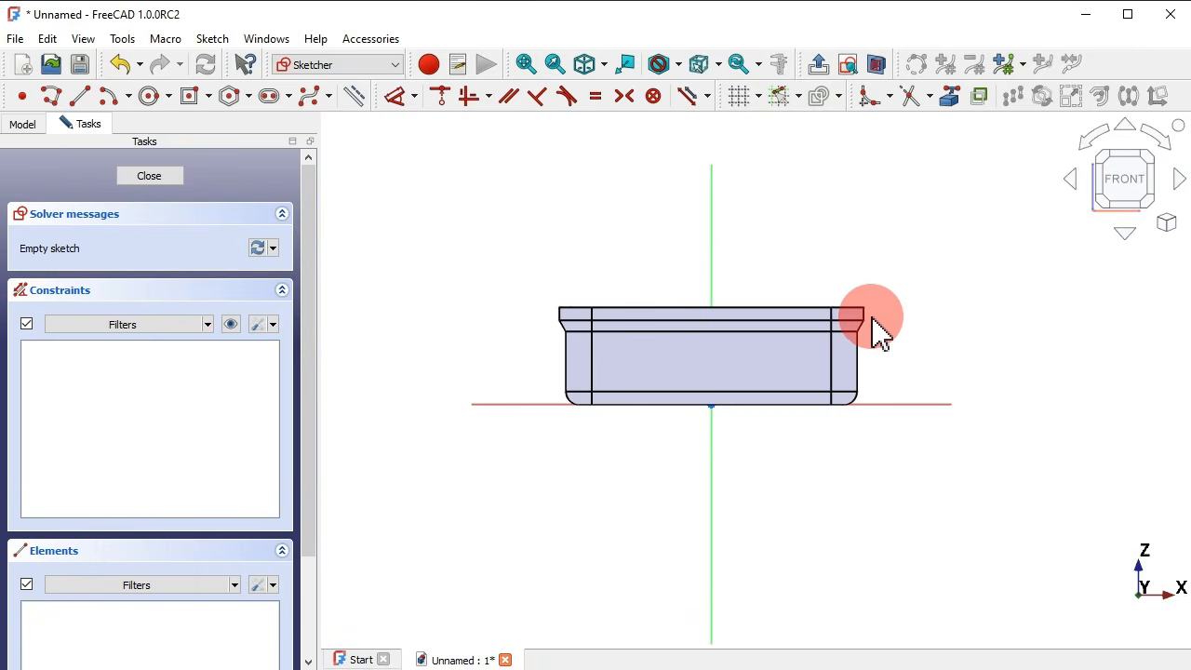
scroll(879, 311, "up", 3)
left_click(876, 65)
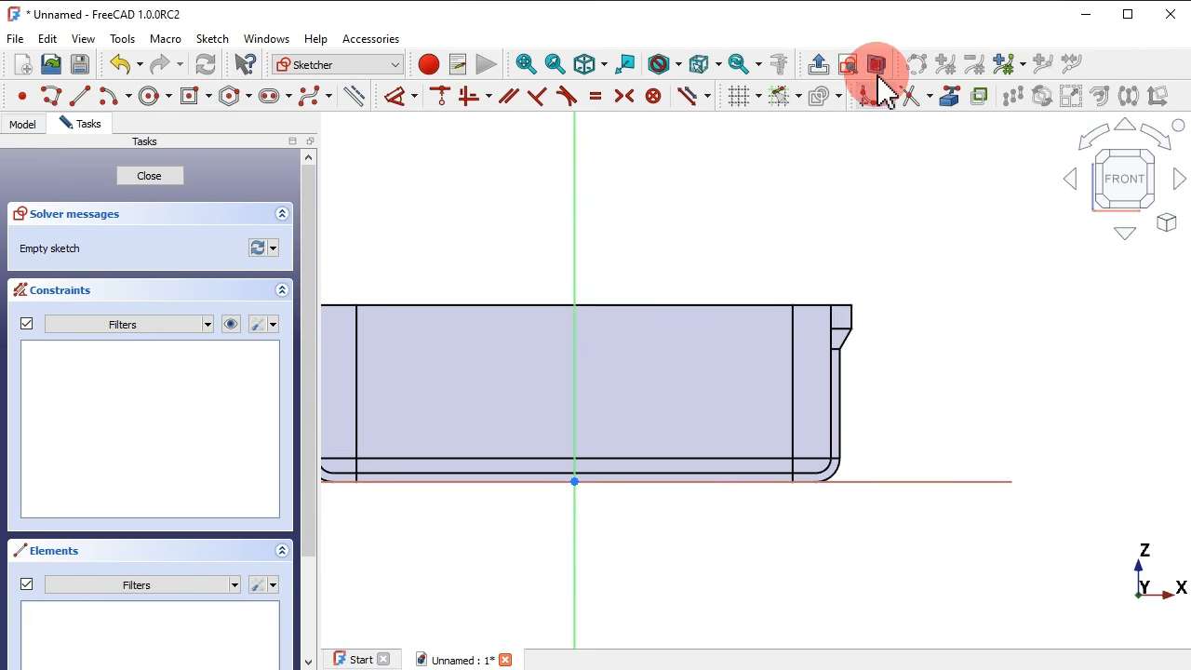
Project the outer bottom corner arc and the rim's top edge at the +X end as external geometry.
scroll(870, 265, "up", 1)
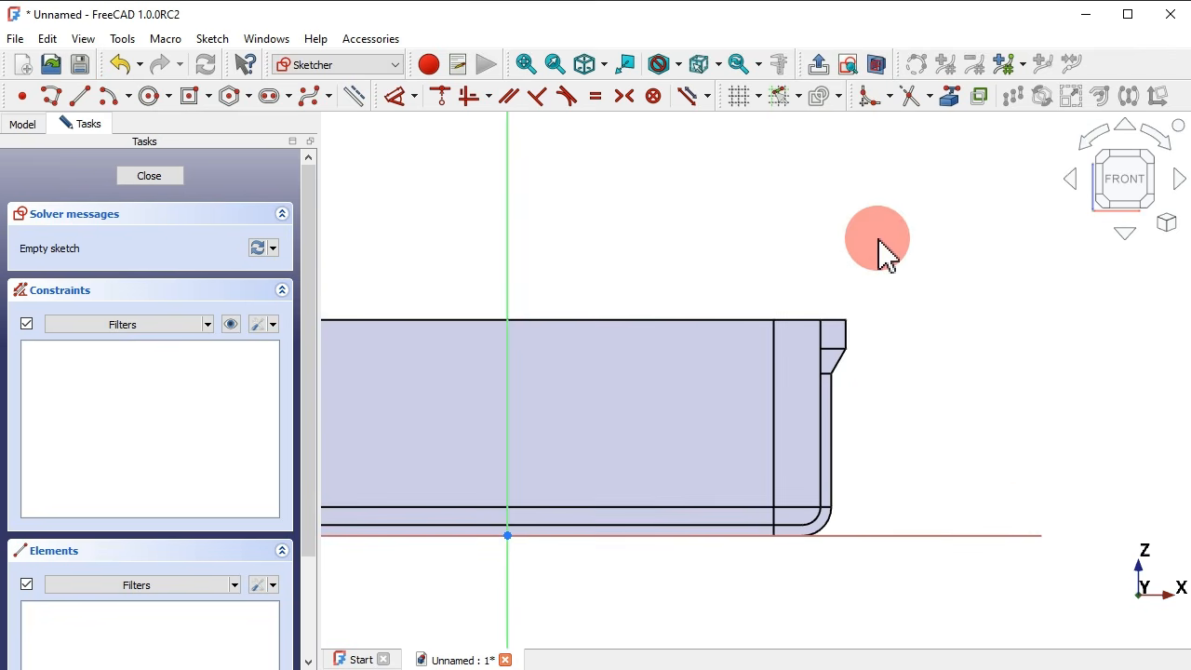
left_click(949, 95)
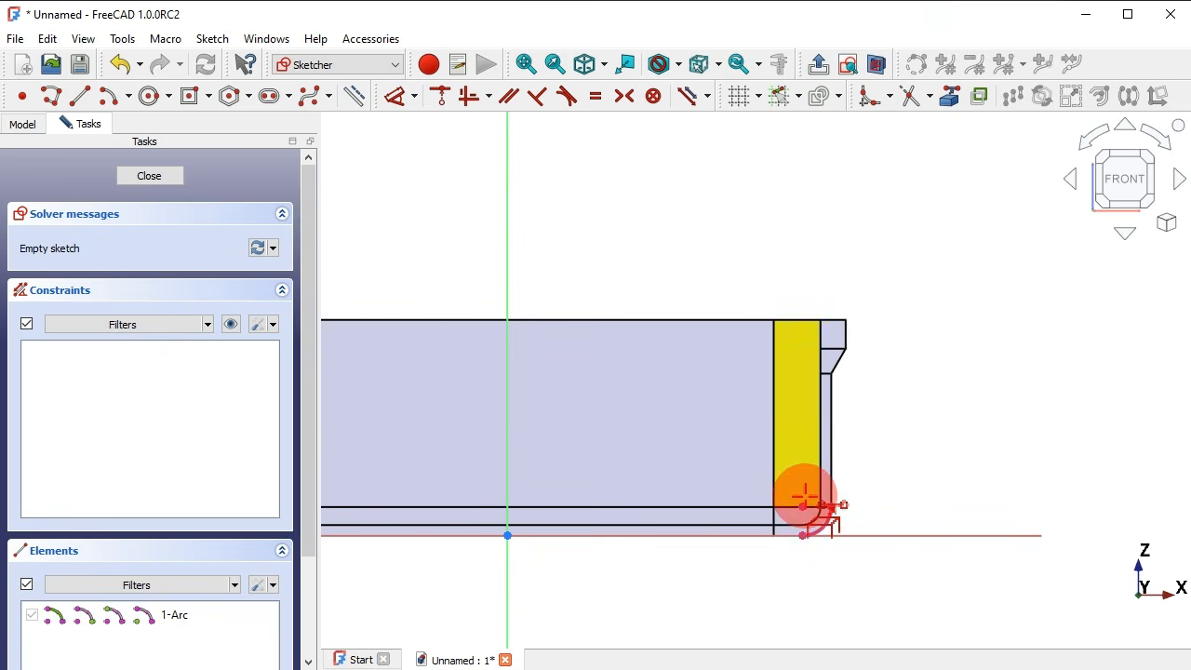
left_click(834, 320)
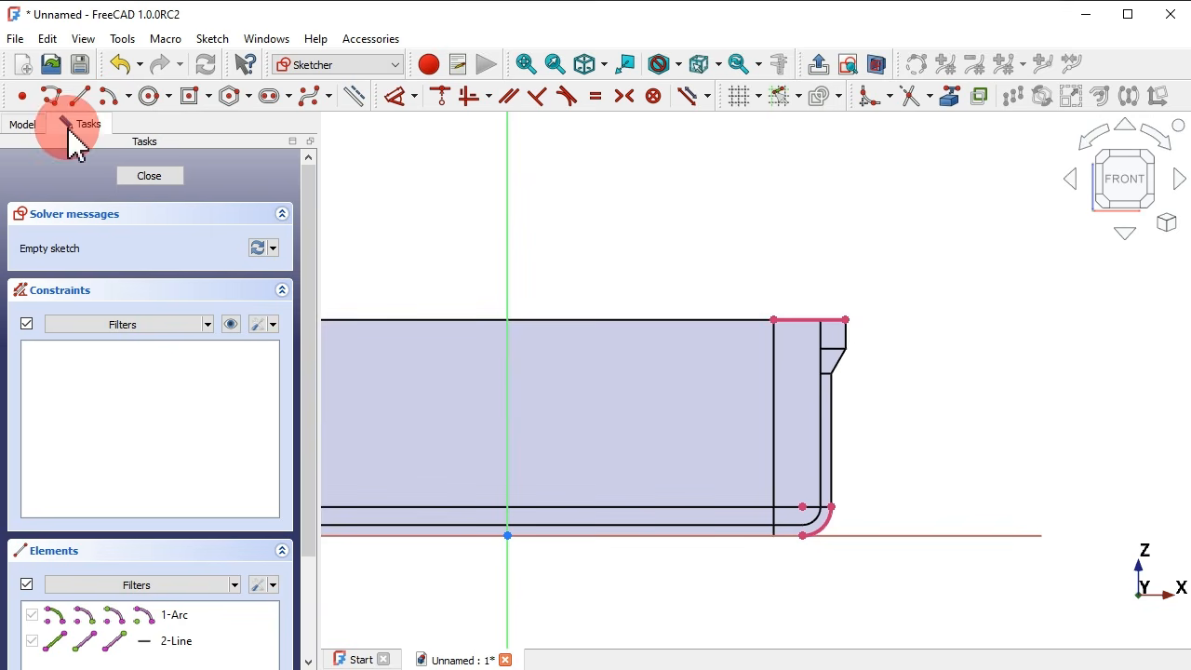
Start a polyline from the rim's top edge through its outer corner, down to about 18 mm below the box, across to the vertical axis and up to the origin.
left_click(51, 95)
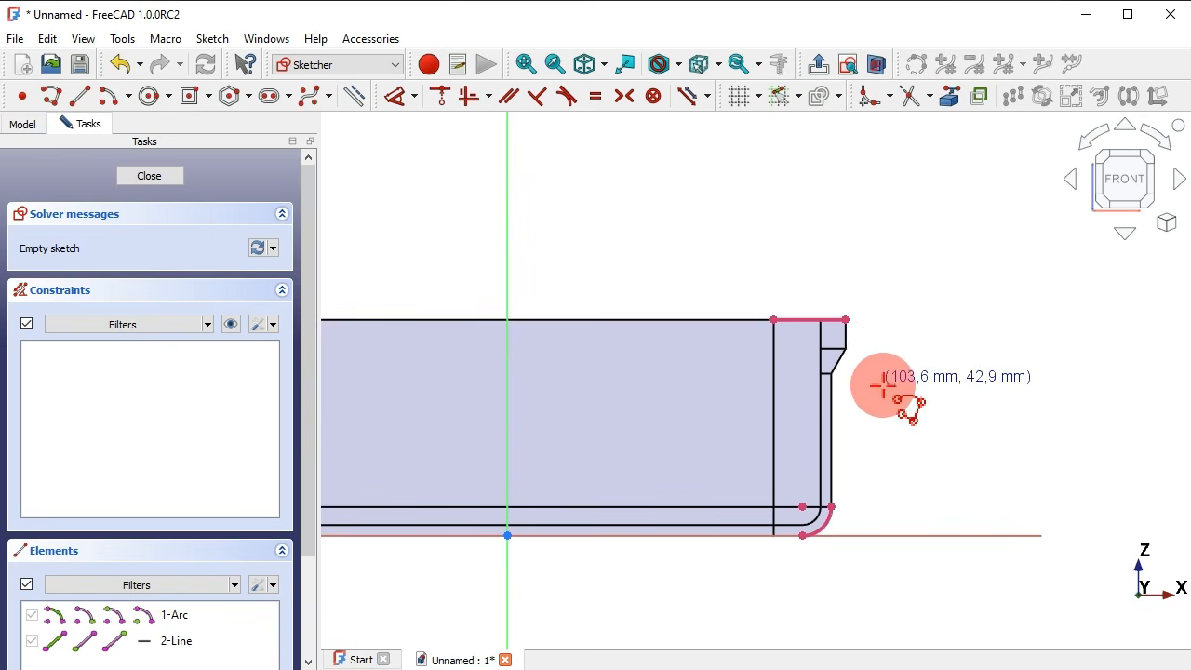
scroll(881, 383, "up", 2)
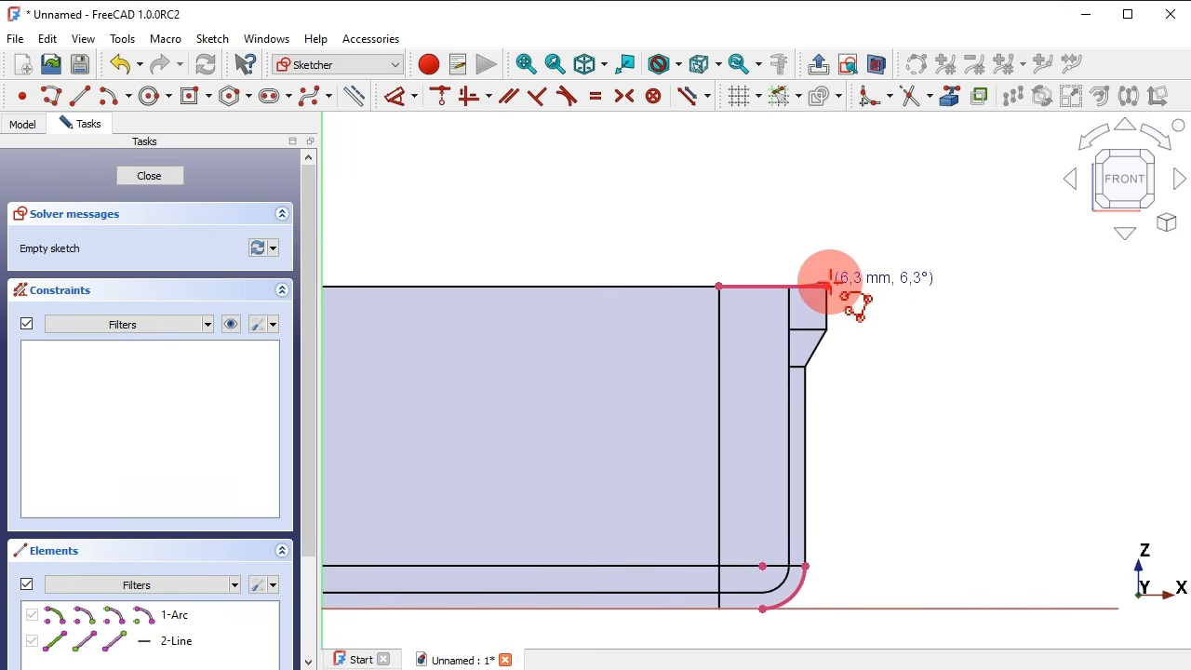
left_click(827, 283)
scroll(847, 493, "down", 3)
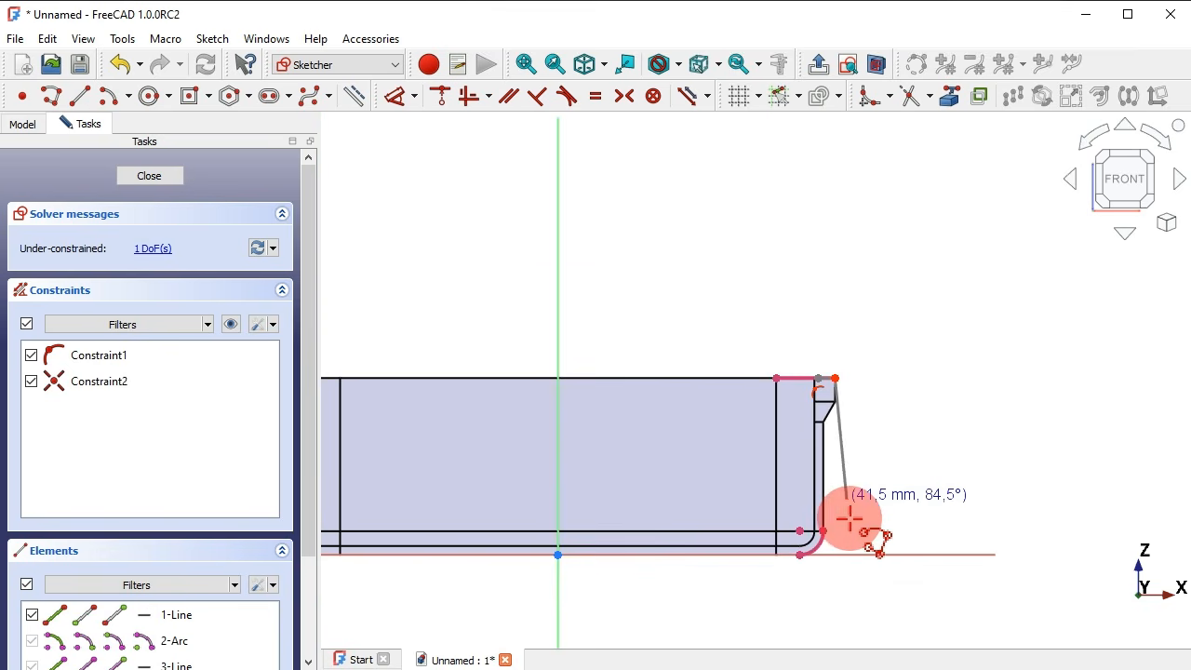
left_click(836, 606)
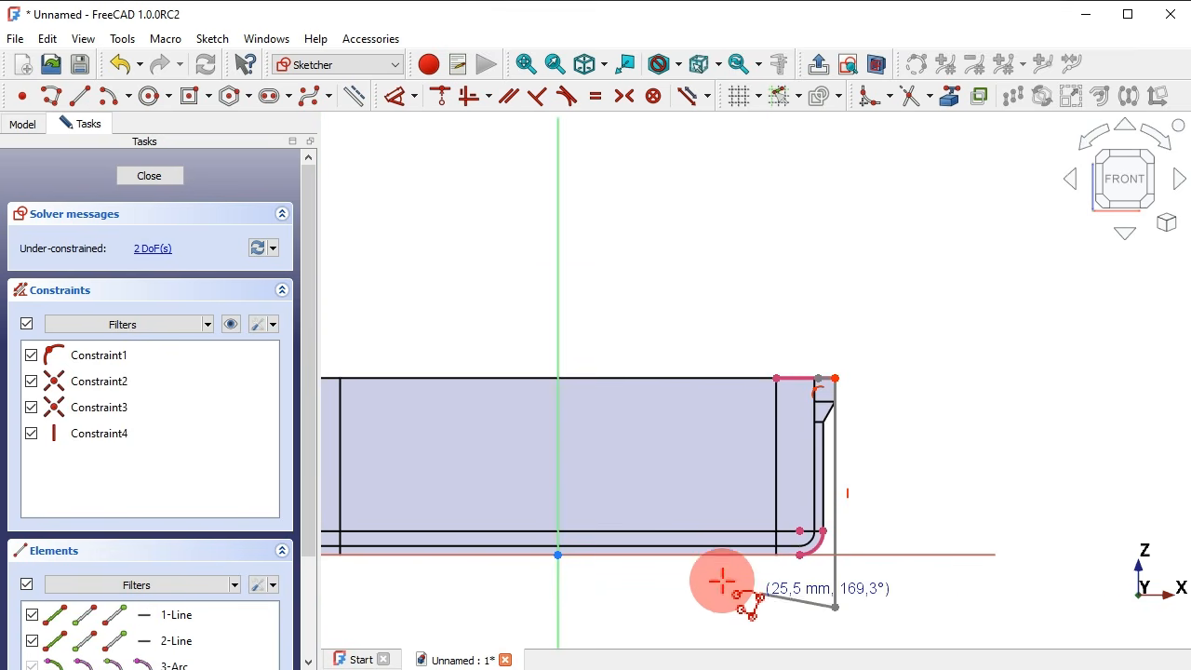
left_click(557, 605)
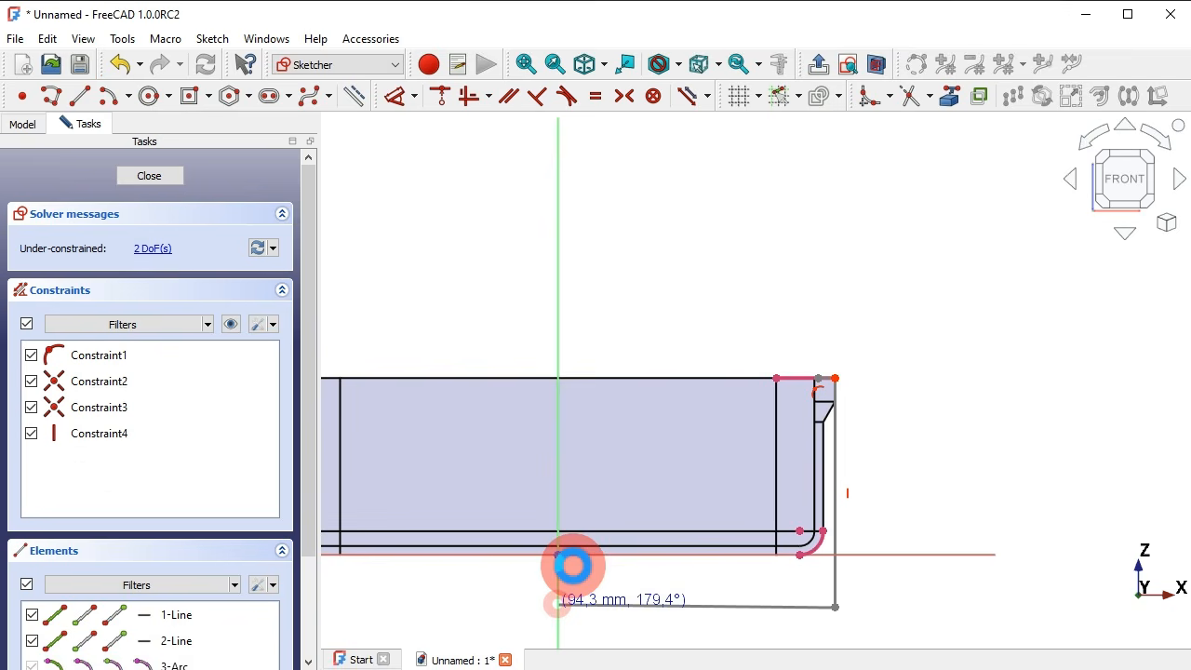
left_click(557, 553)
Continue the polyline along the box's bottom, around the corner arc and about 52 mm vertically up the outer wall to close the profile.
scroll(824, 564, "up", 5)
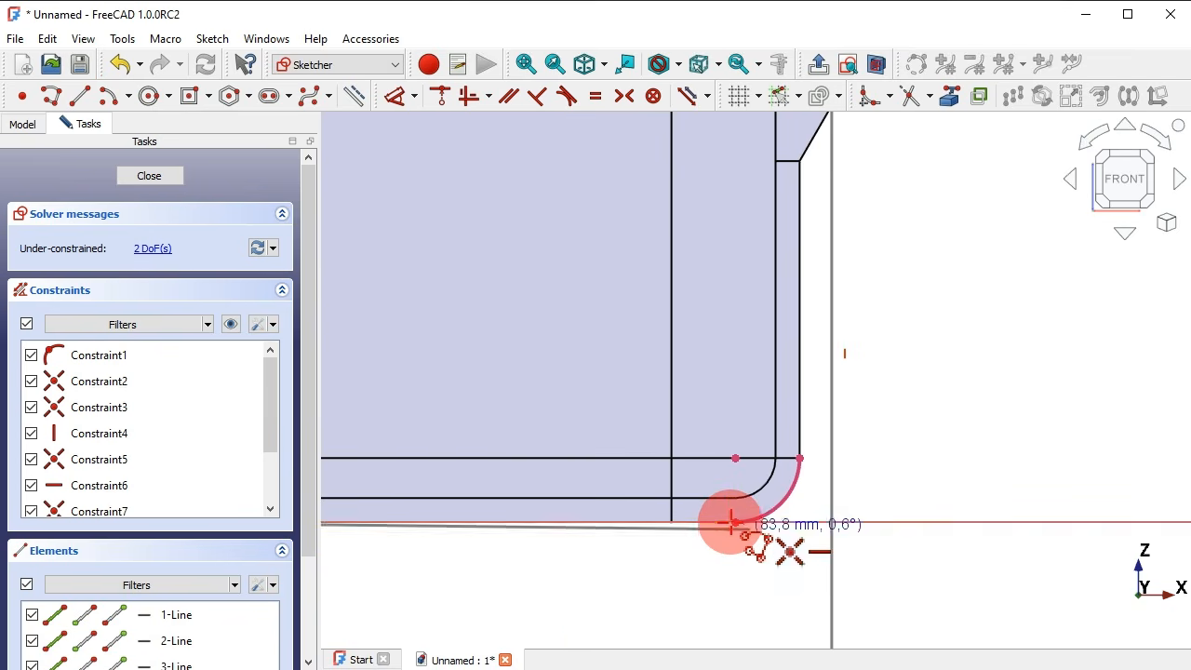
left_click(735, 522)
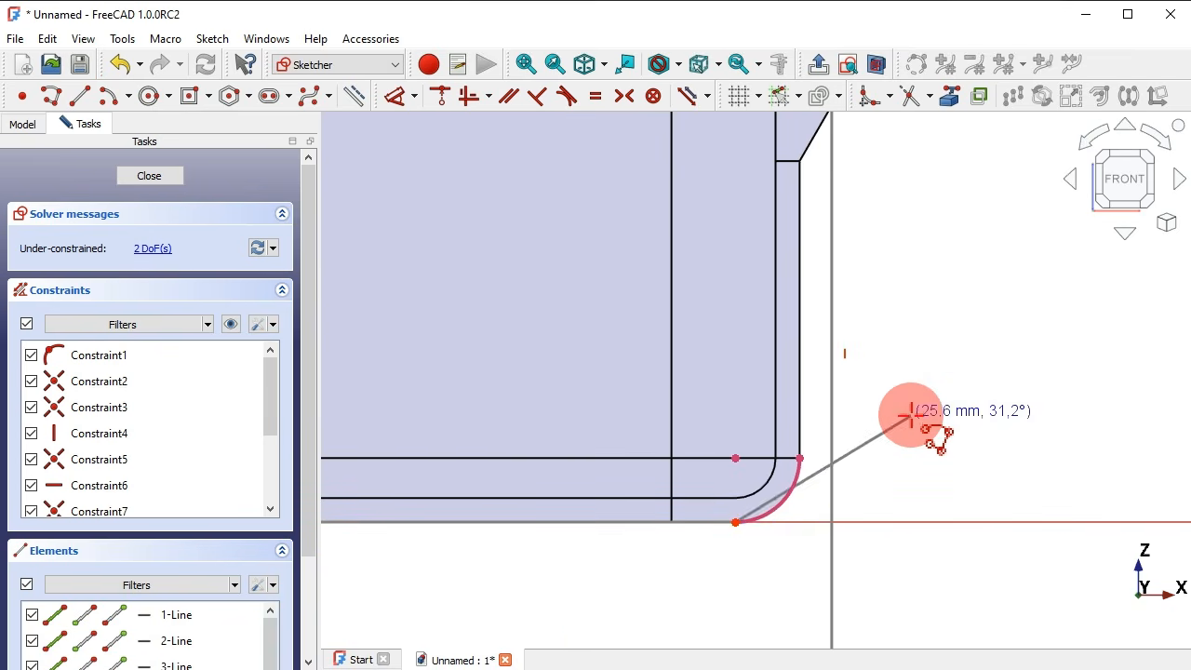
left_click(803, 459)
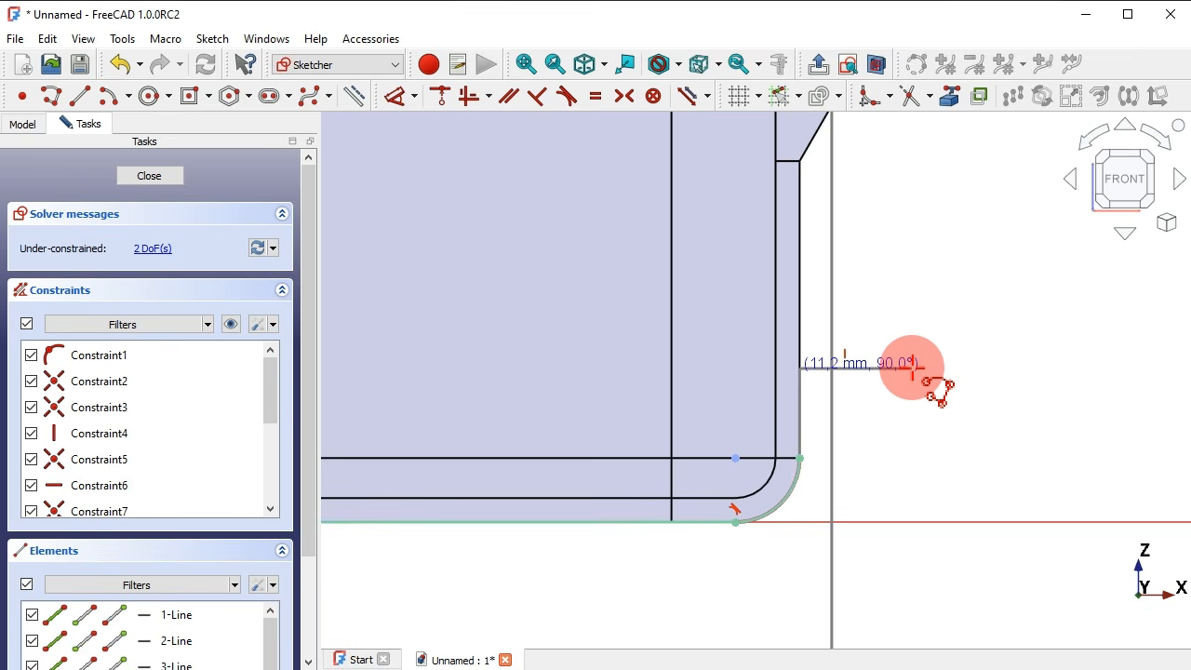
scroll(908, 377, "down", 3)
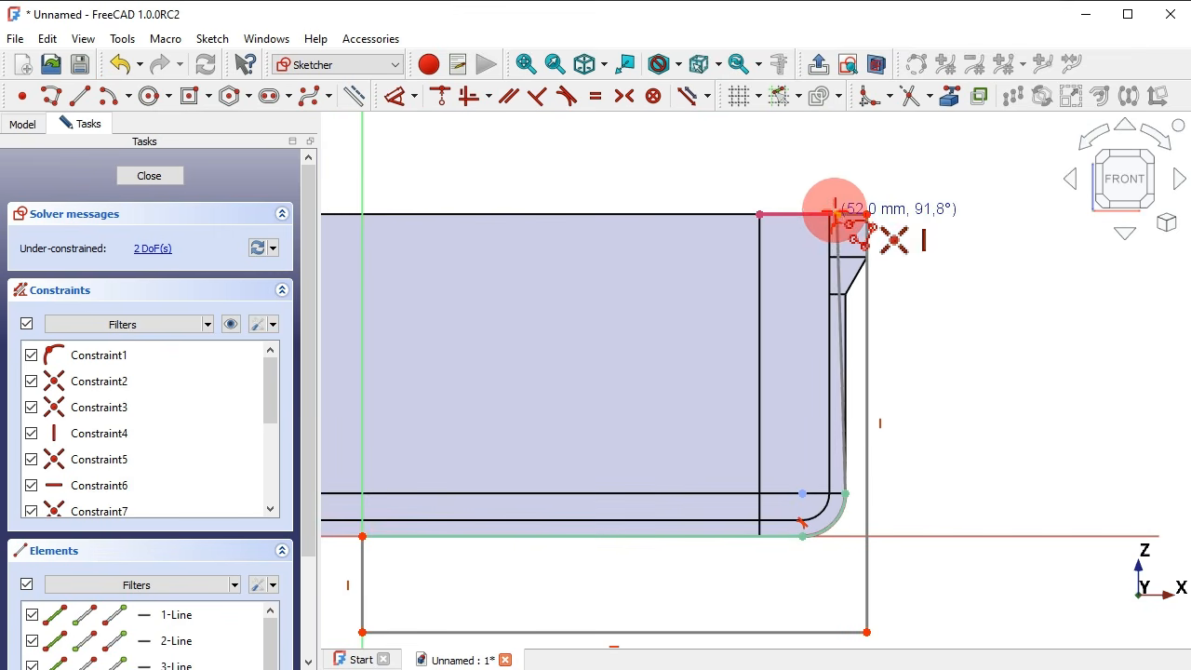
left_click(834, 214)
Chamfer the profile's lower outer corner by about 9.3 mm with the corner preserved.
scroll(900, 253, "down", 2)
left_click(889, 98)
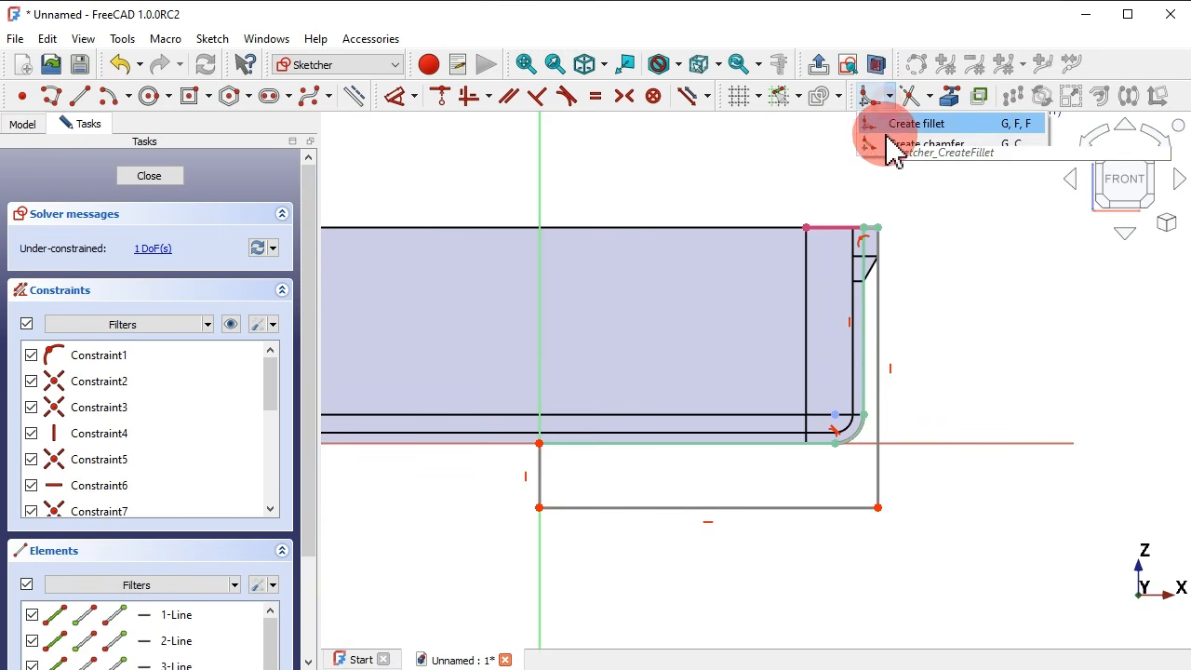
left_click(899, 149)
left_click(880, 474)
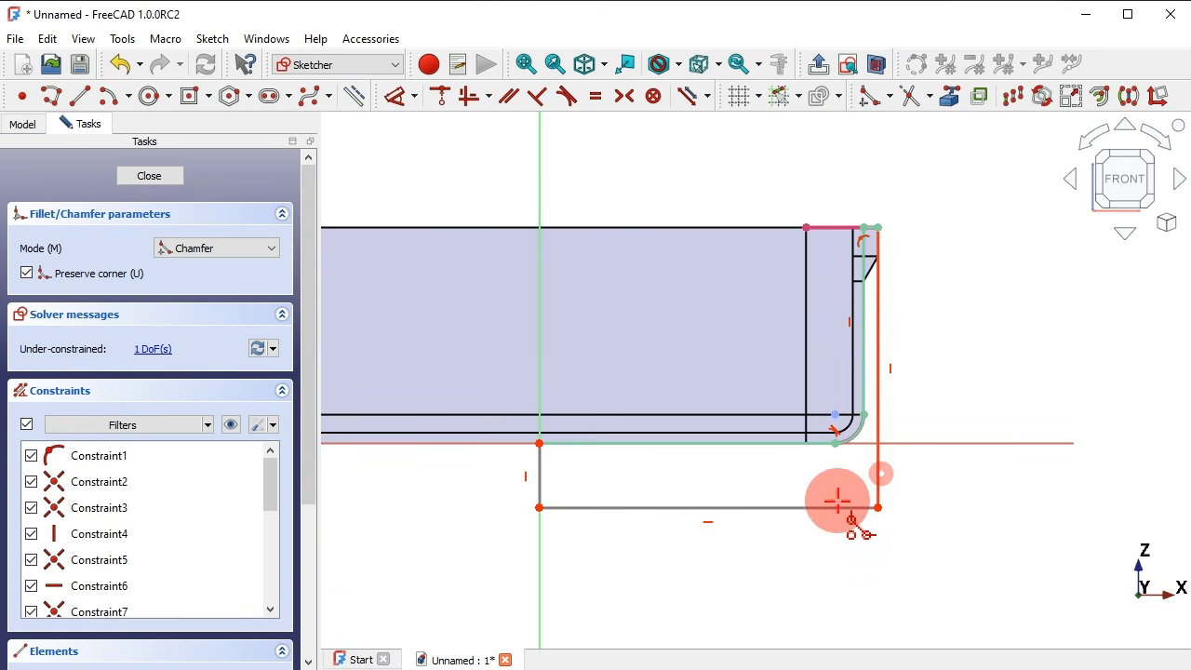
left_click(828, 507)
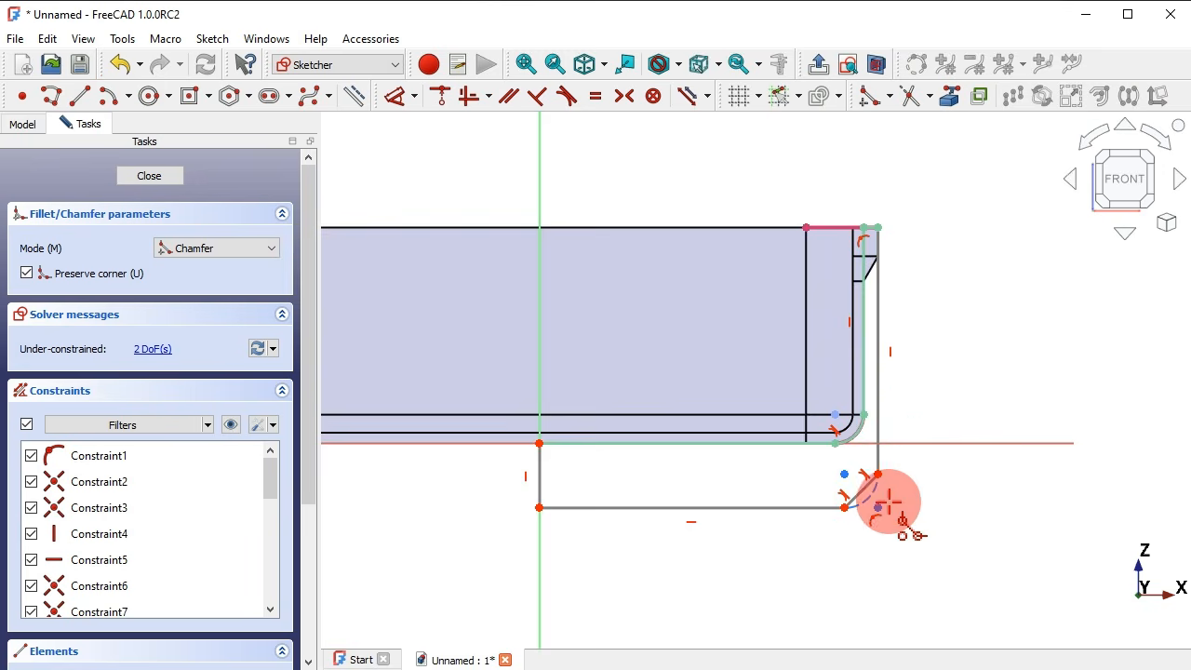
Dimension the chamfer's horizontal width to 5 mm between its two endpoints.
scroll(885, 500, "up", 2)
left_click(394, 98)
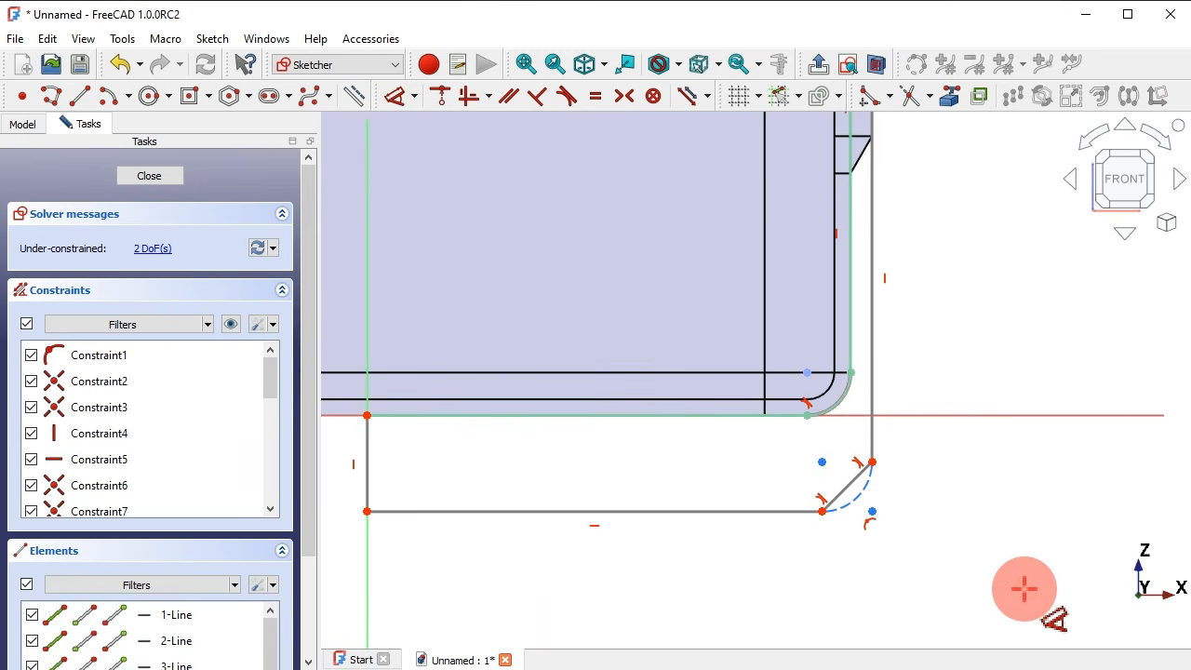
scroll(1024, 584, "up", 2)
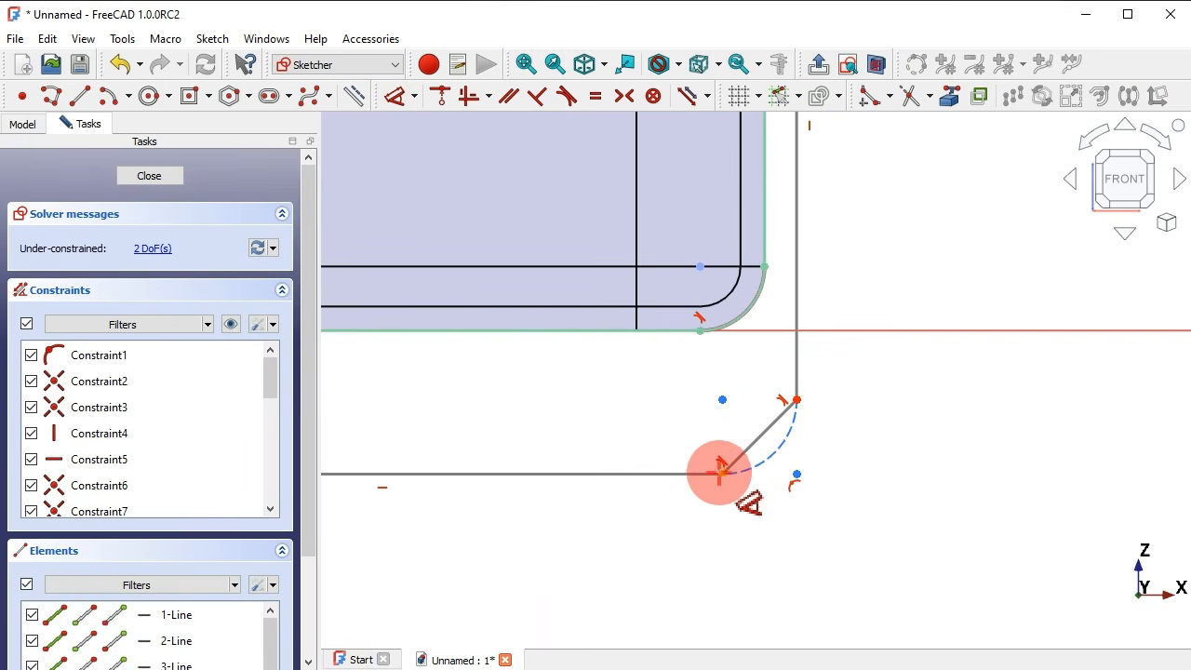
left_click(724, 474)
left_click(793, 398)
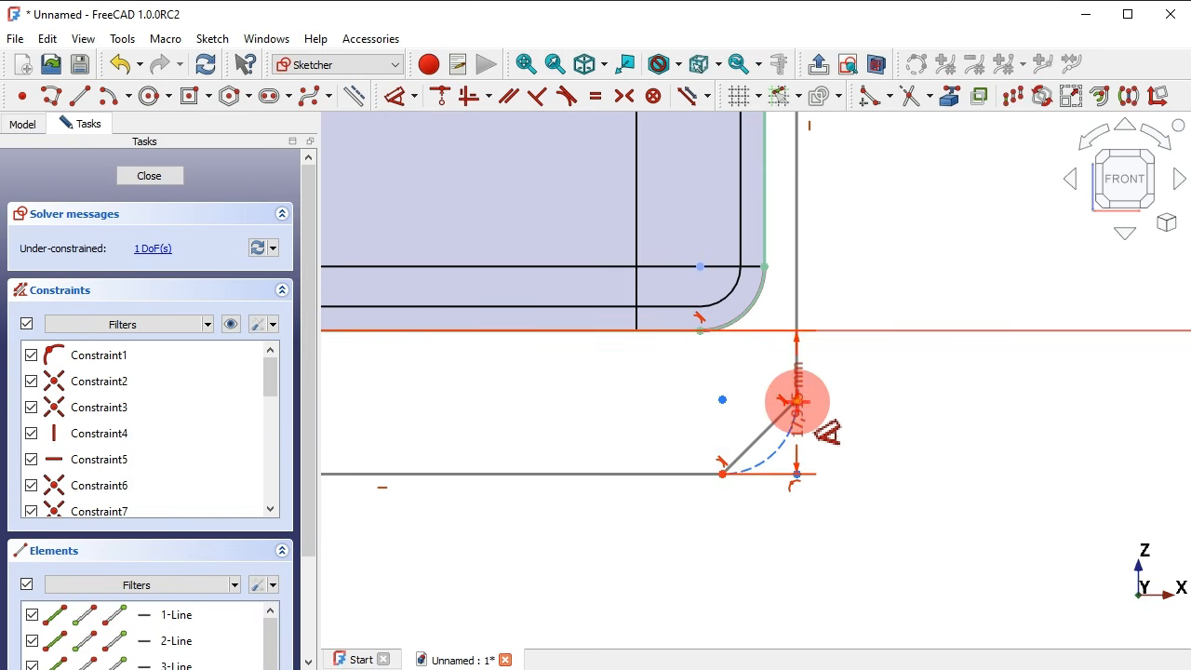
left_click(769, 540)
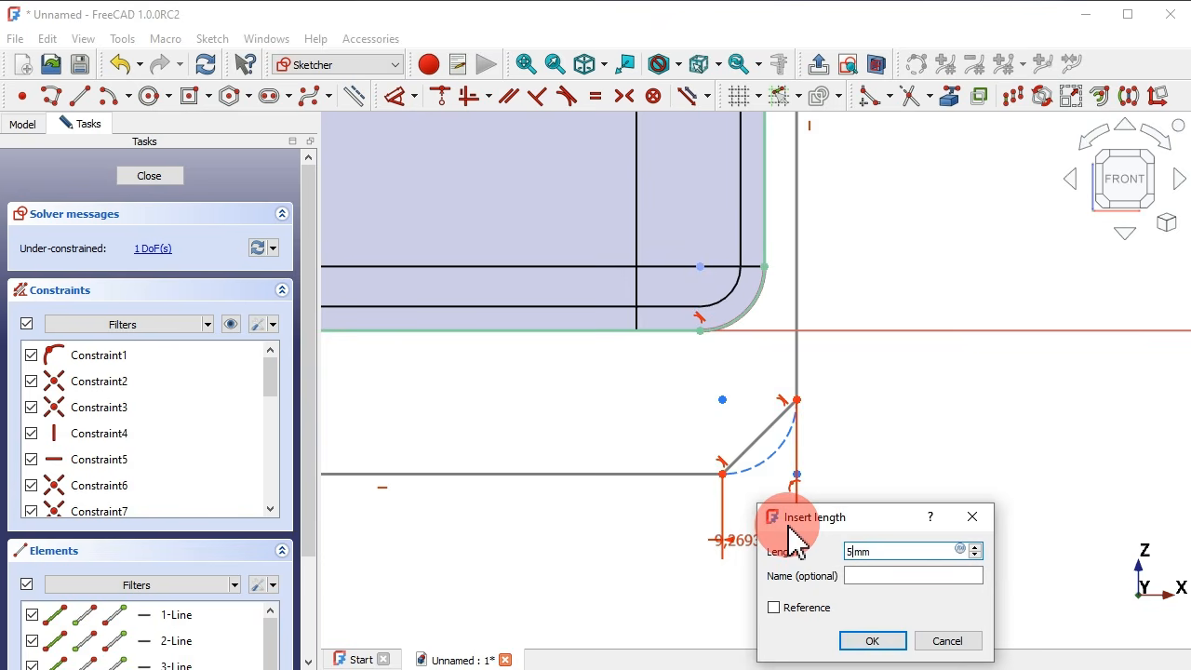
type("5")
key("Return")
Dimension the profile's short vertical line below the origin to 1 mm.
scroll(930, 386, "down", 5)
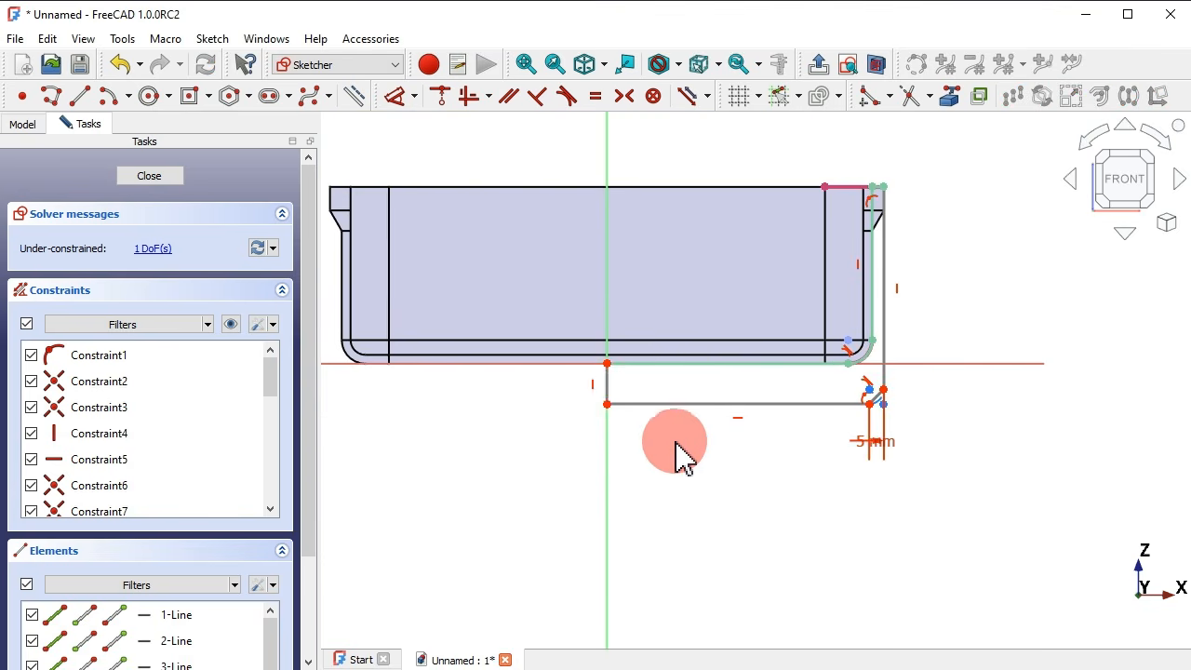
scroll(606, 381, "up", 3)
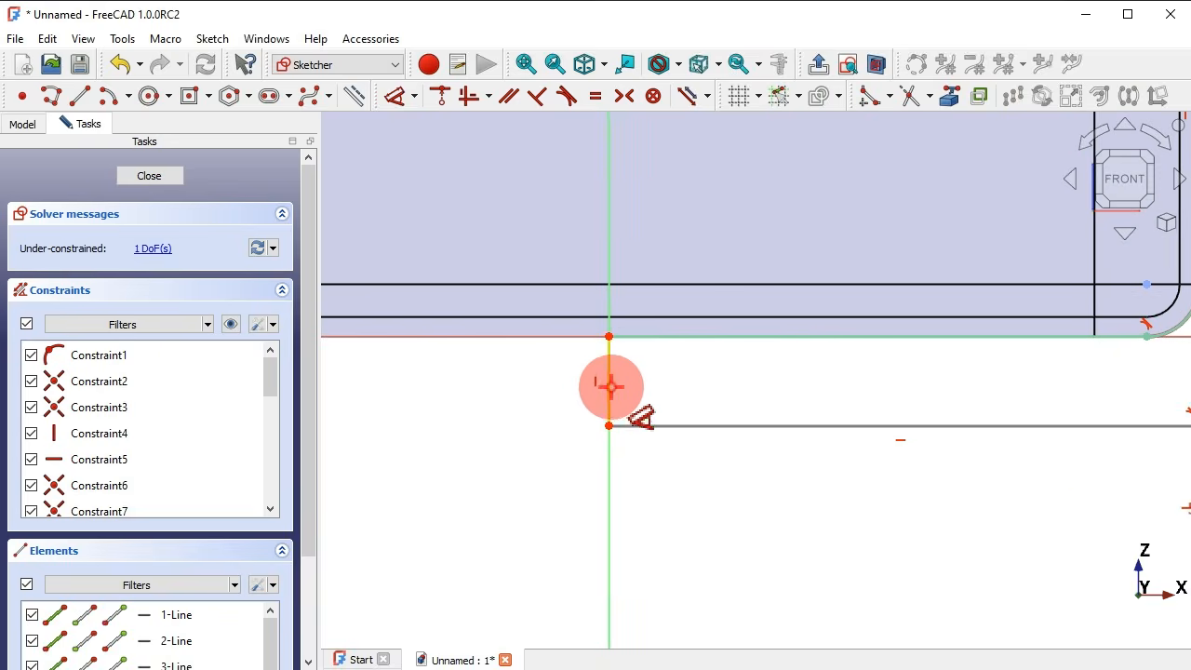
left_click_drag(609, 386, 533, 386)
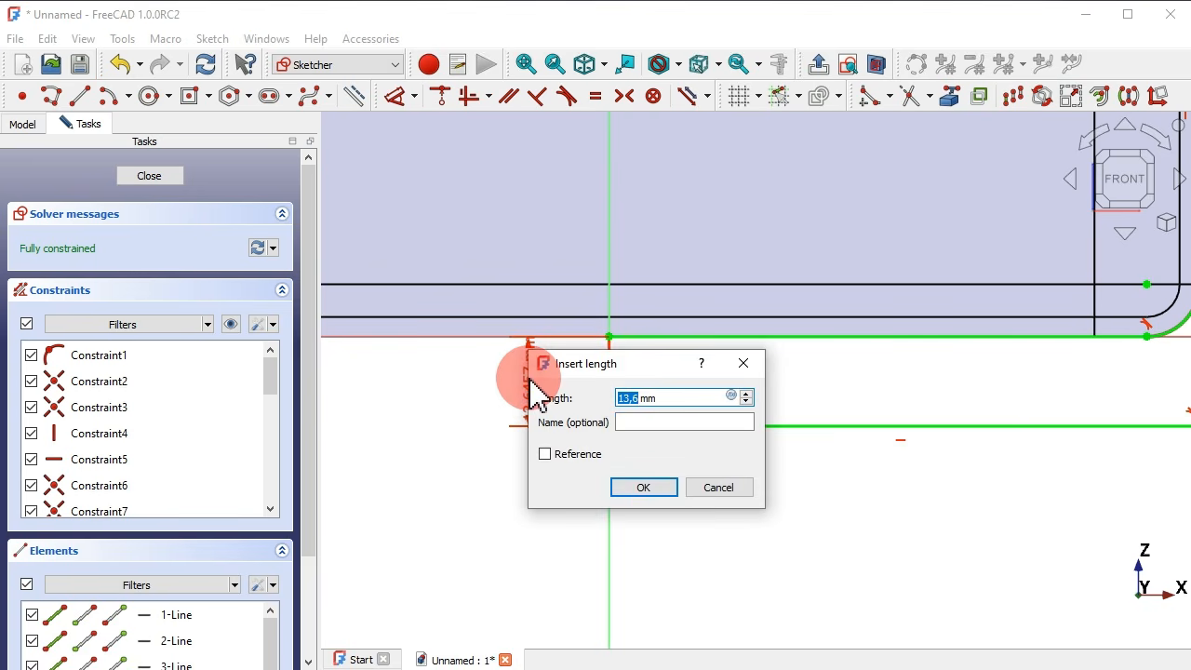
type("1")
key("Return")
scroll(599, 457, "down", 5)
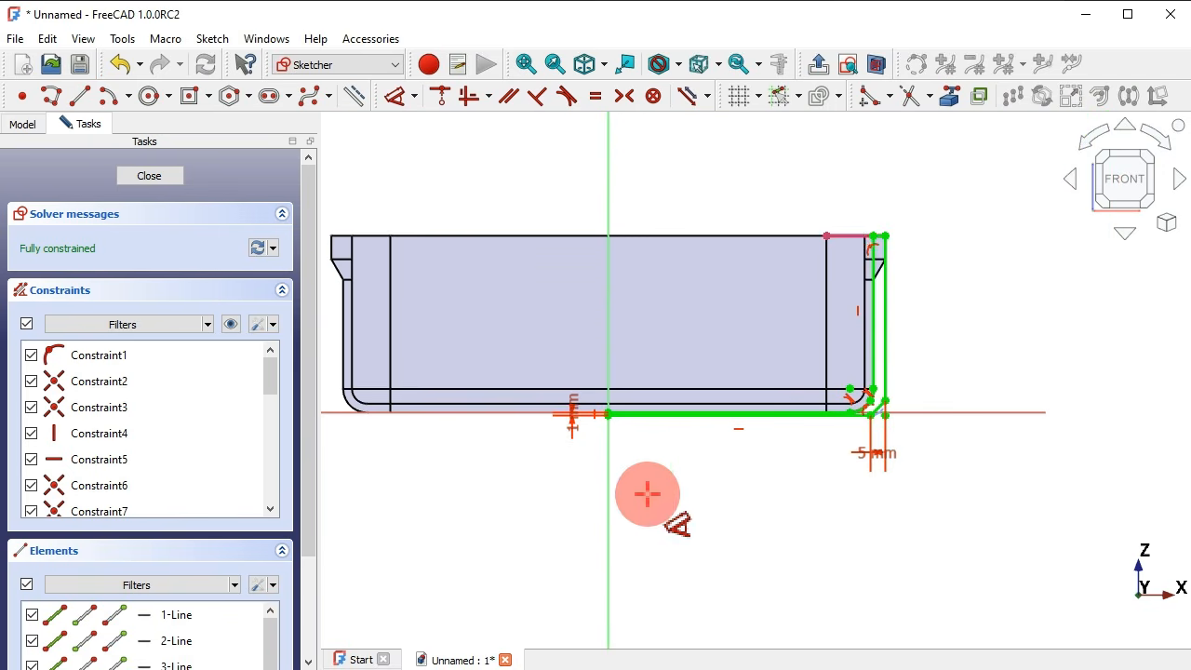
Close the sketch and pad the profile 8 mm to form a rib on the box's side.
left_click(821, 63)
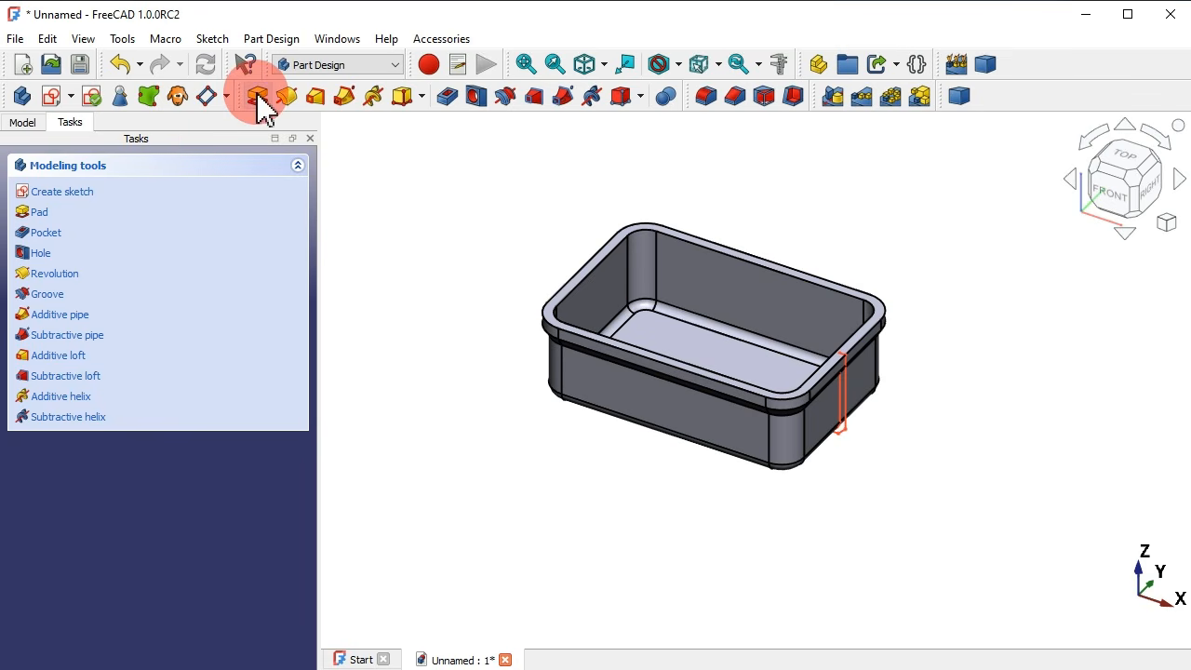
left_click(258, 96)
scroll(824, 332, "up", 3)
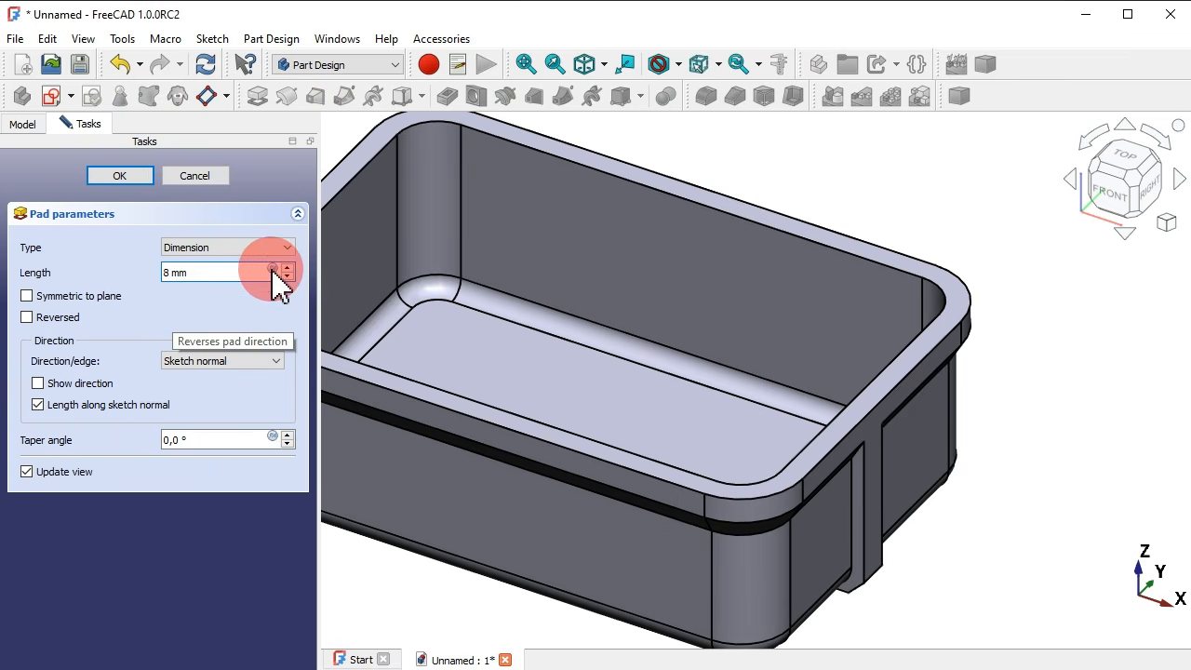
left_click(119, 177)
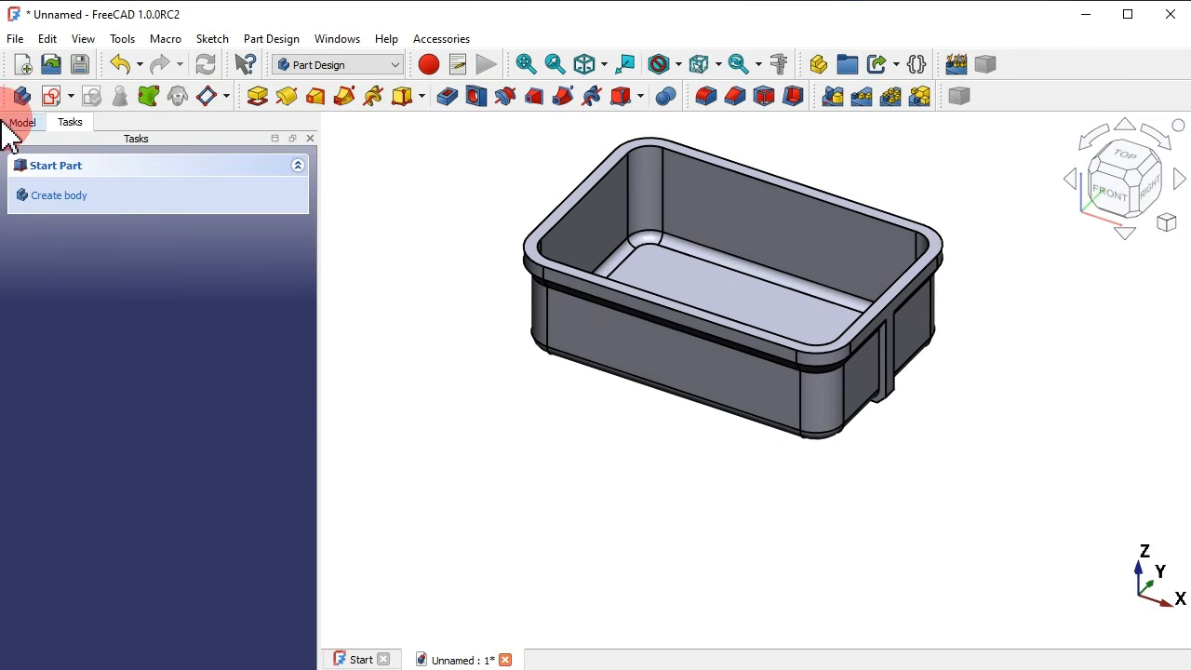
Show the rib pad's sketch and set its attachment offset position to 15 mm in Z.
left_click(23, 122)
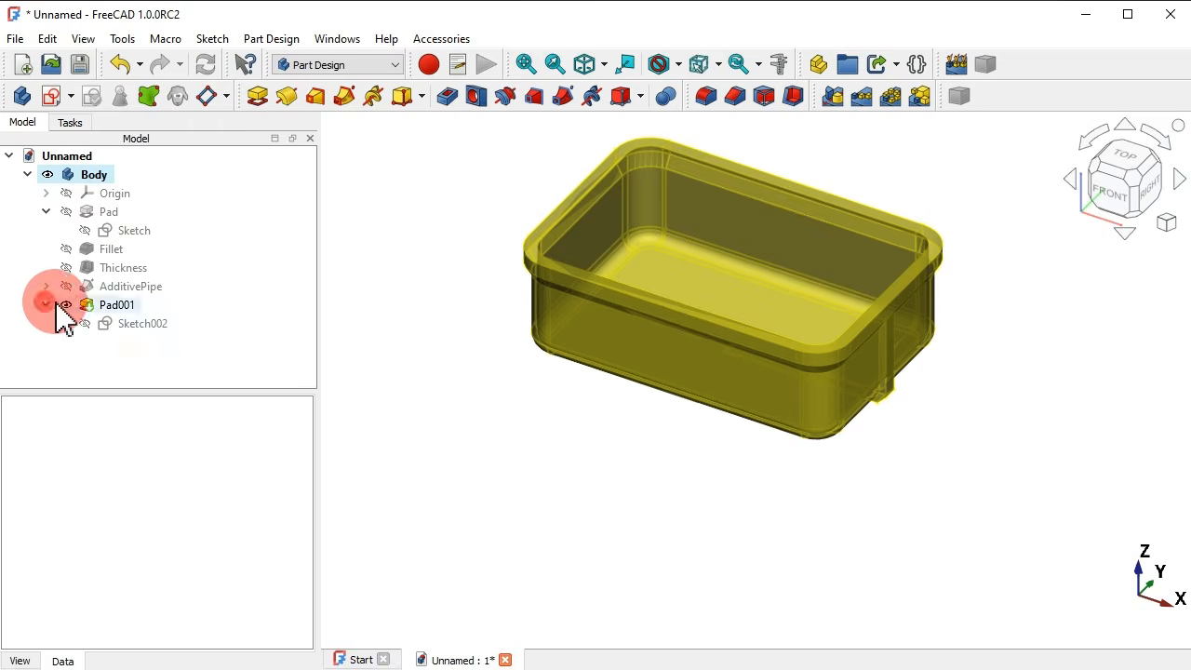
left_click(146, 324)
key("space")
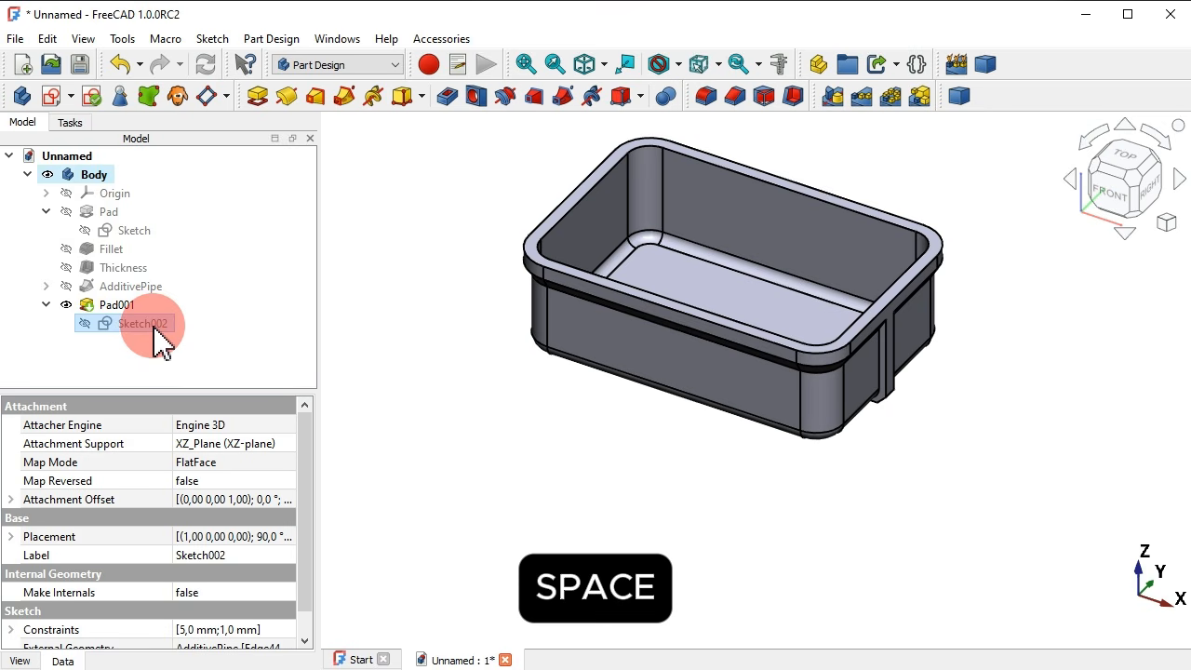
left_click(1156, 197)
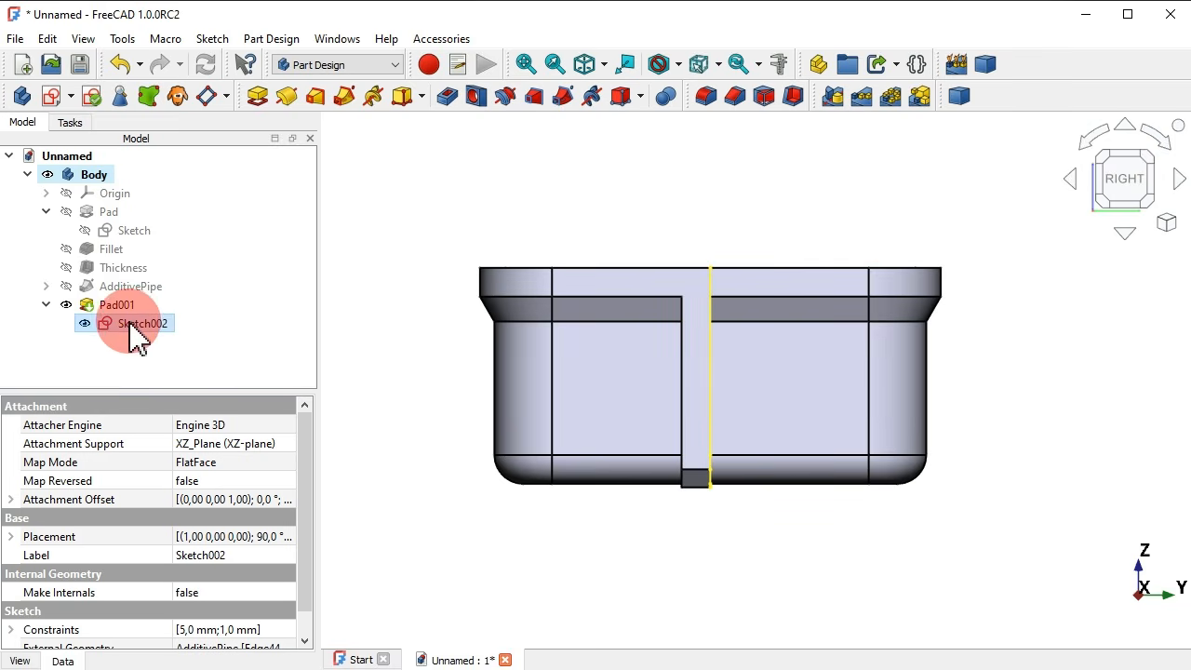
left_click(11, 499)
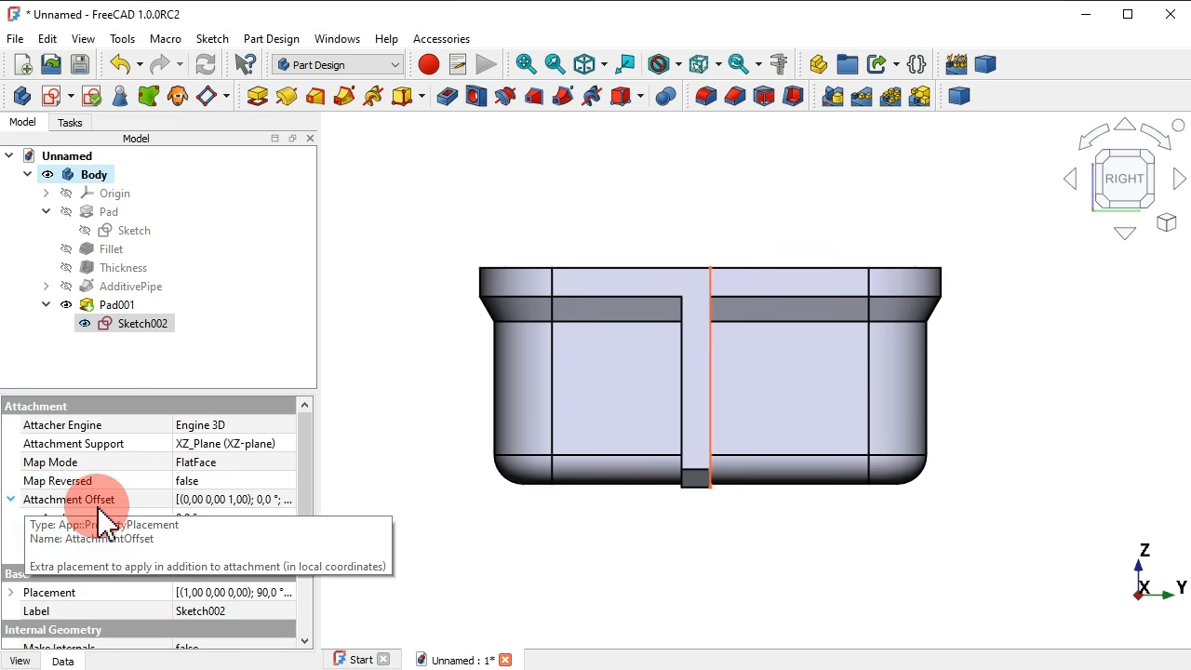
left_click(29, 555)
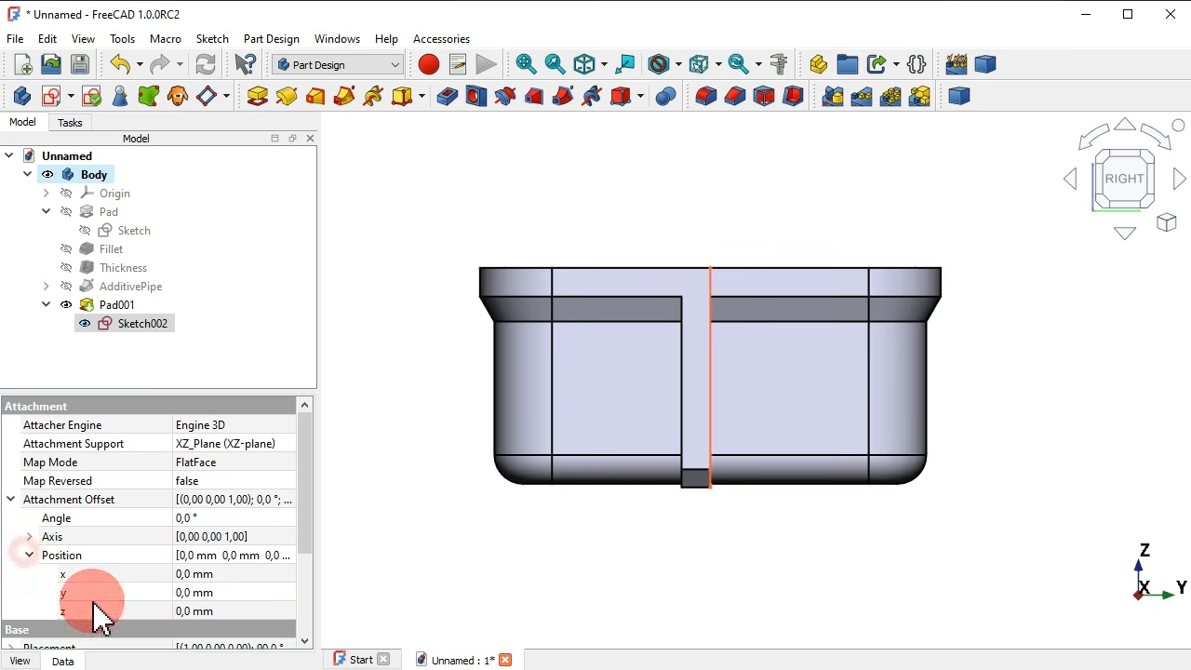
left_click(239, 611)
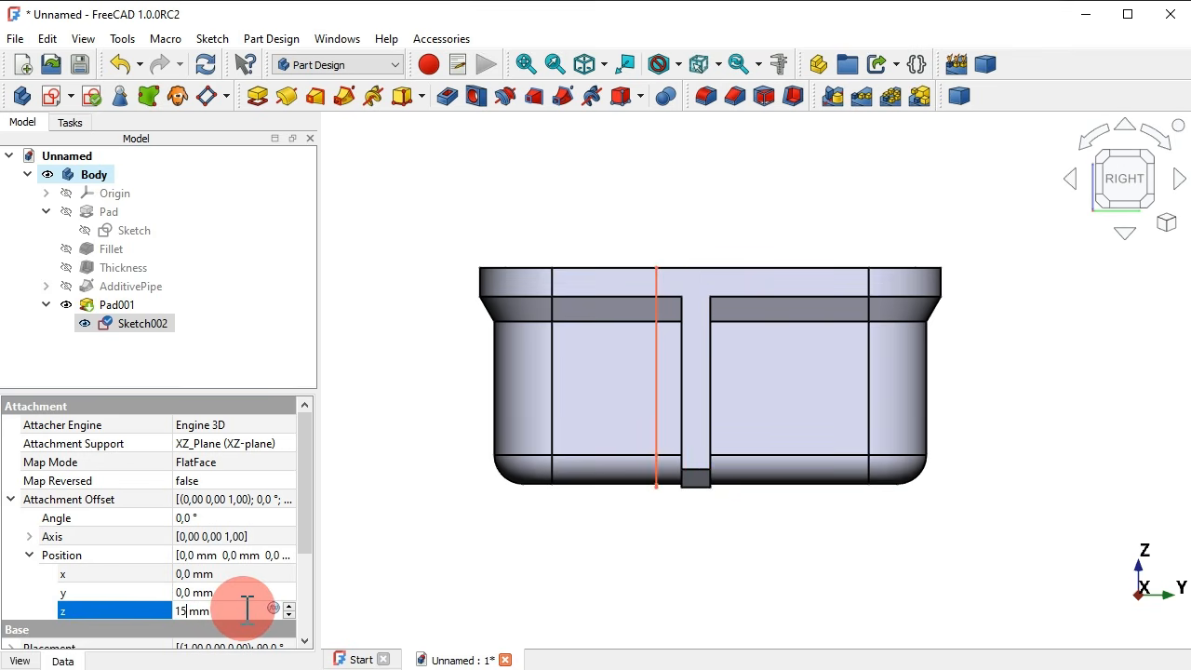
key("Return")
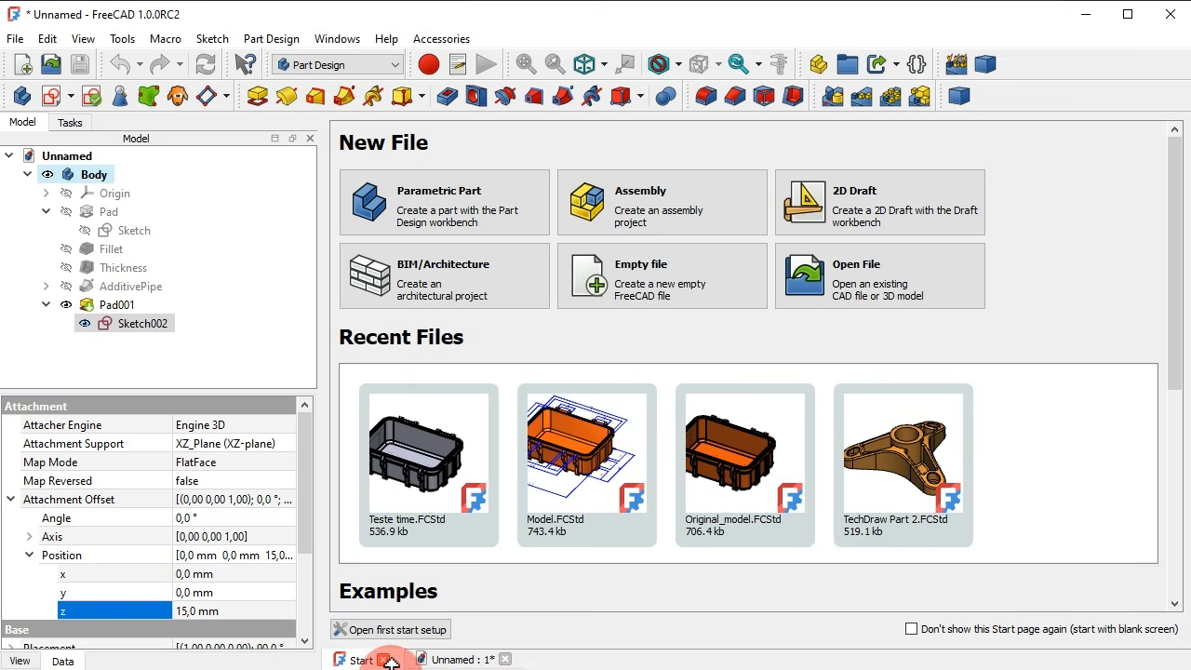
Close the Start page, hide the rib's sketch again and collapse its pad in the model tree.
left_click(385, 662)
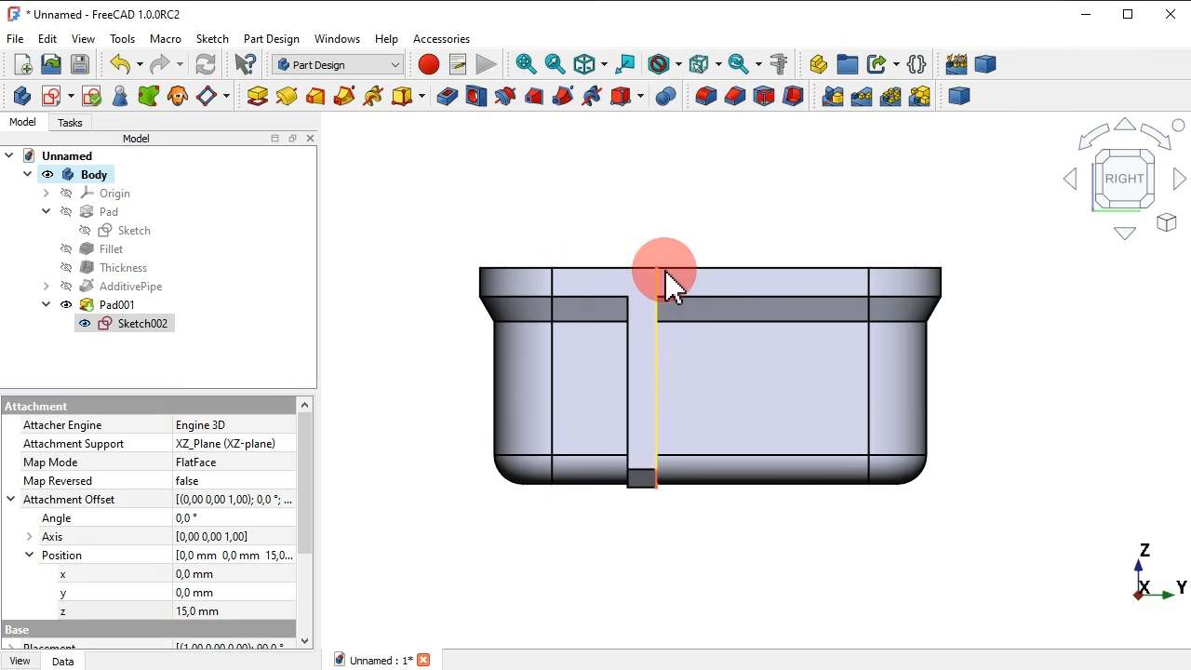
left_click(608, 227)
left_click(119, 325)
key("space")
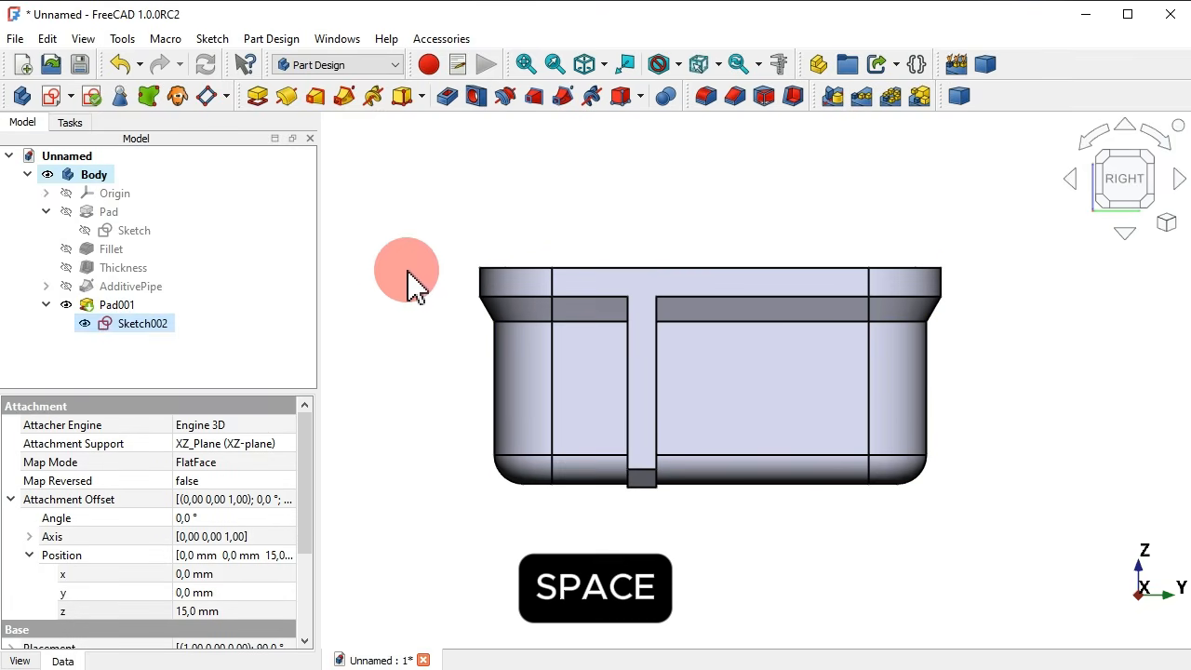
left_click(59, 305)
left_click(47, 305)
key("Home")
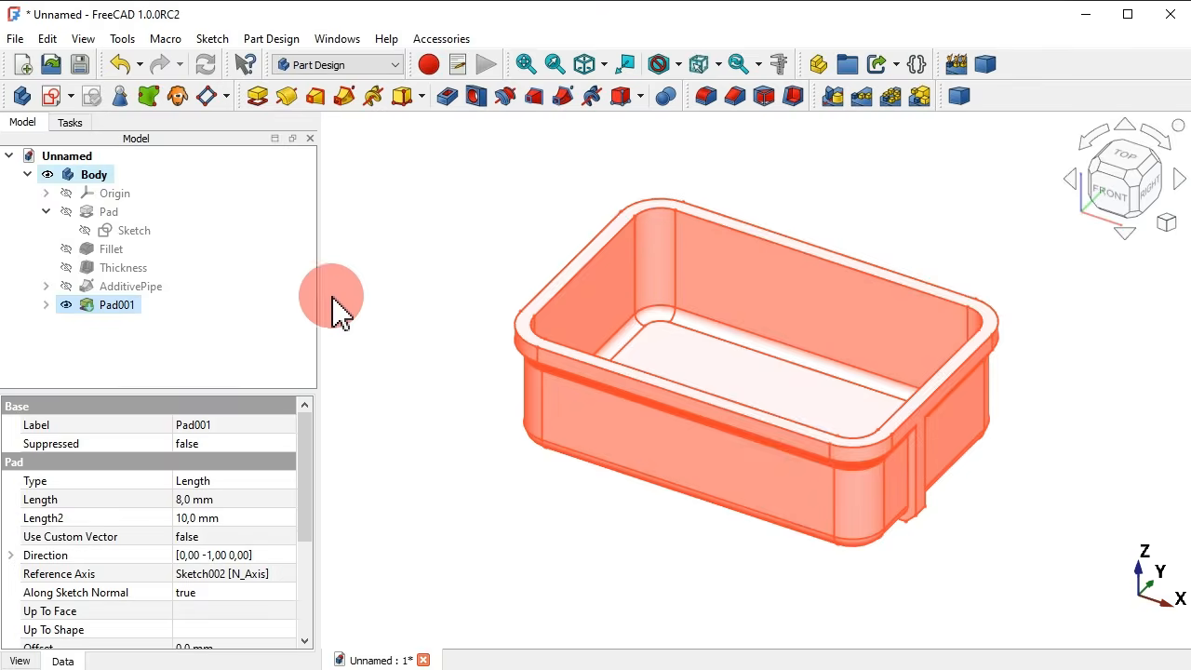
Start a MultiTransform of the rib pad and add a mirrored transformation about the base XZ plane.
left_click(434, 285)
left_click(121, 309)
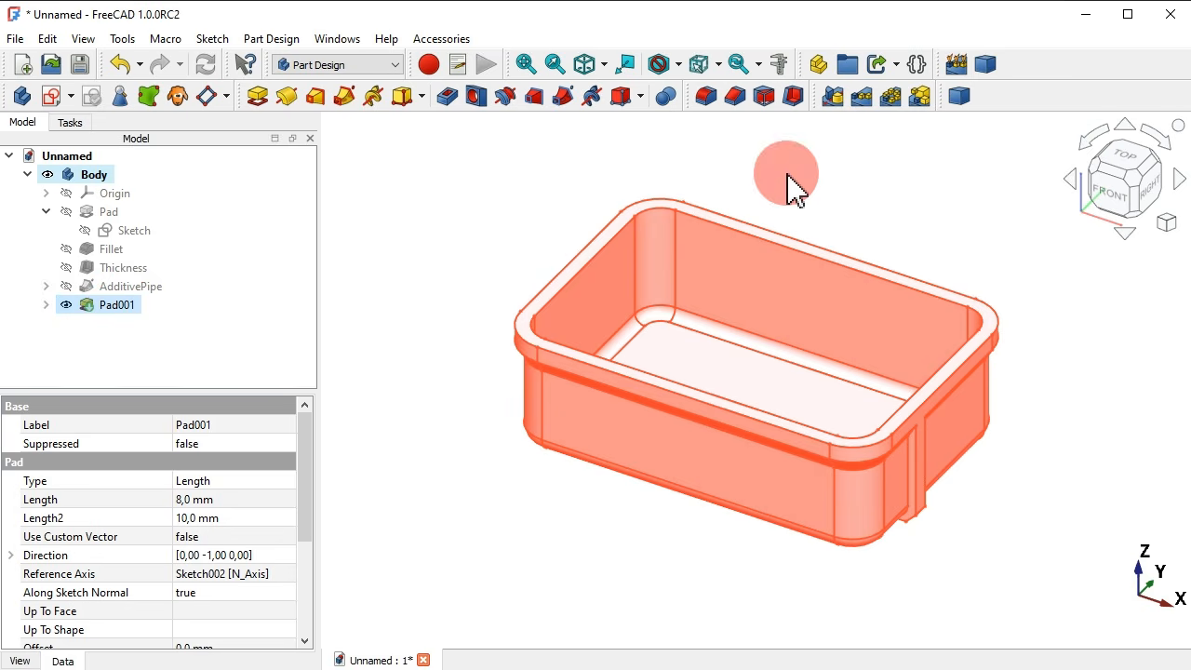
left_click(918, 97)
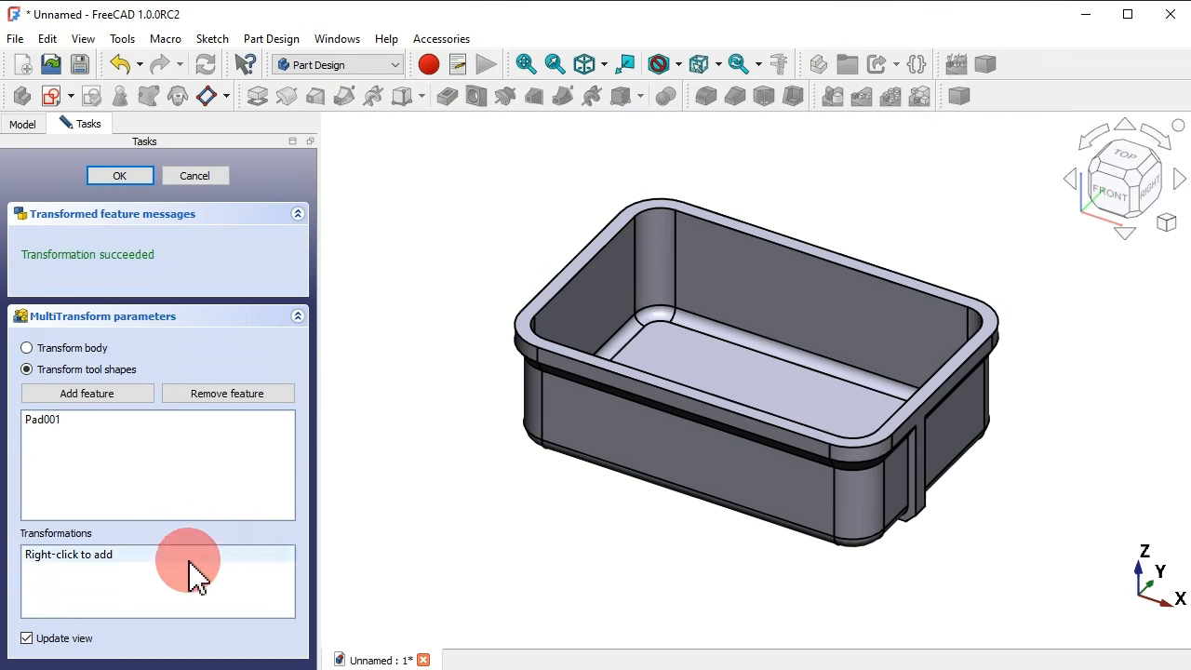
right_click(197, 586)
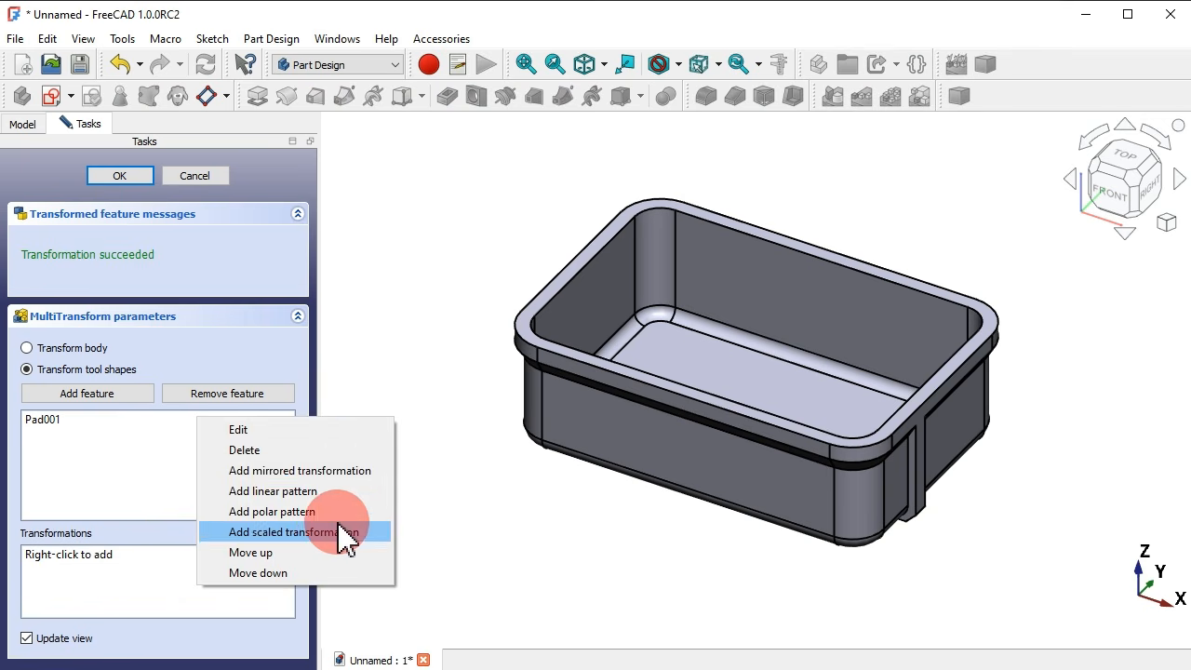
left_click(337, 477)
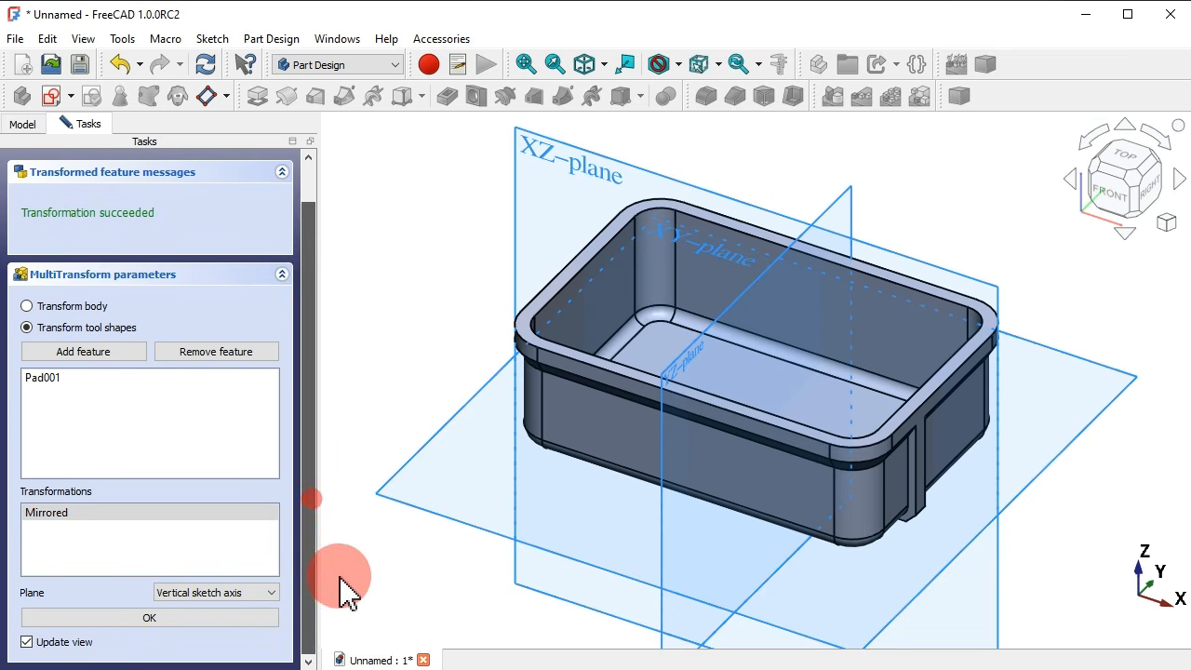
left_click(233, 593)
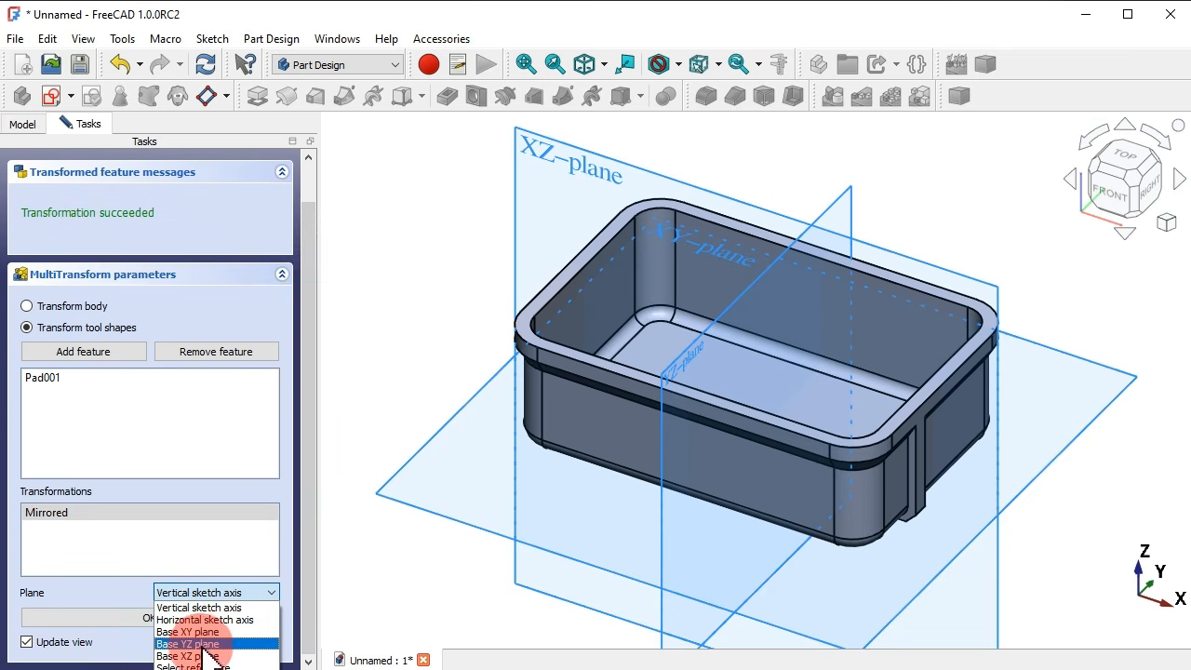
left_click(204, 656)
left_click(205, 618)
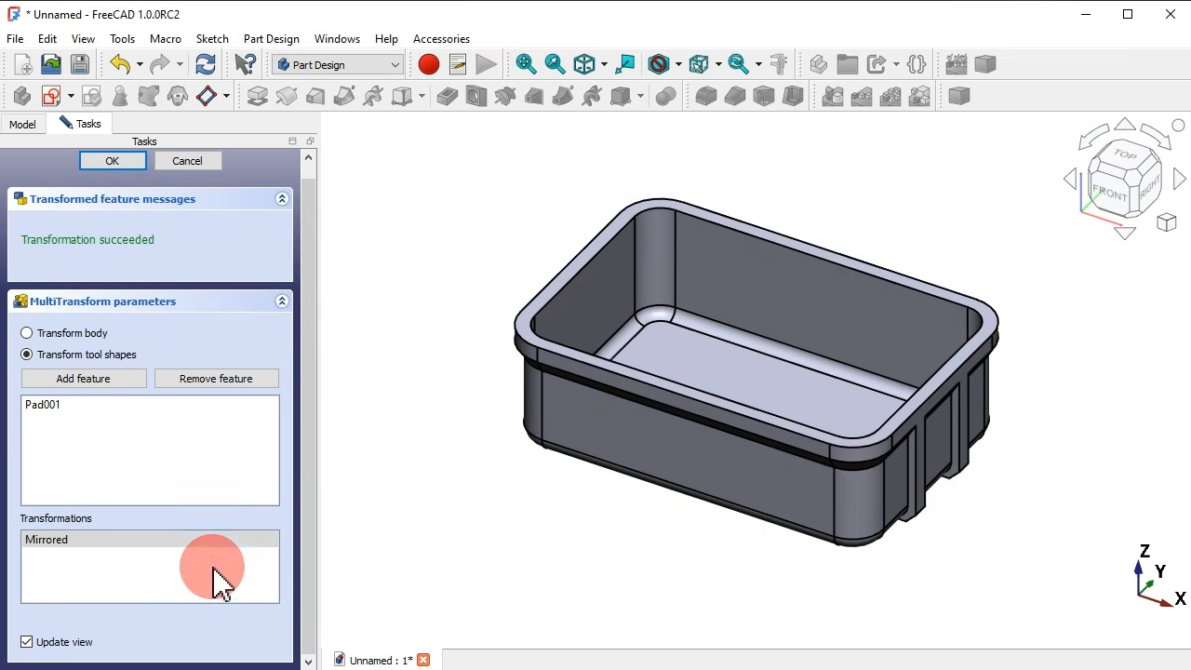
Add a second mirrored transformation about the base YZ plane and finish the MultiTransform.
right_click(186, 581)
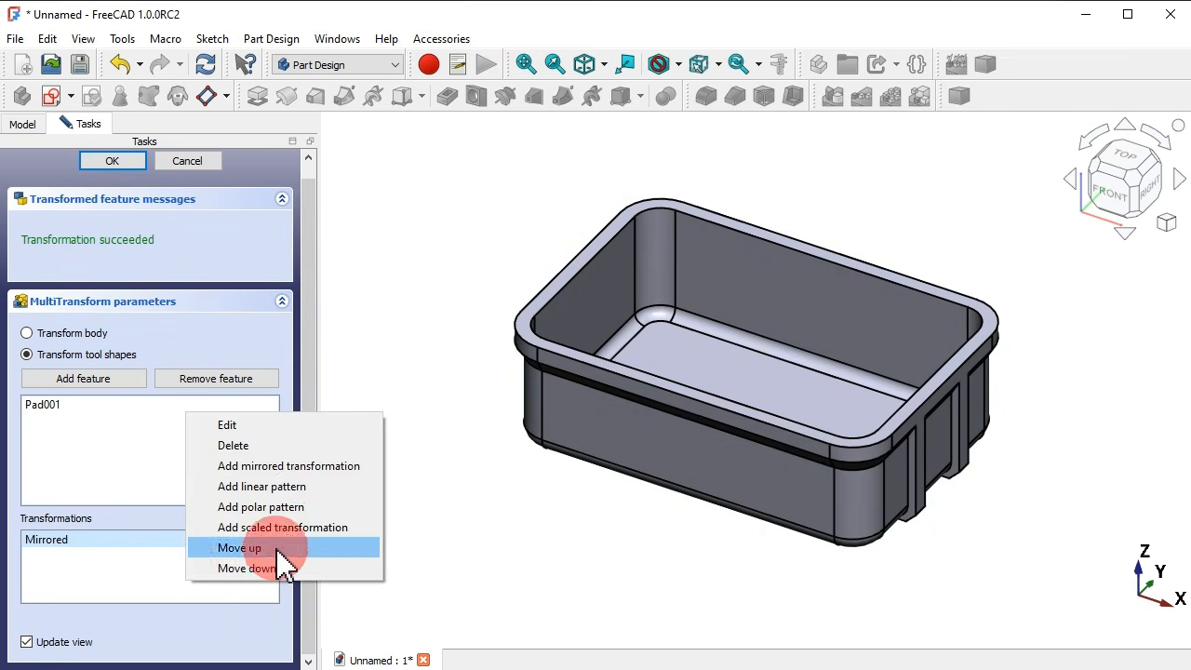
left_click(306, 484)
left_click_drag(309, 469, 318, 569)
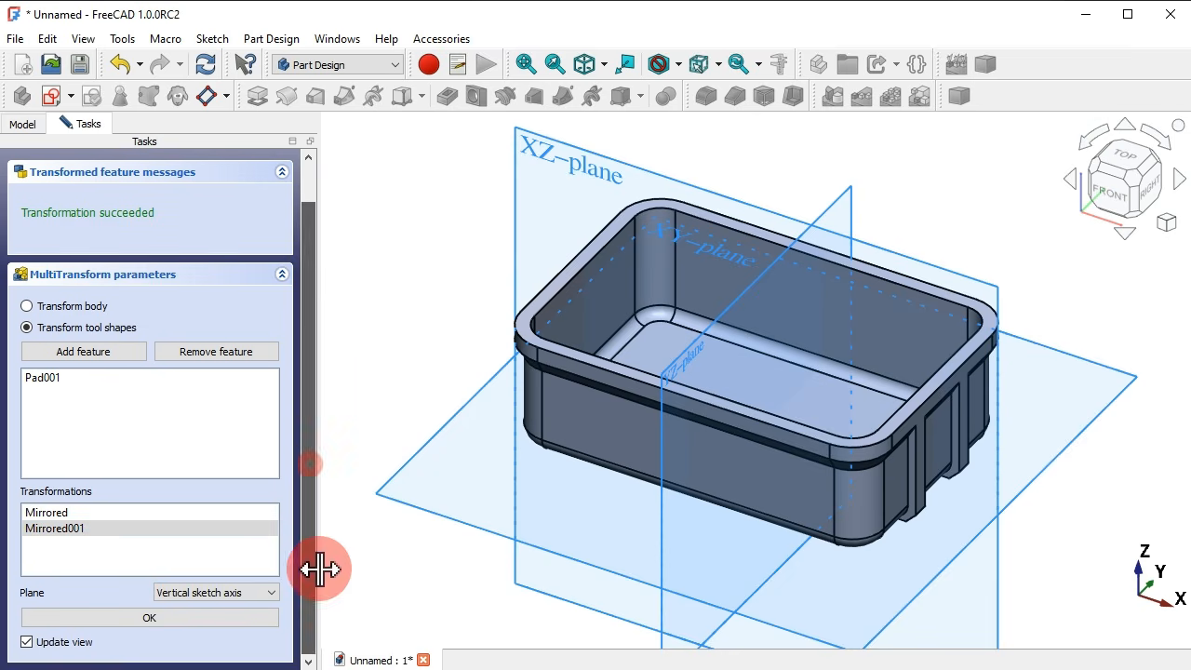
left_click(226, 588)
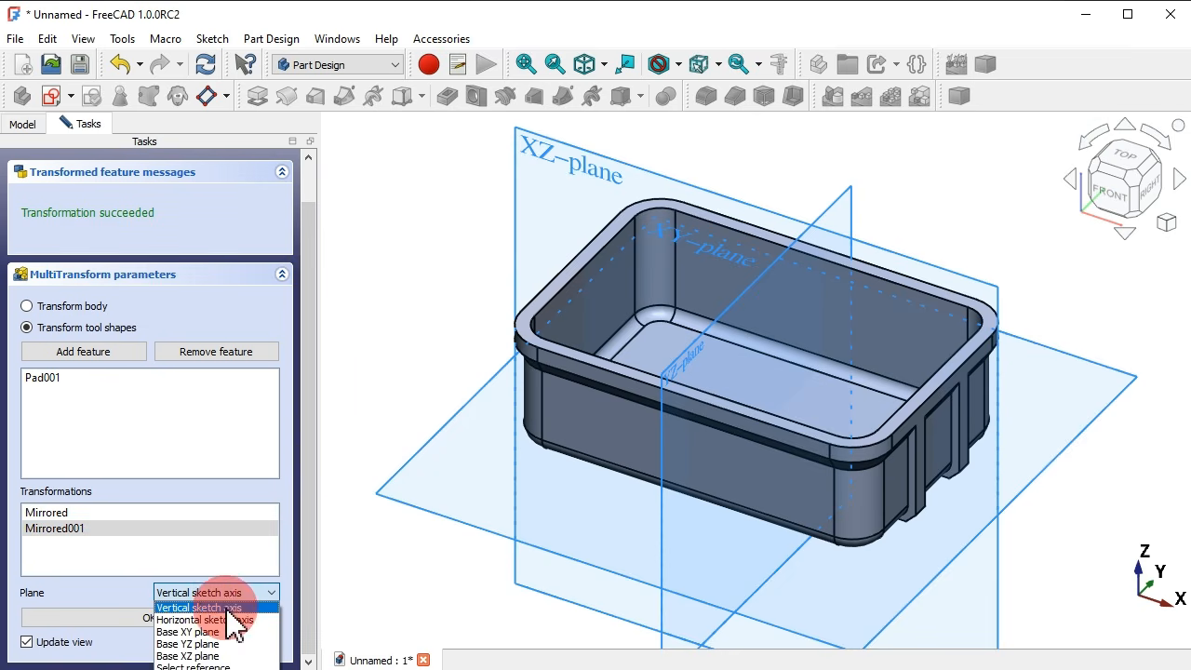
left_click(211, 643)
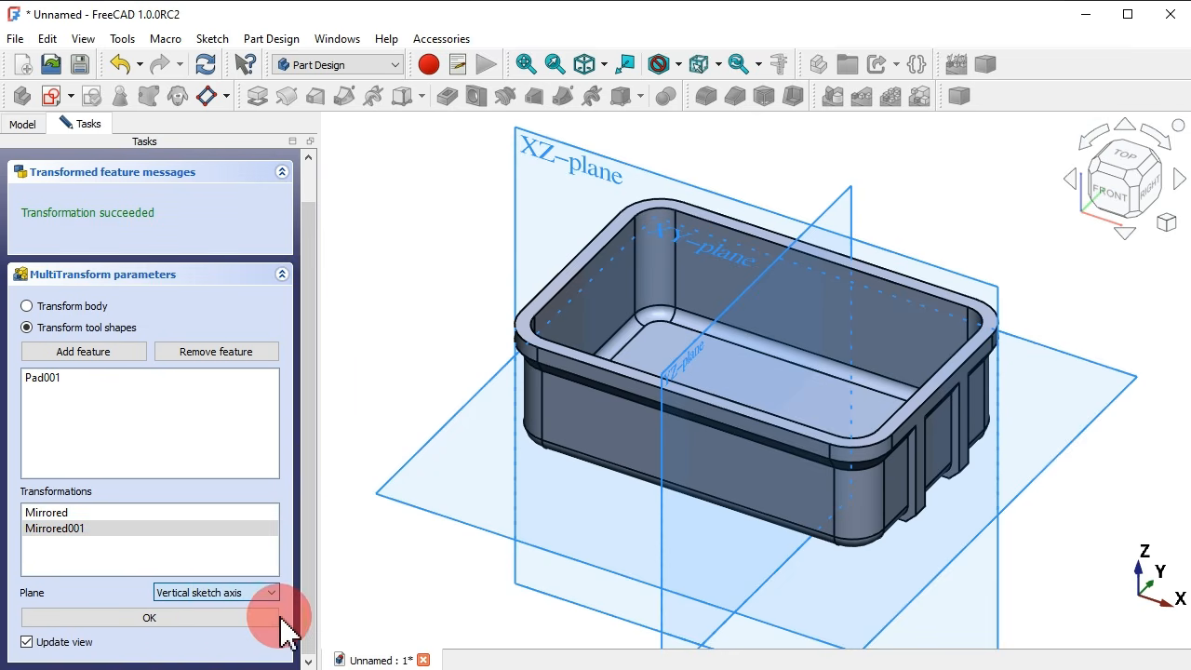
left_click(215, 618)
left_click_drag(465, 460, 660, 354)
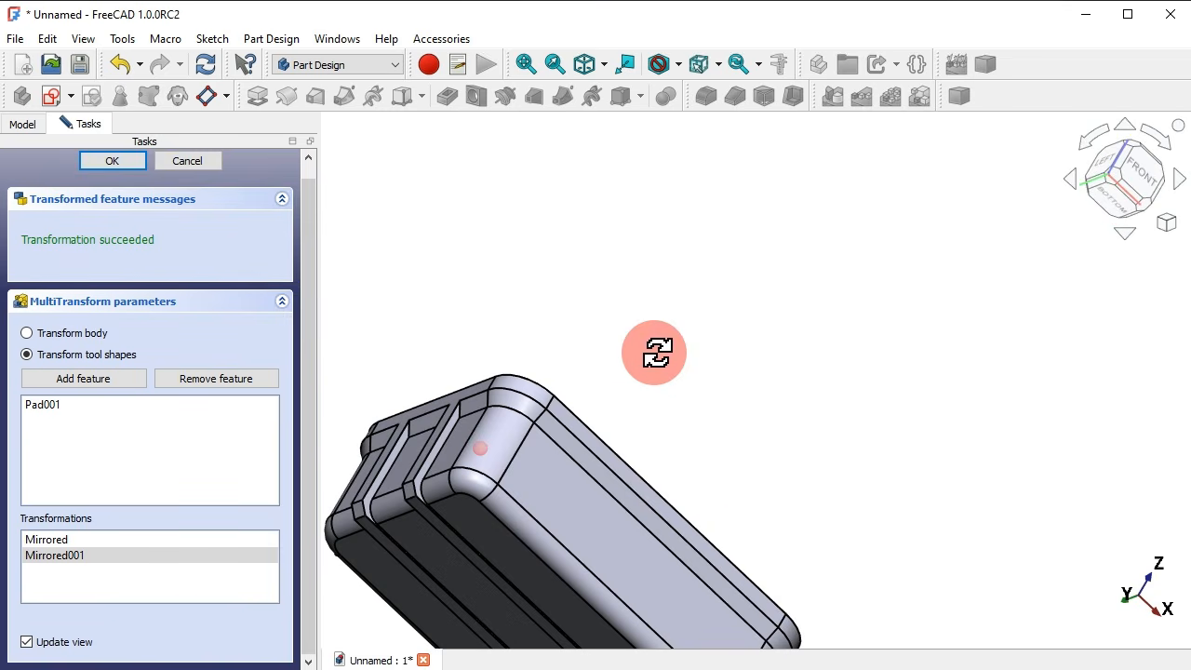
left_click(111, 161)
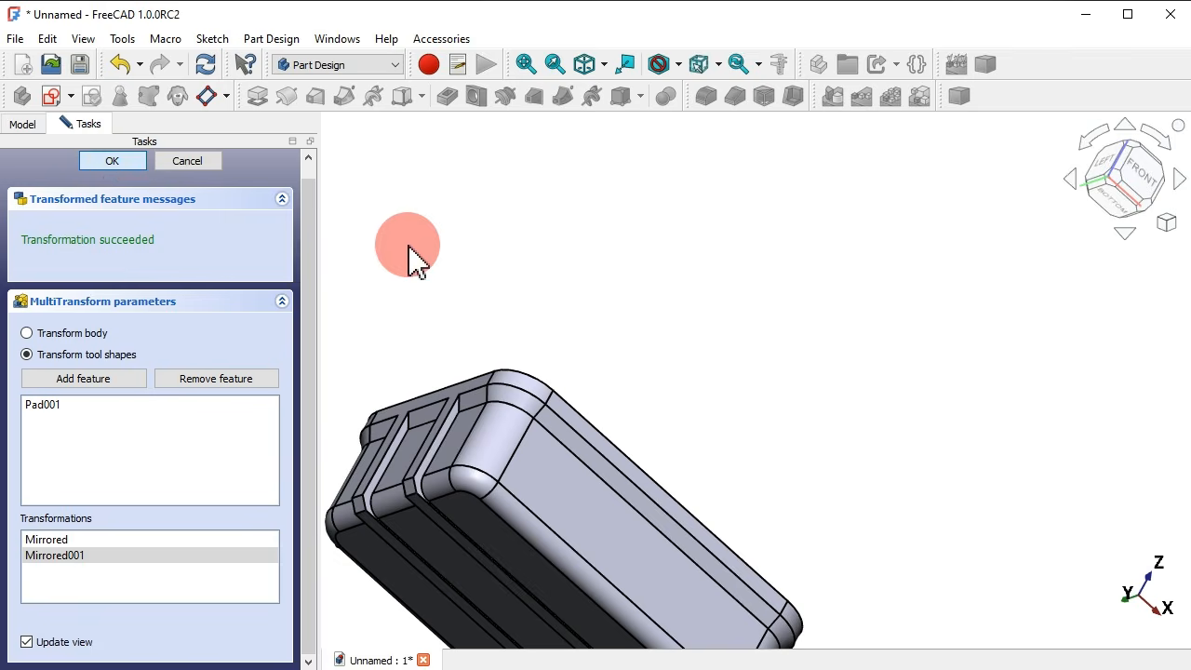
Create a new sketch on the YZ plane and show the box in section view.
left_click(49, 93)
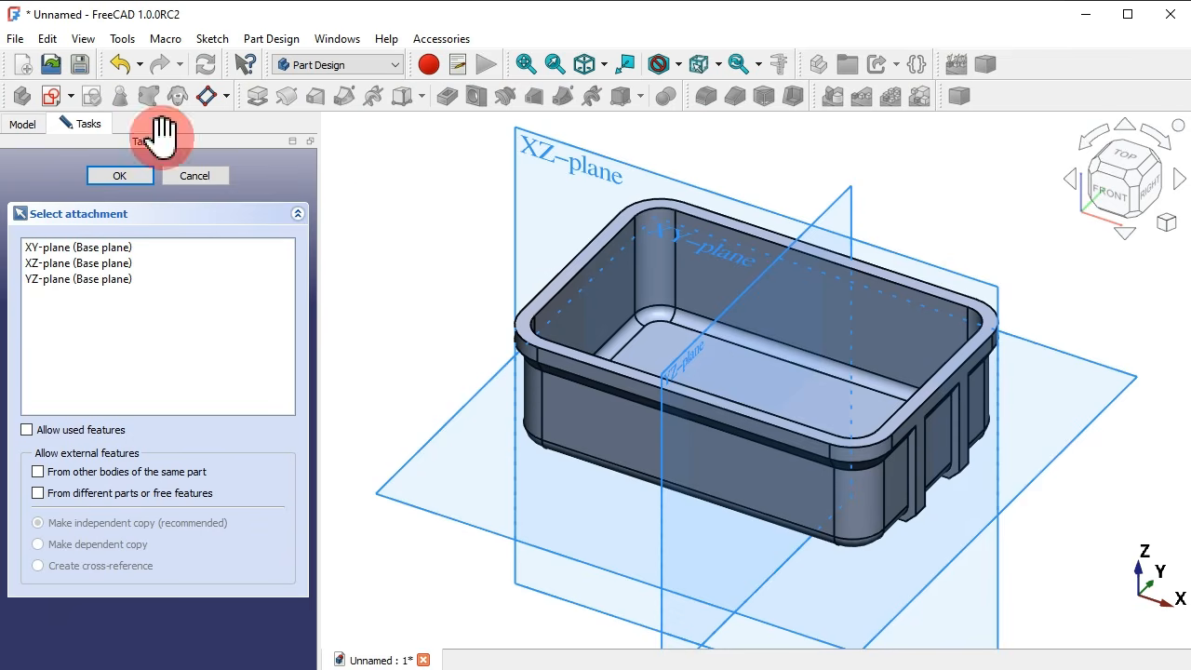
left_click(670, 372)
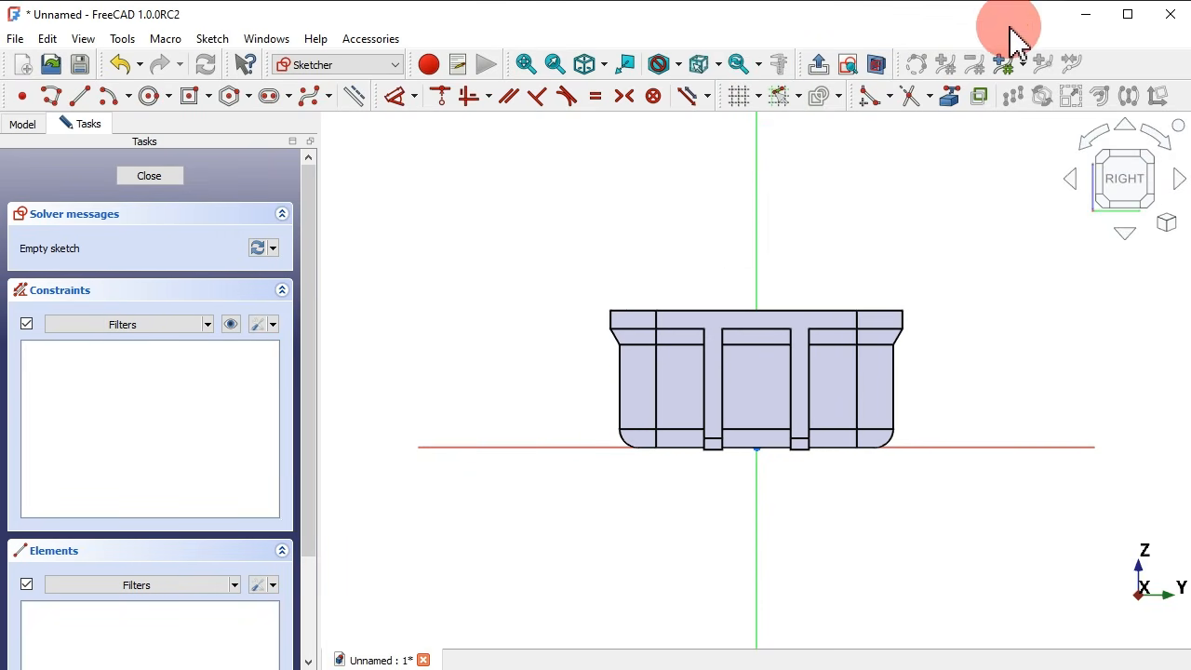
left_click(877, 61)
scroll(946, 370, "up", 1)
scroll(946, 370, "up", 1)
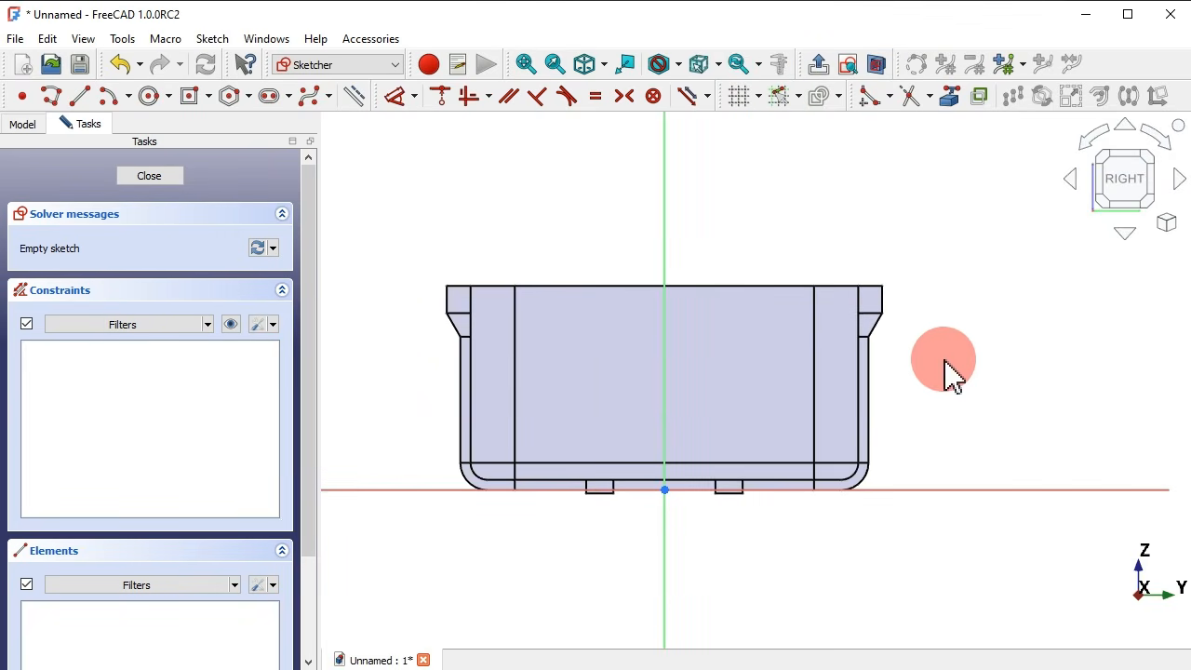
Project the rim's top edges on both sides and the two outer bottom corner arcs into the sketch as external geometry.
left_click(950, 97)
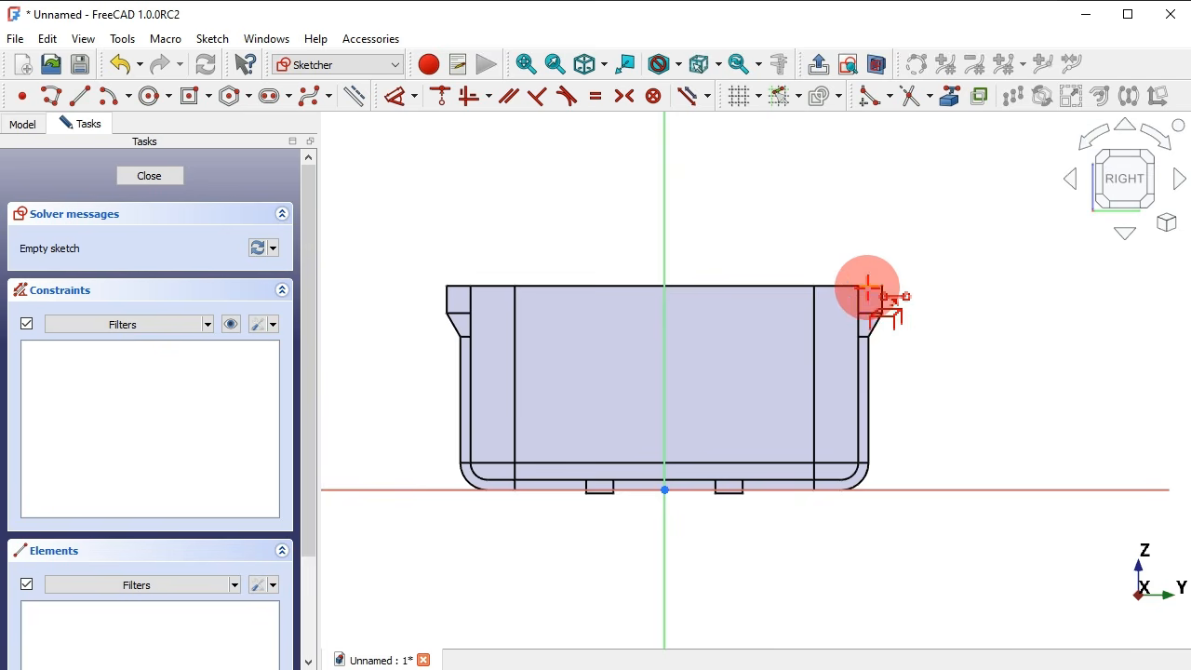
left_click(868, 286)
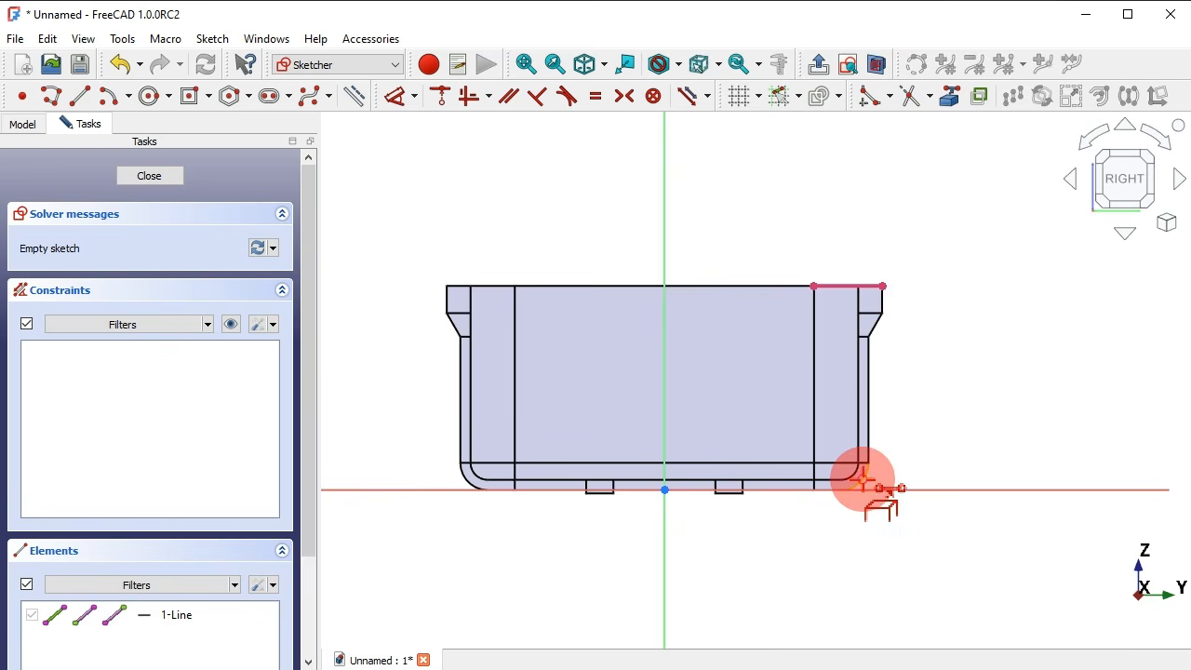
left_click(862, 479)
left_click(469, 480)
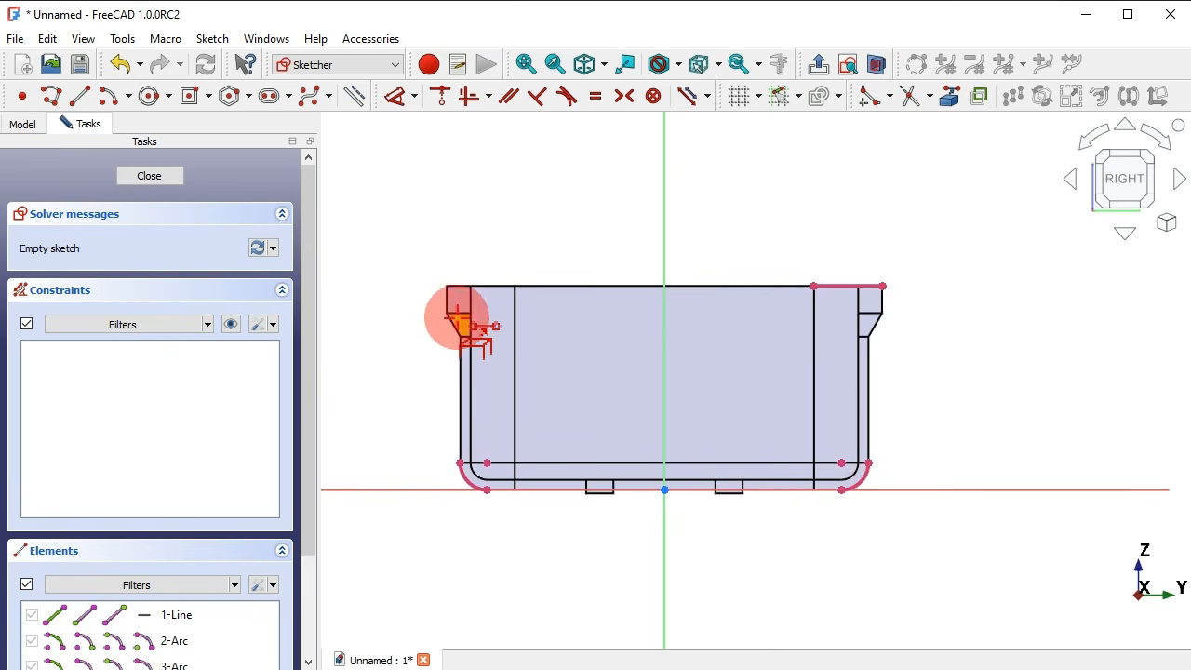
left_click(463, 286)
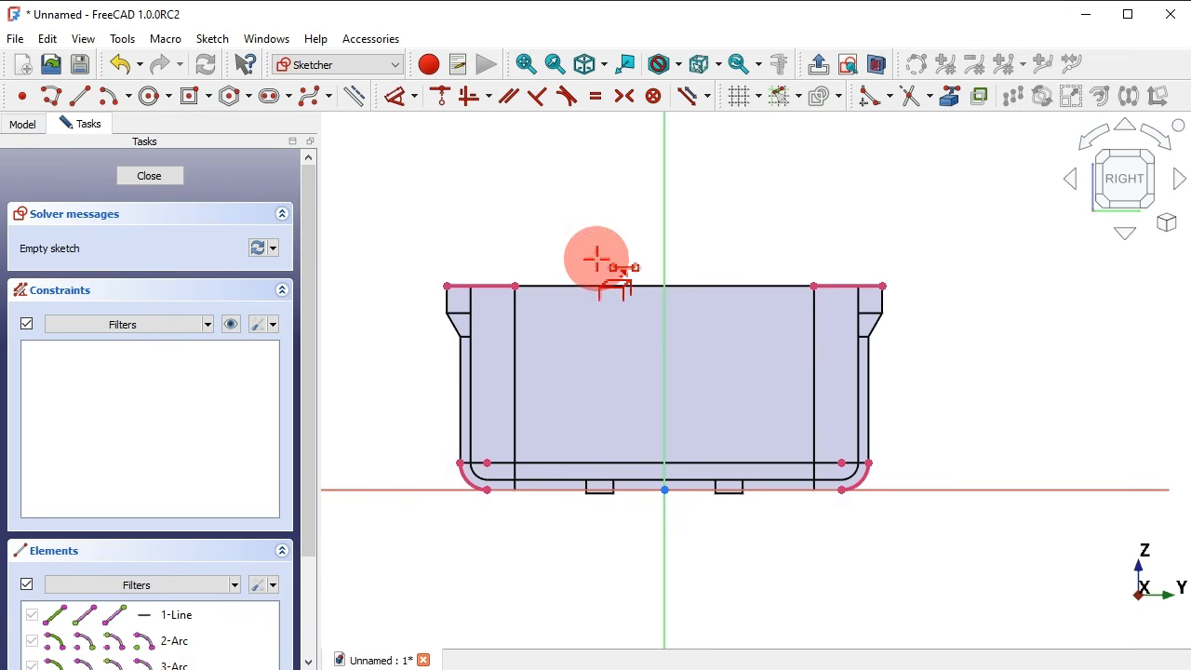
Start a polyline along the right rim's top edge, about 7.6 mm long, continuing vertically below the box and about 135 mm horizontally underneath it.
left_click(51, 96)
scroll(925, 296, "up", 3)
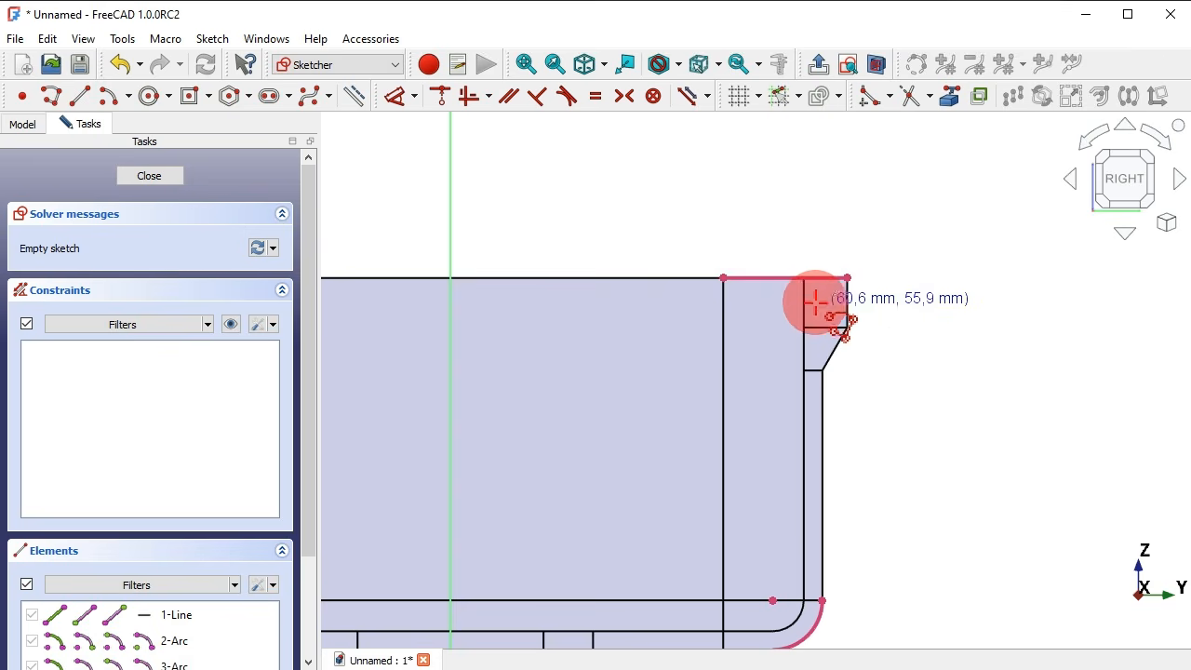
left_click(801, 277)
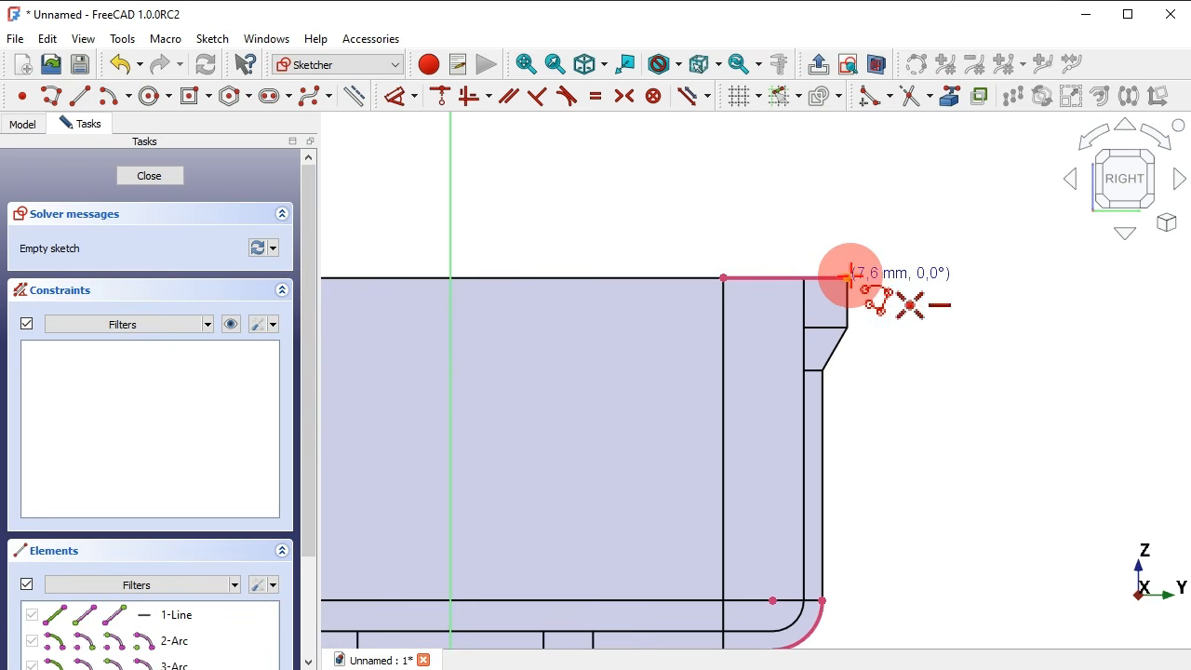
left_click(847, 276)
scroll(875, 237, "down", 3)
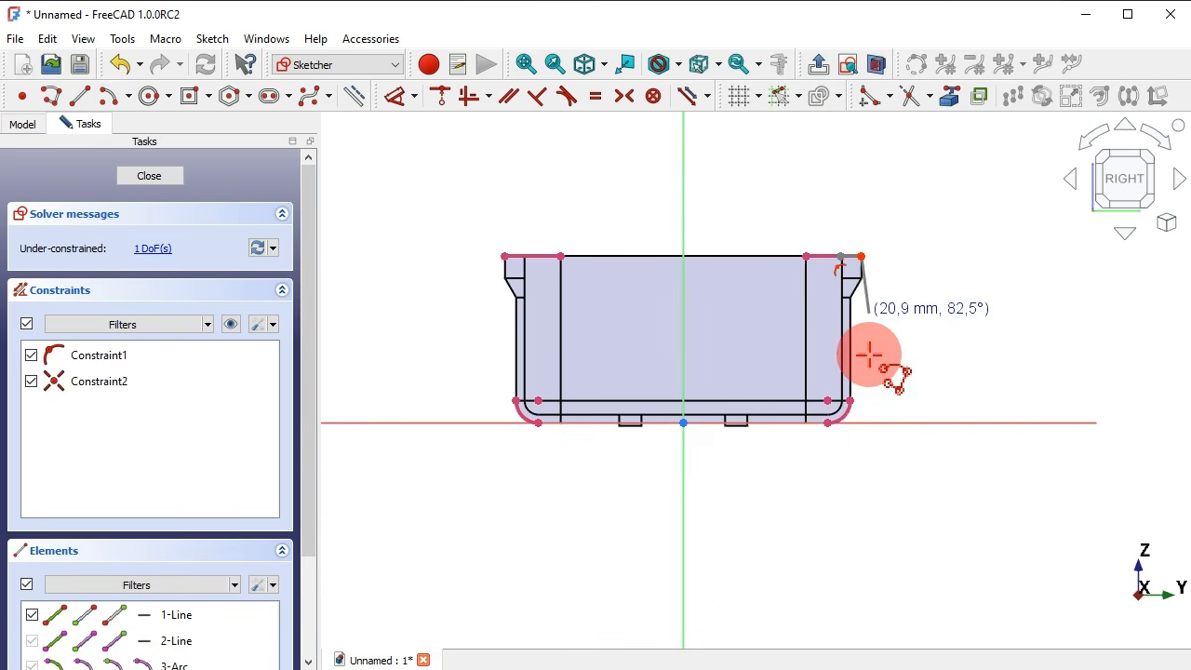
left_click(861, 480)
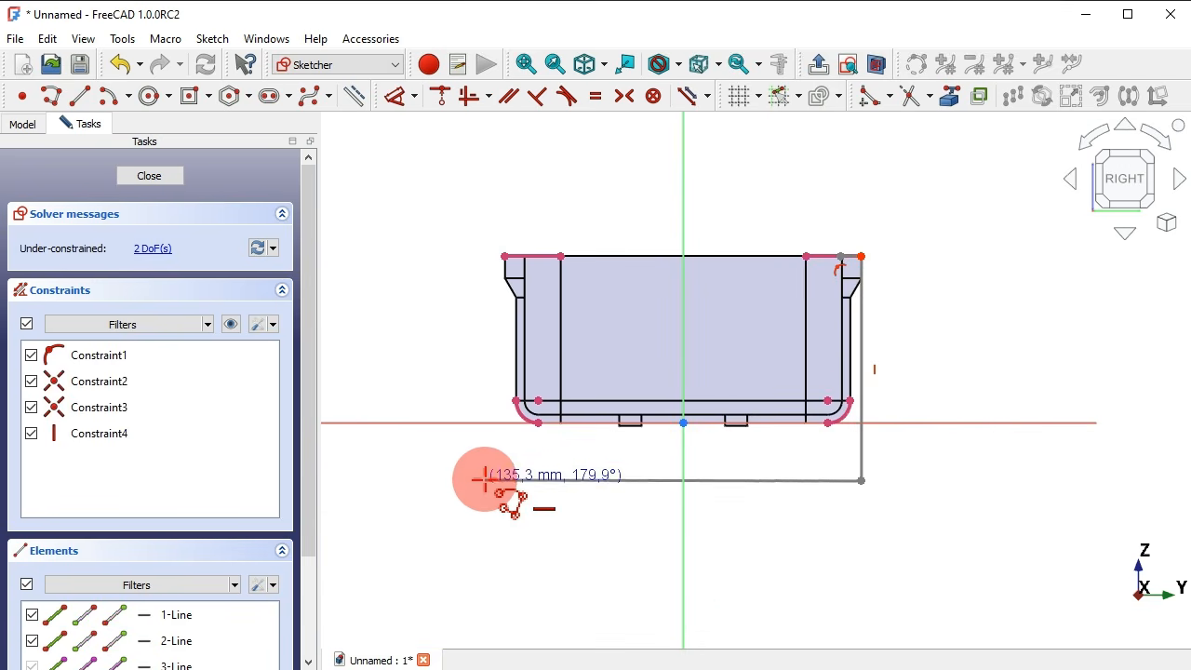
left_click(489, 481)
Continue the polyline up the left side with a vertical, an outward slant, a 20 mm vertical, a tangent arc and a horizontal of about 17.6 mm.
scroll(521, 359, "up", 3)
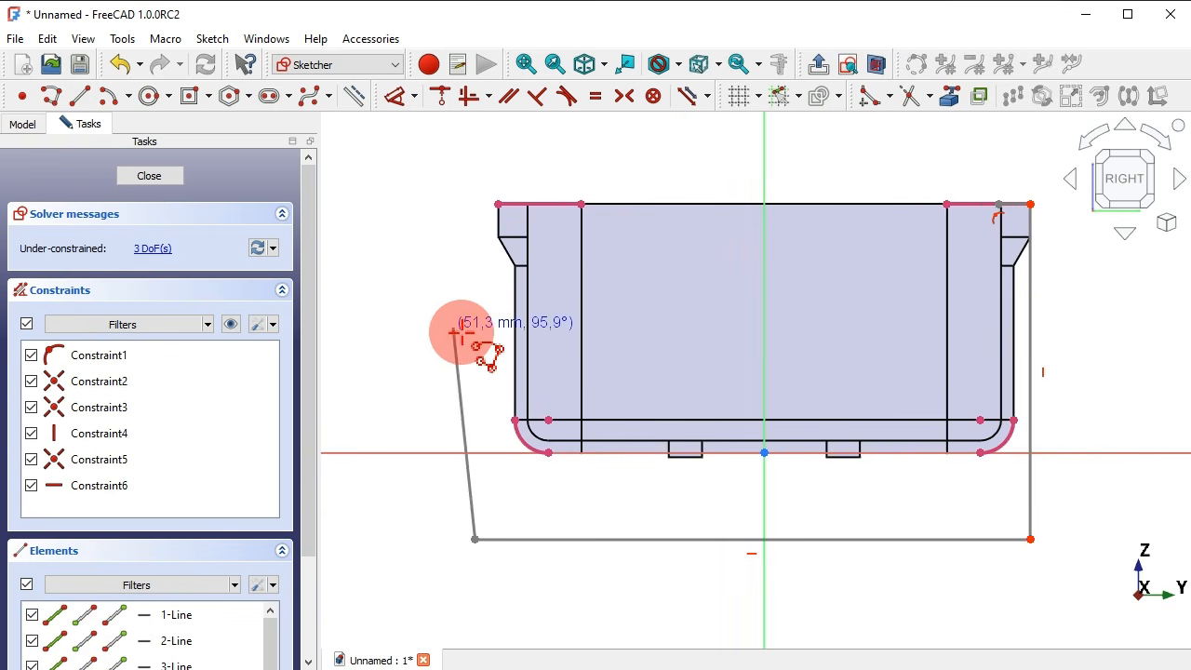
left_click(488, 358)
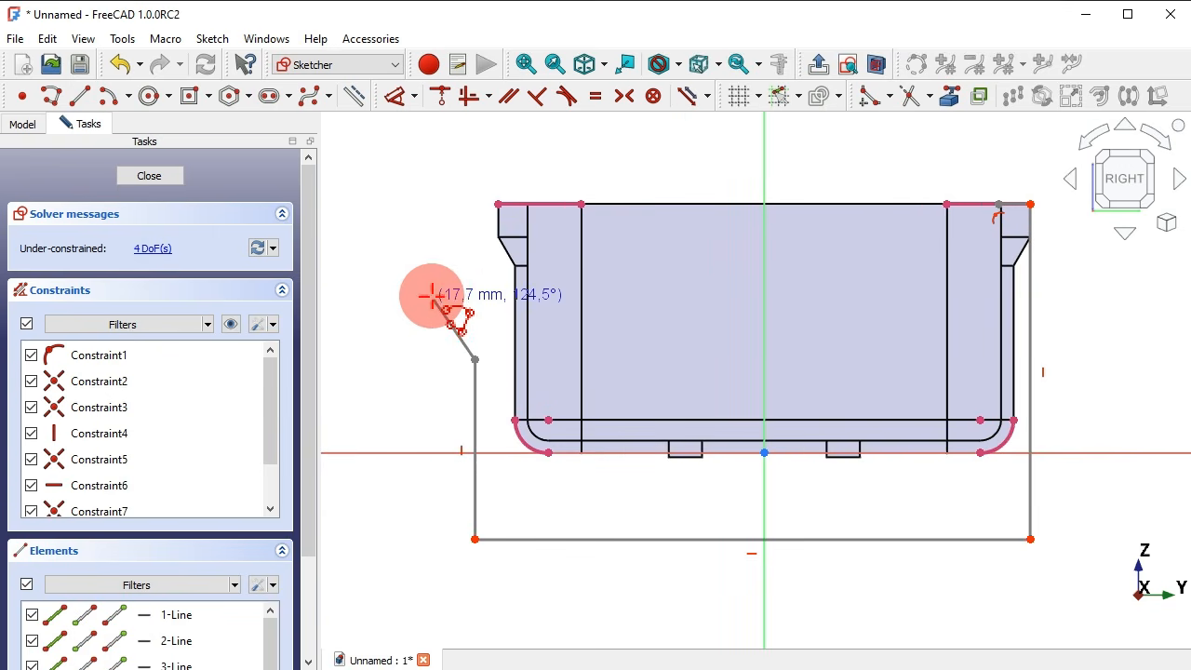
left_click(428, 293)
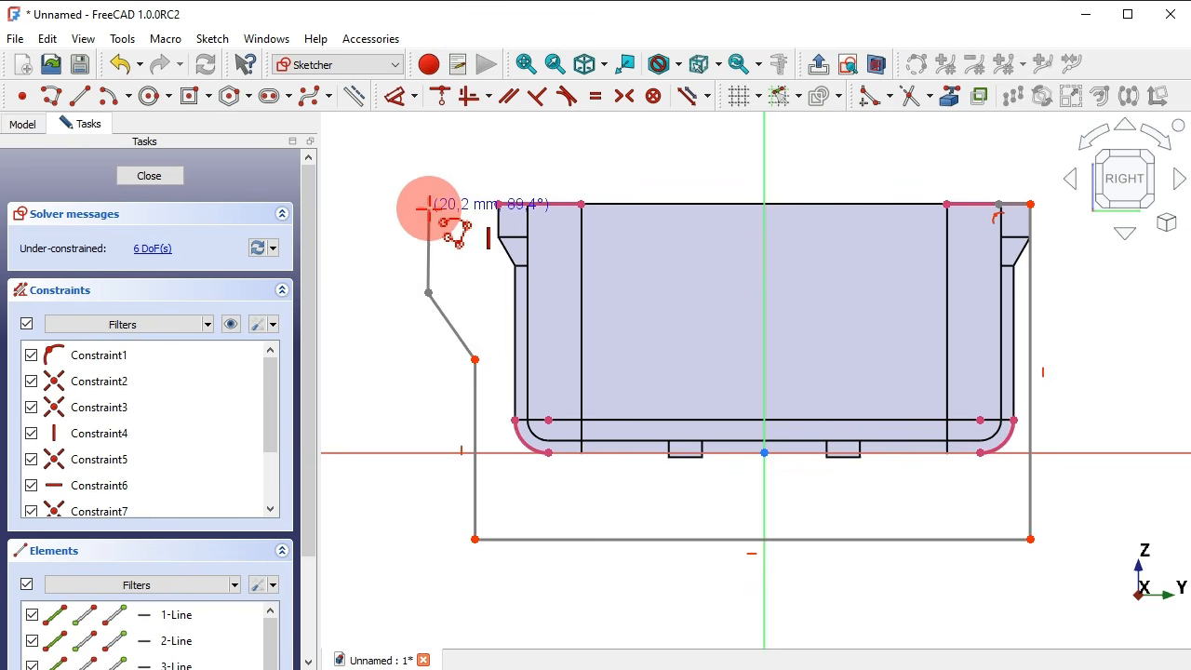
left_click(428, 206)
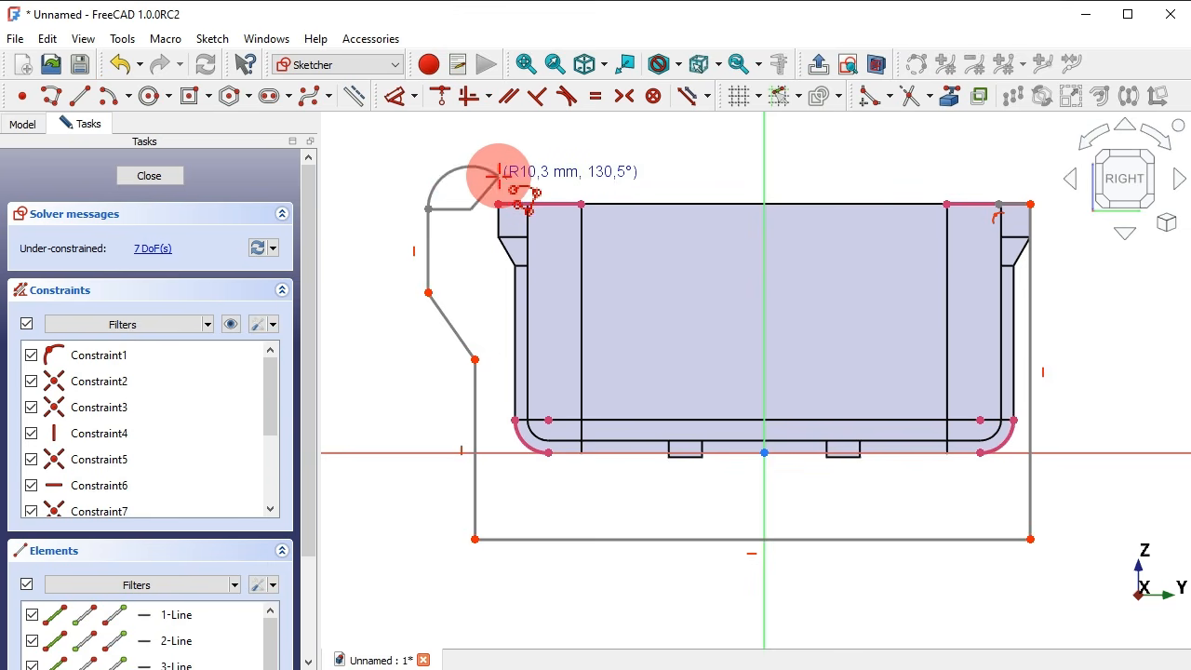
left_click(454, 171)
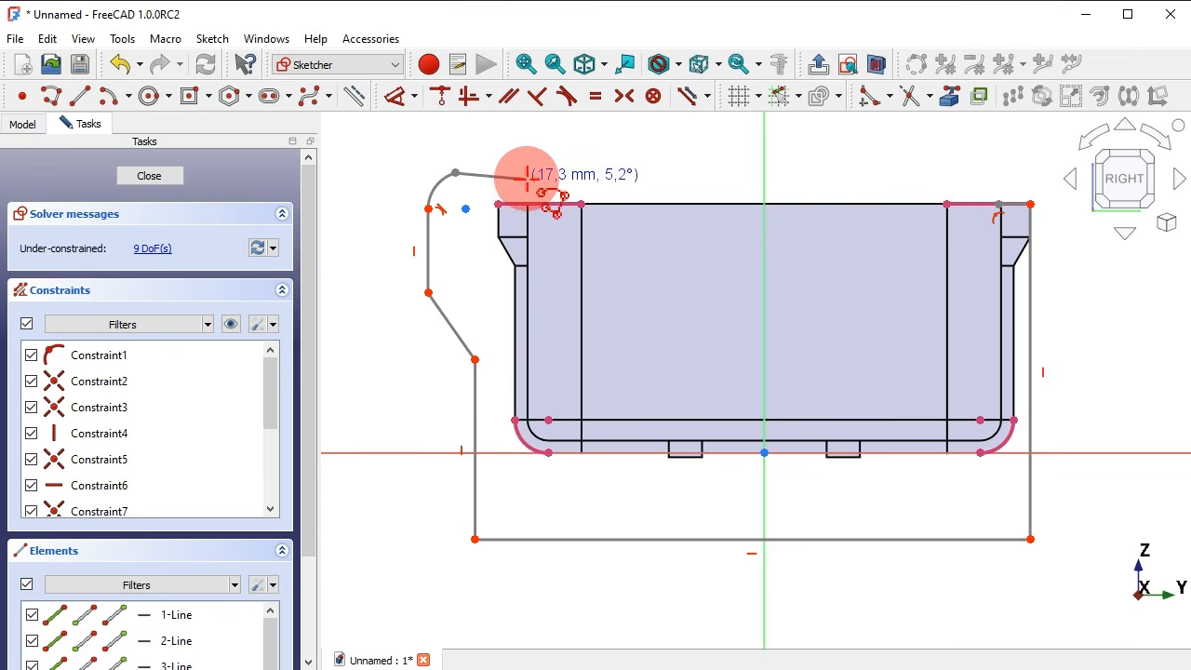
scroll(527, 175, "up", 1)
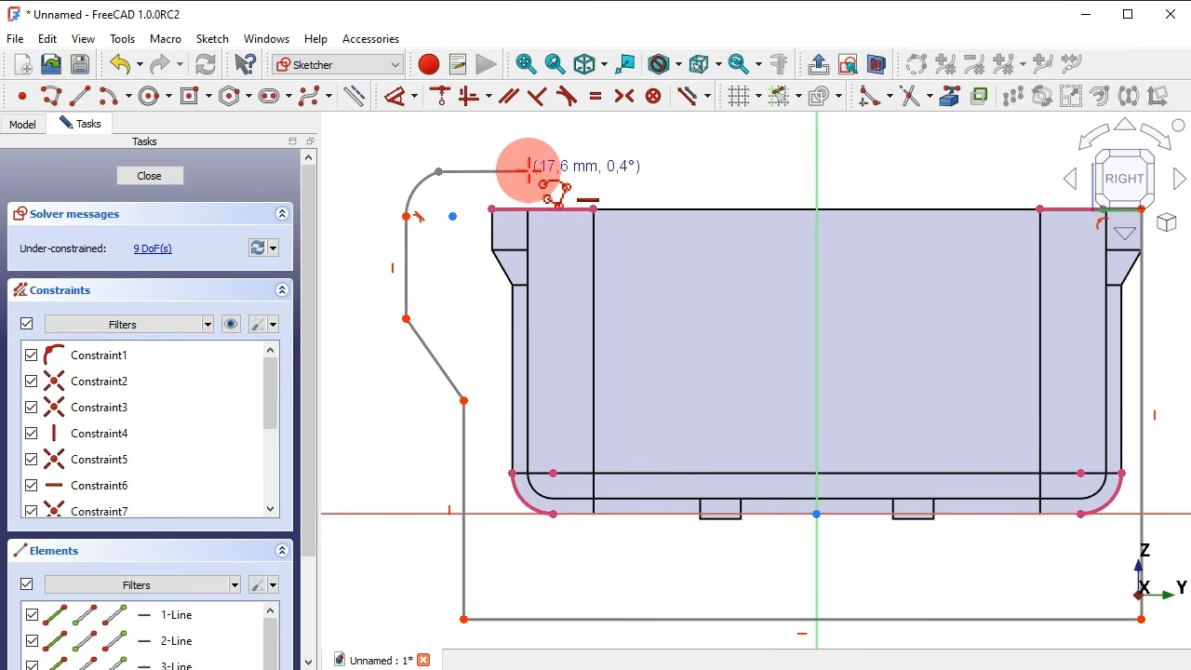
left_click(528, 170)
Run the polyline down to the projected lower-left corner arc and trace that arc to its end on the horizontal axis.
scroll(545, 361, "up", 1)
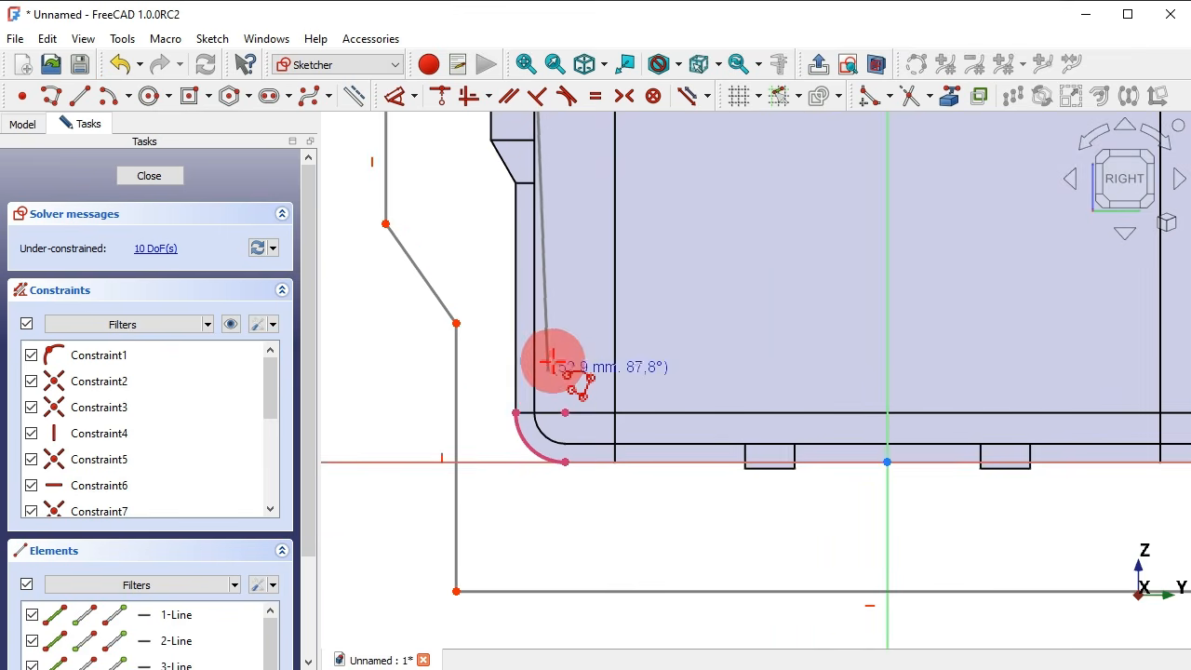
left_click(517, 411)
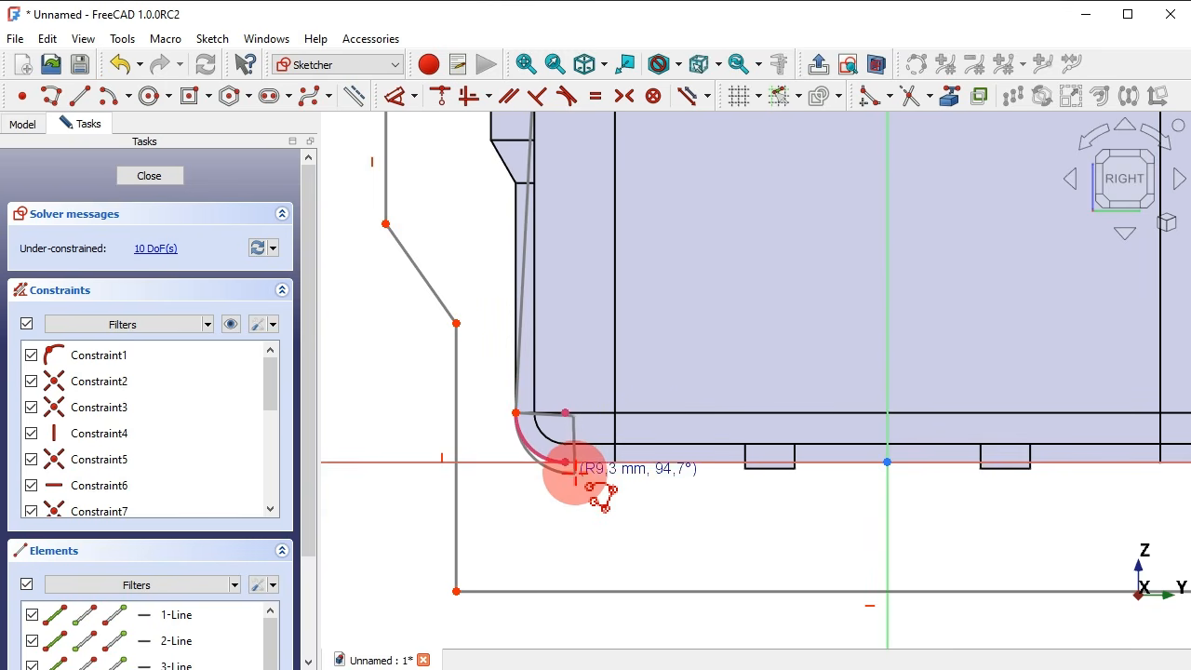
scroll(577, 479, "up", 2)
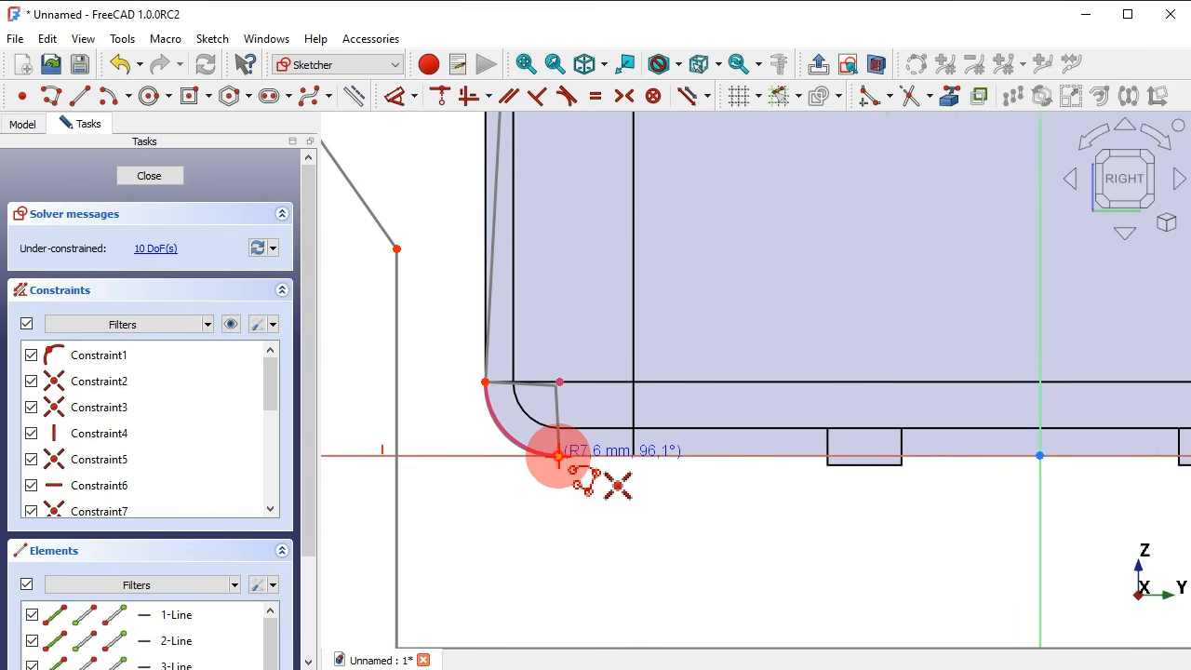
left_click(559, 456)
scroll(562, 498, "down", 4)
scroll(1037, 505, "up", 1)
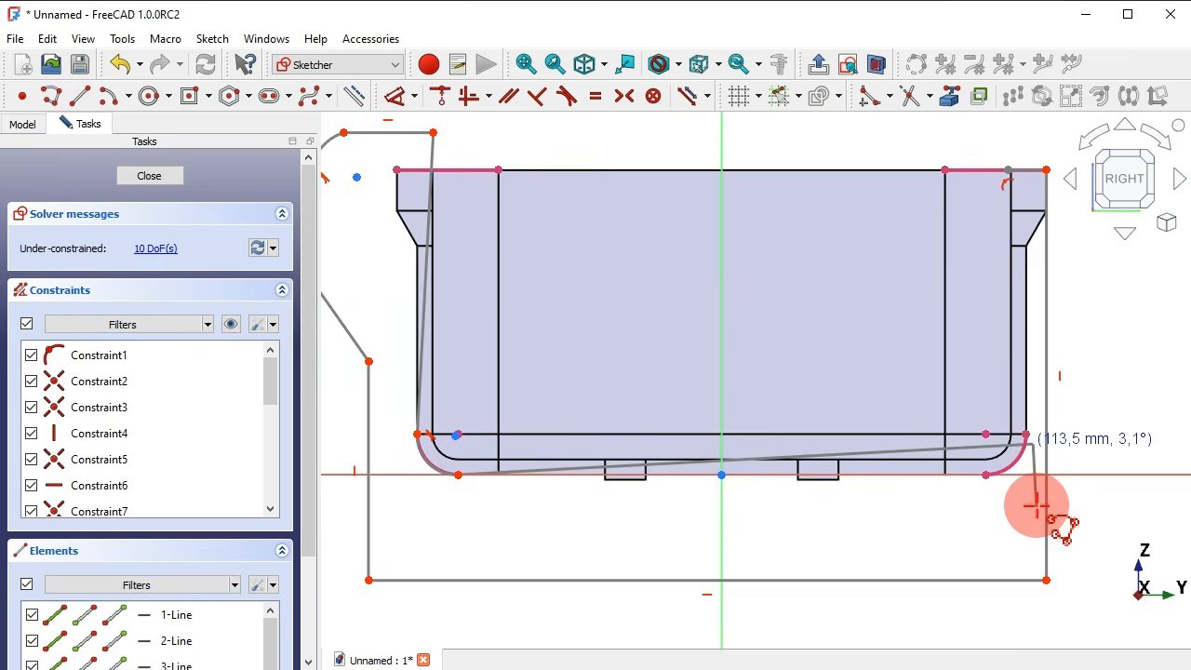
Trace the box's bottom edge and the 8 mm lower-right corner arc, and close the polyline at its start point on the rim.
scroll(1037, 505, "up", 1)
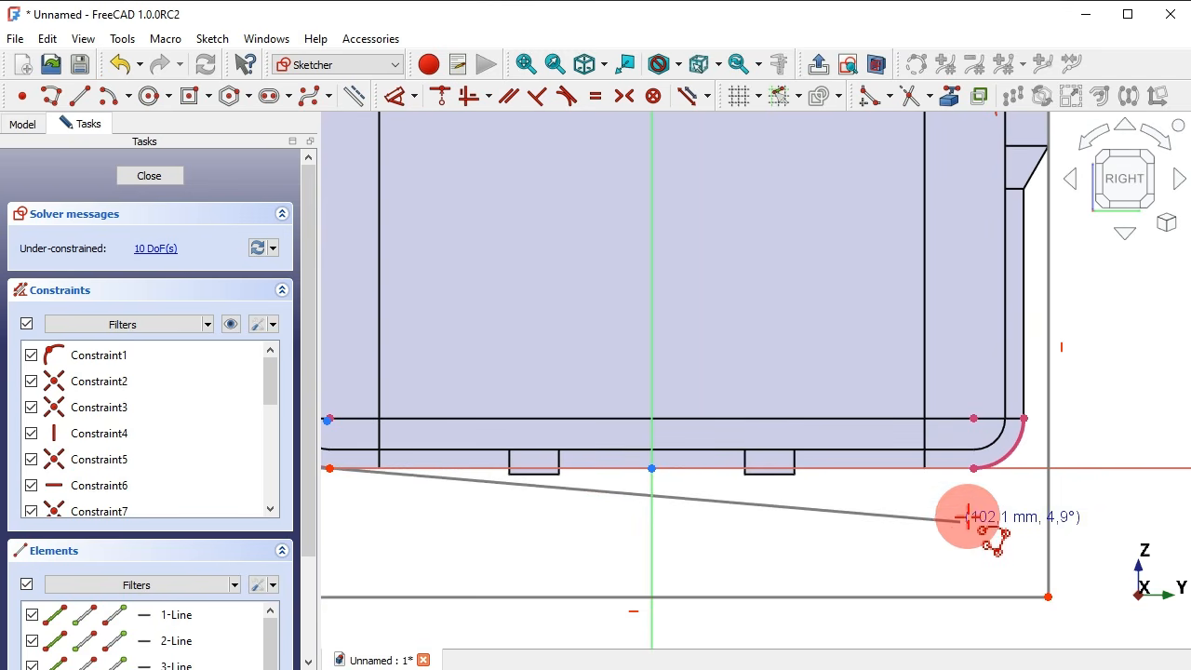
left_click(973, 467)
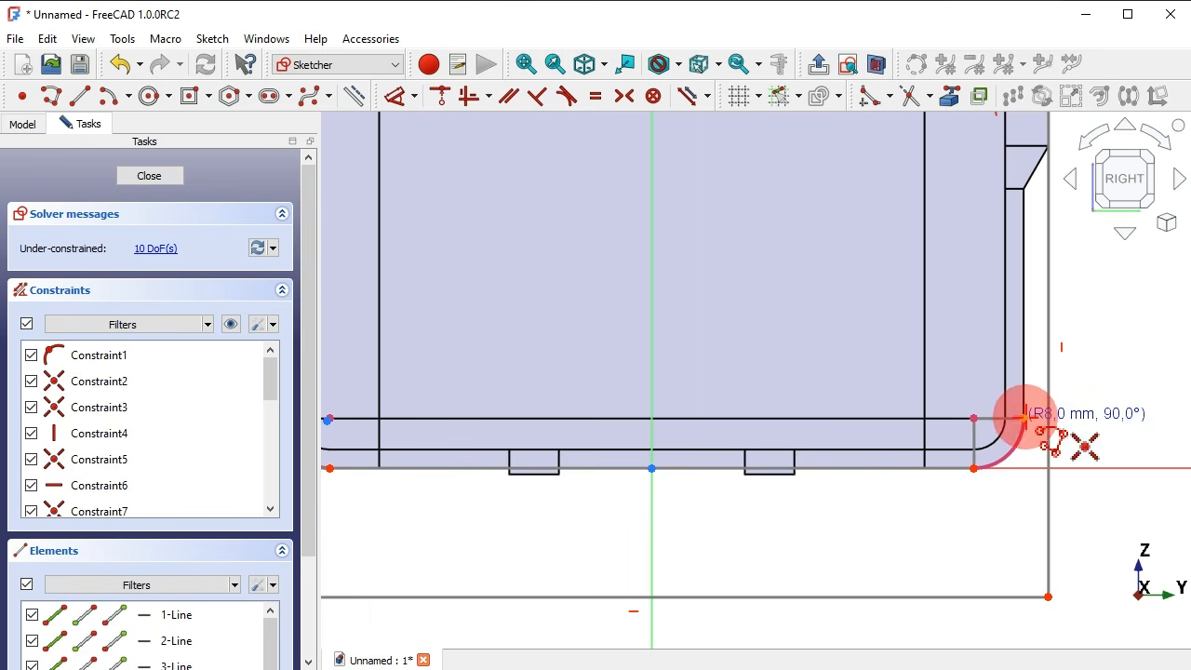
left_click(917, 480)
scroll(885, 503, "down", 4)
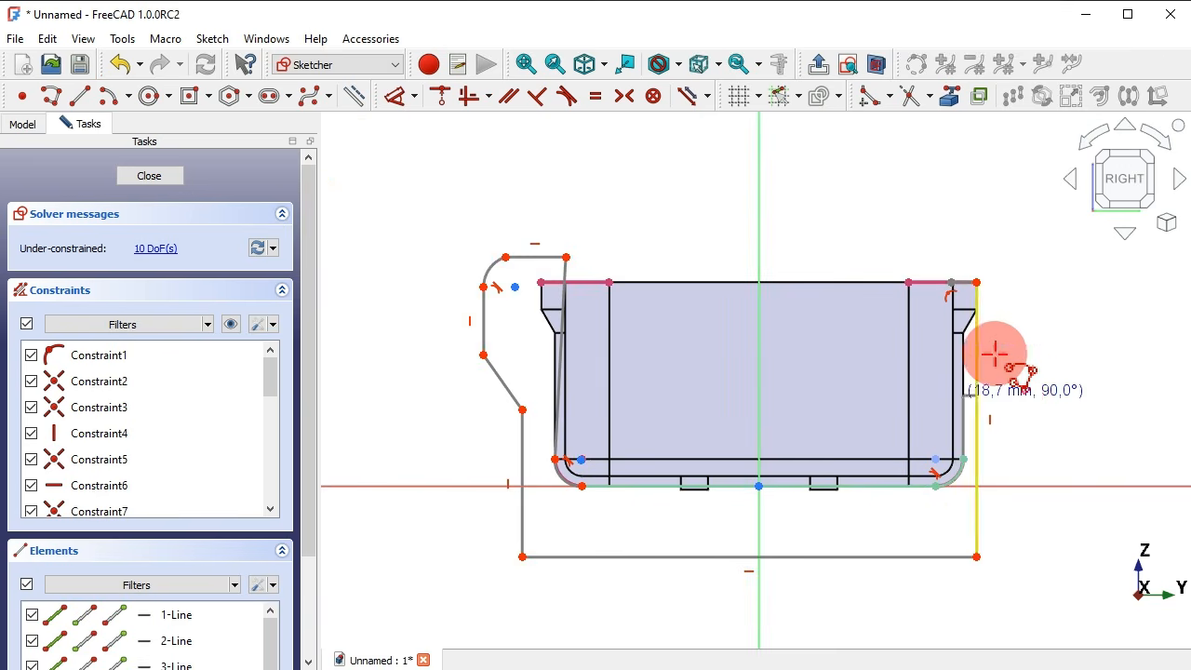
scroll(1013, 291, "up", 2)
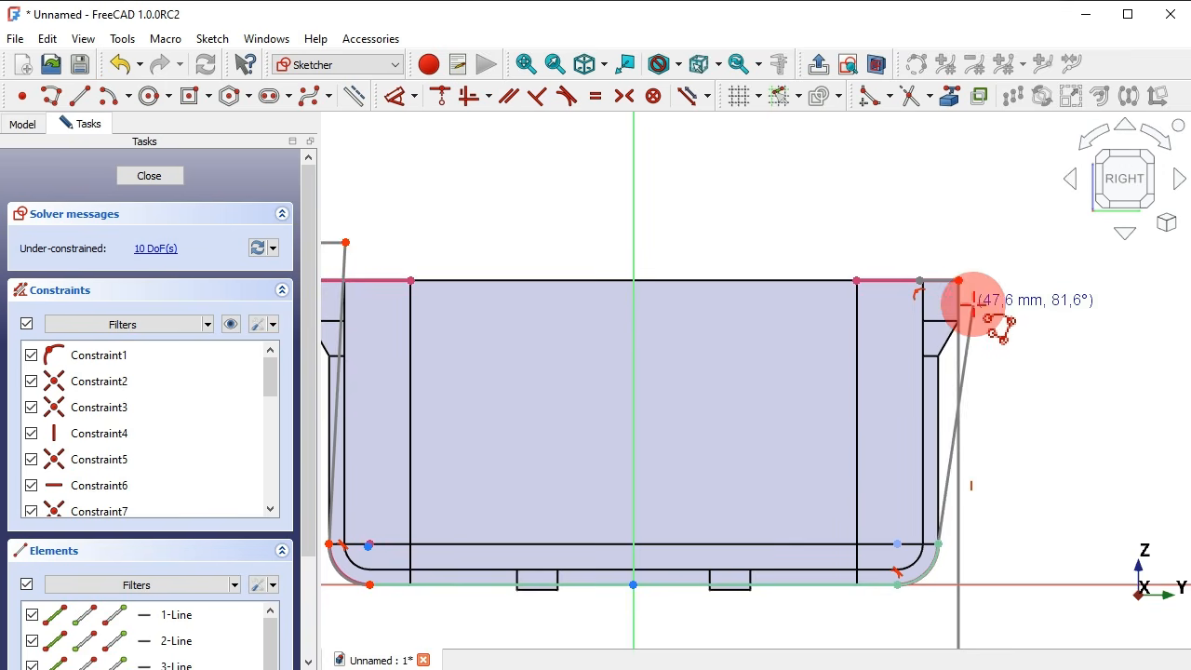
scroll(972, 290, "up", 3)
left_click(894, 268)
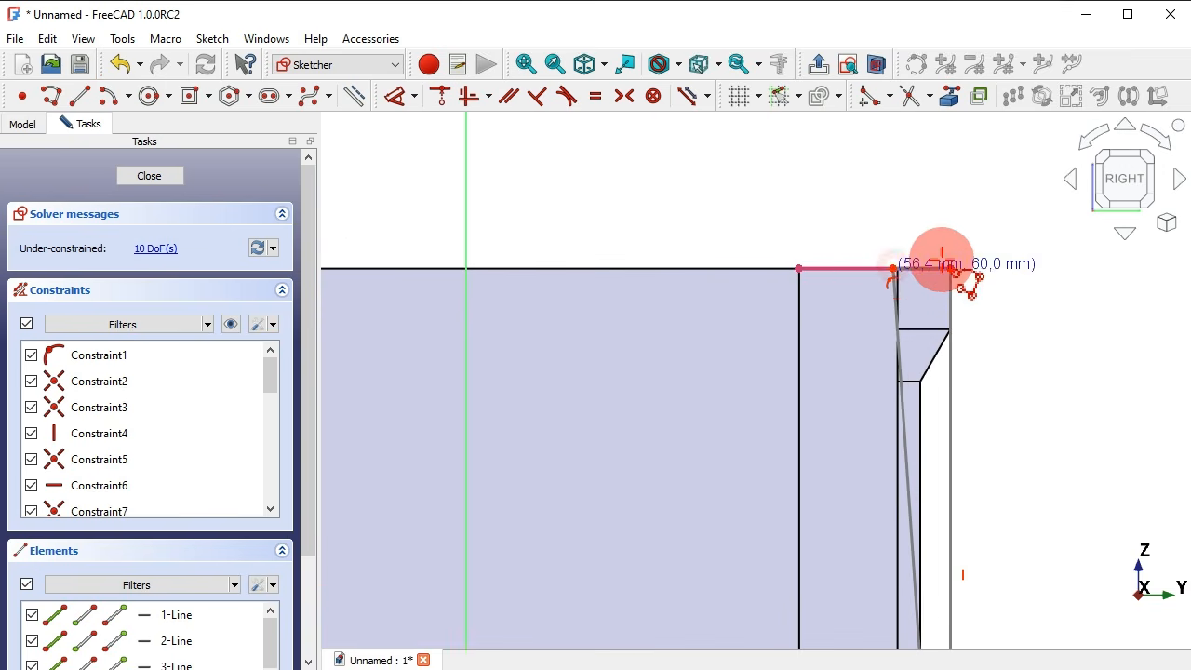
Constrain the two profile lines along the box's left and right side walls to be vertical.
scroll(936, 252, "down", 5)
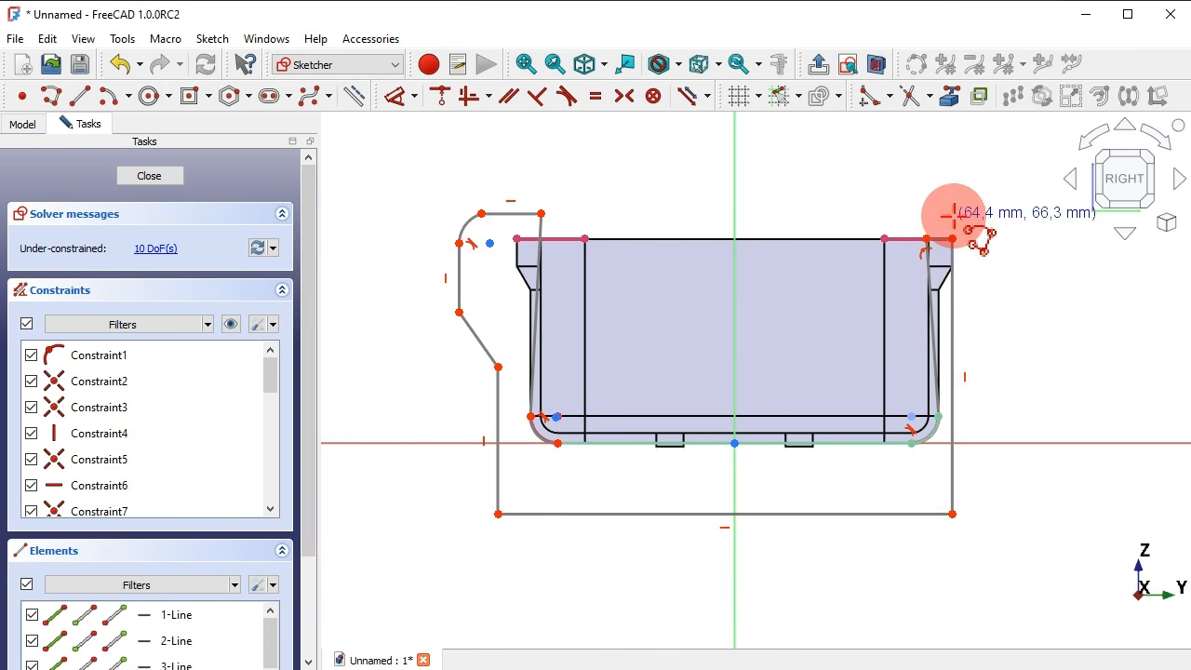
left_click(472, 95)
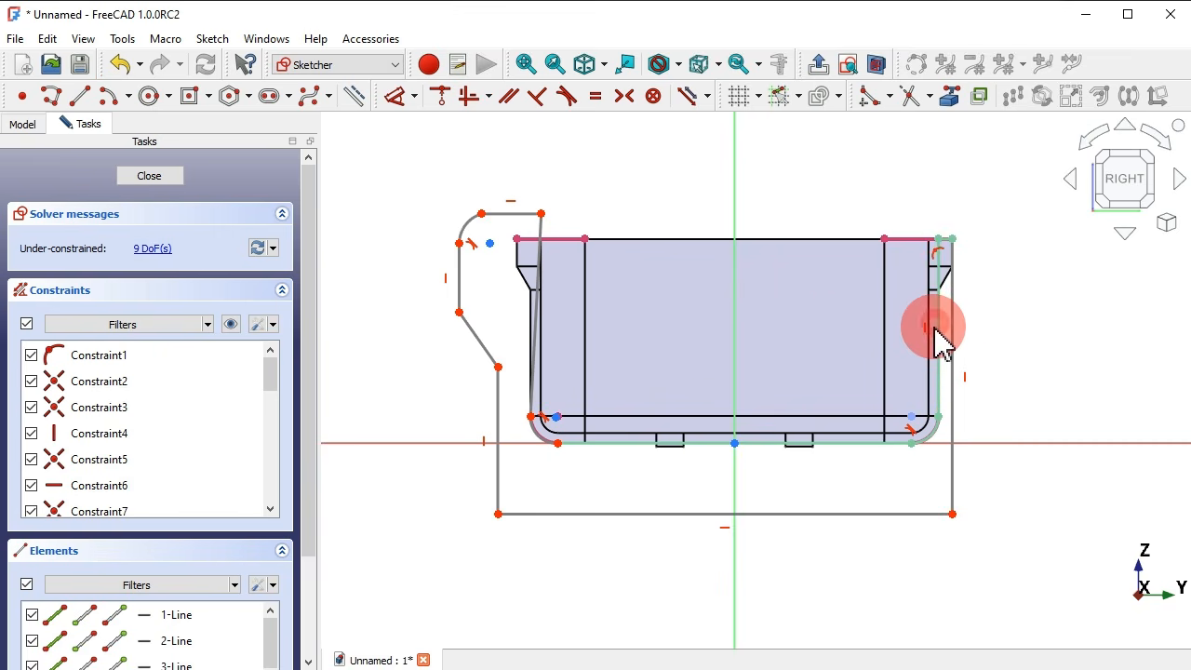
left_click(533, 228)
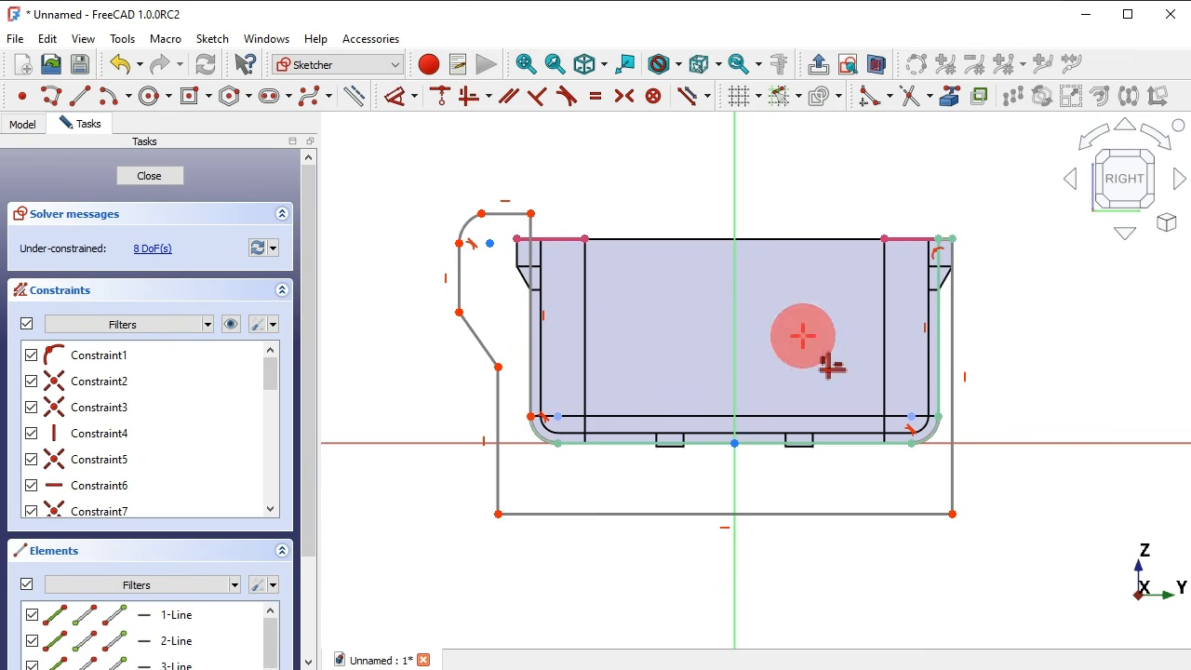
Chamfer both lower outer corners of the profile with corners preserved, and constrain the two chamfer lines to equal length.
left_click(871, 96)
left_click(951, 477)
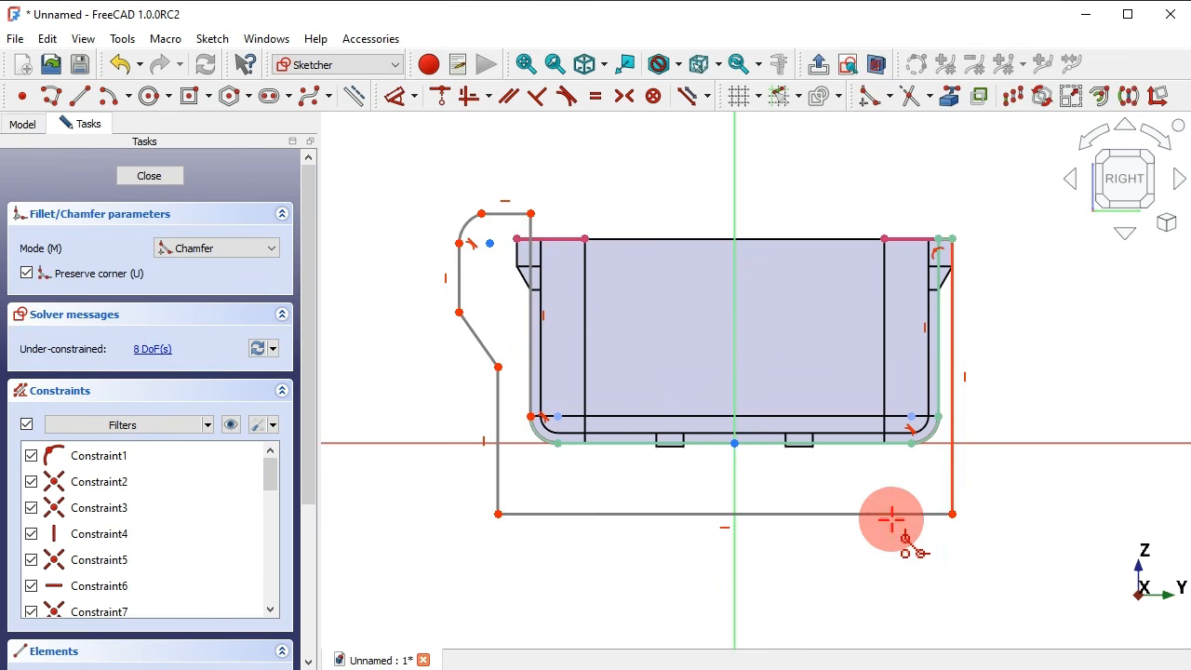
left_click(892, 513)
left_click(628, 512)
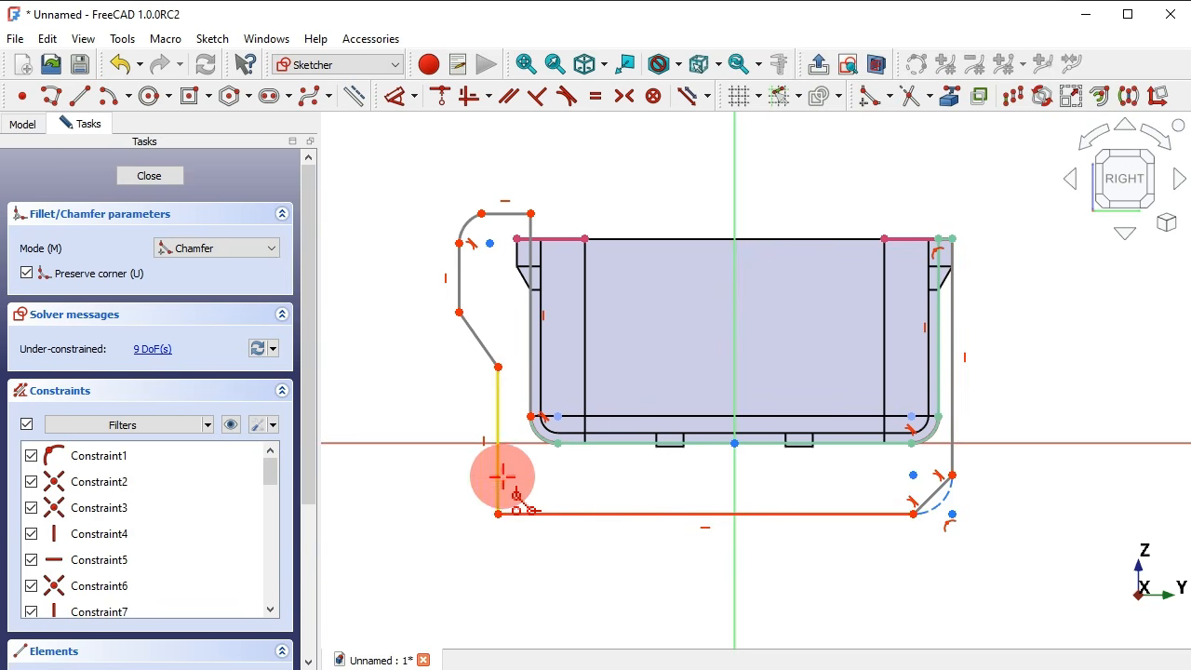
left_click(513, 478)
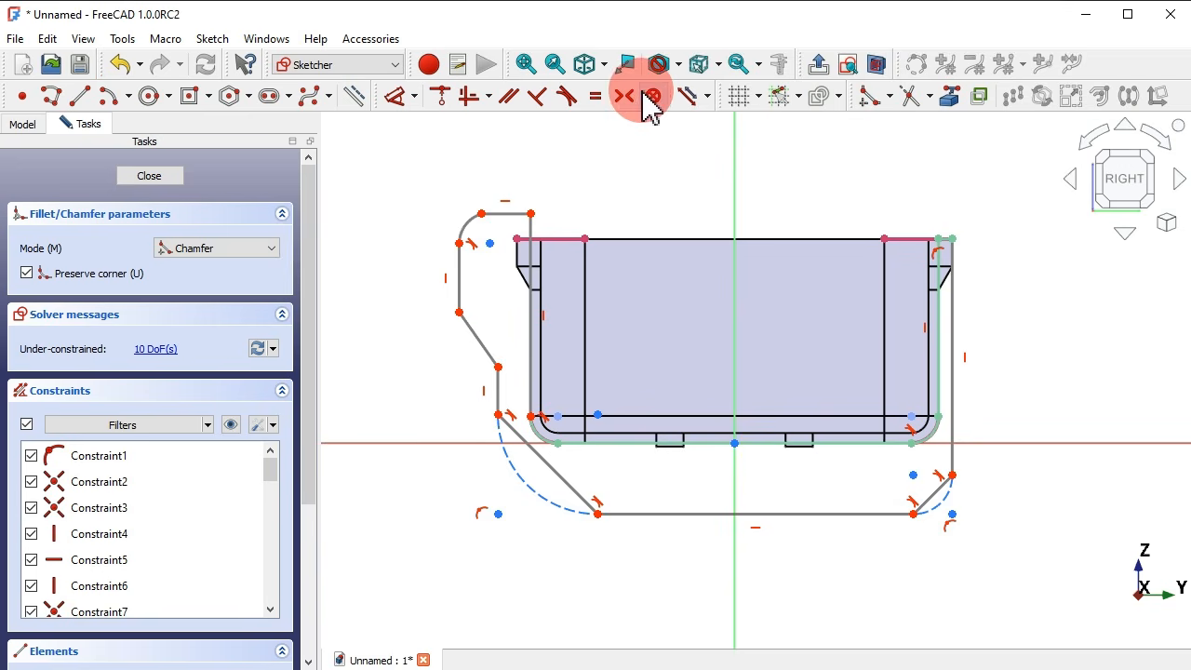
left_click(596, 96)
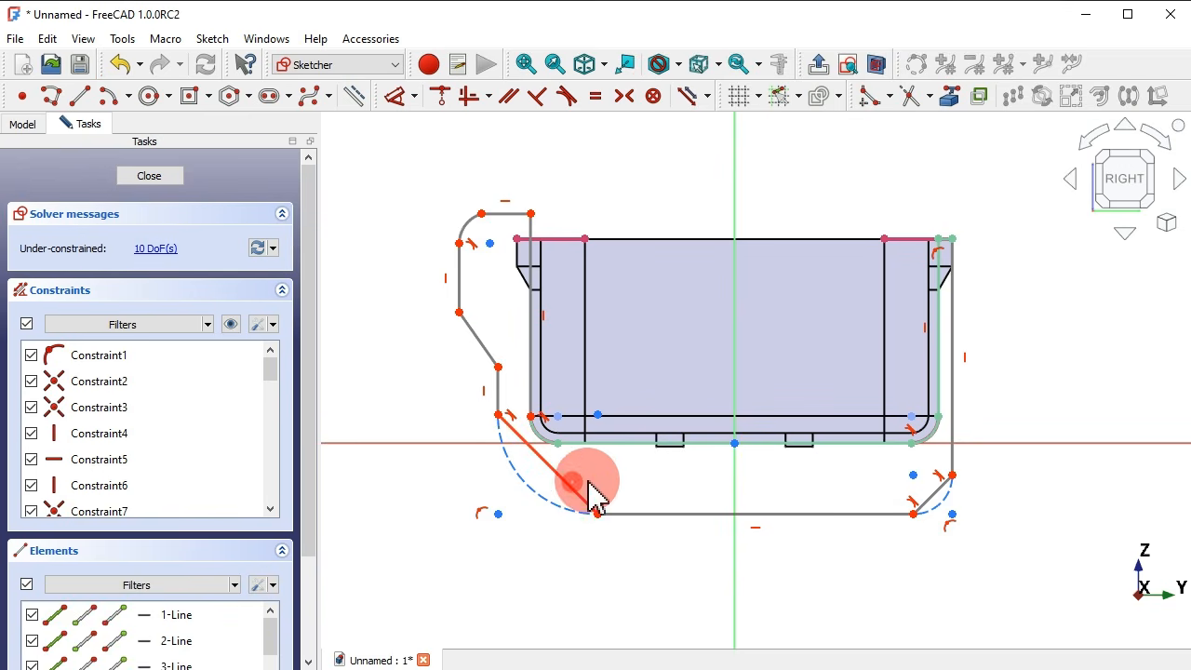
left_click(942, 485)
Make the upper-left arc tangent to the short top line and make their shared point coincident with the left rim's outer top corner.
scroll(569, 181, "up", 3)
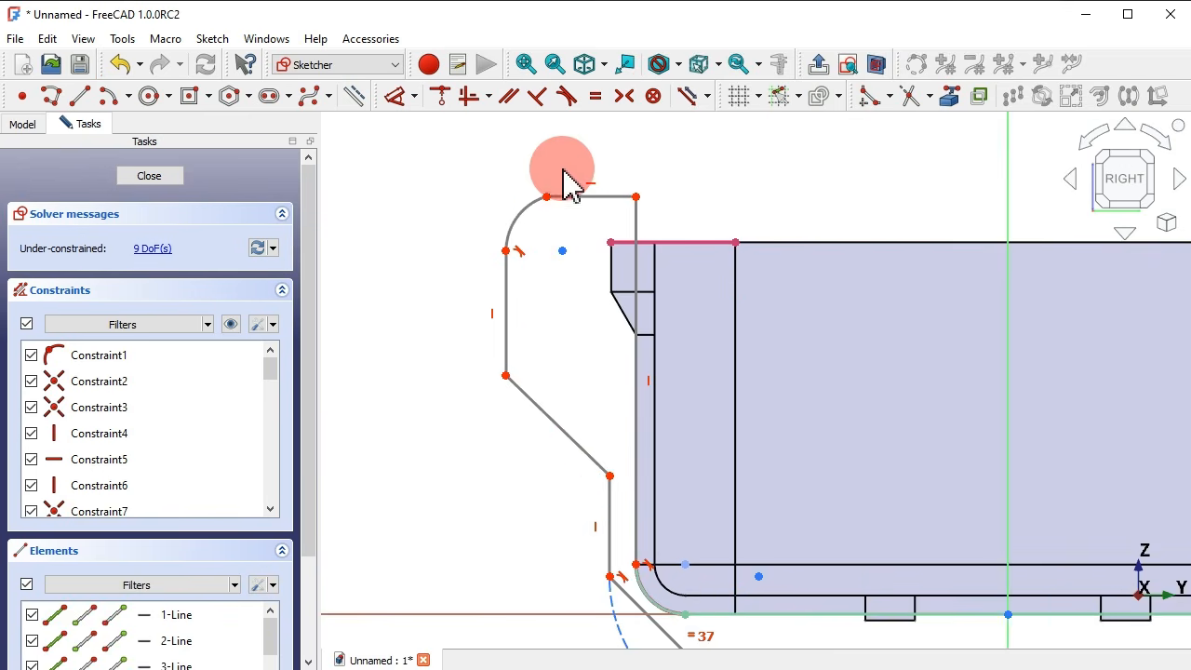
left_click_drag(521, 161, 564, 208)
left_click(565, 100)
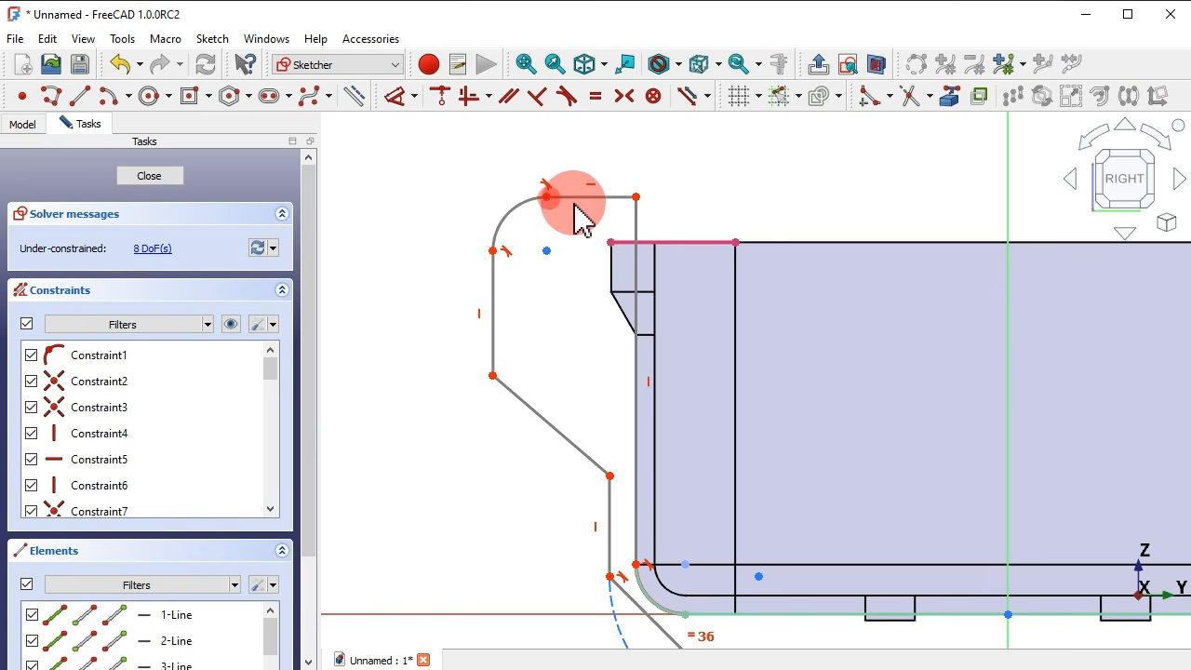
left_click(442, 97)
left_click(491, 158)
scroll(777, 212, "down", 3)
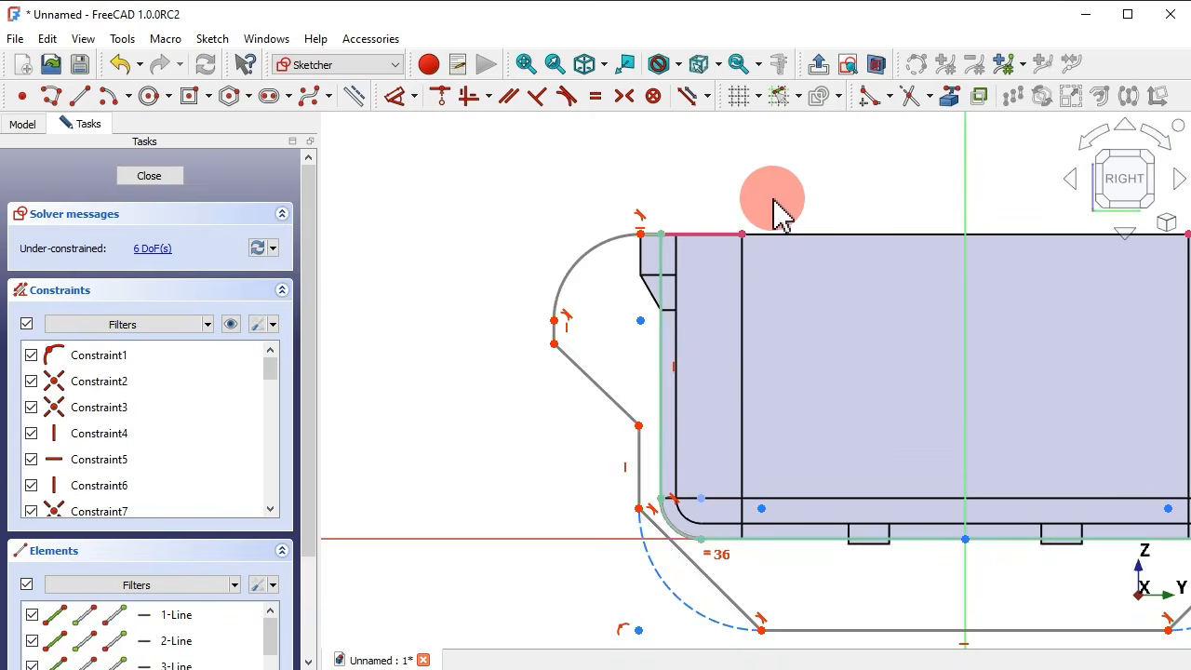
Dimension the horizontal distance between the two ends of the profile's lower-left chamfer line as 5 mm.
scroll(786, 495, "up", 2)
left_click(788, 491)
left_click(398, 101)
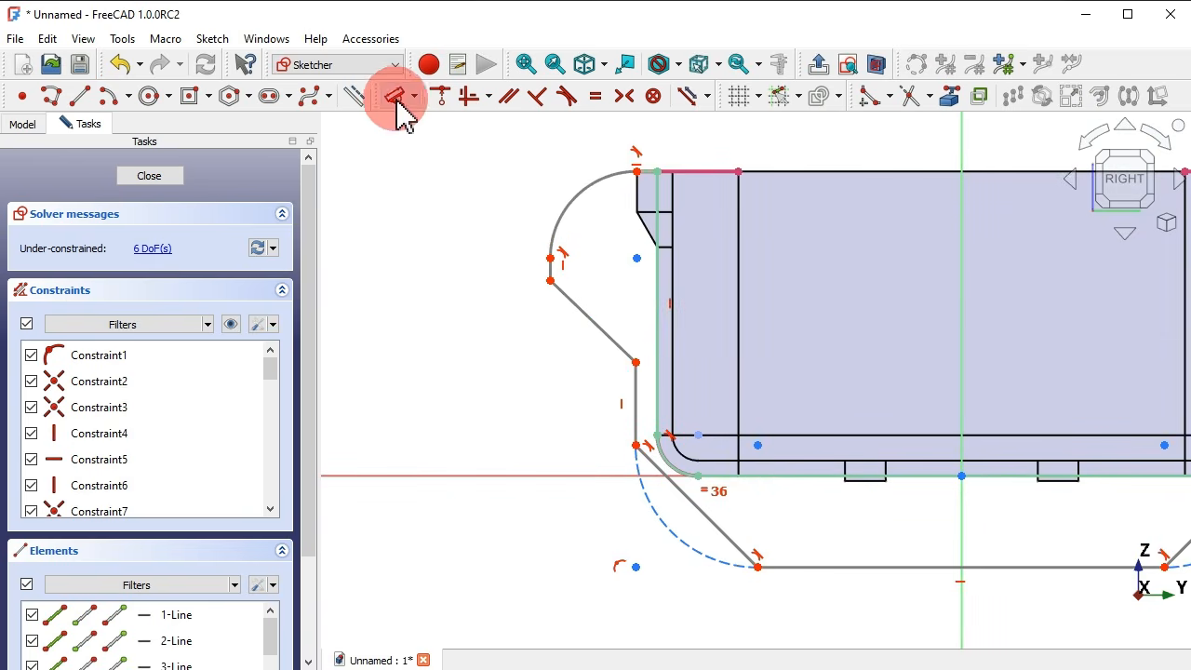
left_click(759, 566)
left_click(634, 441)
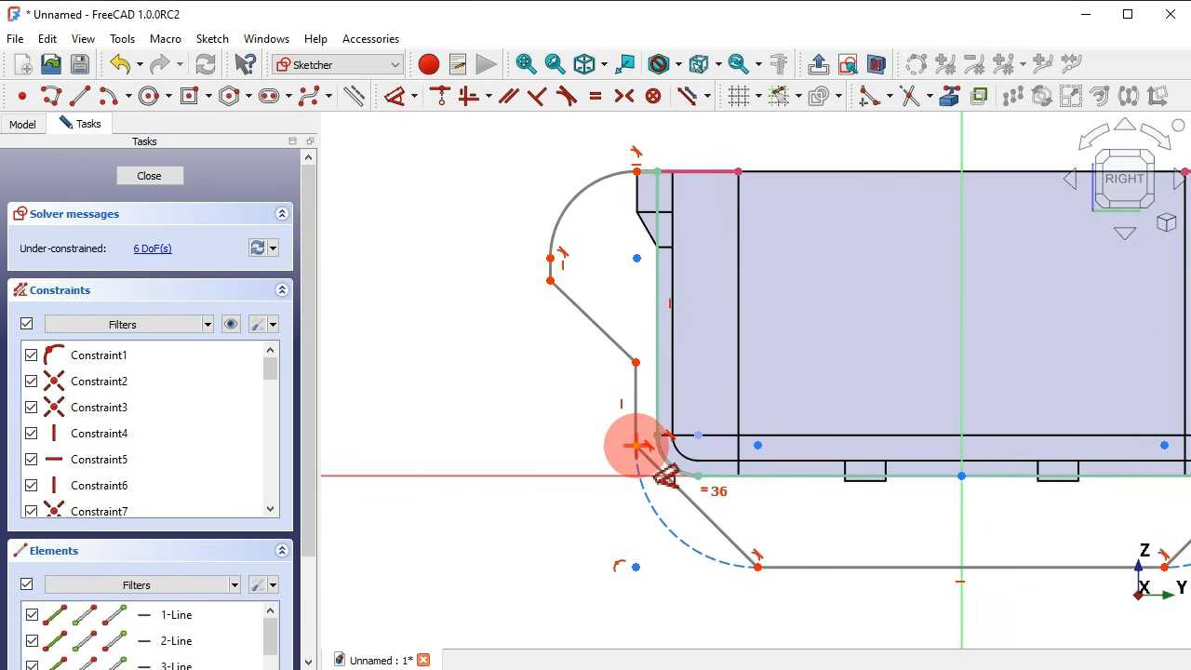
left_click(759, 566)
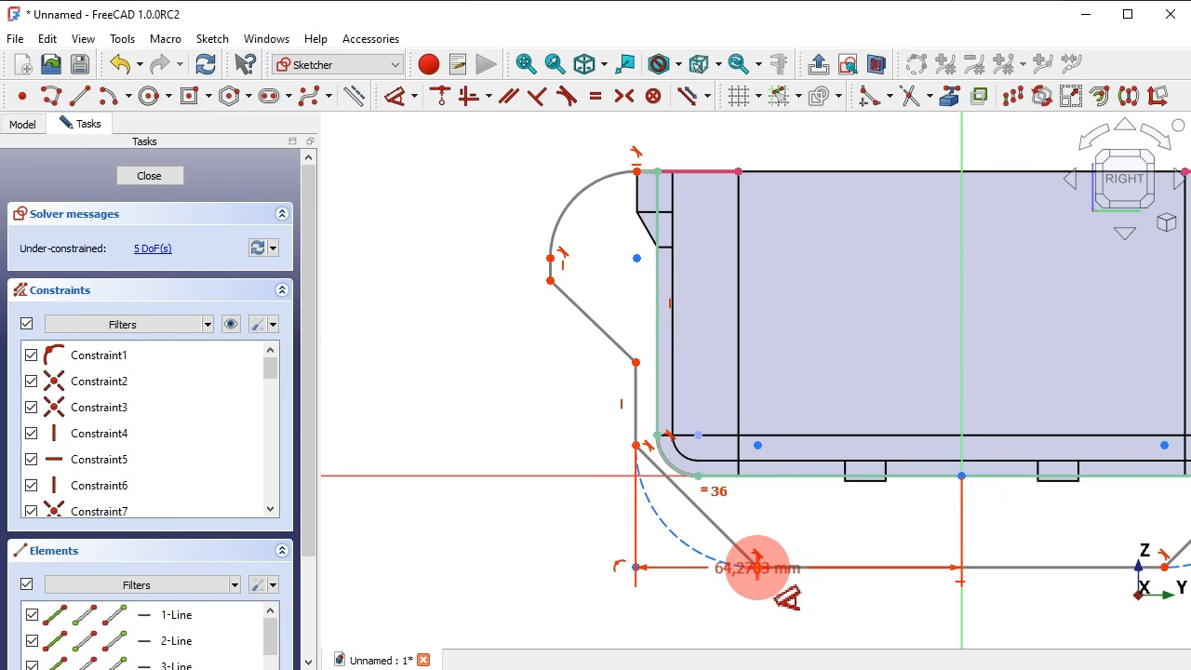
left_click(696, 589)
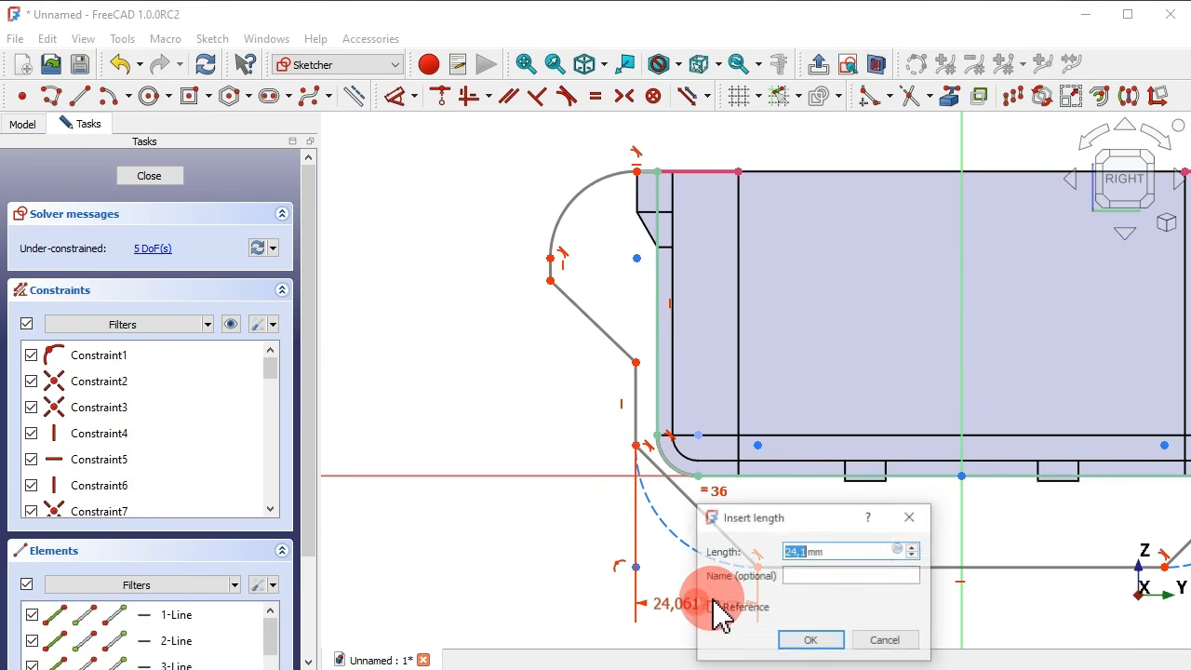
type("5")
key("Return")
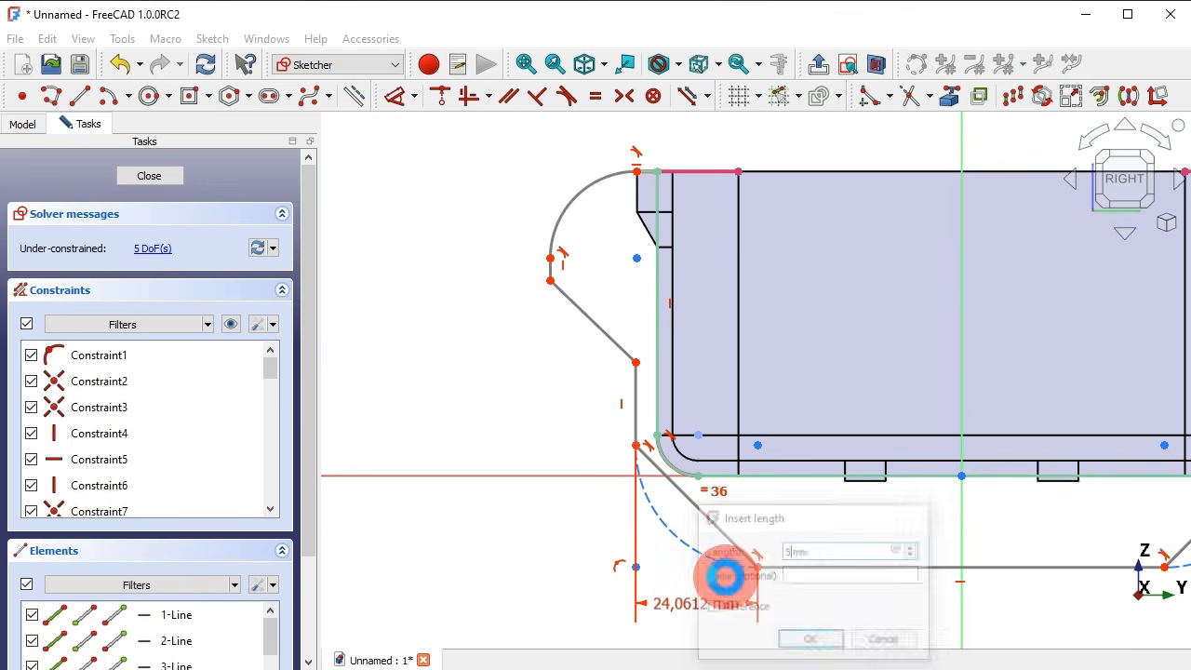
Move the profile's bottom line below the box and dimension its distance to the box's bottom edge as 1 mm.
scroll(965, 592, "up", 2)
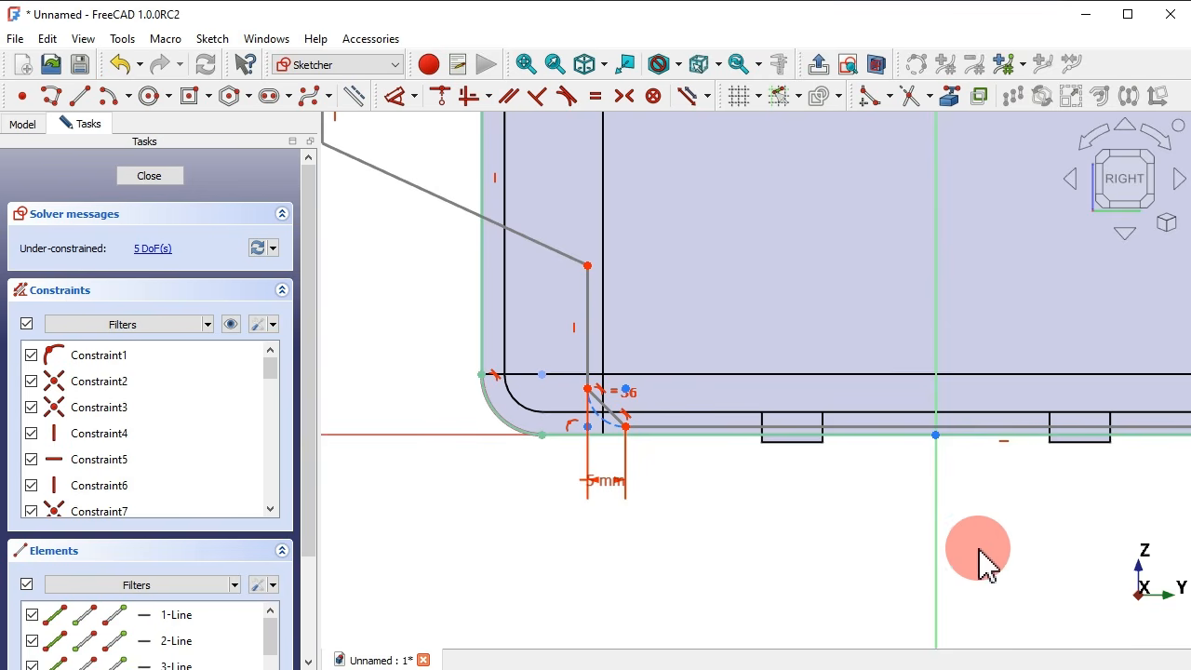
mouse_move(951, 425)
left_mouse_down()
mouse_move(949, 505)
mouse_move(896, 483)
left_mouse_up()
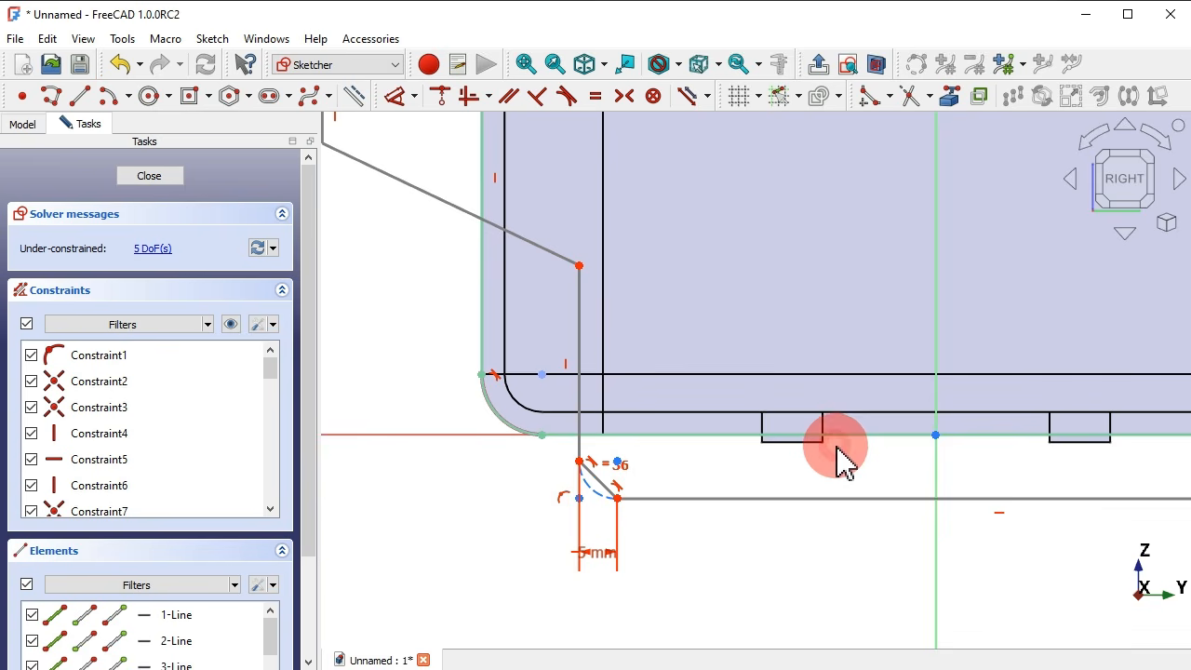
left_click(397, 96)
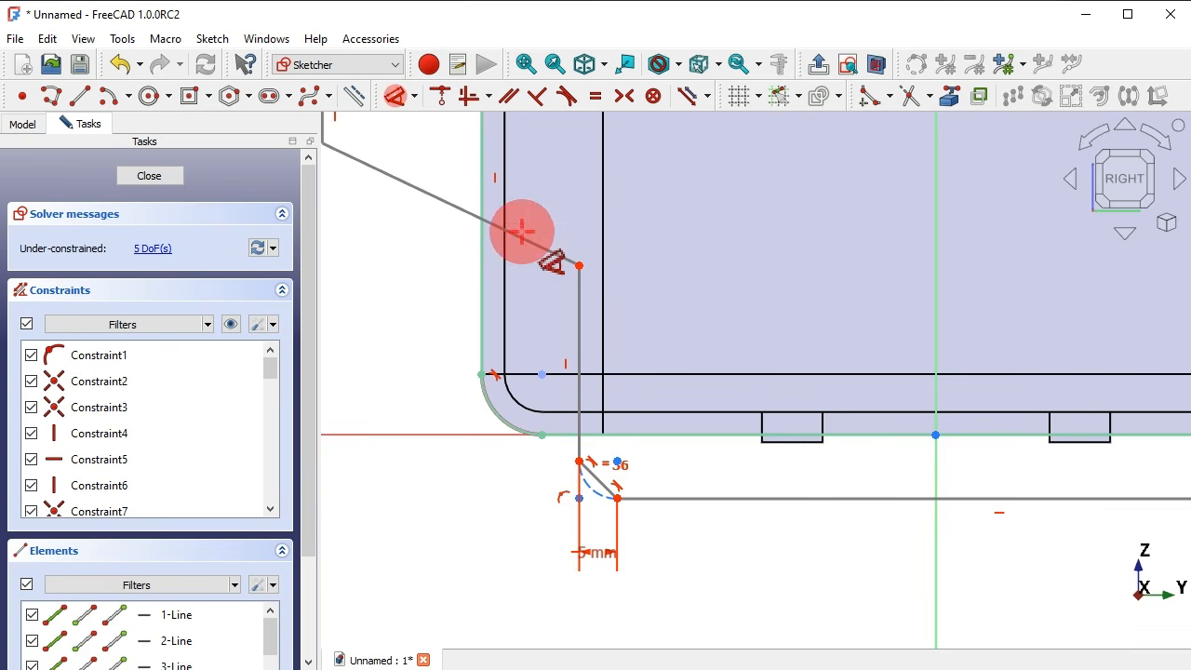
left_click(970, 497)
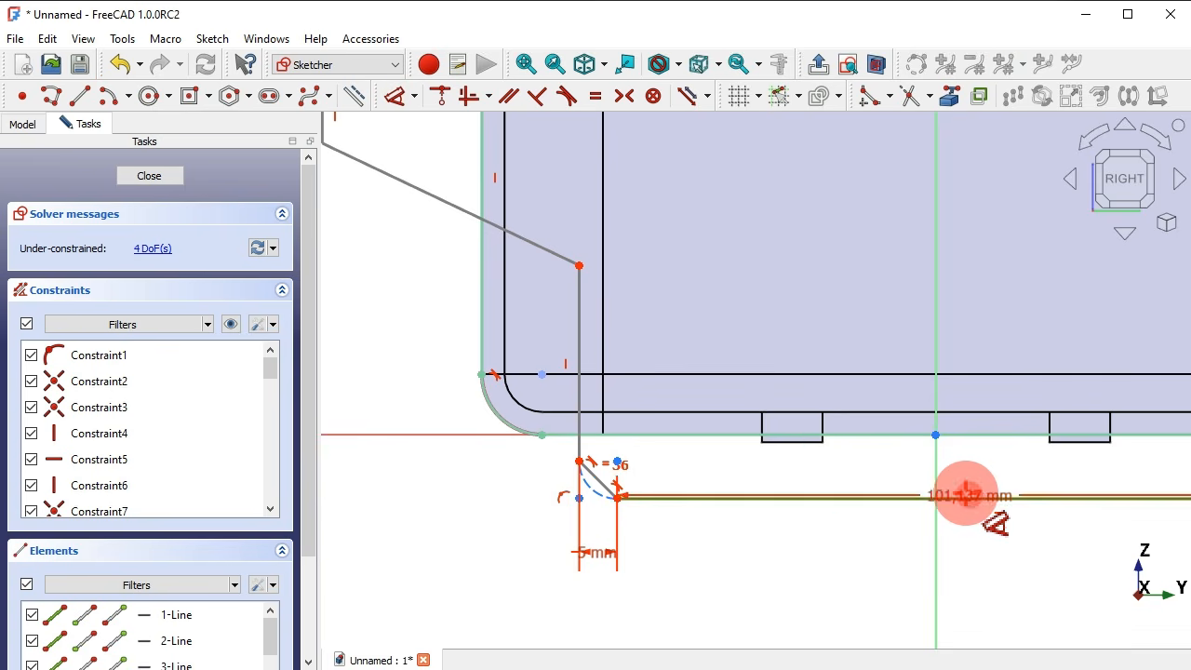
left_click(956, 434)
left_click(981, 473)
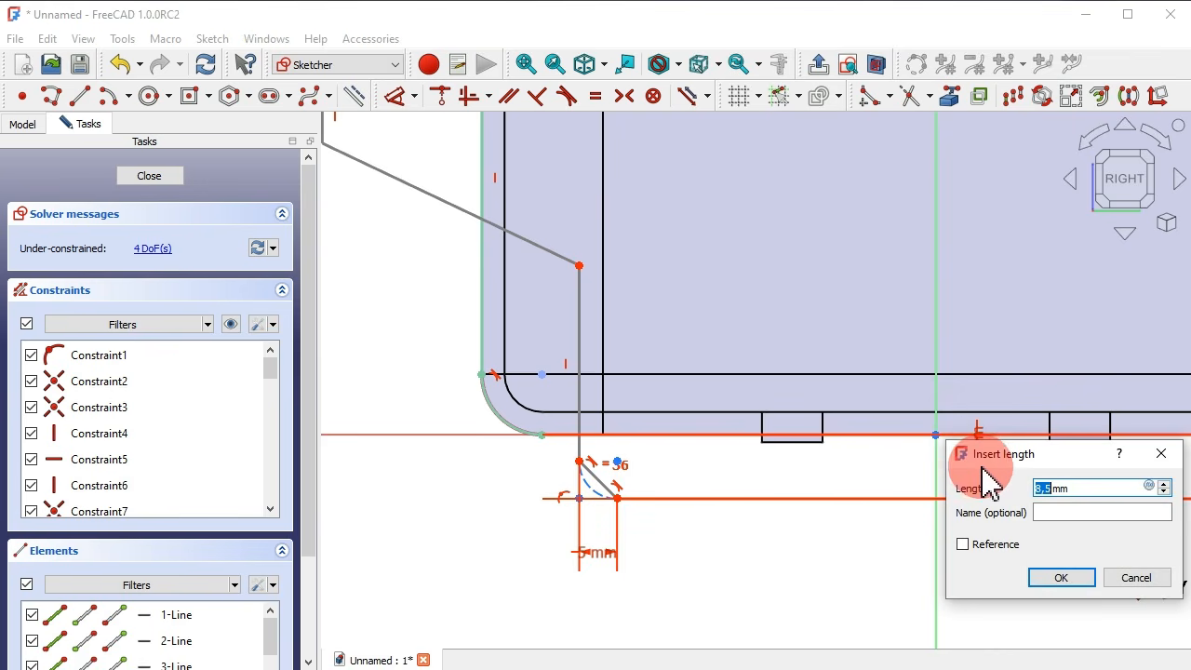
key("Return")
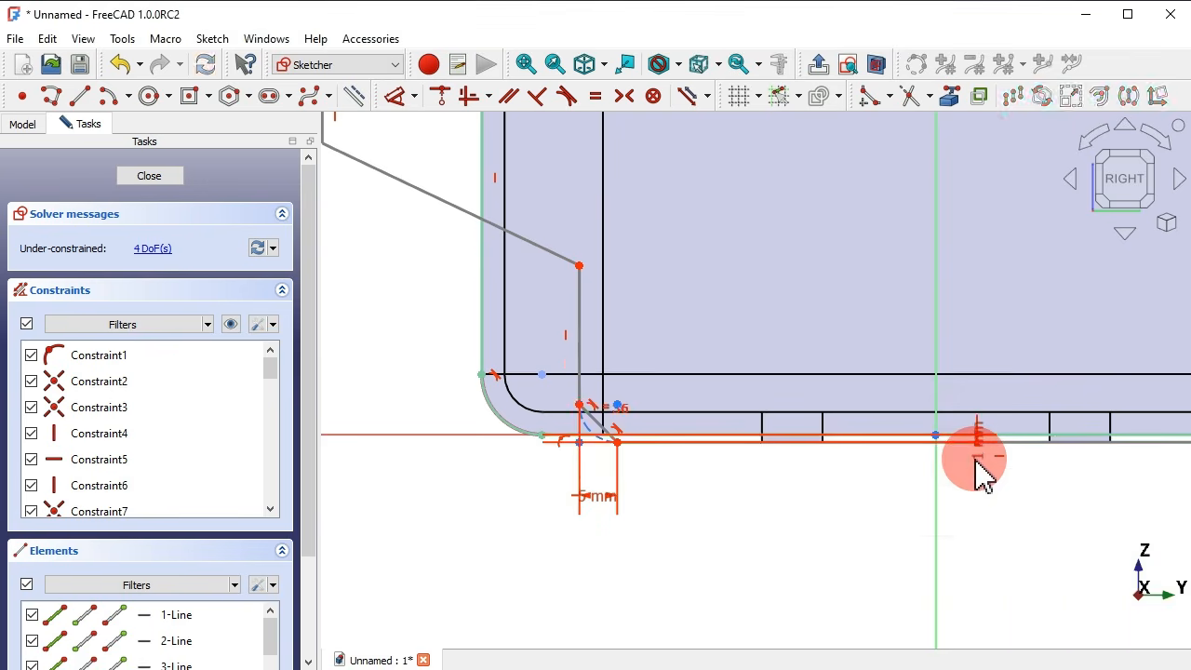
Pull the profile's left vertical line outside the box wall and align its upper end vertically with the arc's top endpoint.
scroll(597, 498, "down", 4)
scroll(500, 405, "up", 4)
right_click(499, 405)
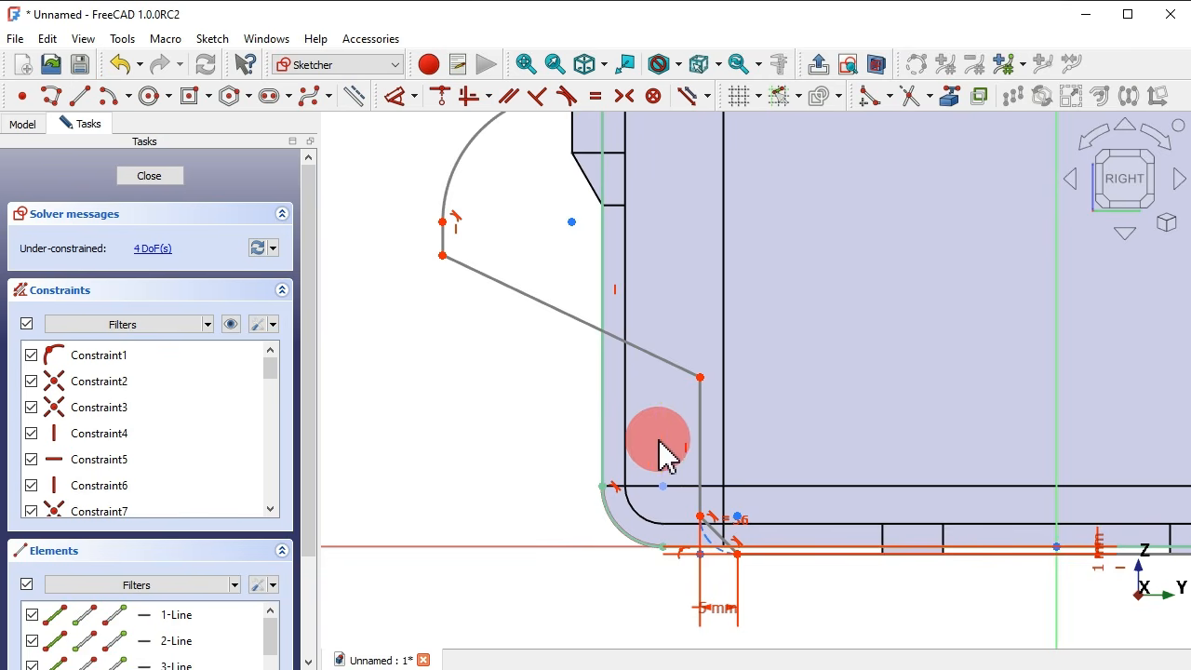
left_click_drag(697, 421, 535, 423)
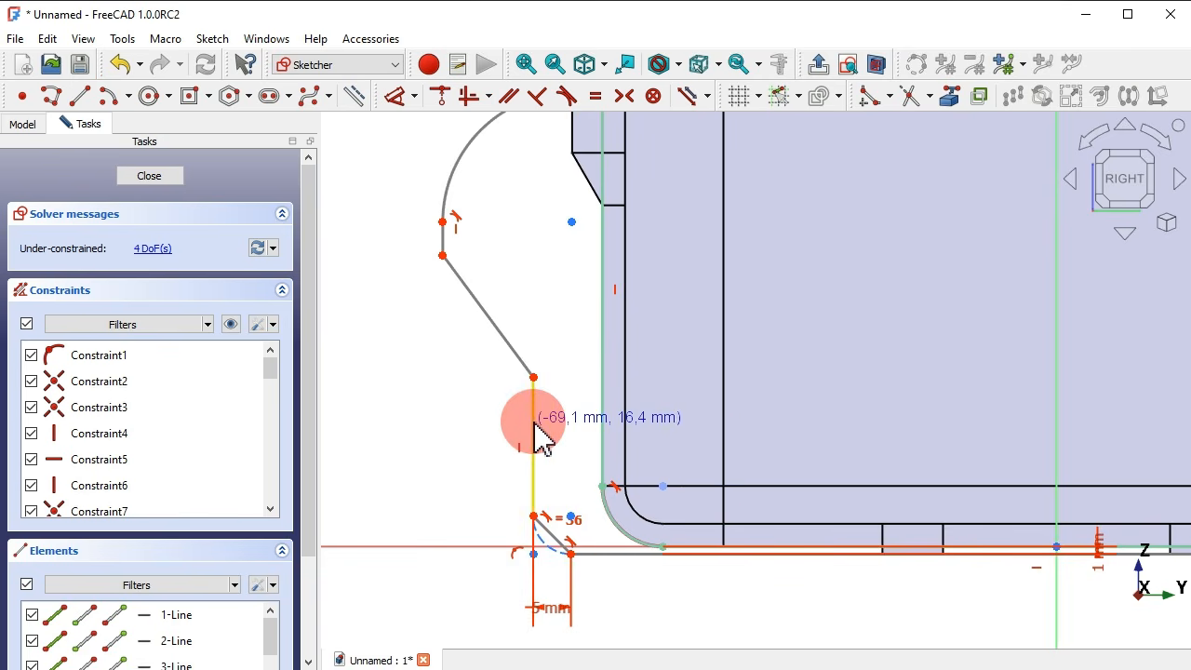
scroll(622, 433, "down", 3)
scroll(580, 248, "up", 1)
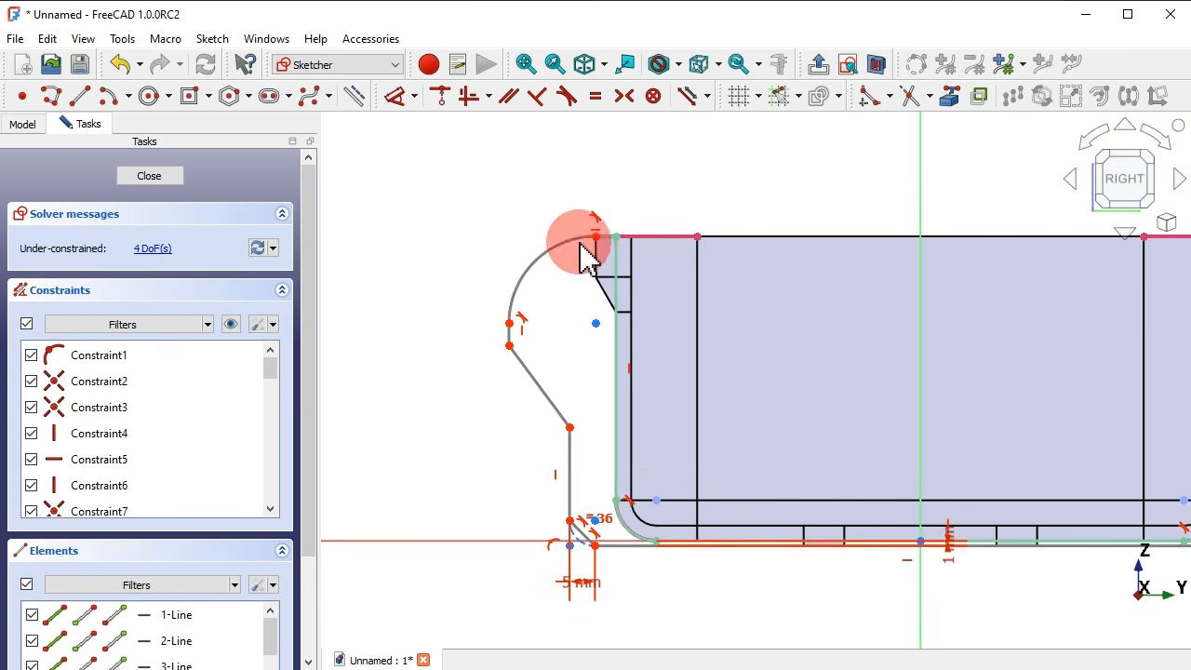
left_click_drag(516, 403, 591, 448)
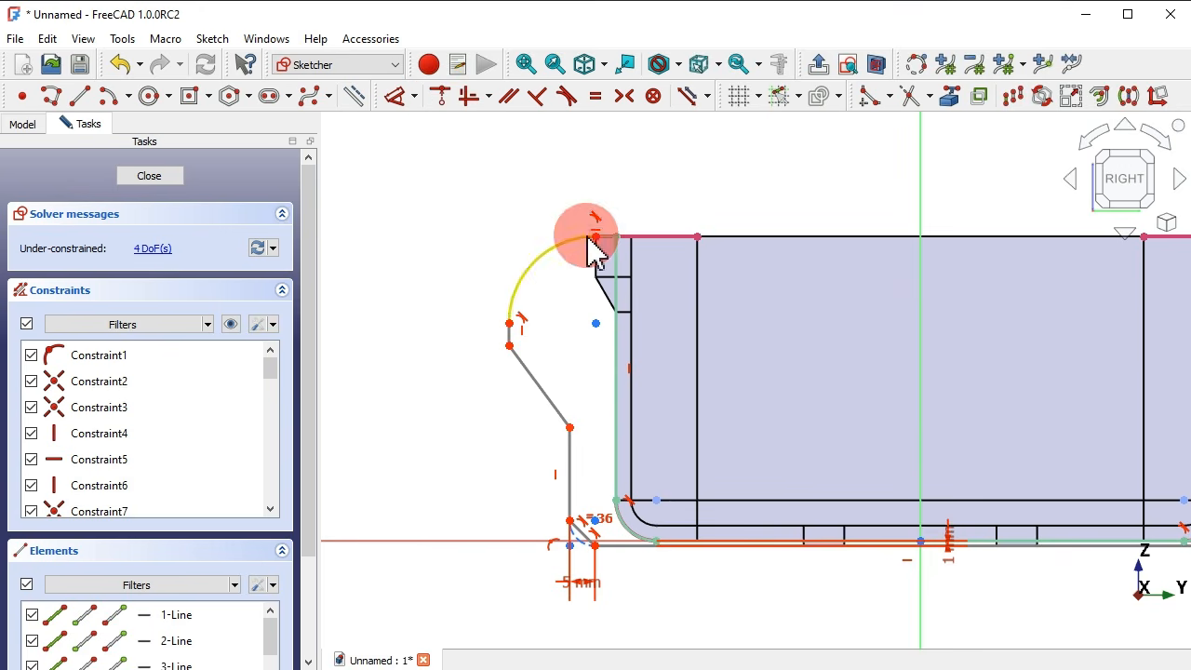
scroll(622, 275, "up", 3)
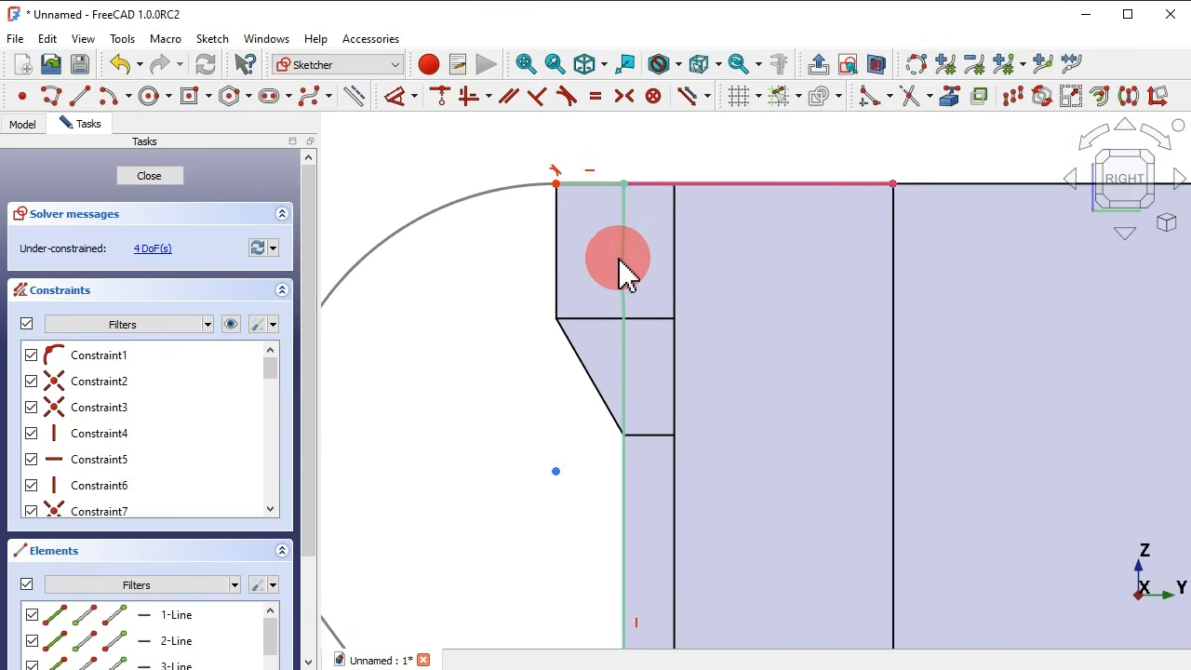
left_click(554, 179)
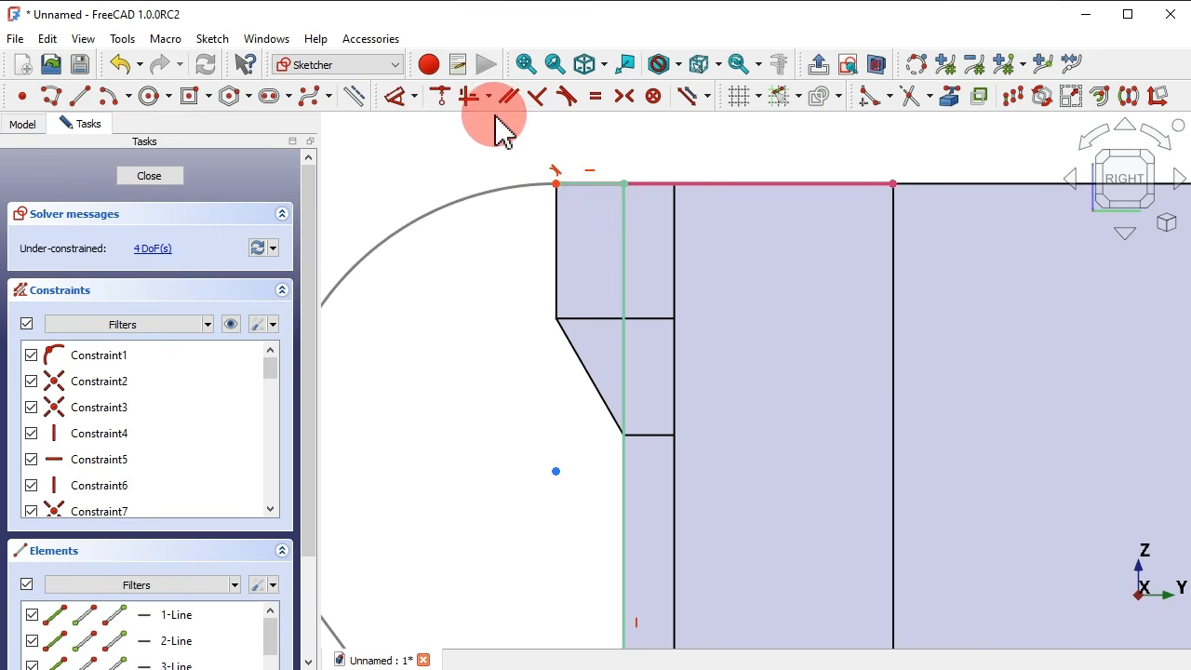
scroll(605, 213, "down", 4)
left_click(469, 96)
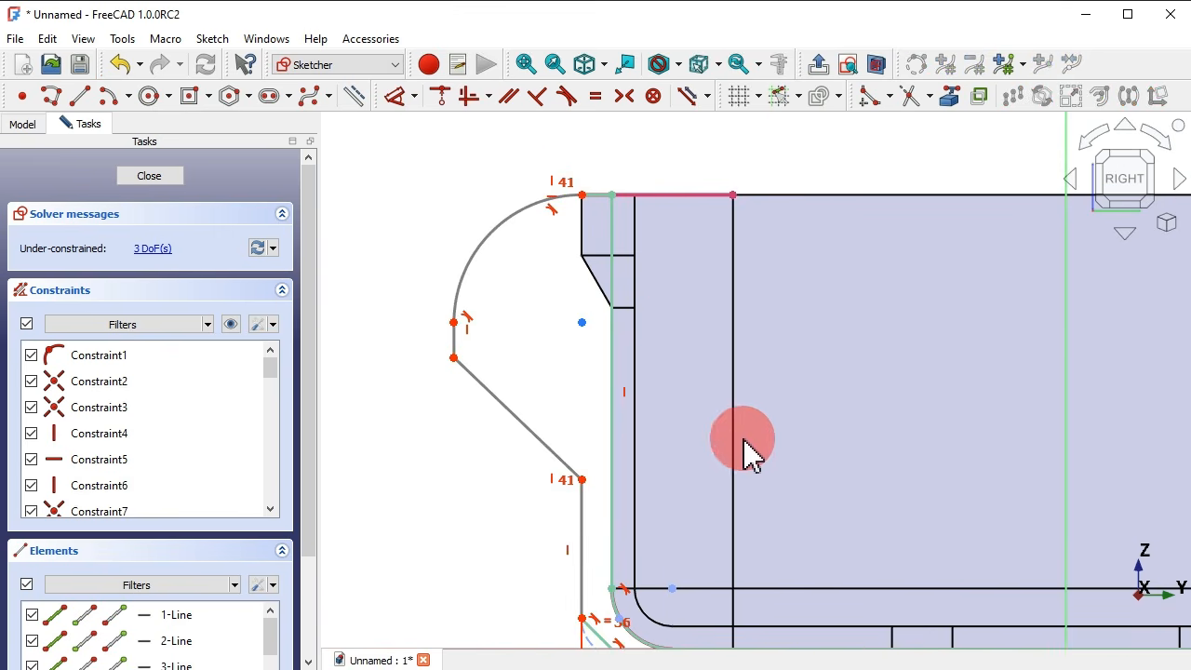
Constrain the radius of the upper-left profile arc to 8.9 mm.
left_click(414, 95)
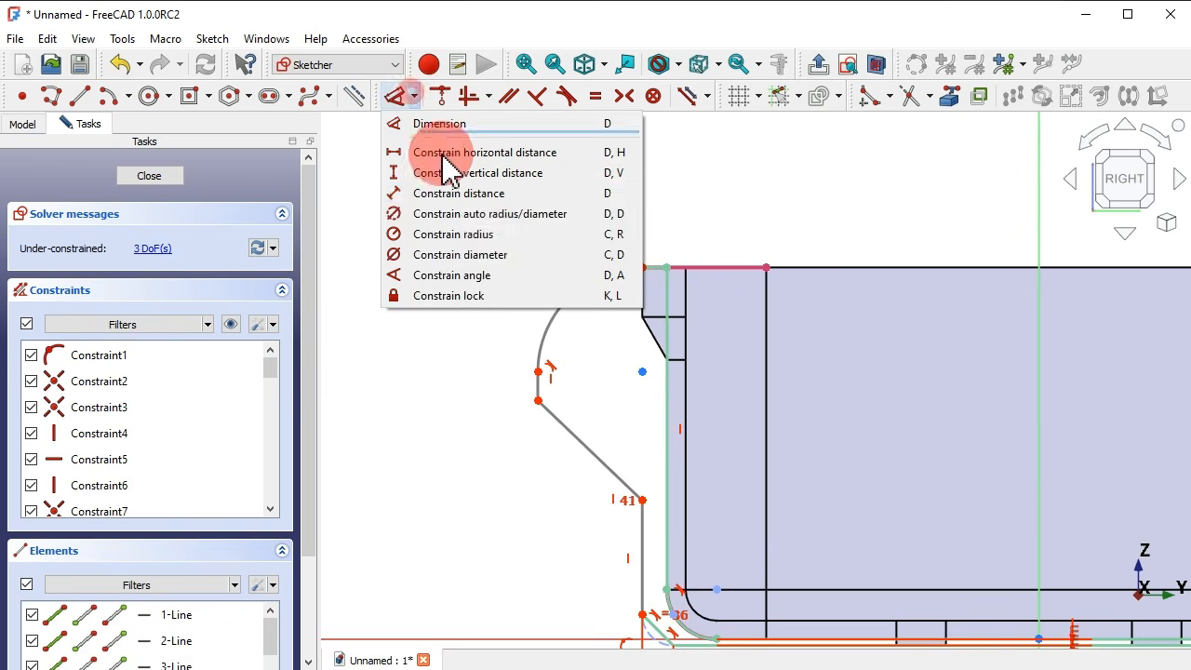
left_click(486, 234)
left_click(577, 284)
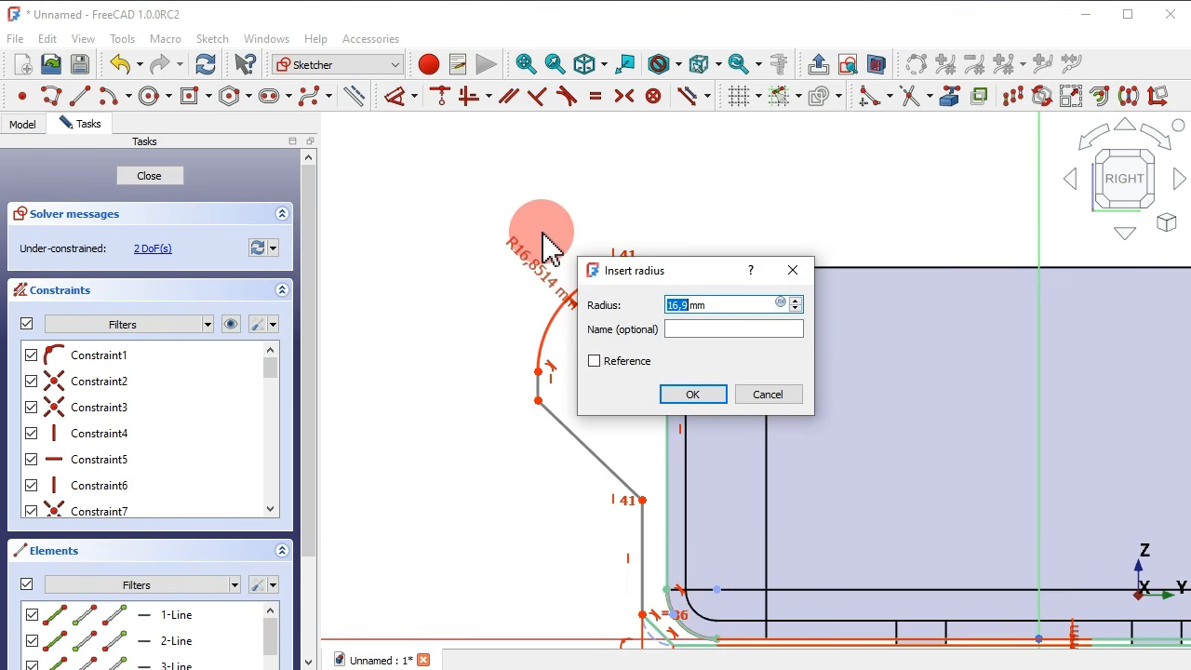
type("8.")
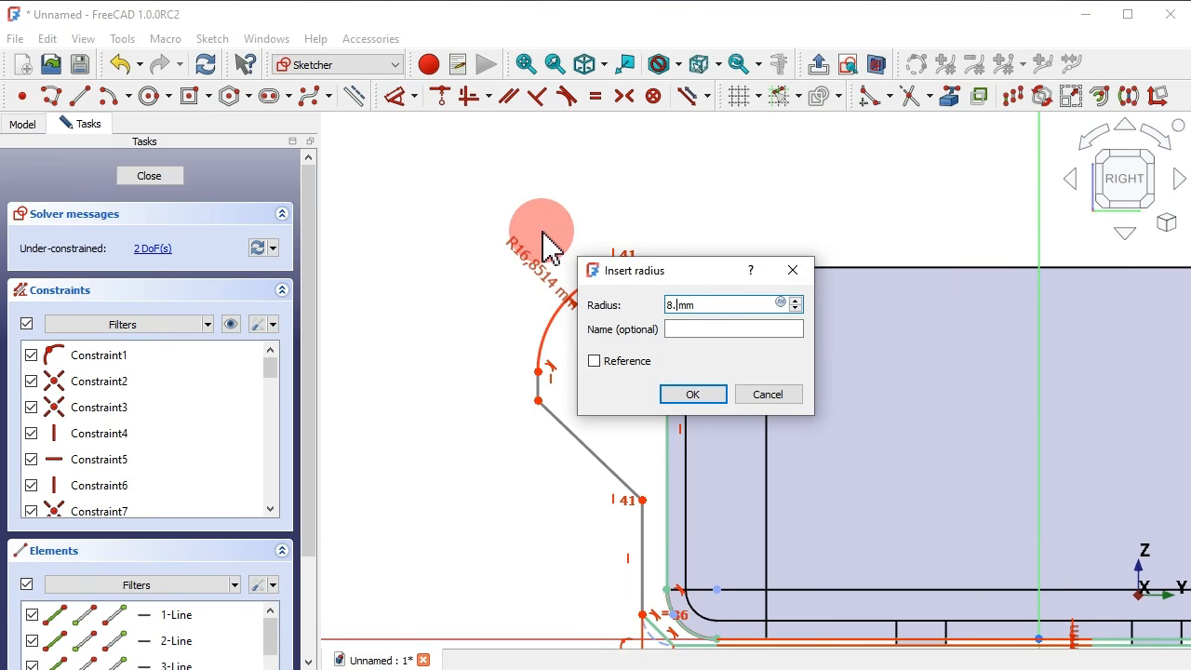
type("9")
key("Return")
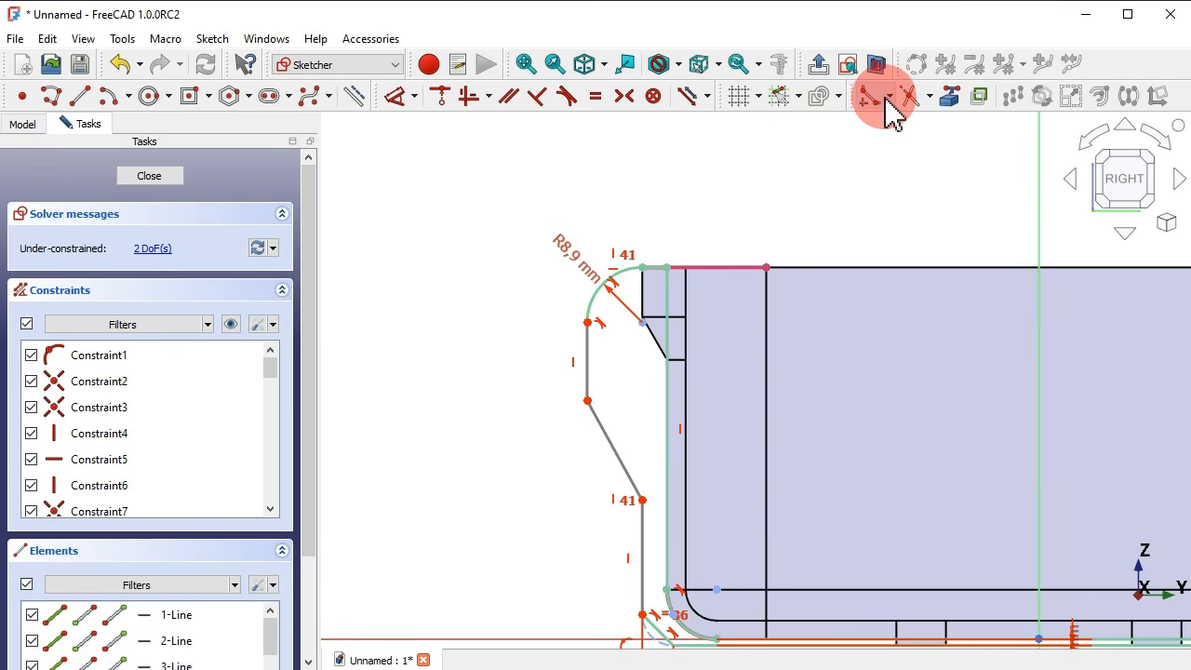
Fillet both ends of the slanted line on the profile's left side, with the corners preserved.
left_click(889, 97)
left_click(912, 124)
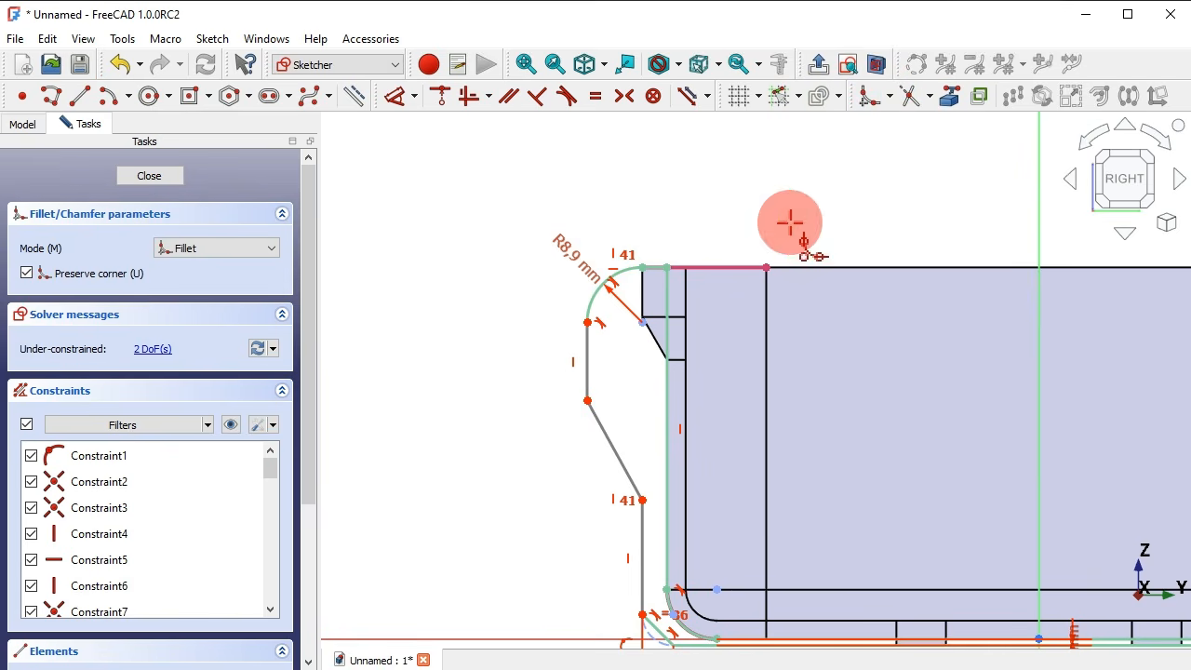
scroll(790, 222, "down", 2)
scroll(682, 400, "up", 3)
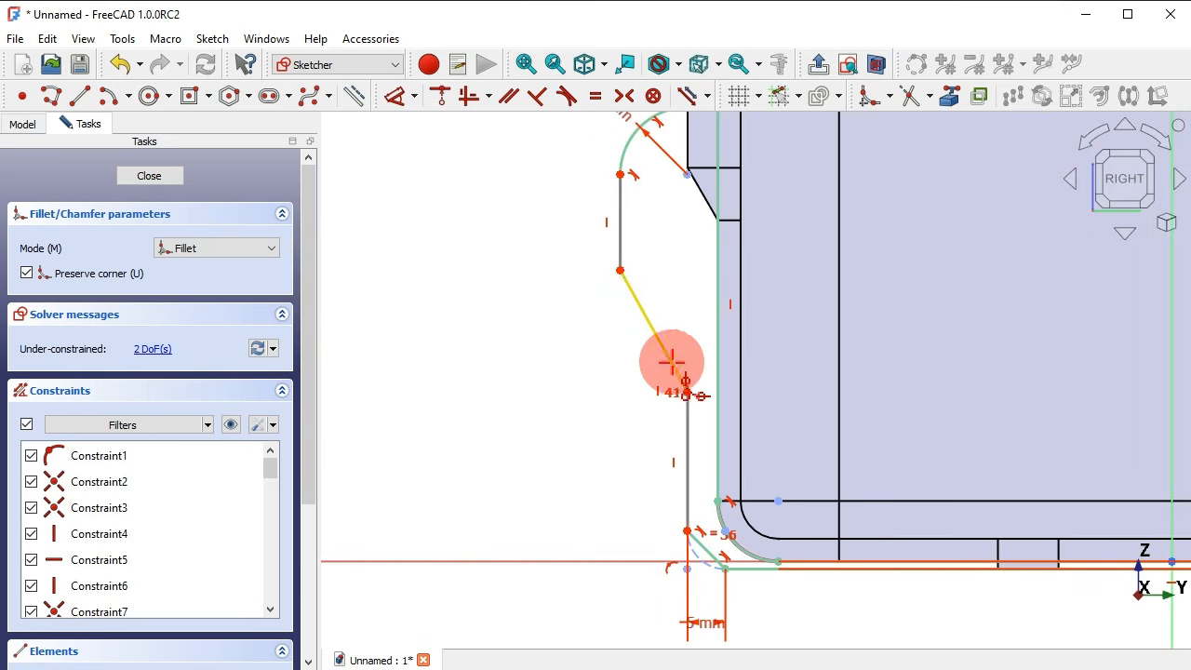
left_click(628, 287)
left_click(629, 262)
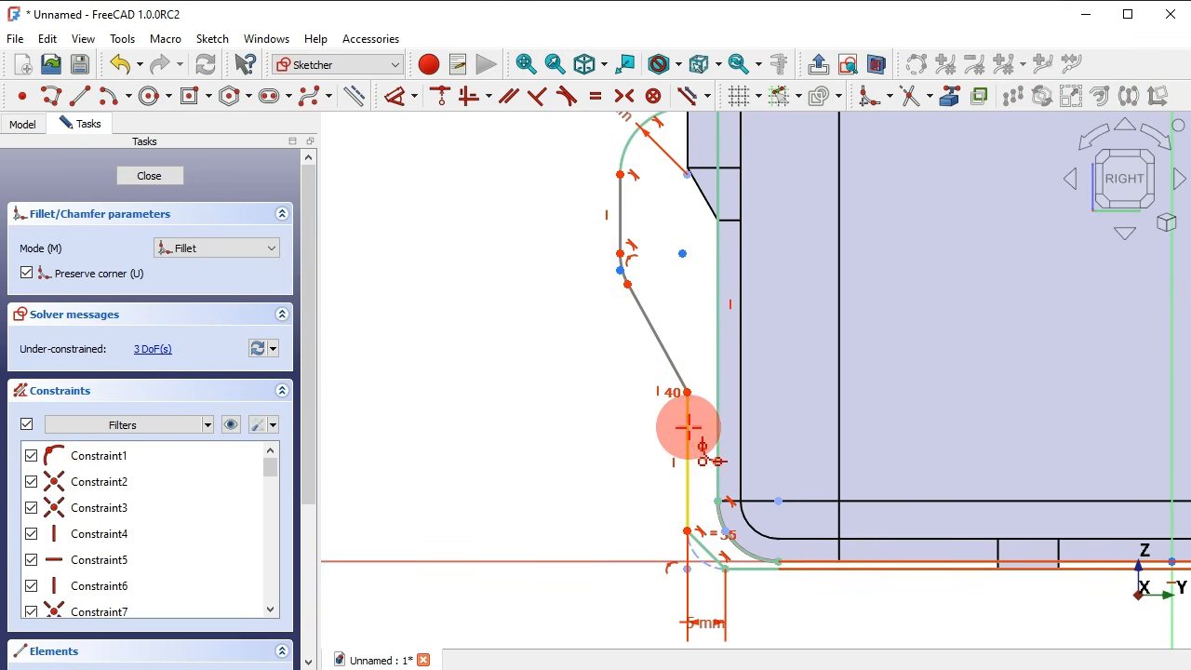
left_click(687, 427)
left_click(677, 373)
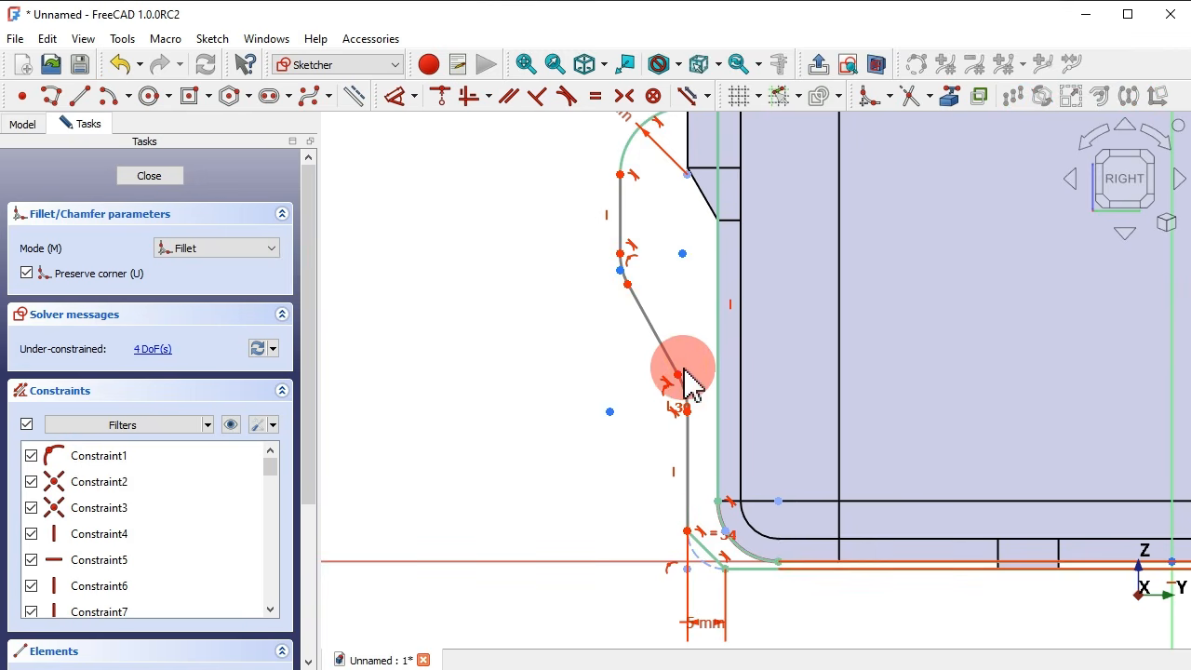
Constrain the two fillet arcs at the ends of the slanted line to be equal.
left_click(596, 95)
left_click(622, 271)
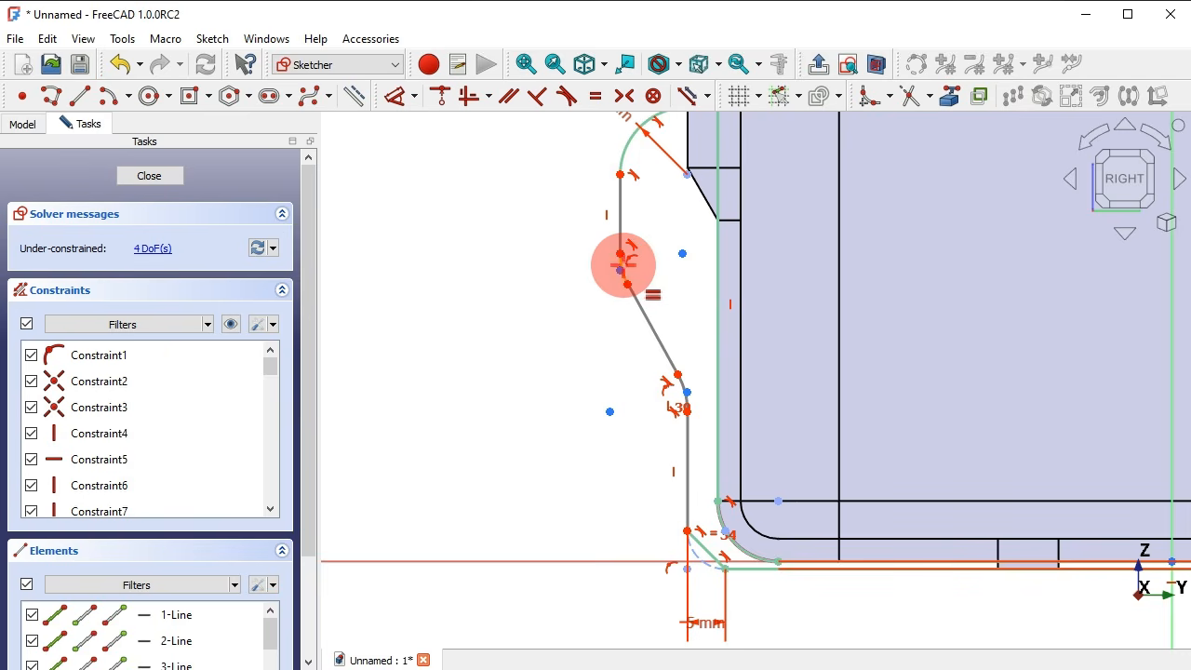
left_click(682, 377)
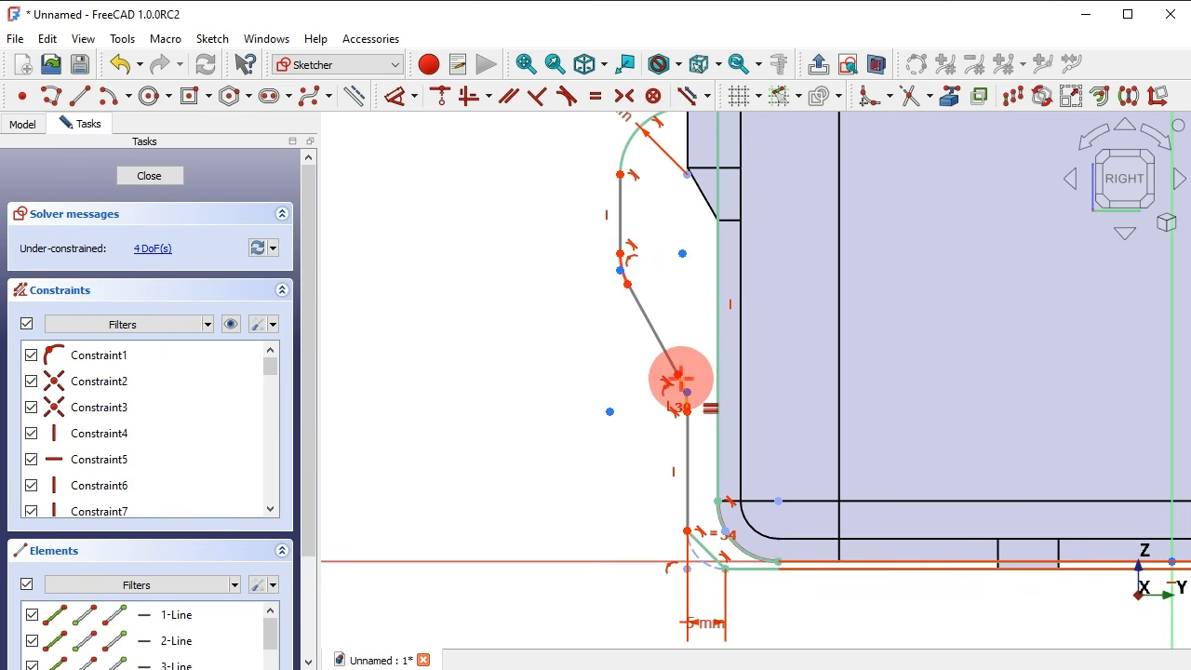
left_click(694, 381)
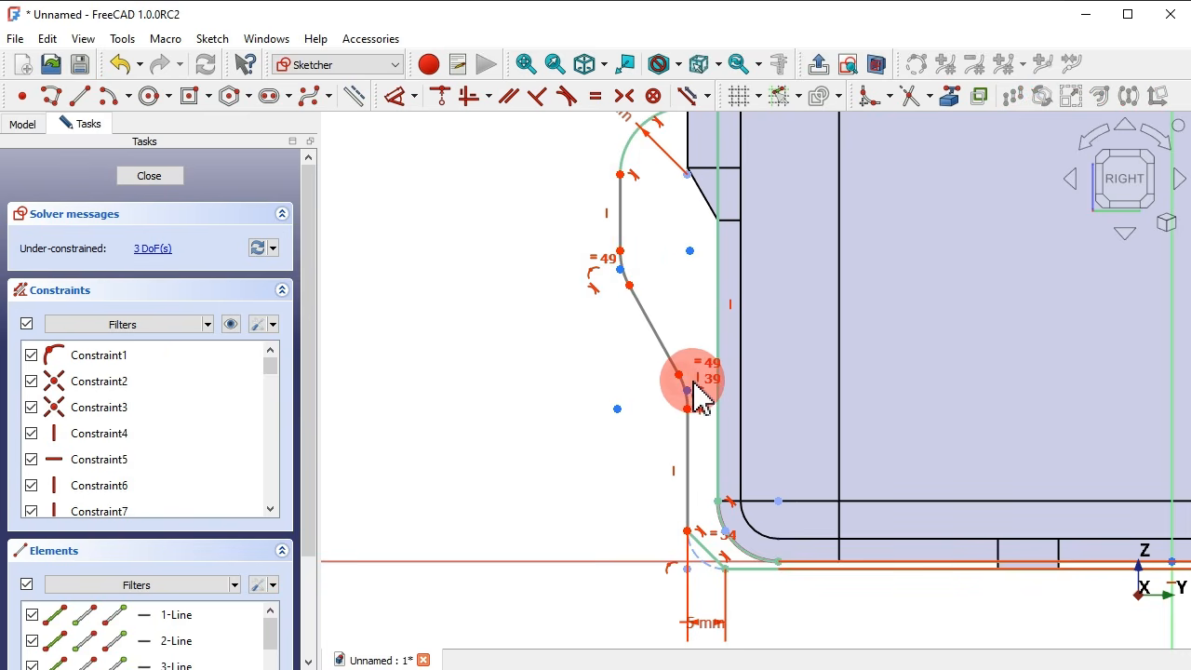
Constrain the radius of the upper fillet on the slanted line to 1 mm.
left_click(413, 95)
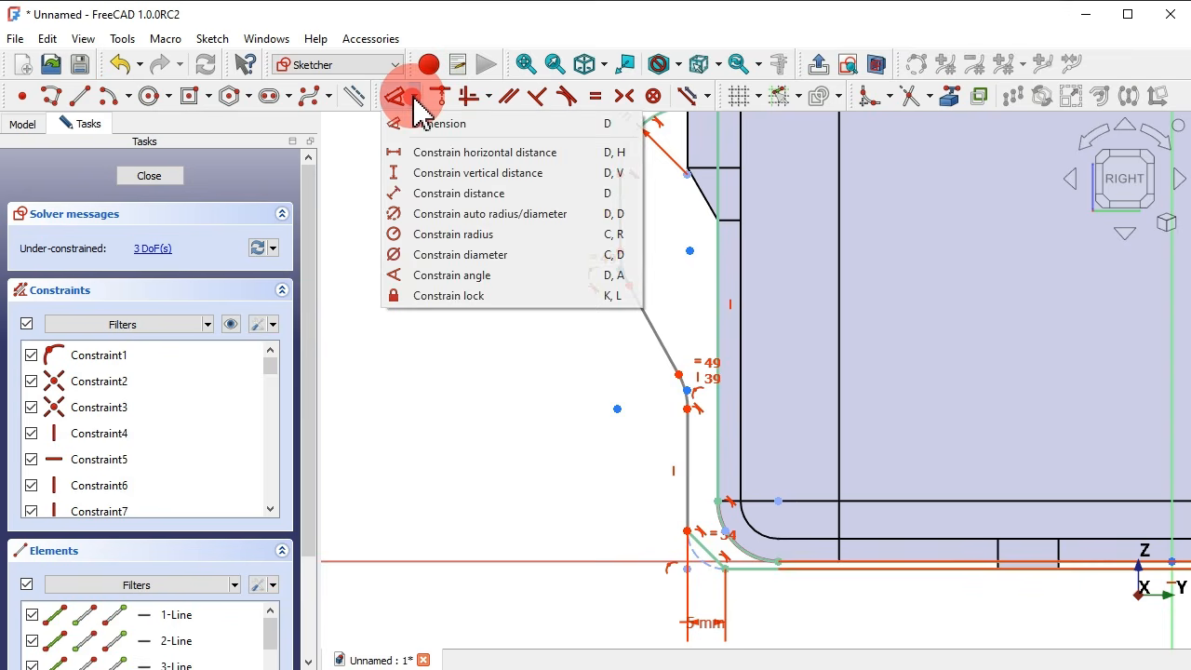
left_click(500, 234)
left_click(622, 258)
left_click(538, 263)
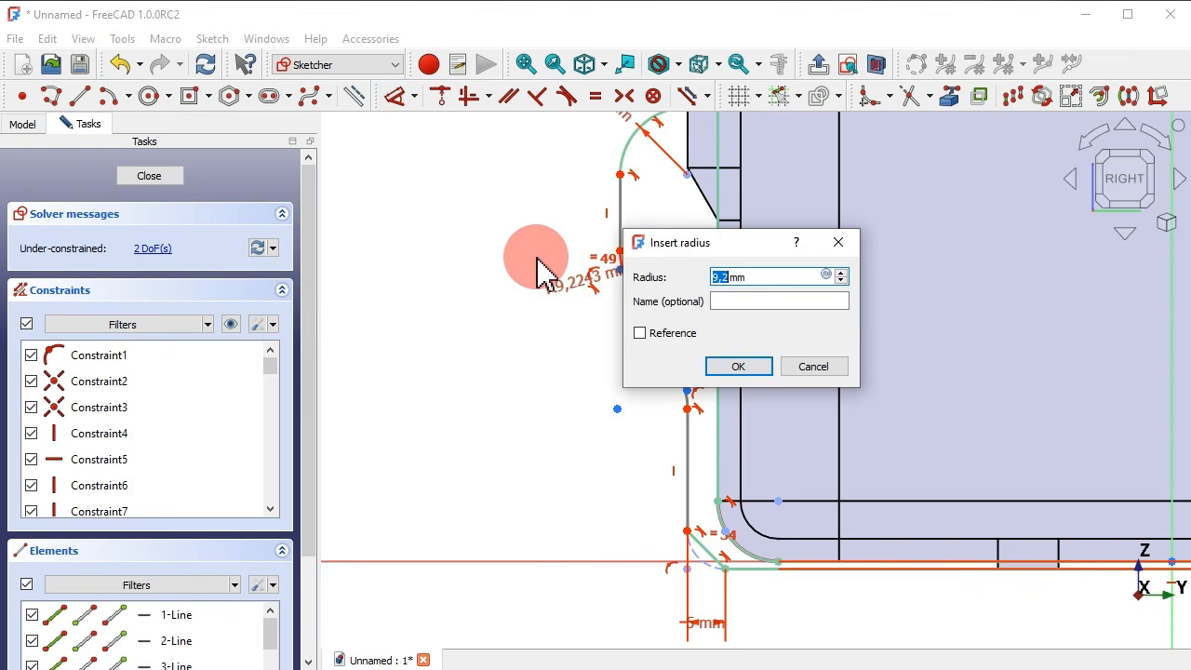
type("1")
key("Return")
right_click(531, 255)
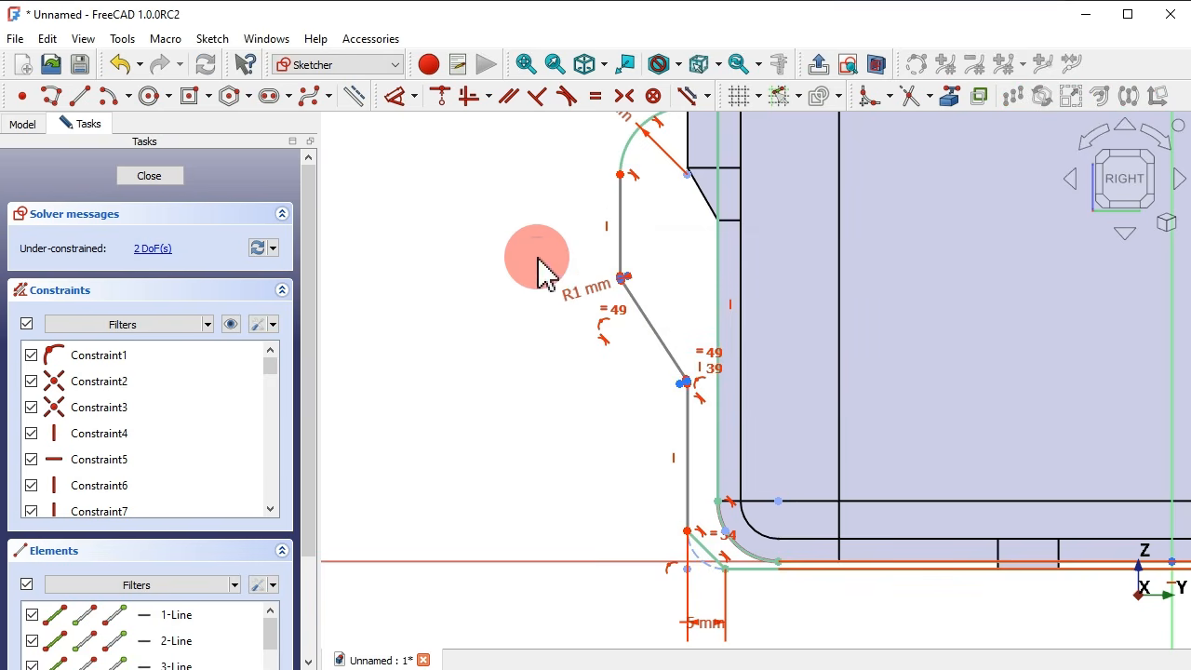
Hide the existing constraints and constrain the angle between the slanted line and the vertical line below it to 150°.
left_click(231, 324)
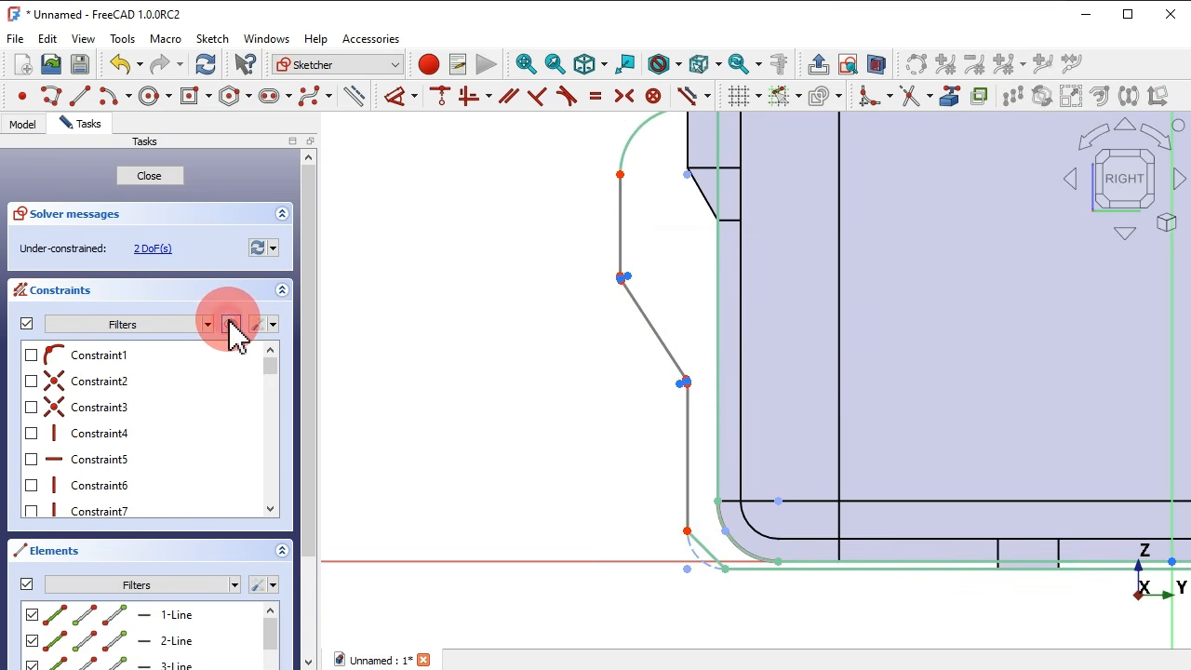
left_click(394, 96)
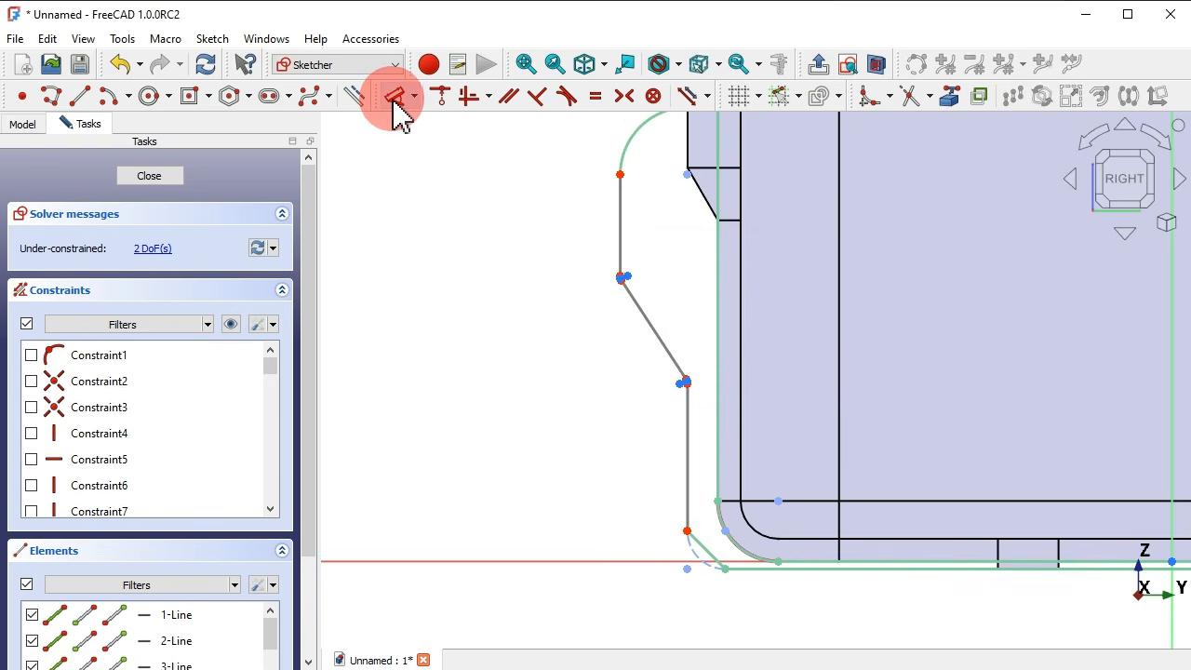
left_click(686, 442)
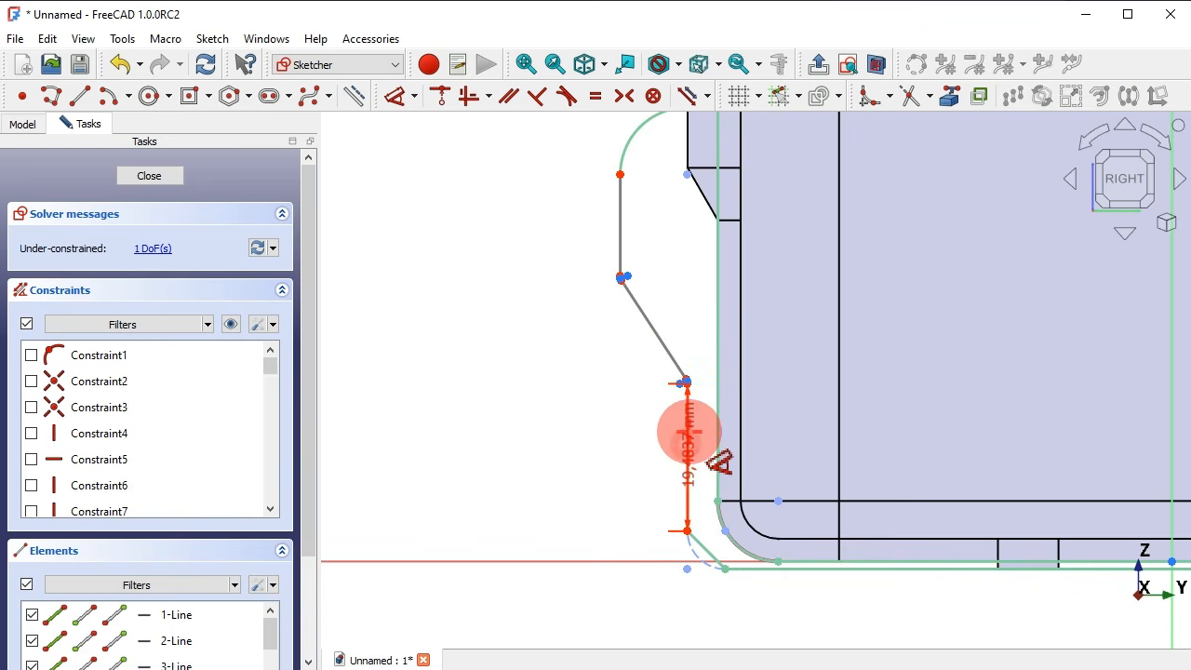
left_click(656, 339)
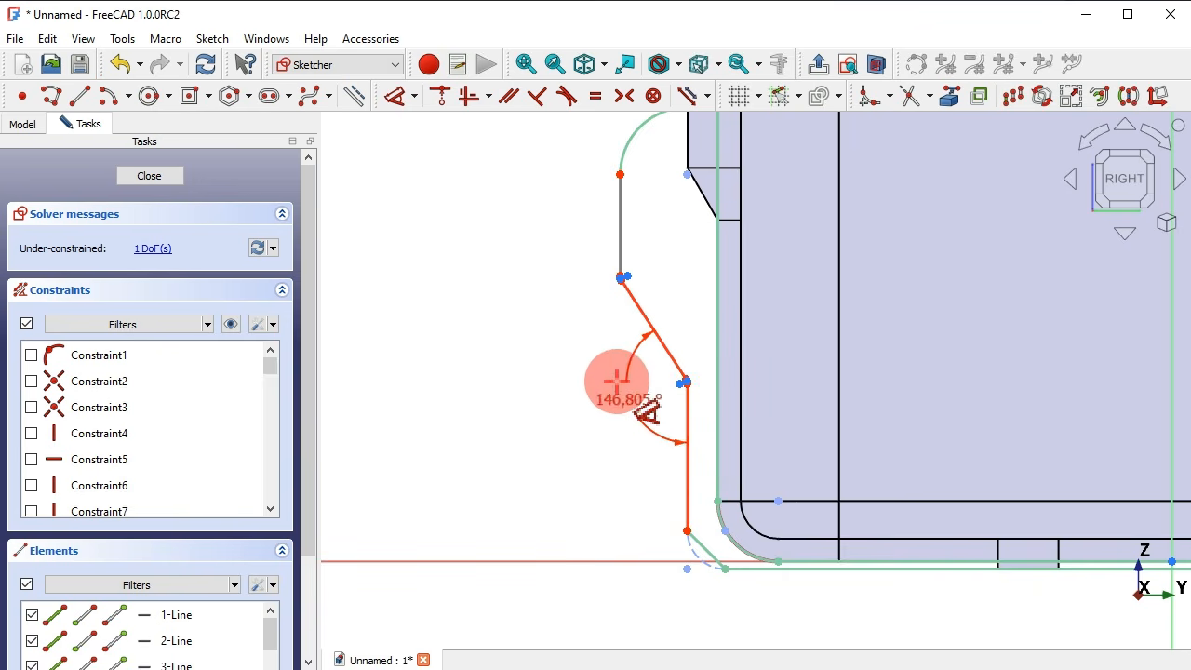
left_click(555, 352)
type("150")
key("Return")
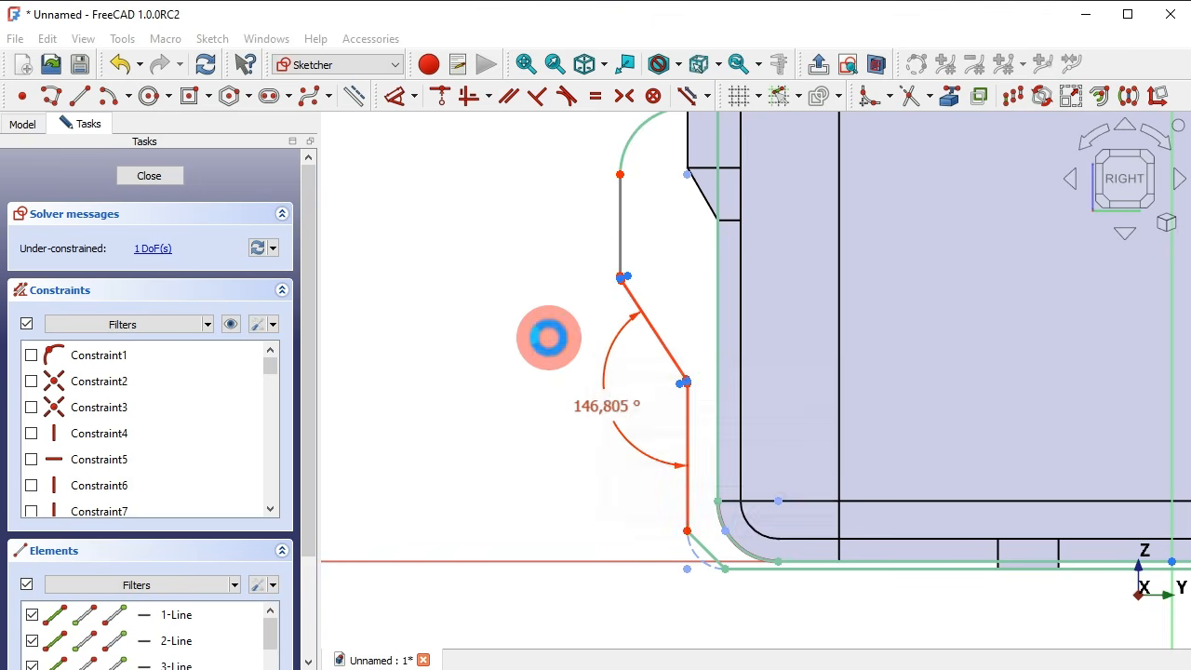
Constrain the vertical distance from the bottom end of the chamfer line to the lower fillet of the slanted line to 25 mm.
left_click(726, 566)
scroll(686, 394, "up", 5)
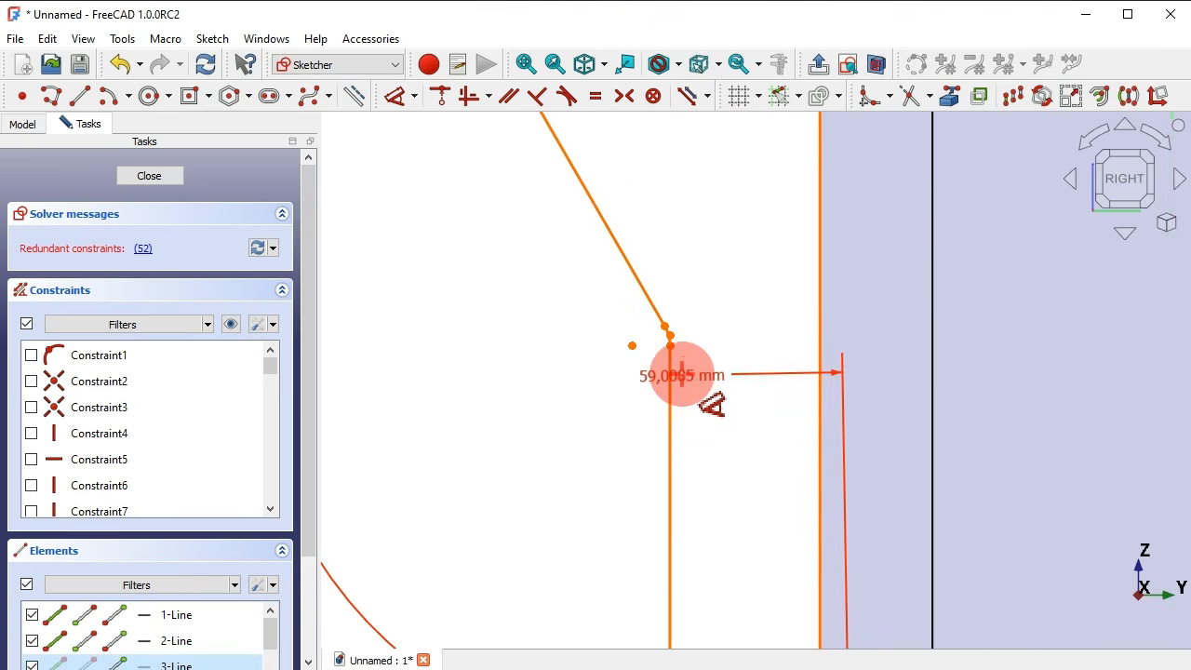
scroll(682, 376, "up", 4)
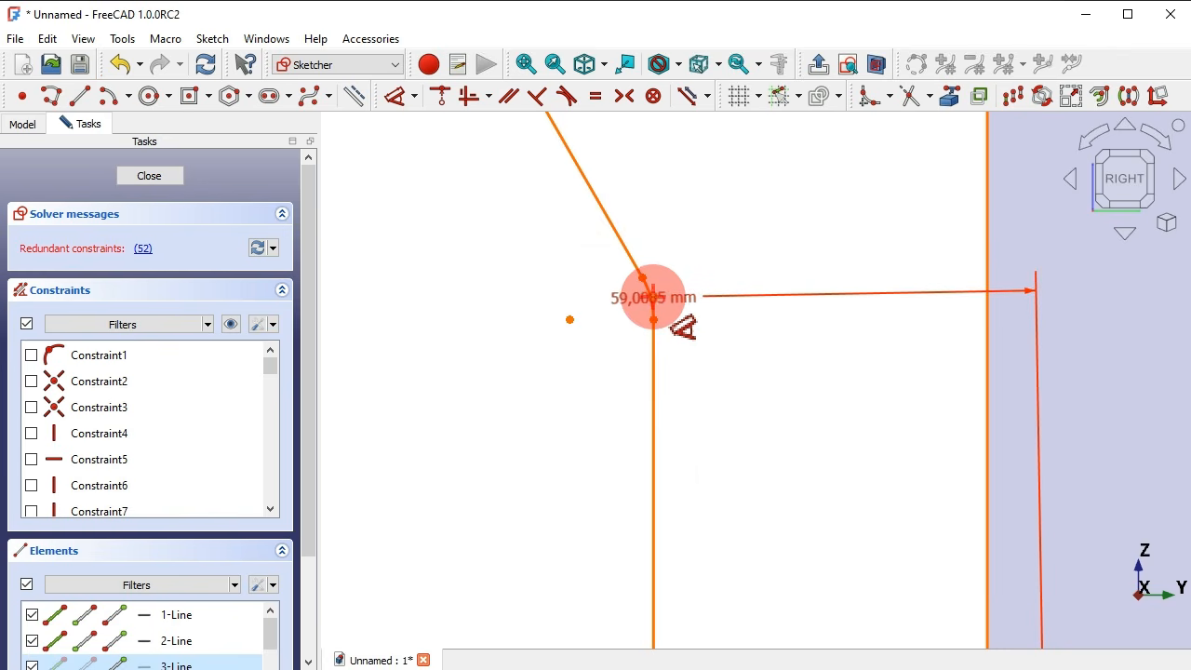
left_click(661, 296)
scroll(742, 327, "down", 9)
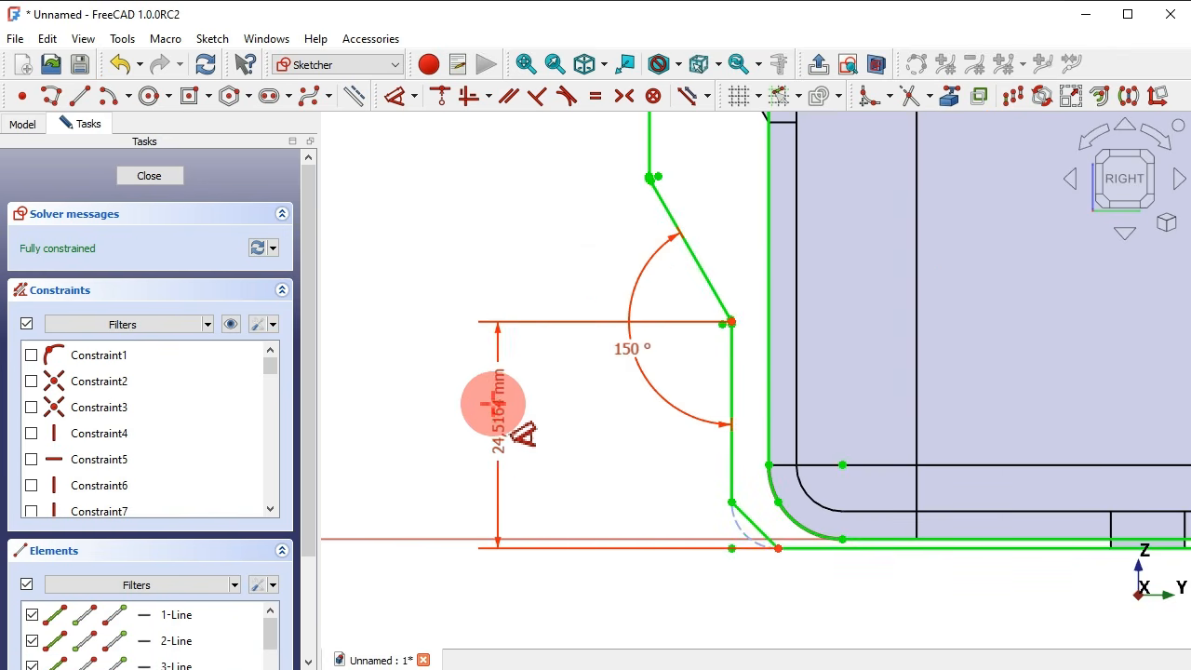
left_click(483, 418)
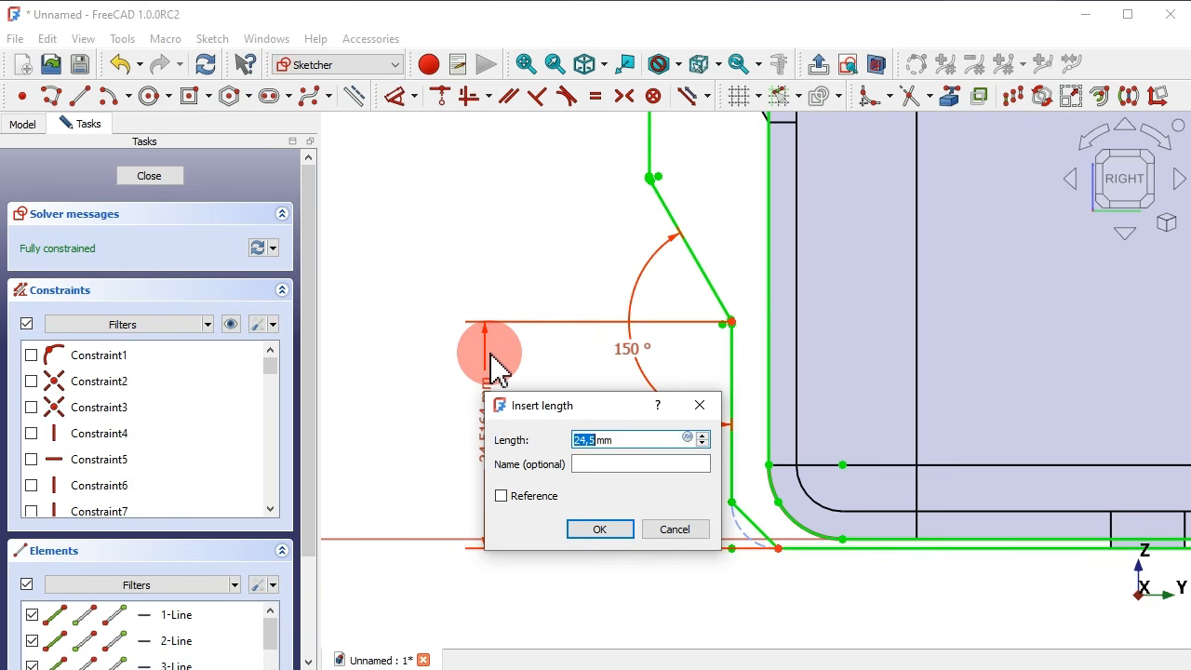
key("Return")
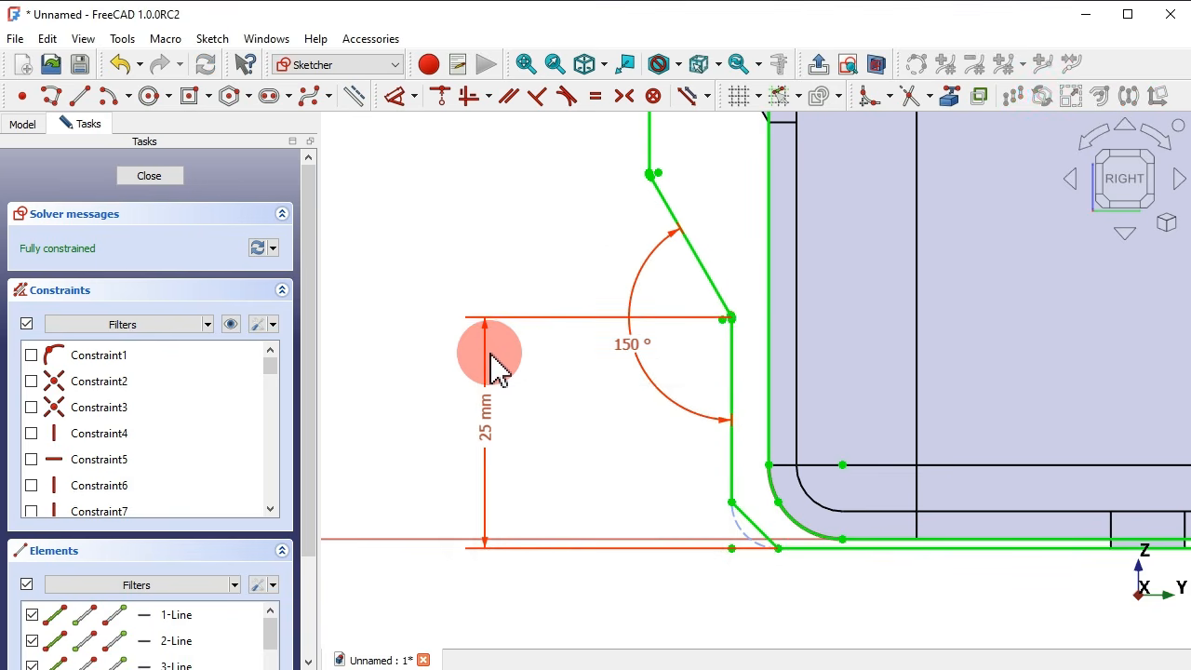
Draw a 4 mm horizontal construction line inward from the midpoint of the bulge's outer vertical line.
scroll(512, 391, "down", 5)
scroll(394, 202, "up", 6)
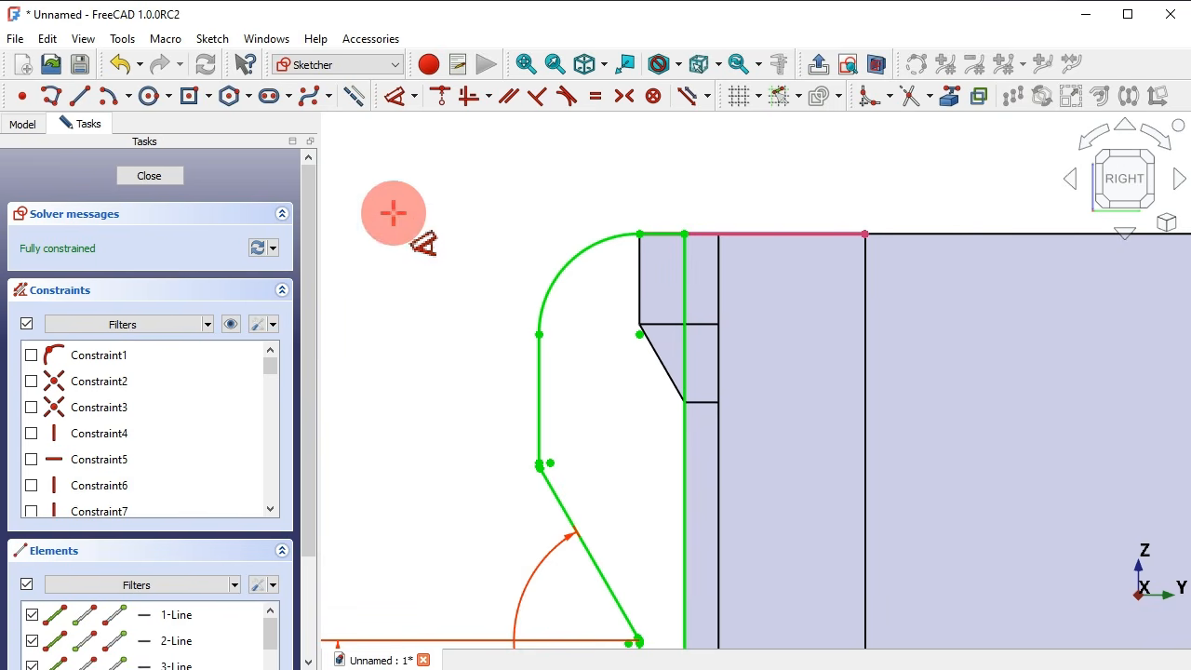
left_click(80, 95)
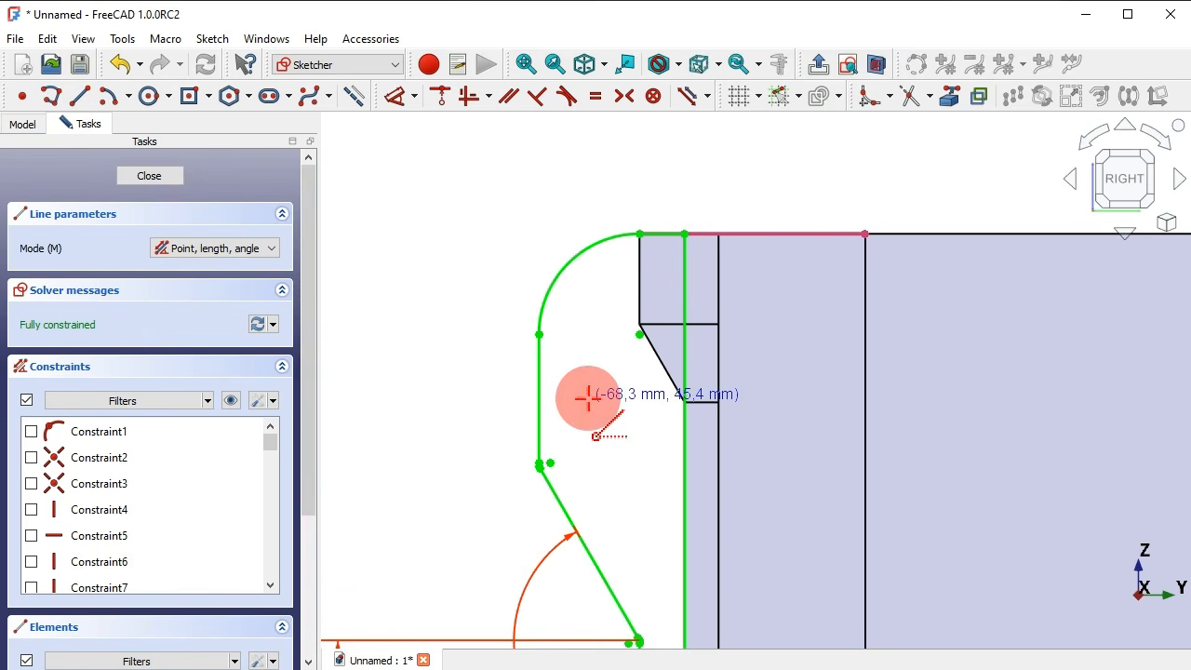
left_click(539, 394)
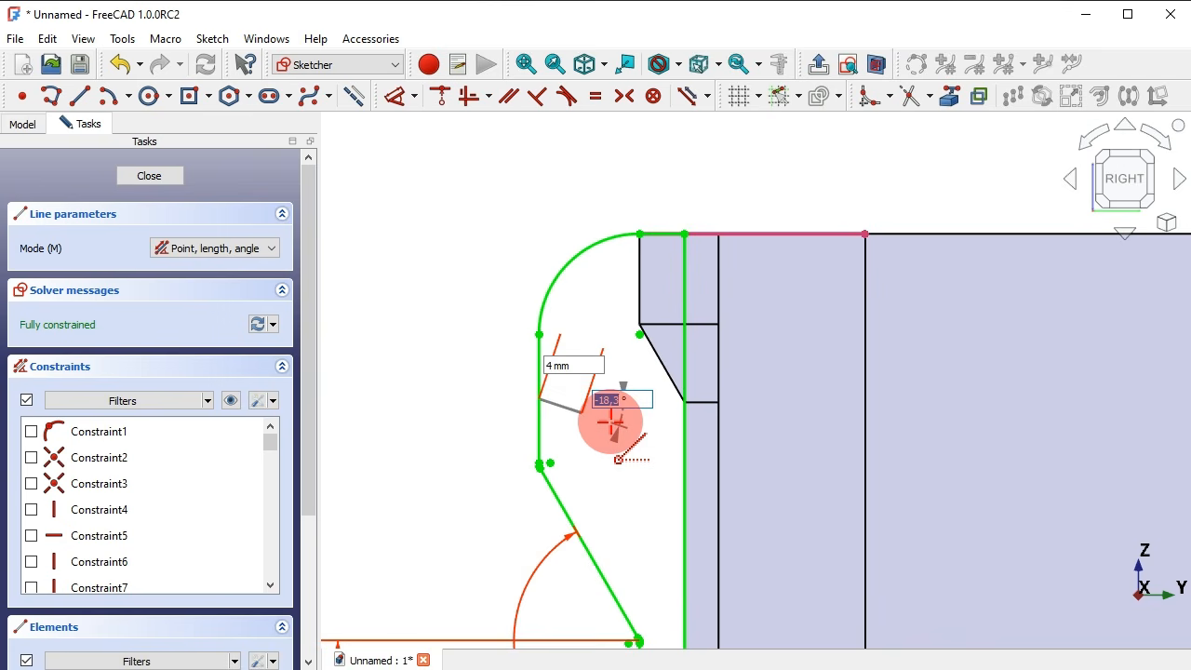
key("Return")
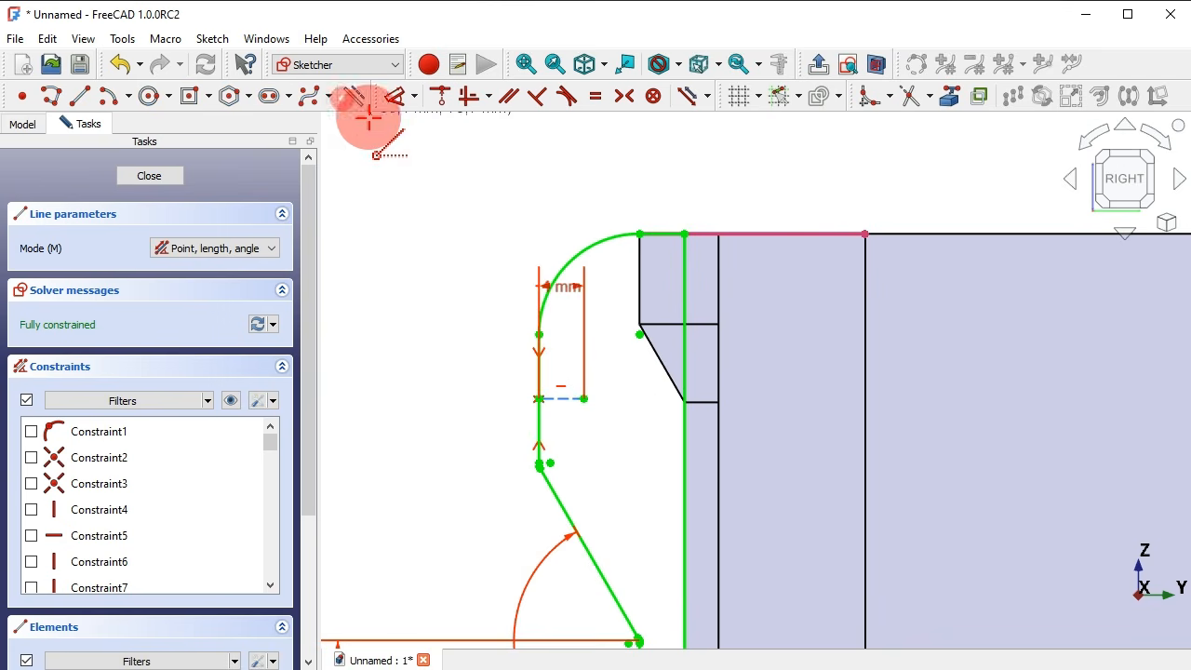
Draw a 4 mm diameter circle centred on the inner end of the construction line.
left_click(154, 95)
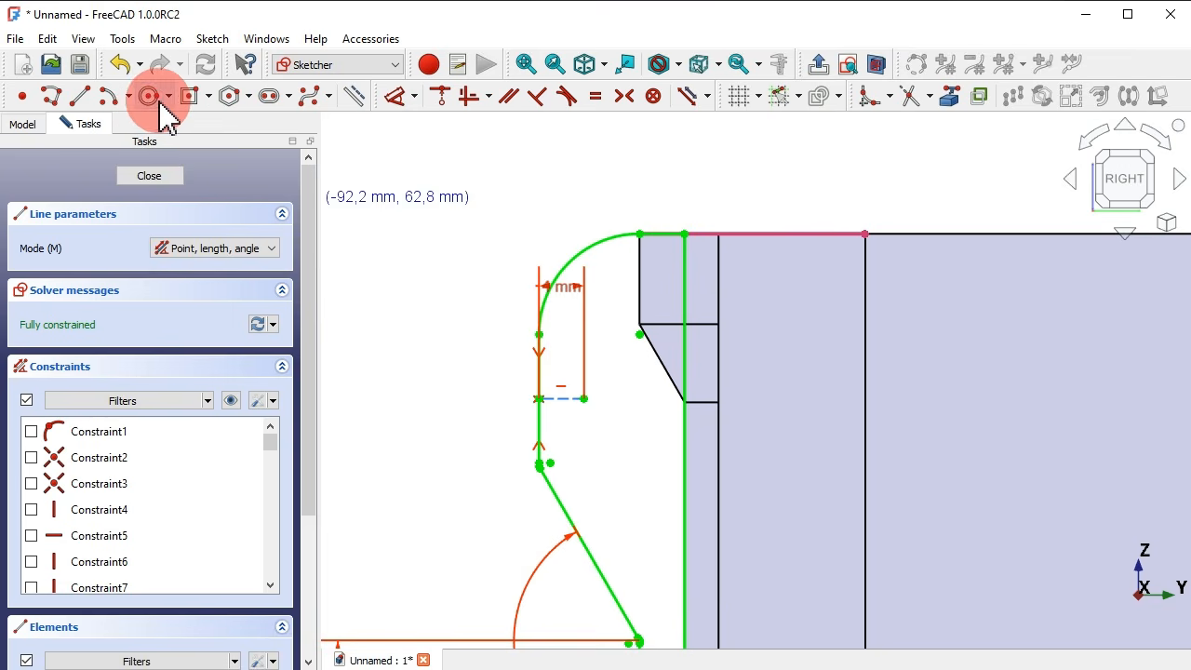
left_click(584, 397)
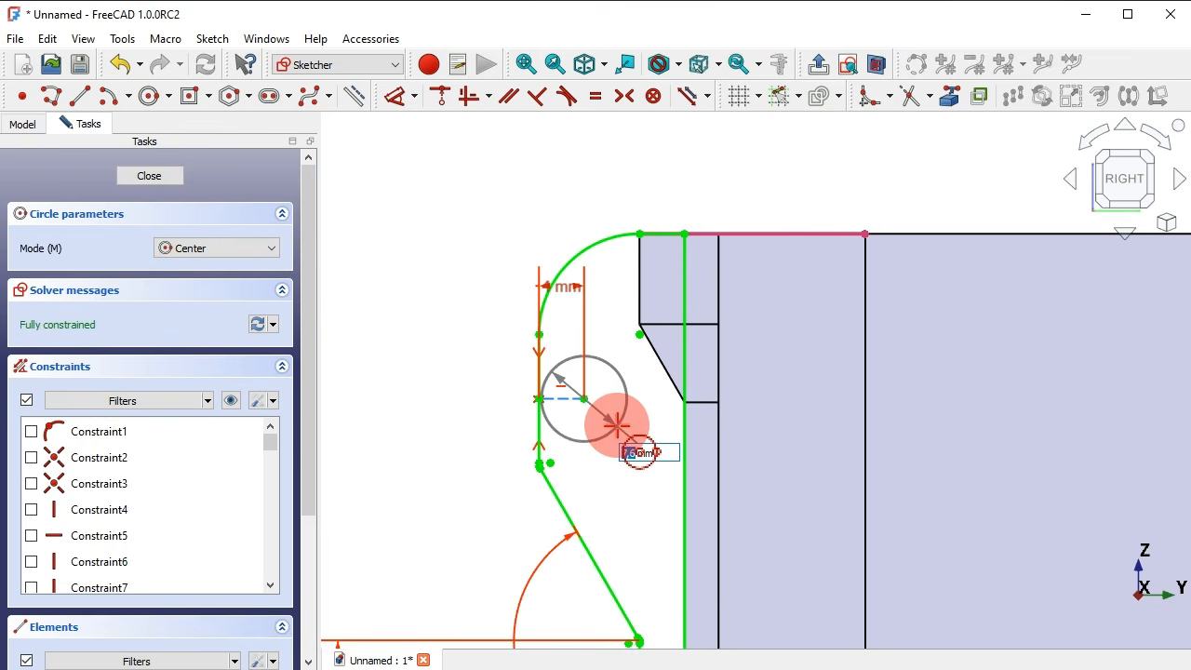
key("Return")
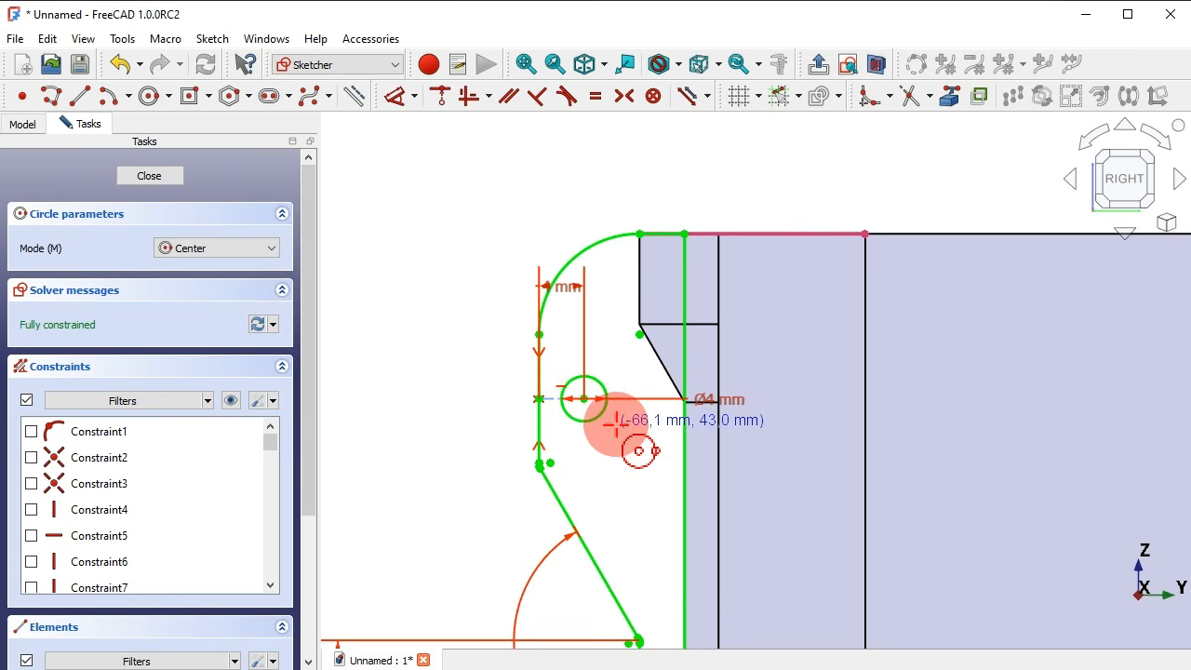
Finish the side profile sketch and pad it 6 mm.
left_click(819, 65)
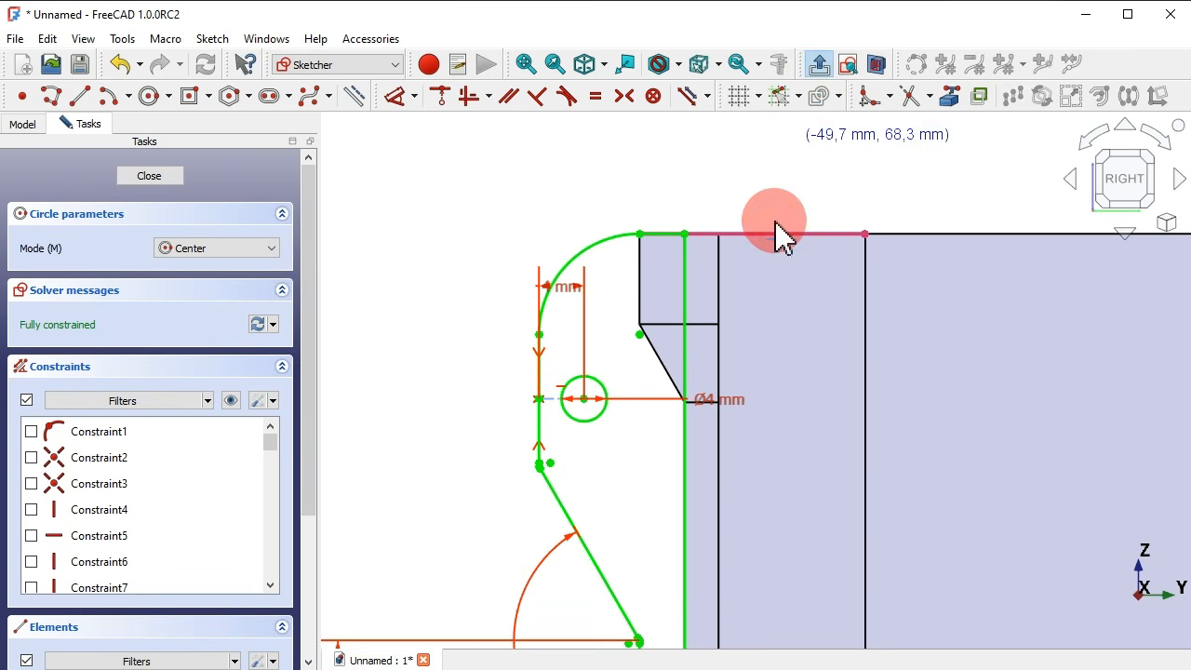
left_click(259, 100)
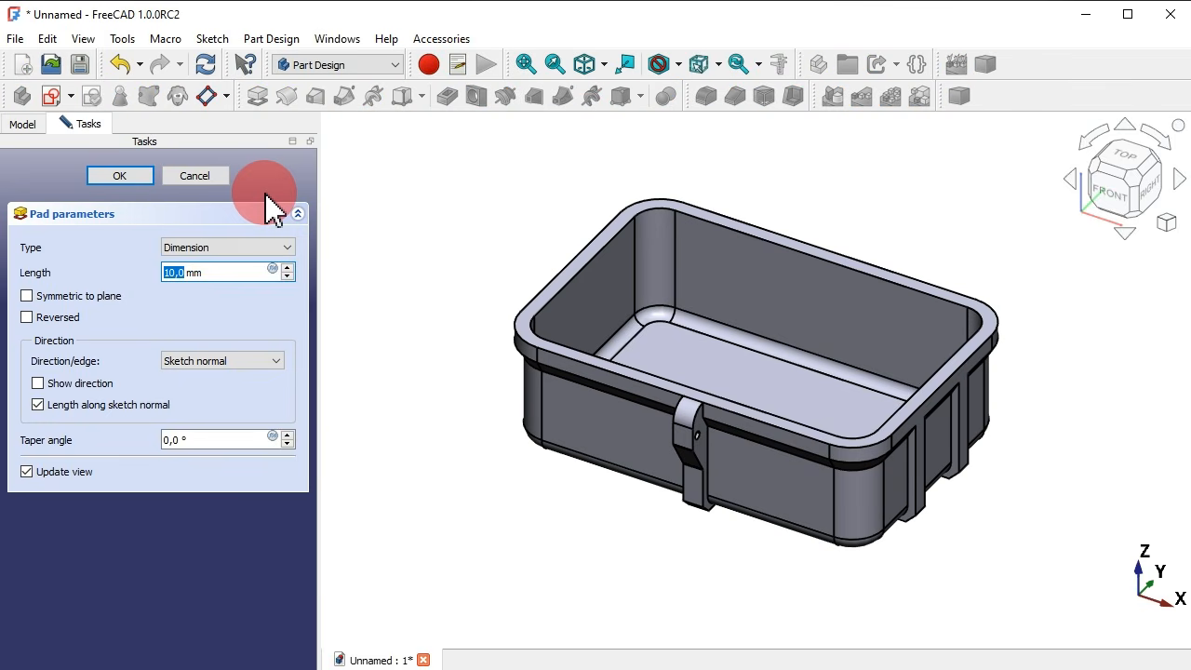
type("6")
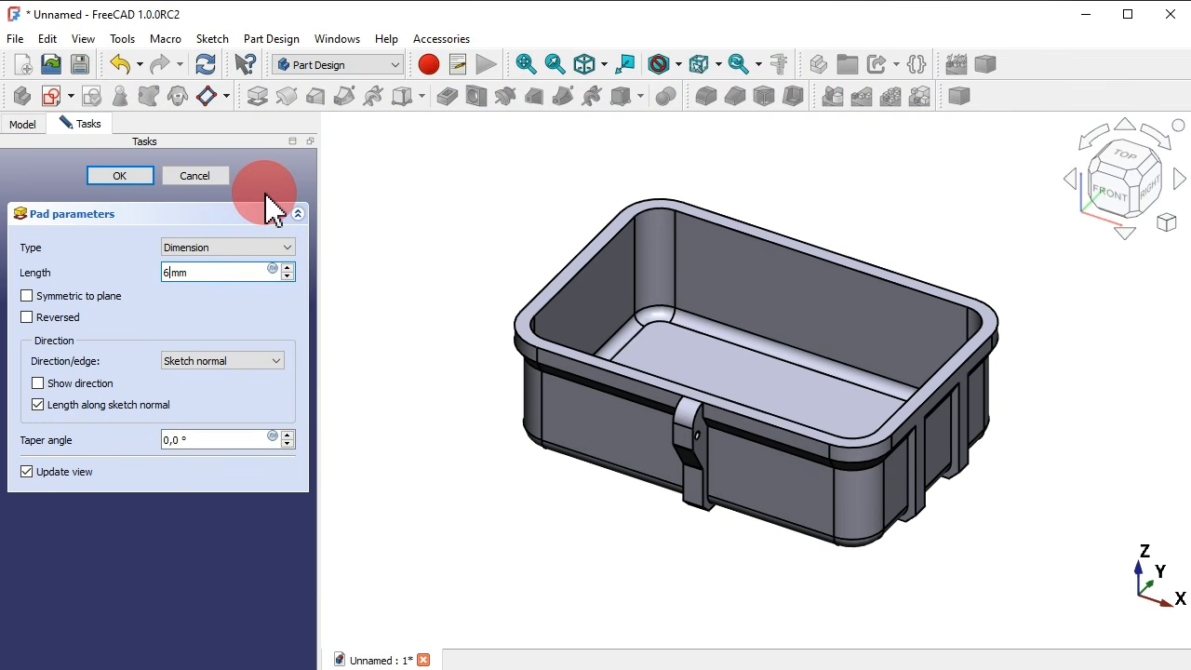
left_click(111, 177)
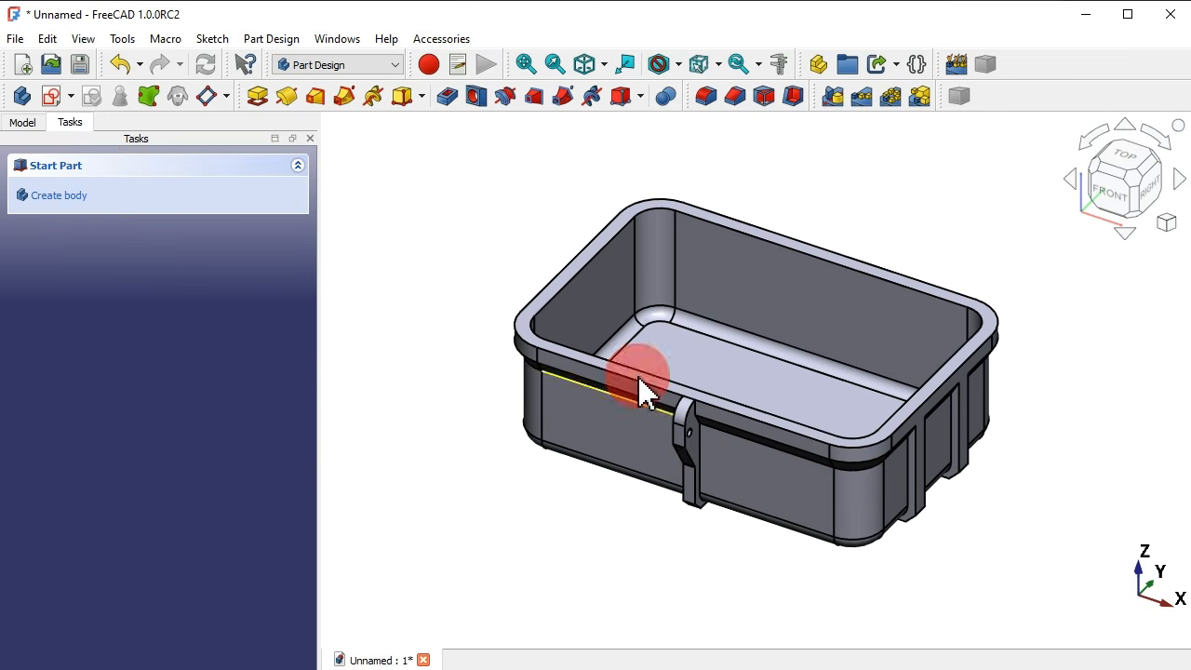
Show Sketch003 under the new pad and set the z position of its attachment offset to 65 mm.
left_click(15, 119)
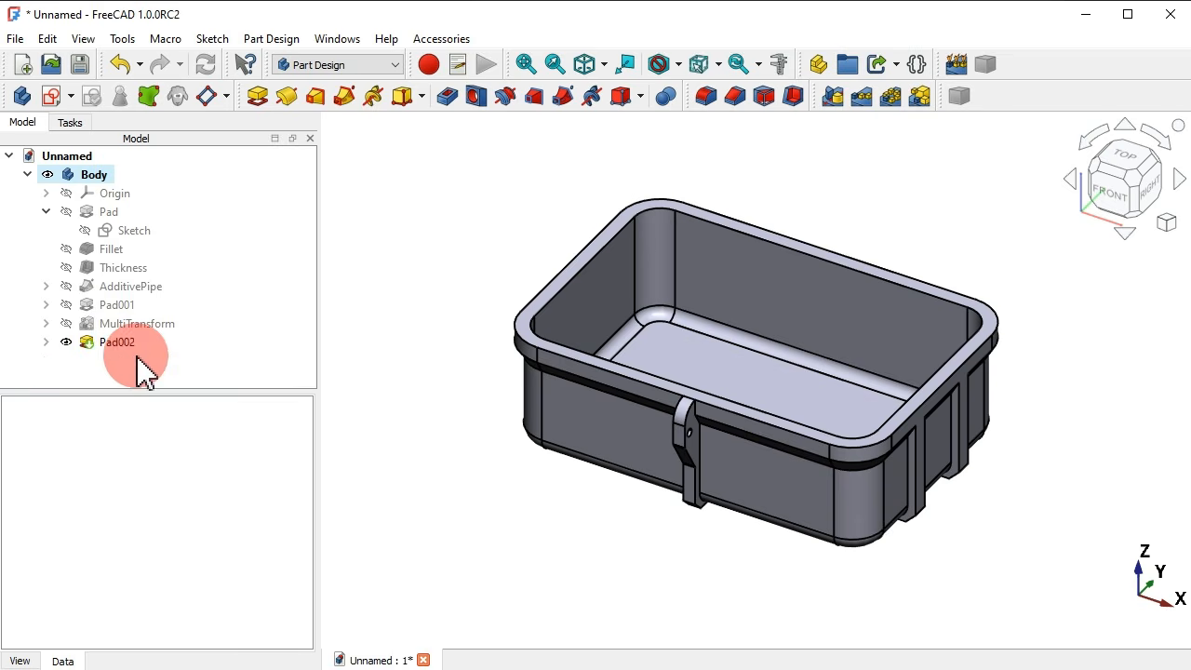
left_click(46, 342)
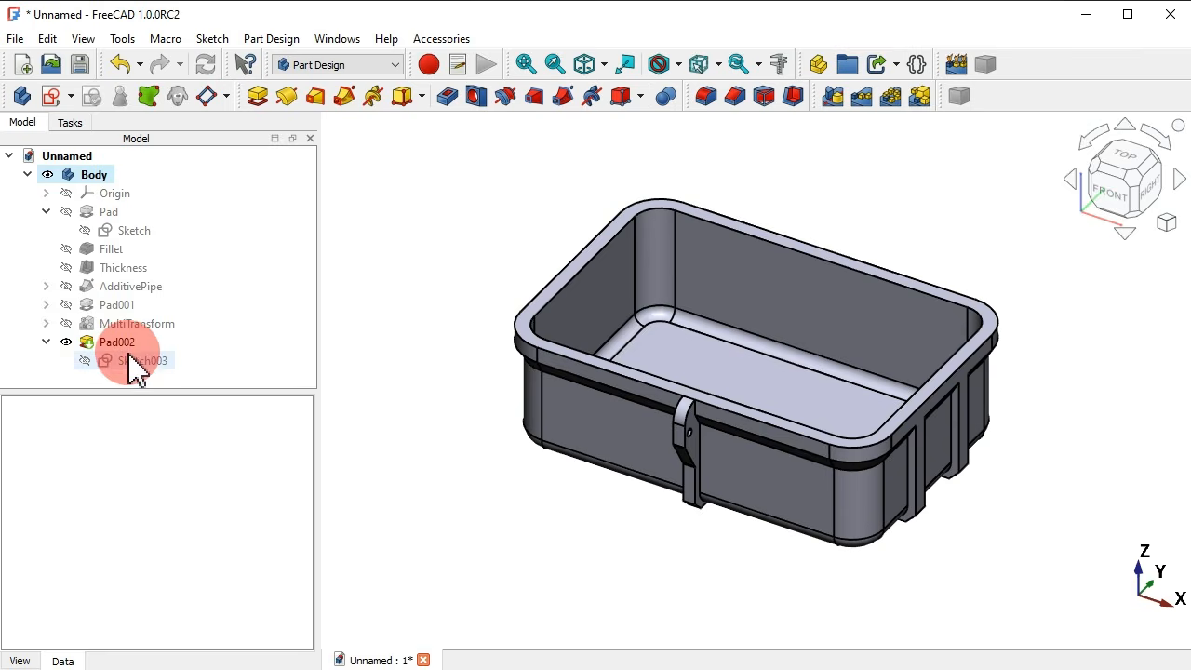
left_click(133, 363)
key("space")
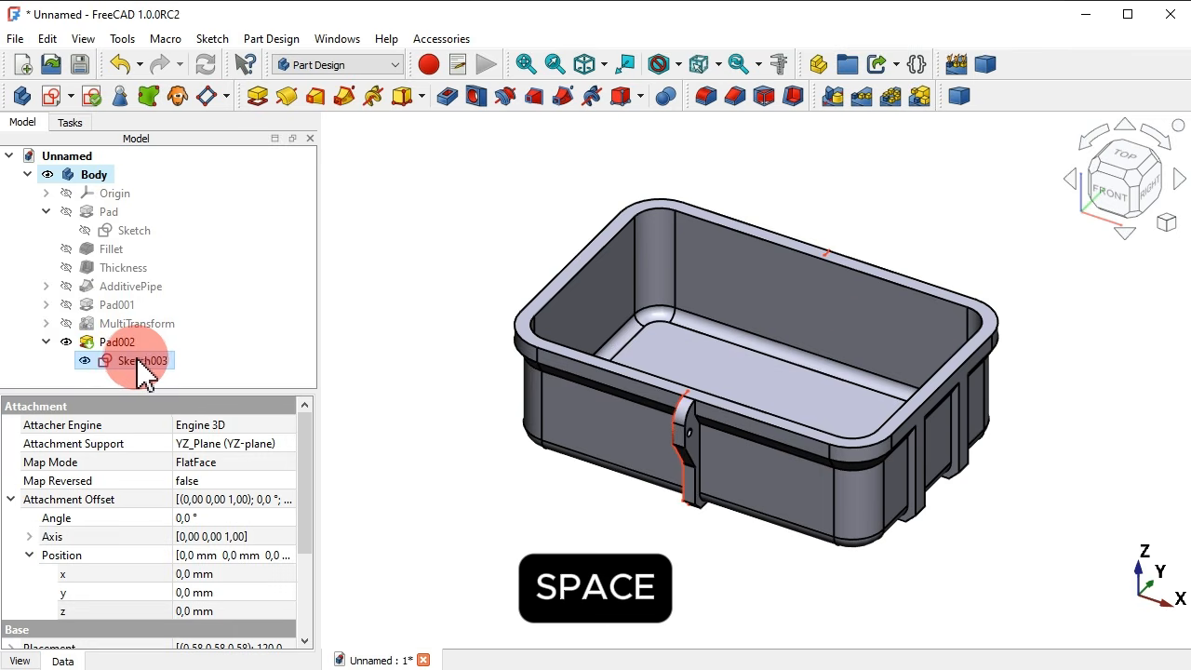
left_click(1111, 200)
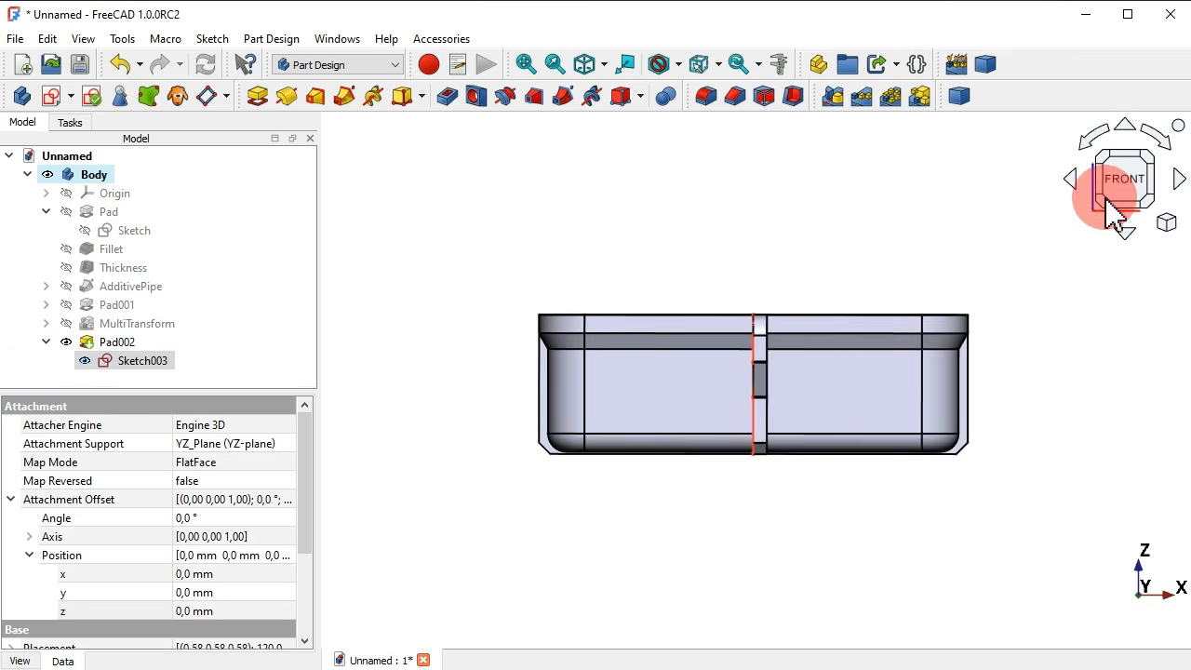
left_click_drag(299, 437, 306, 423)
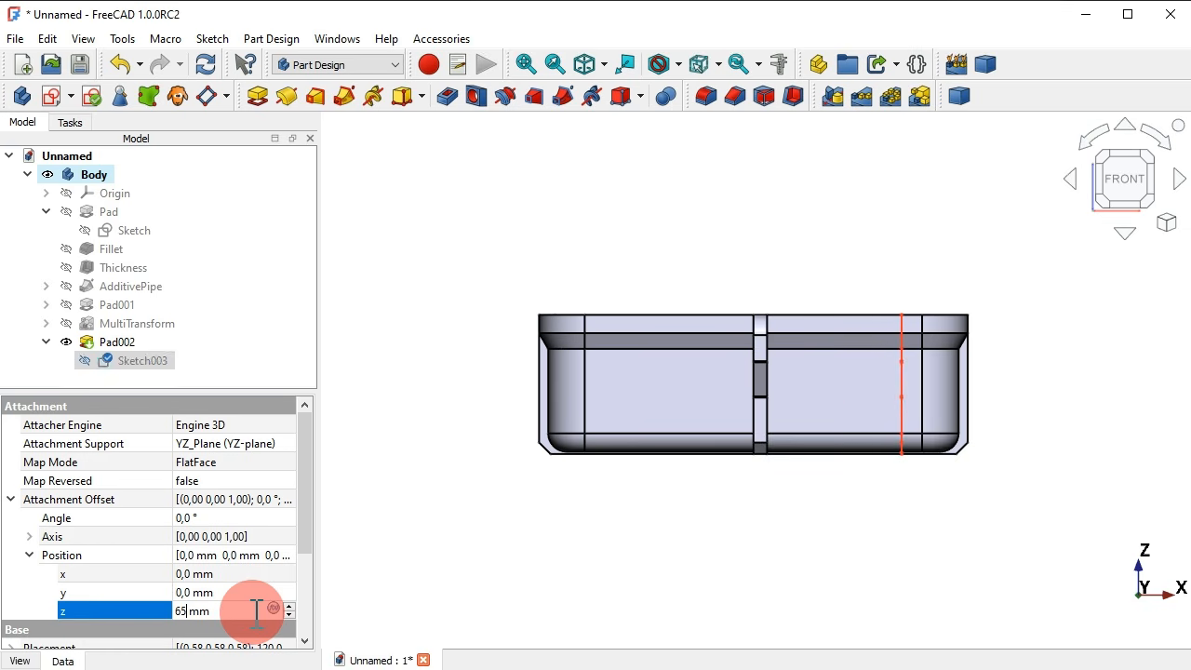
key("Return")
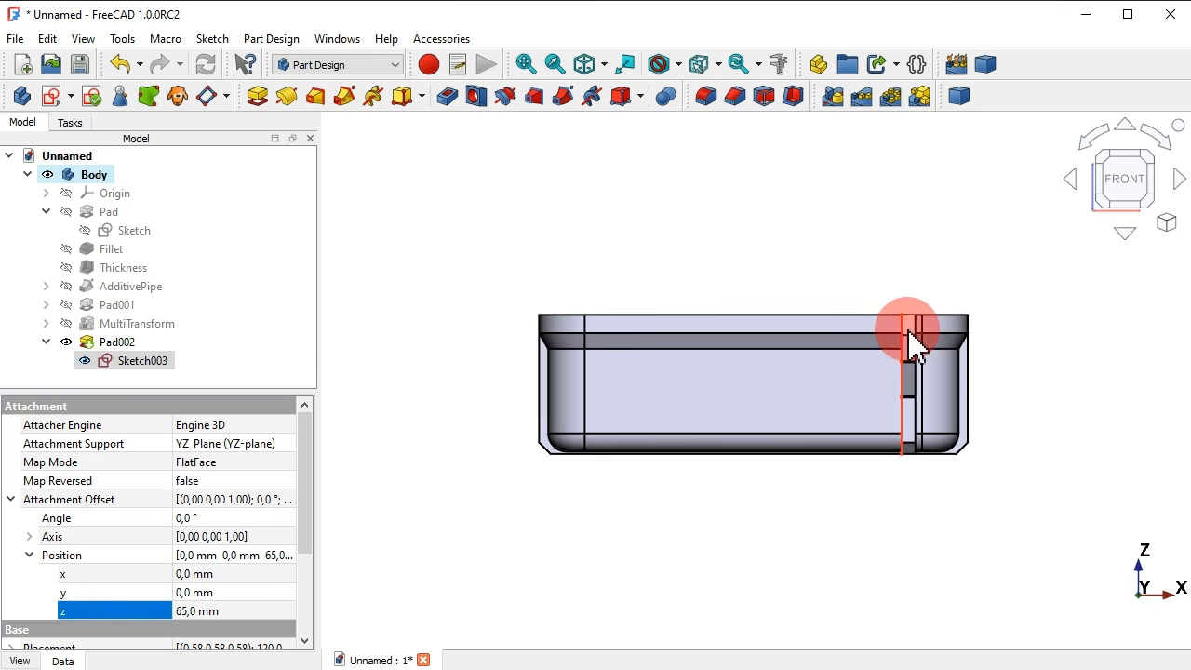
Reverse the direction of Pad002 by setting its Reversed property to true.
left_click(118, 342)
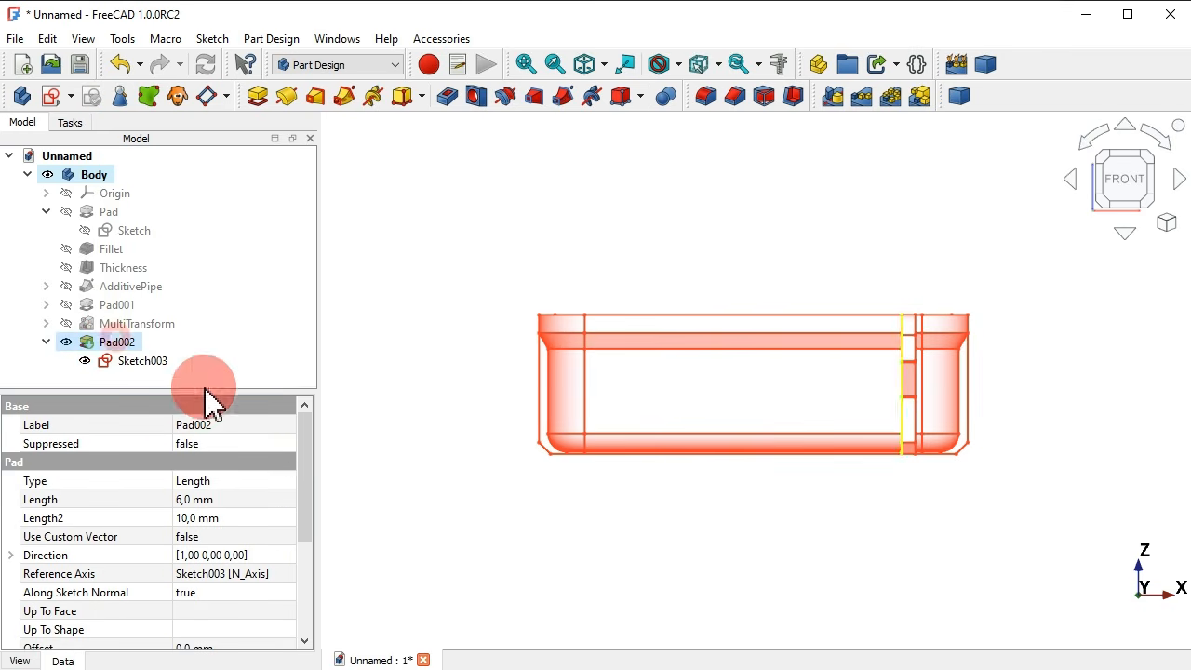
left_click_drag(311, 454, 317, 563)
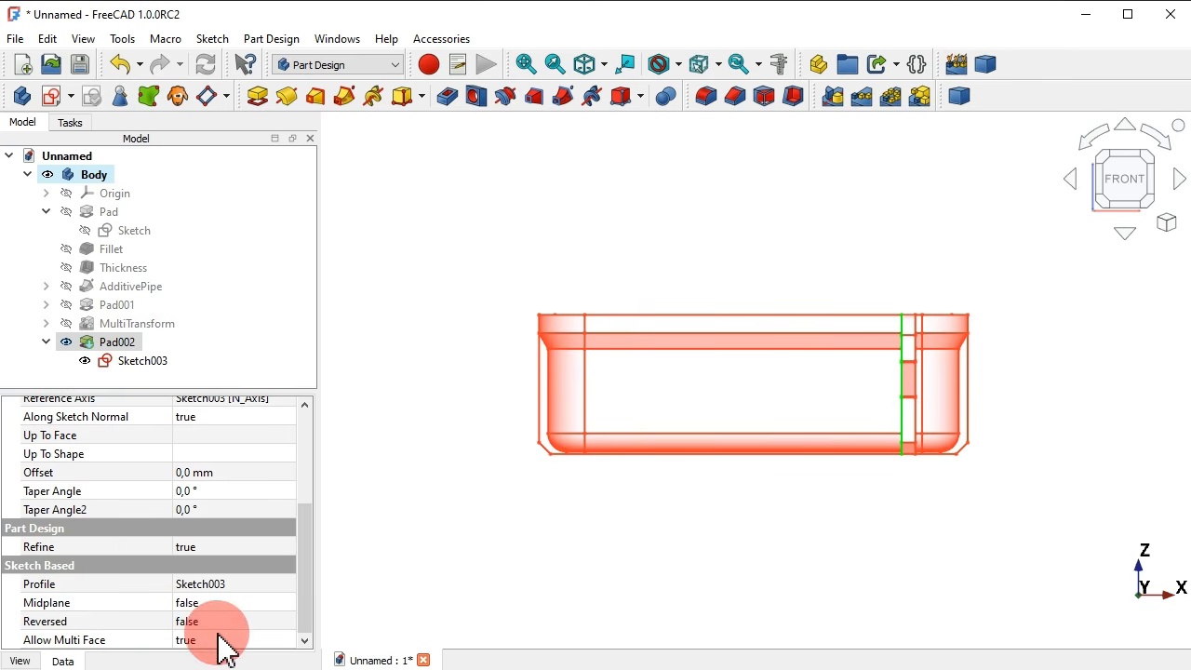
left_click(244, 621)
left_click(244, 622)
left_click(237, 652)
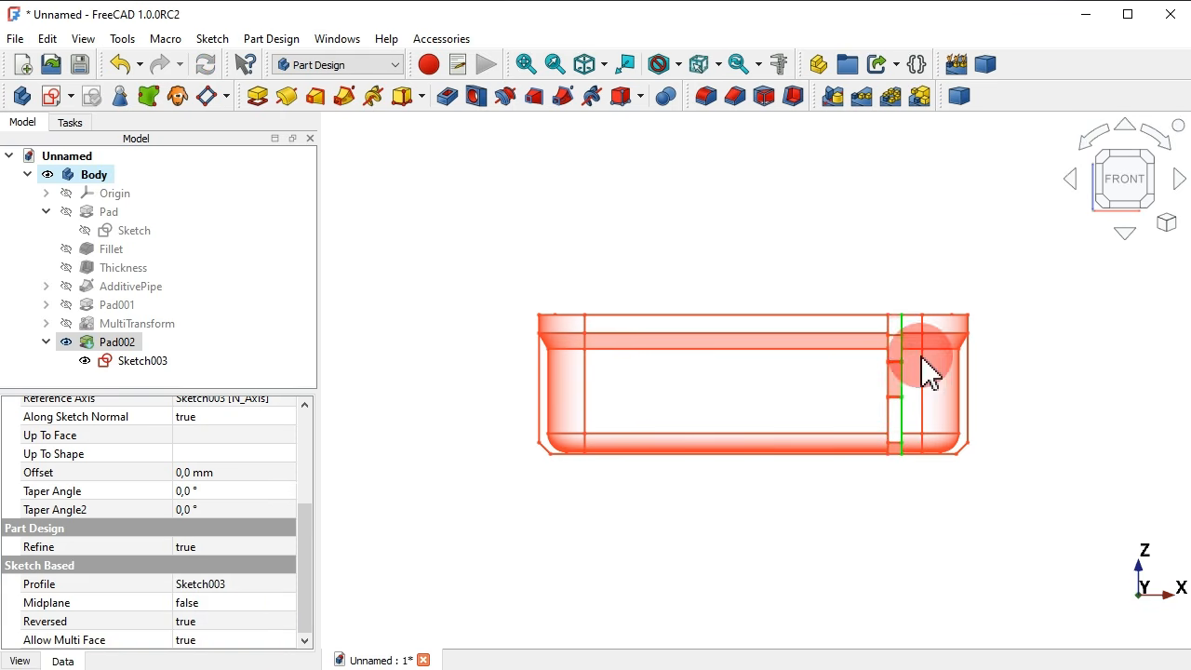
Hide Sketch003 so only the solid body is displayed.
left_click(131, 362)
key("space")
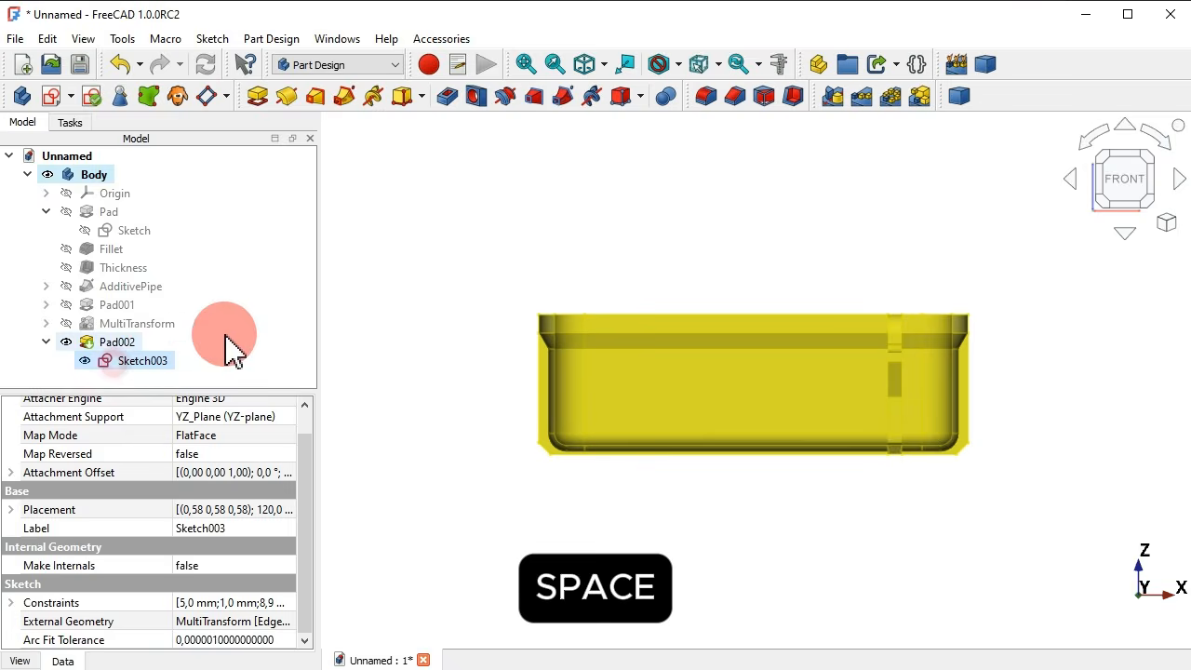
left_click(505, 277)
key("0")
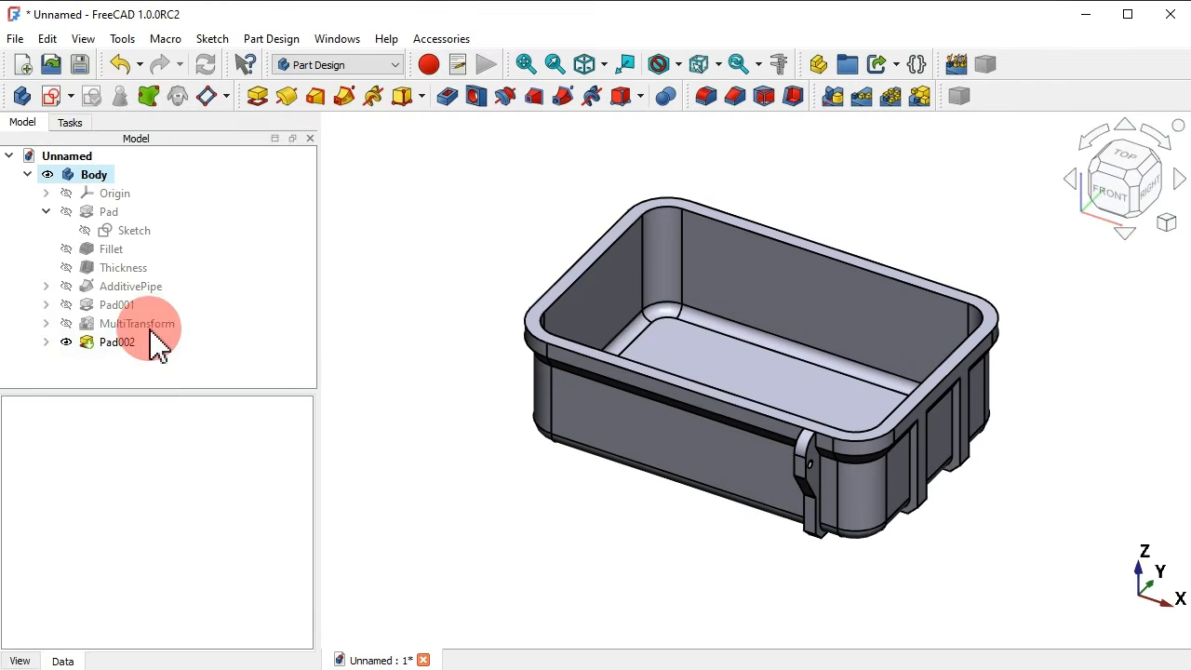
Start a MultiTransform of Pad002 and add a linear pattern to its transformations.
left_click(114, 342)
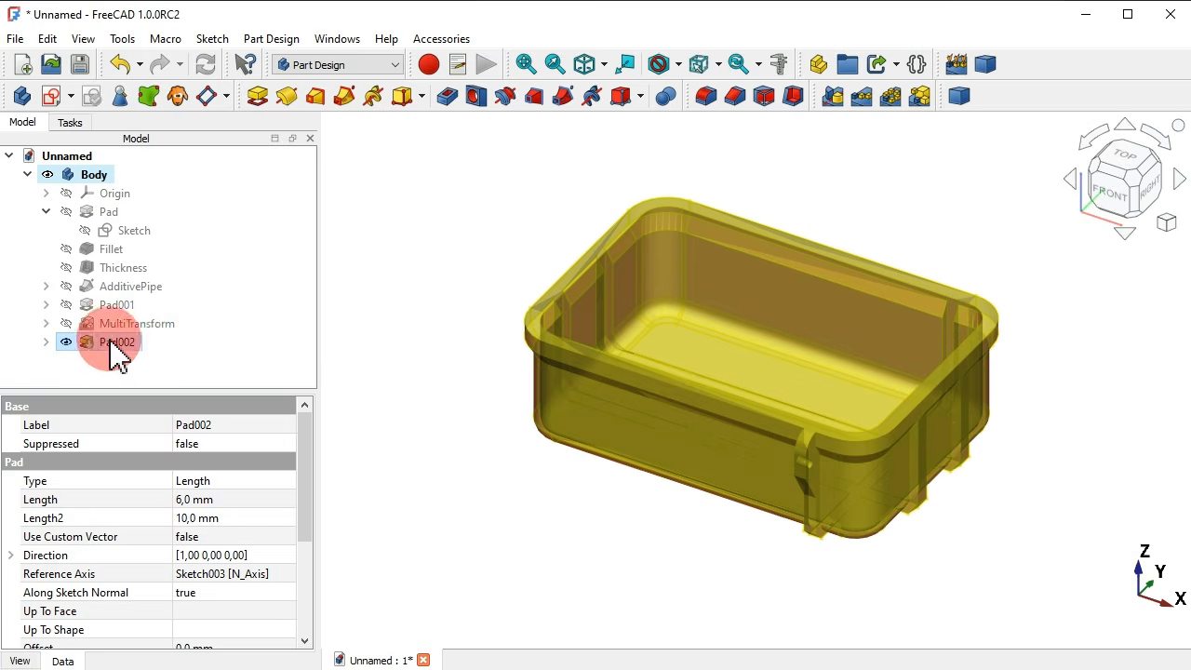
left_click(920, 95)
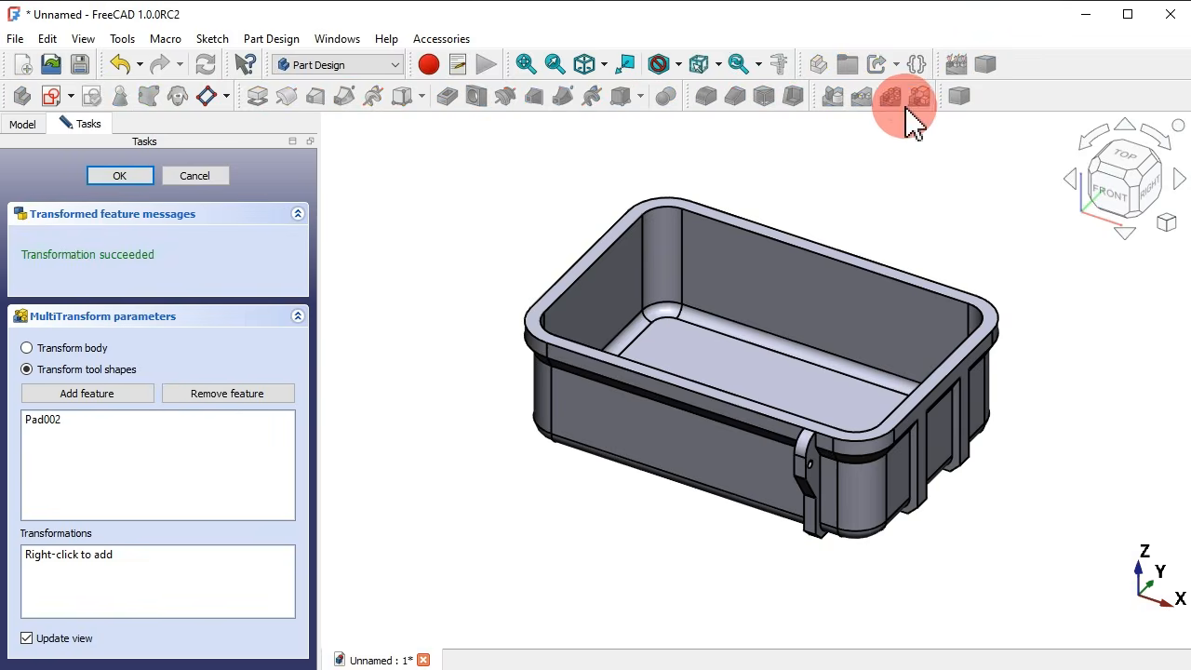
right_click(198, 579)
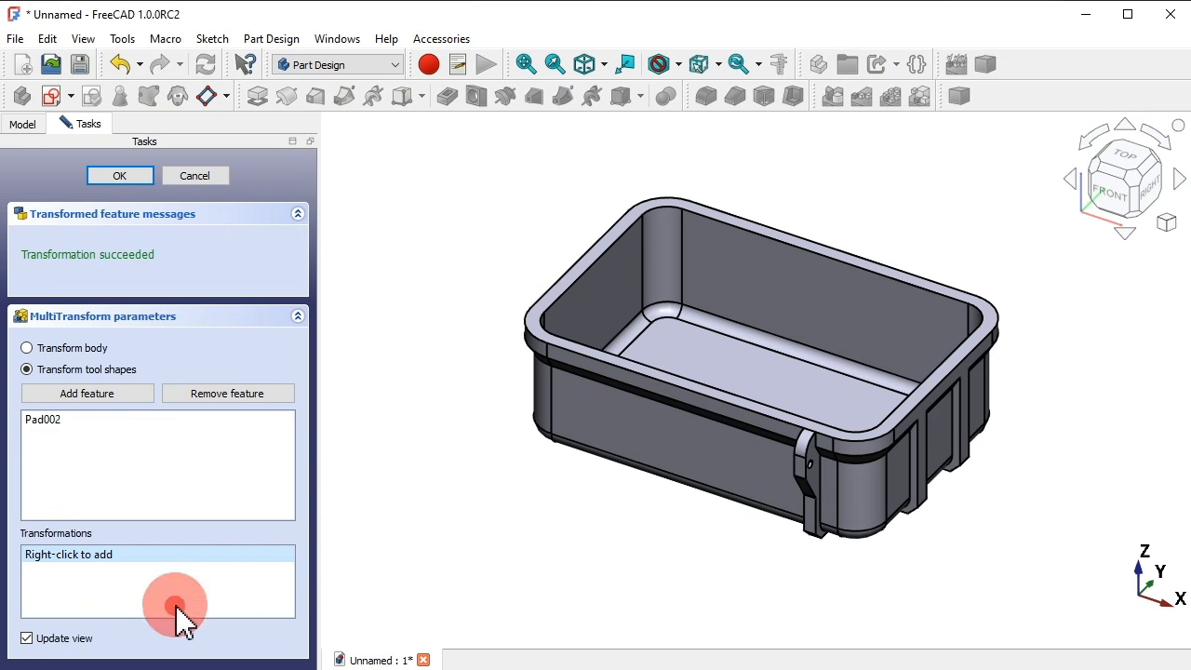
right_click(177, 607)
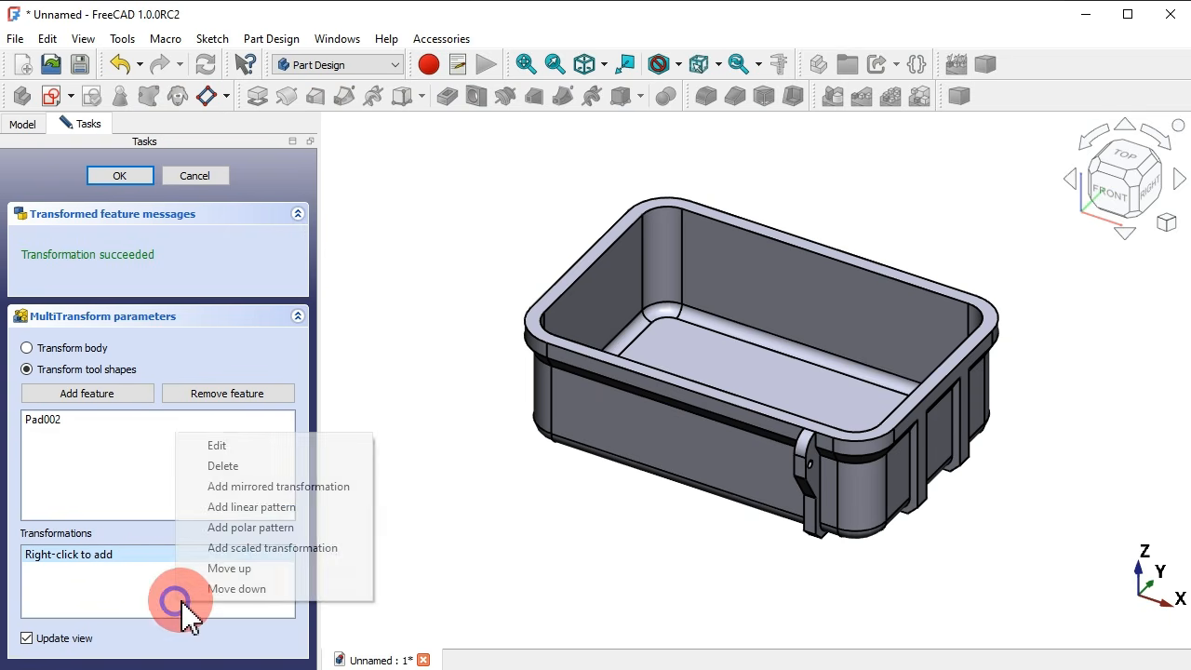
left_click(270, 511)
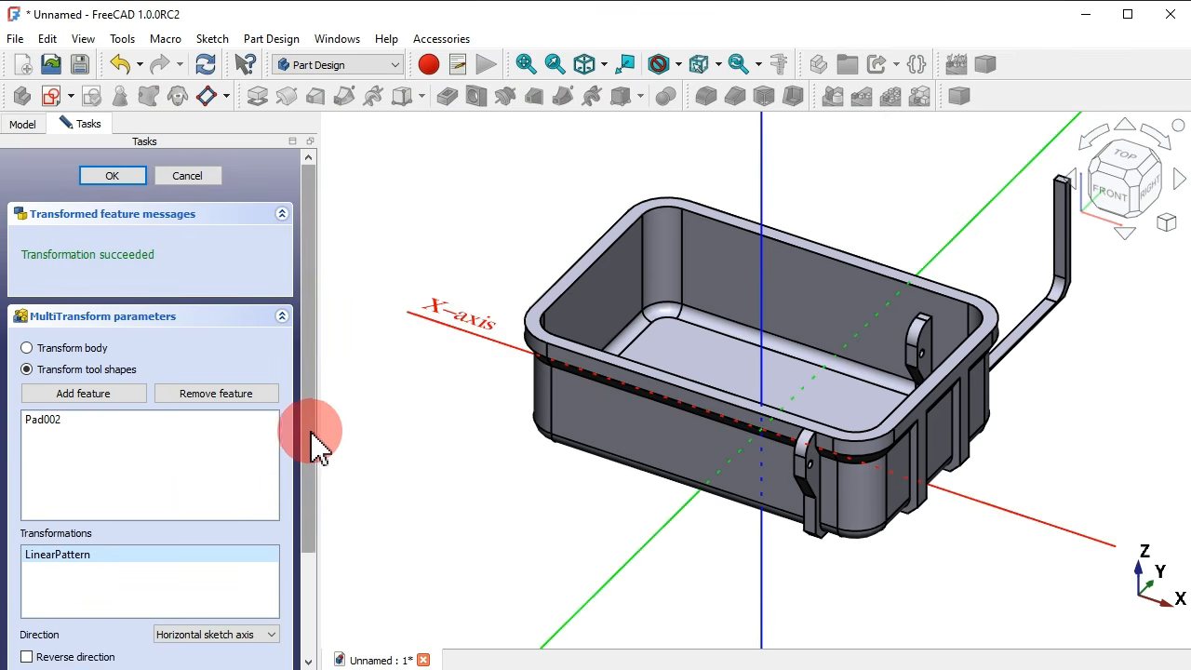
Set the linear pattern's direction to the base X axis and reverse it so the copy falls on the box's front wall.
left_click_drag(315, 447, 311, 606)
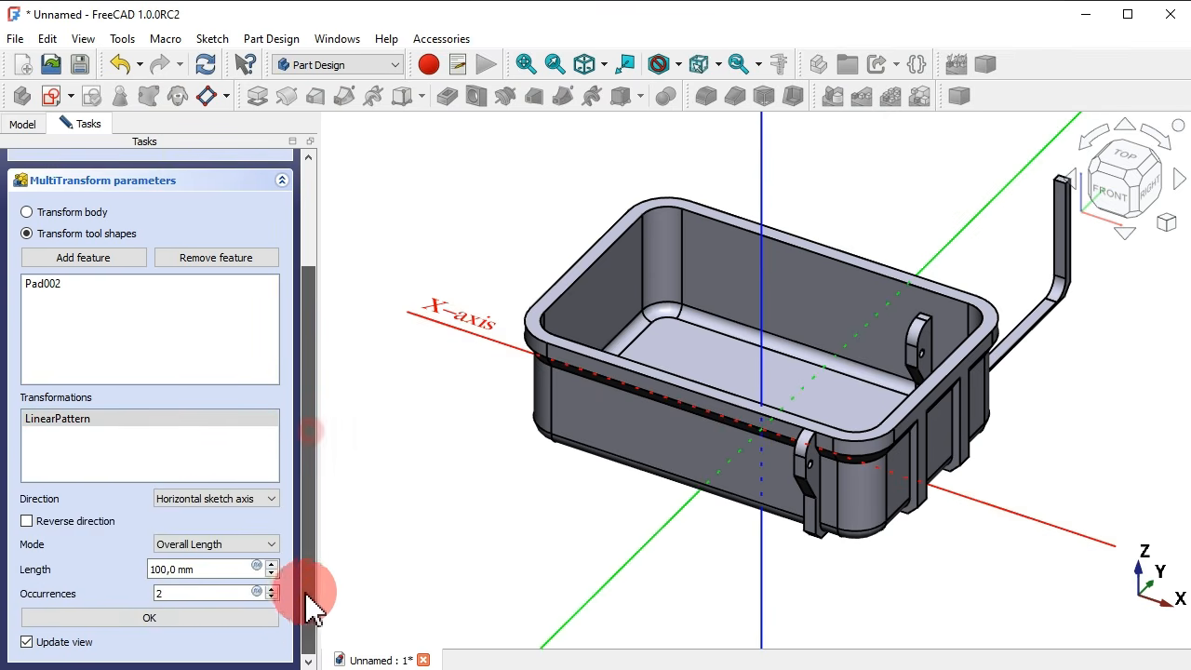
left_click(239, 502)
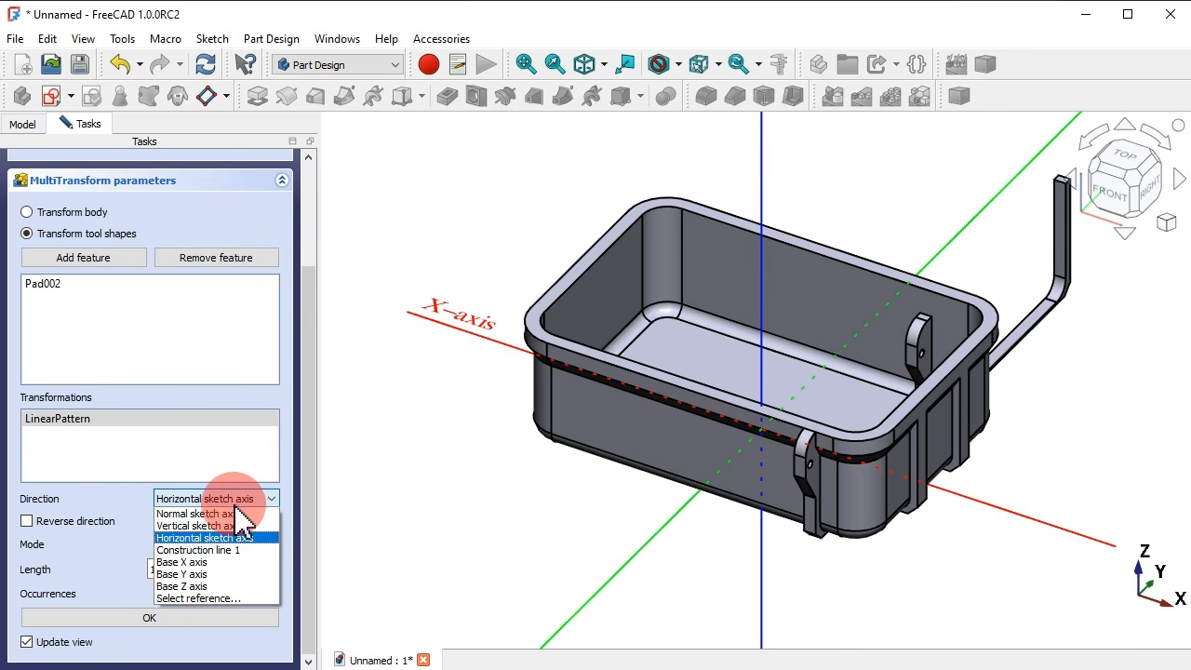
left_click(226, 562)
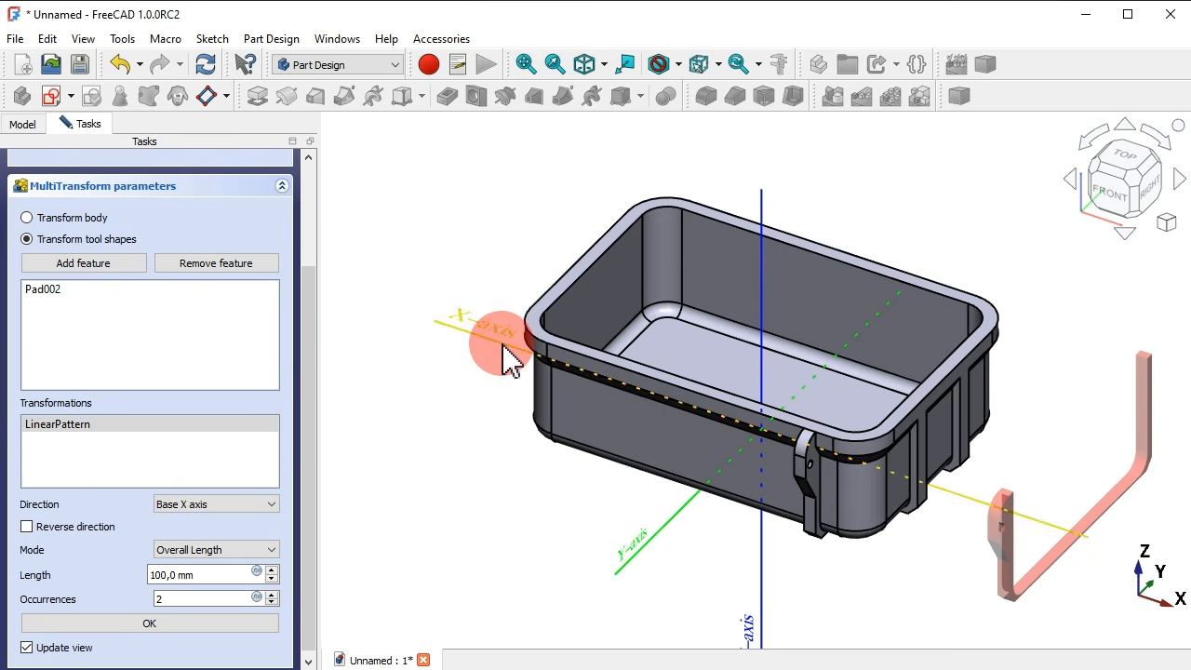
left_click_drag(319, 506, 319, 601)
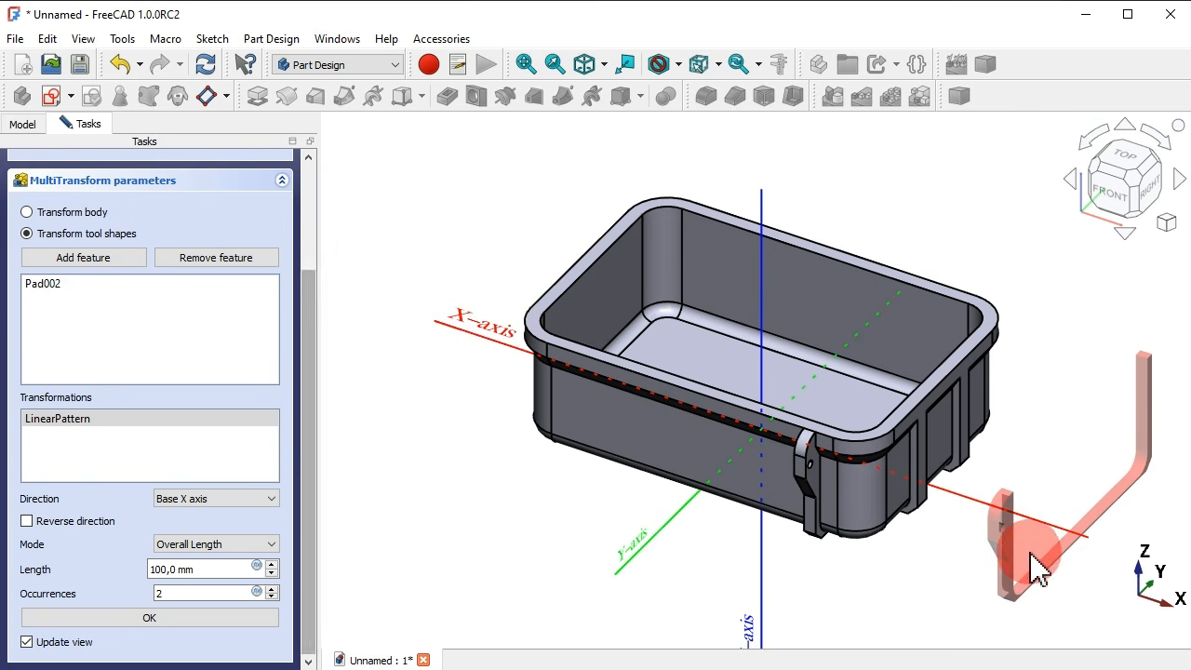
left_click(85, 521)
Set the linear pattern's overall length to 35 mm and accept the pattern.
left_click(218, 568)
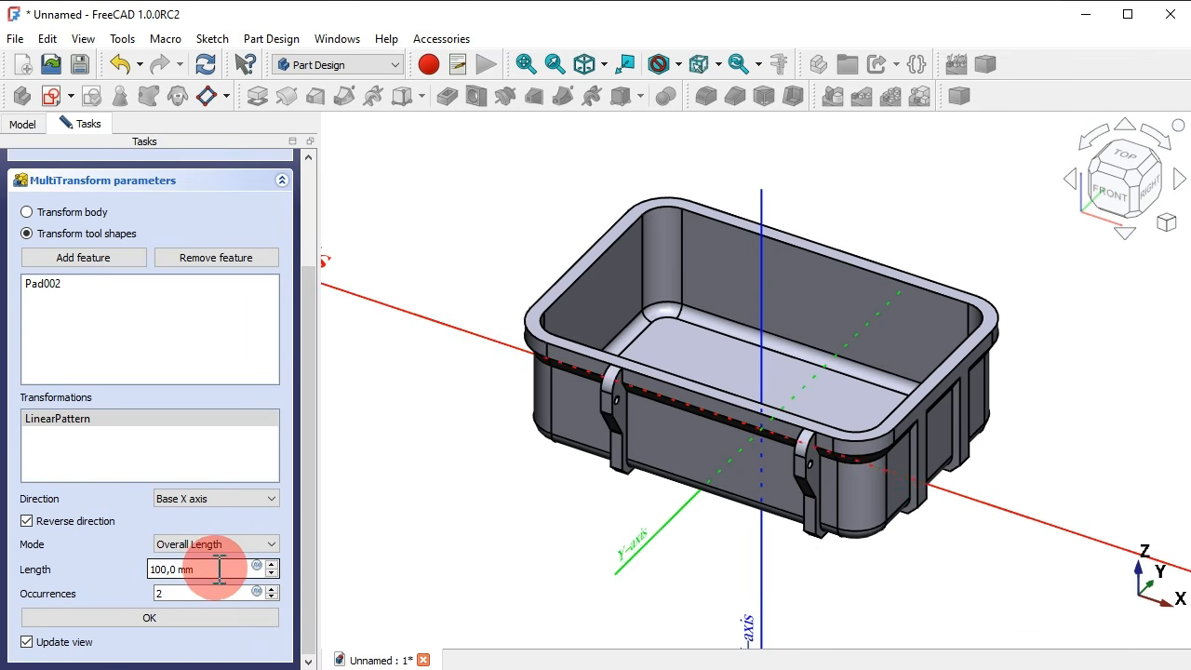
key("BackSpace")
key("BackSpace")
key("BackSpace")
key("BackSpace")
key("BackSpace")
left_click_drag(215, 596, 95, 592)
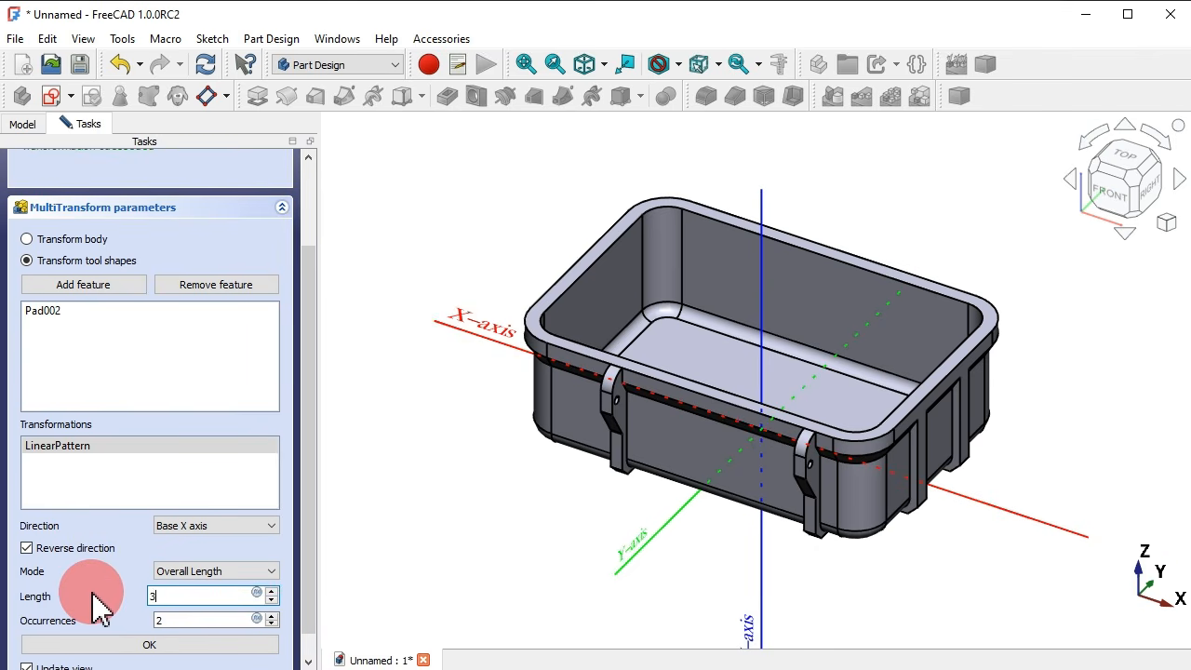
left_click(484, 554)
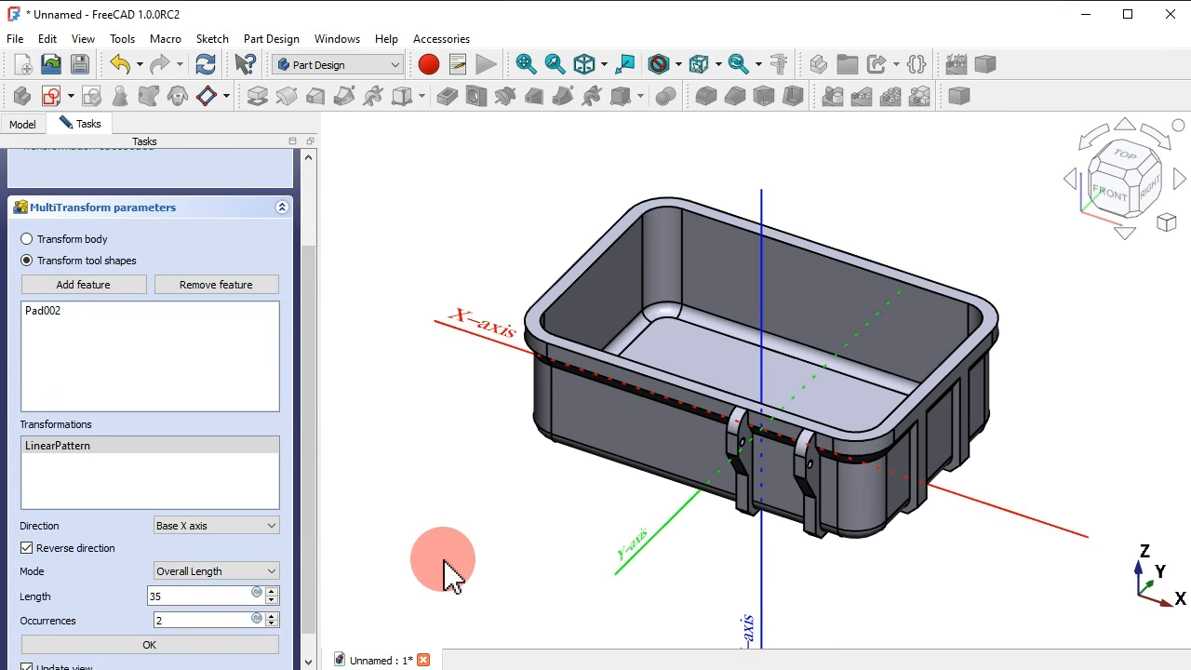
left_click(197, 645)
Add a mirrored transformation about the base YZ plane and finish the MultiTransform of the brackets.
left_click(195, 486)
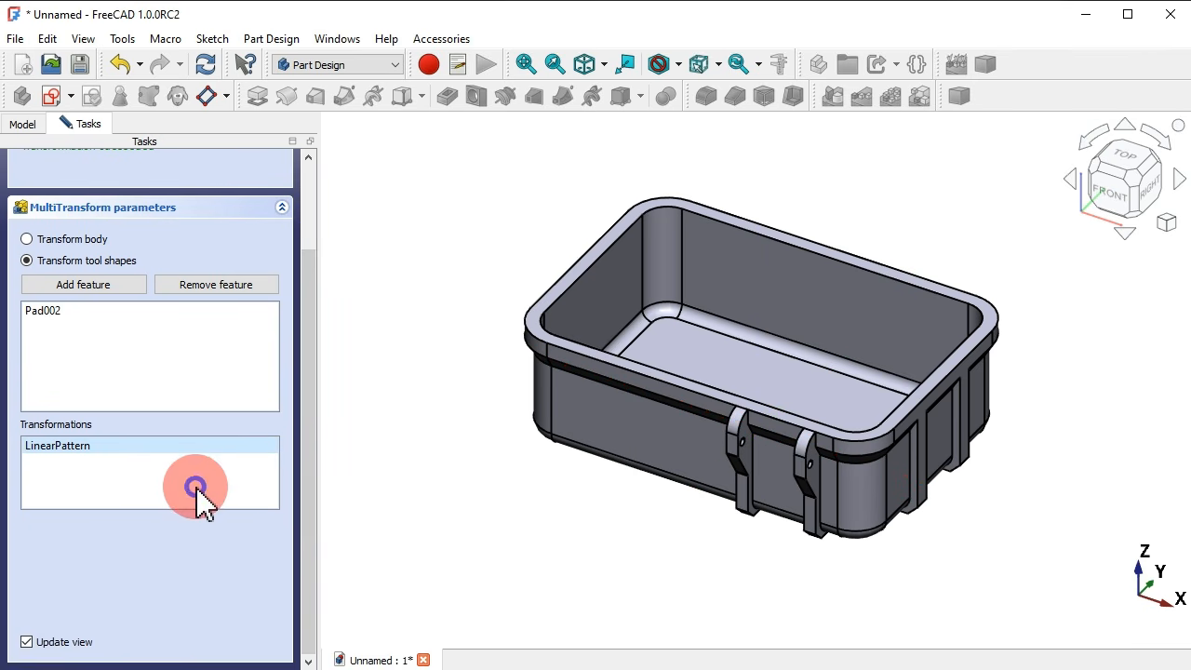
right_click(196, 486)
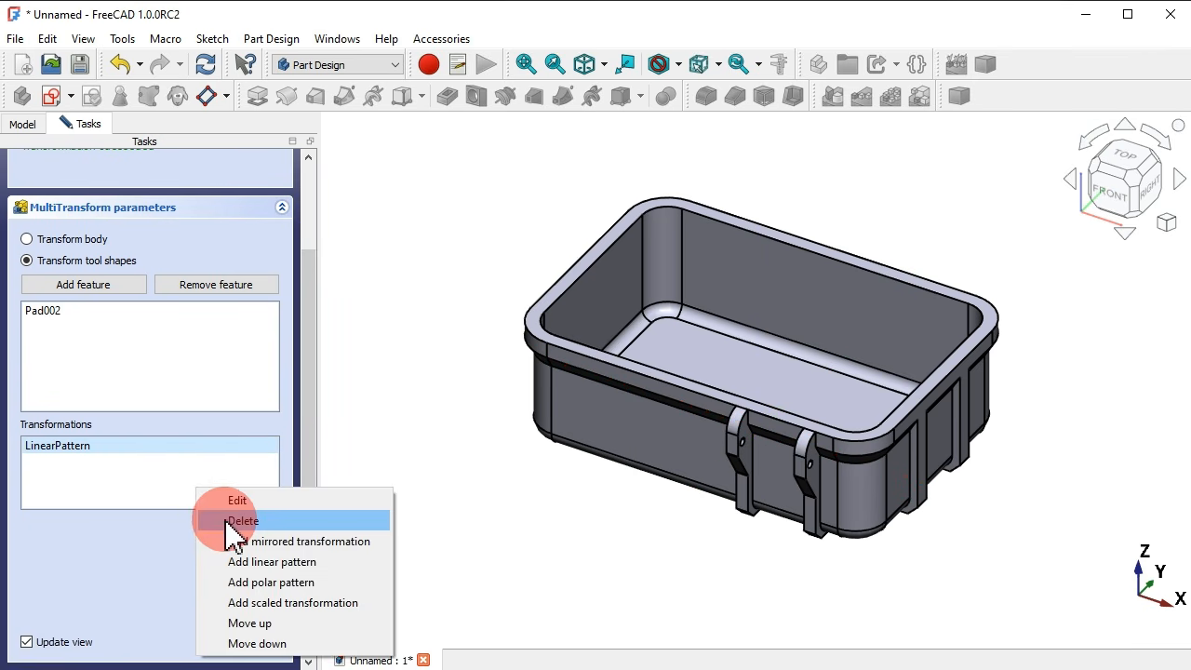
left_click(310, 542)
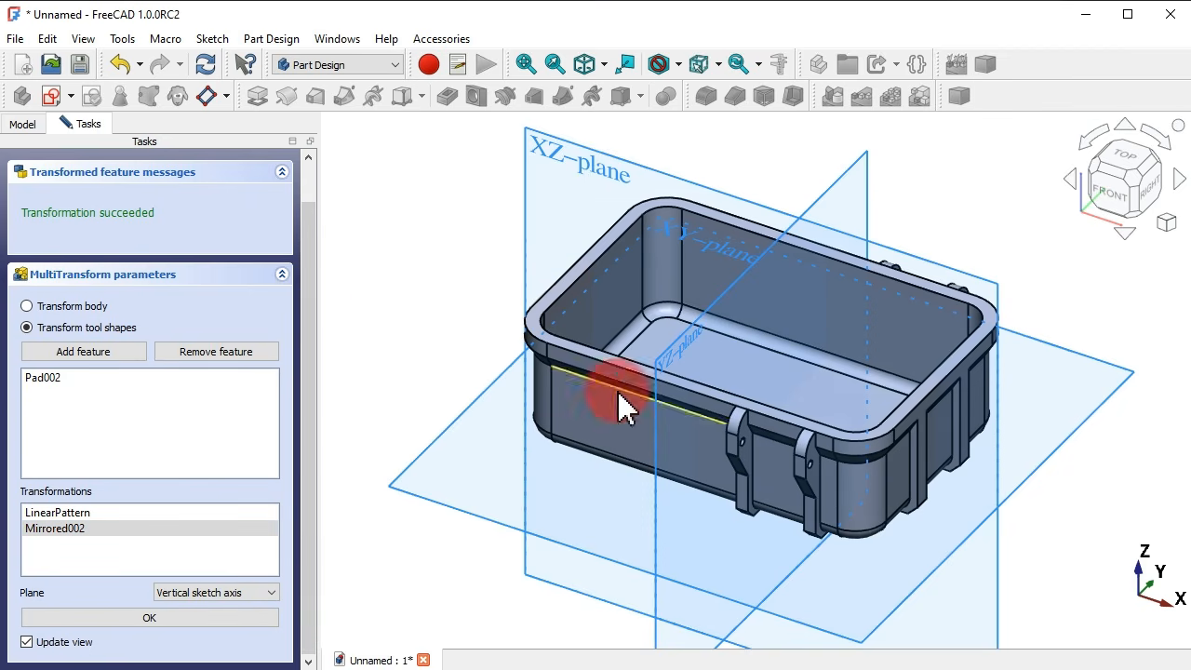
left_click(204, 592)
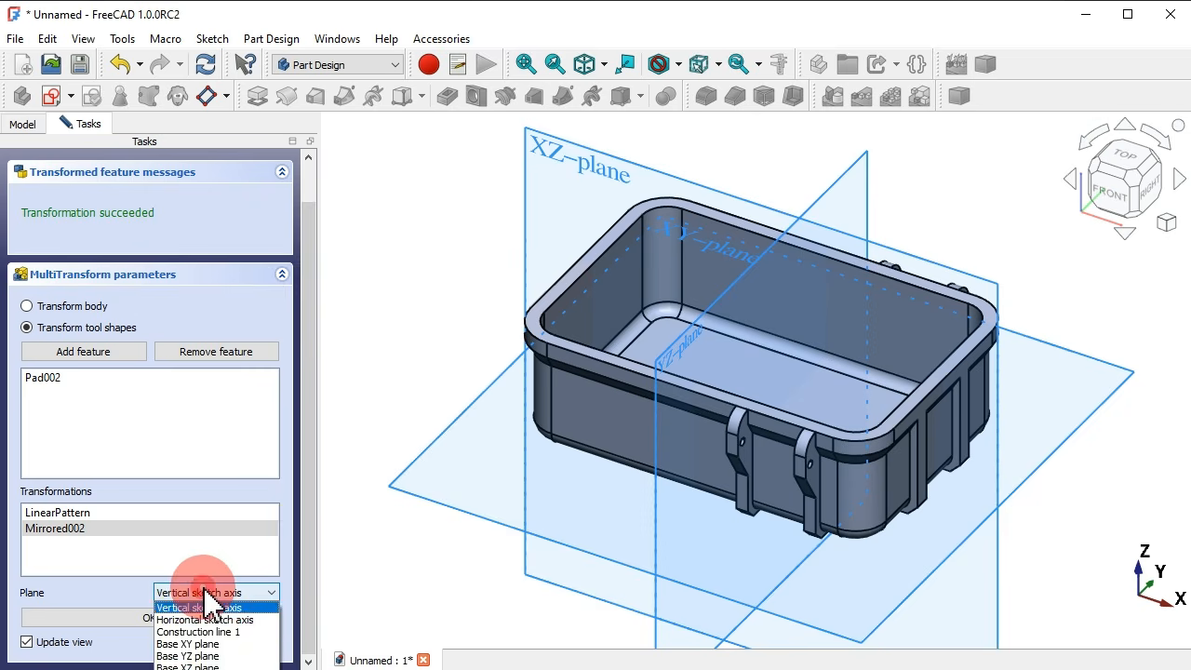
left_click(224, 655)
left_click(244, 616)
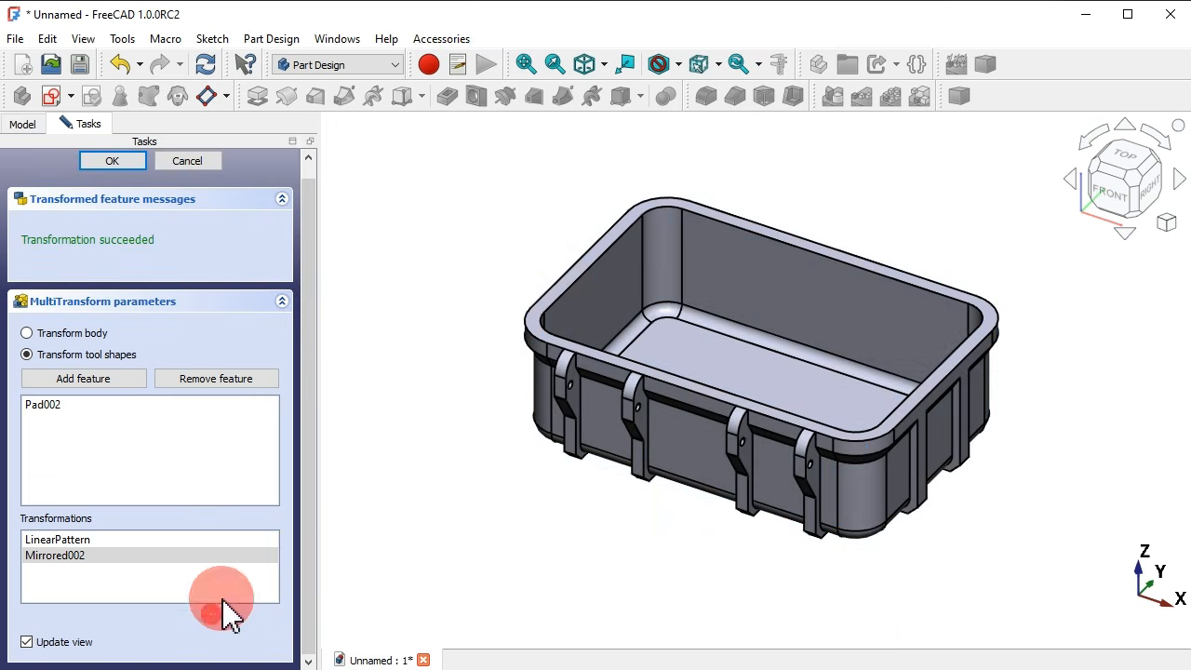
left_click(110, 161)
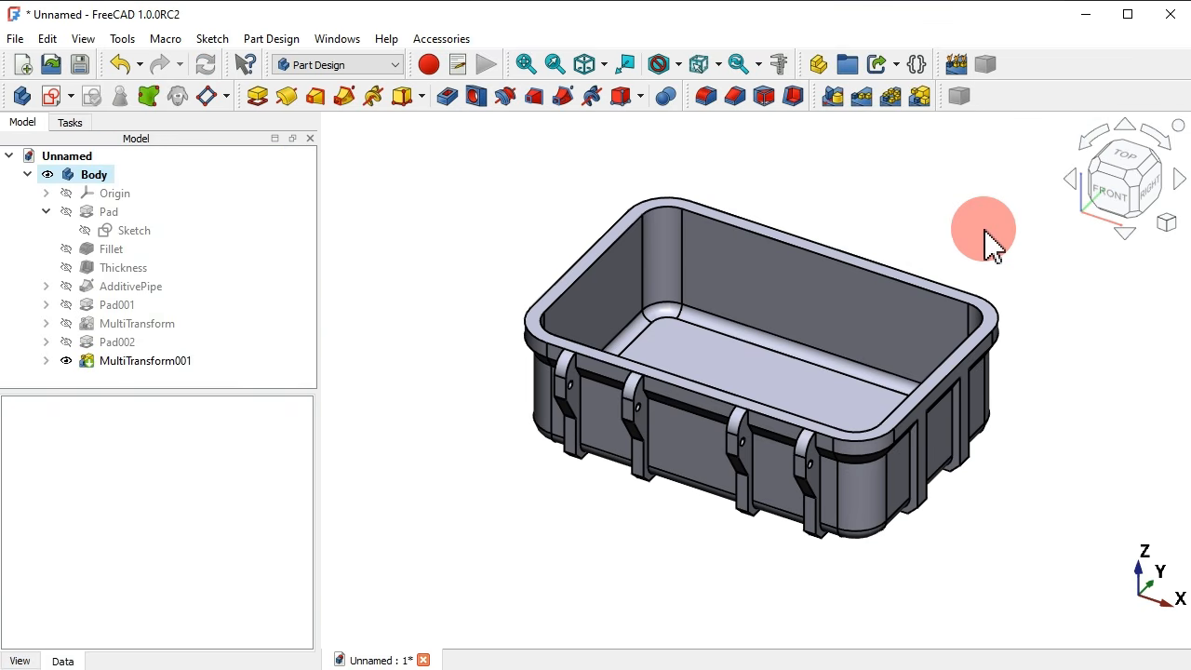
Create a new sketch on the YZ plane and section the model at the sketch plane.
left_click(51, 96)
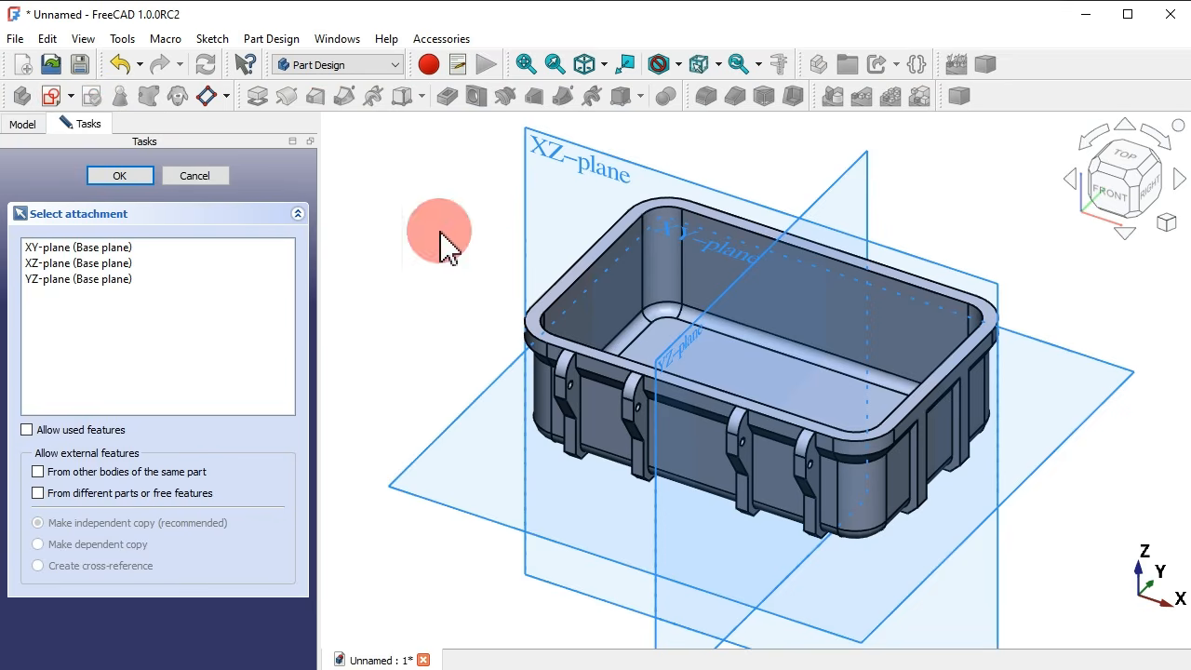
left_click(673, 360)
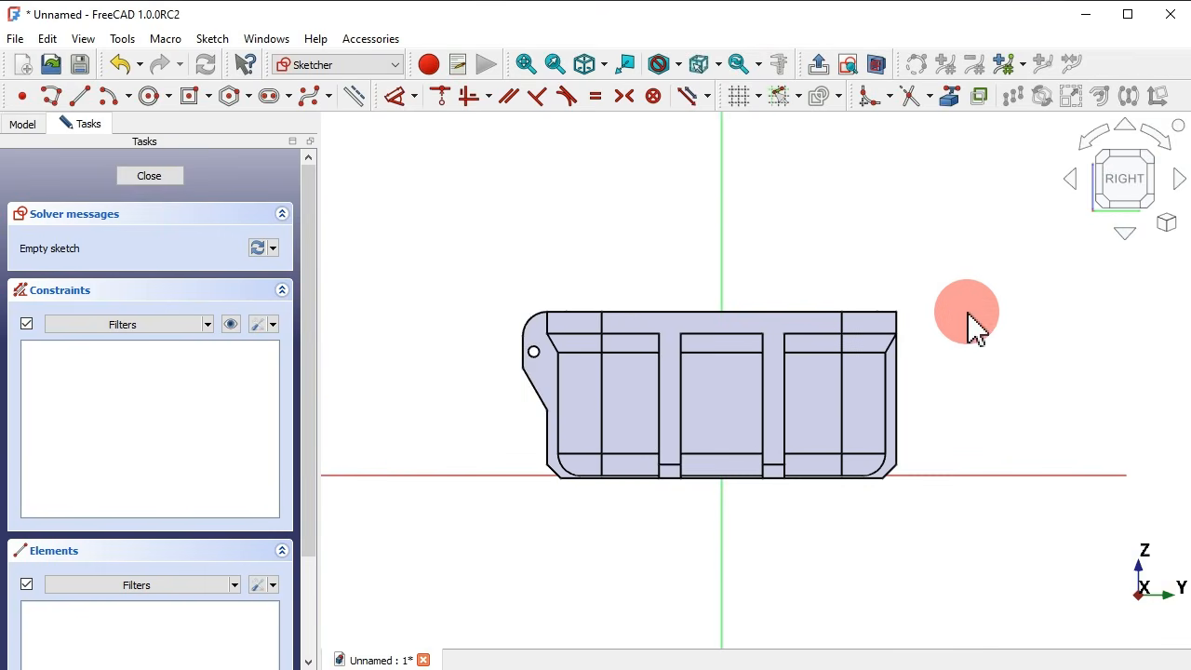
scroll(968, 315, "up", 2)
left_click(876, 65)
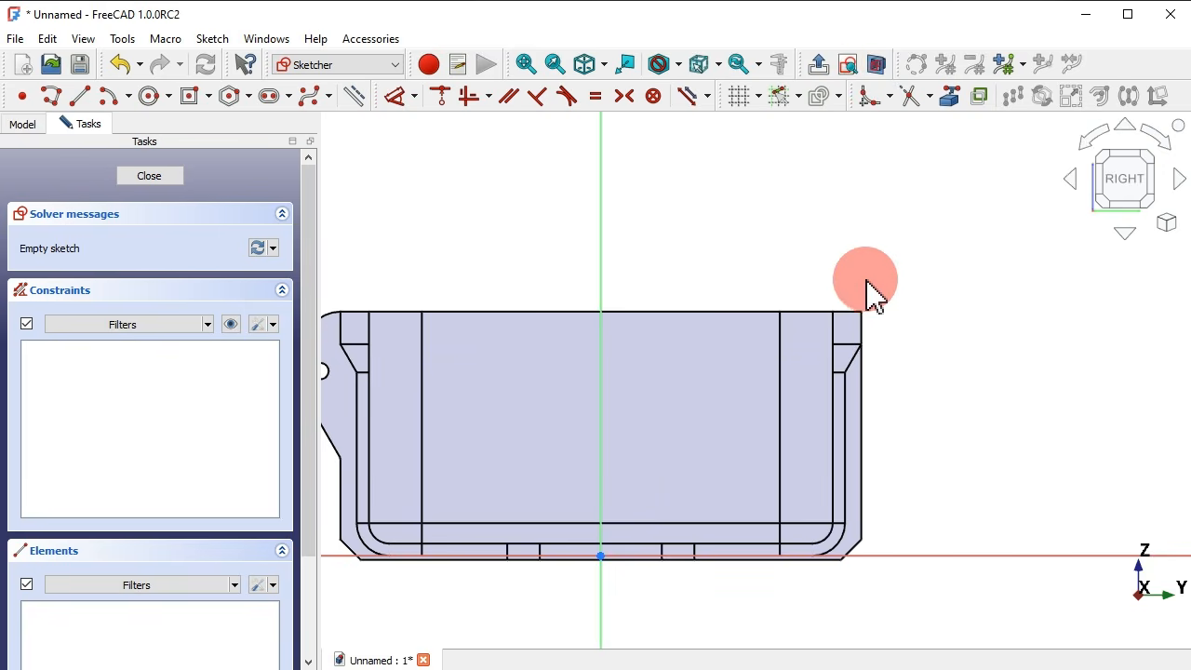
scroll(864, 292, "up", 2)
Project the back rim's outer top corner and its slanted underside edge into the sketch as external geometry.
left_click(951, 98)
scroll(921, 279, "up", 2)
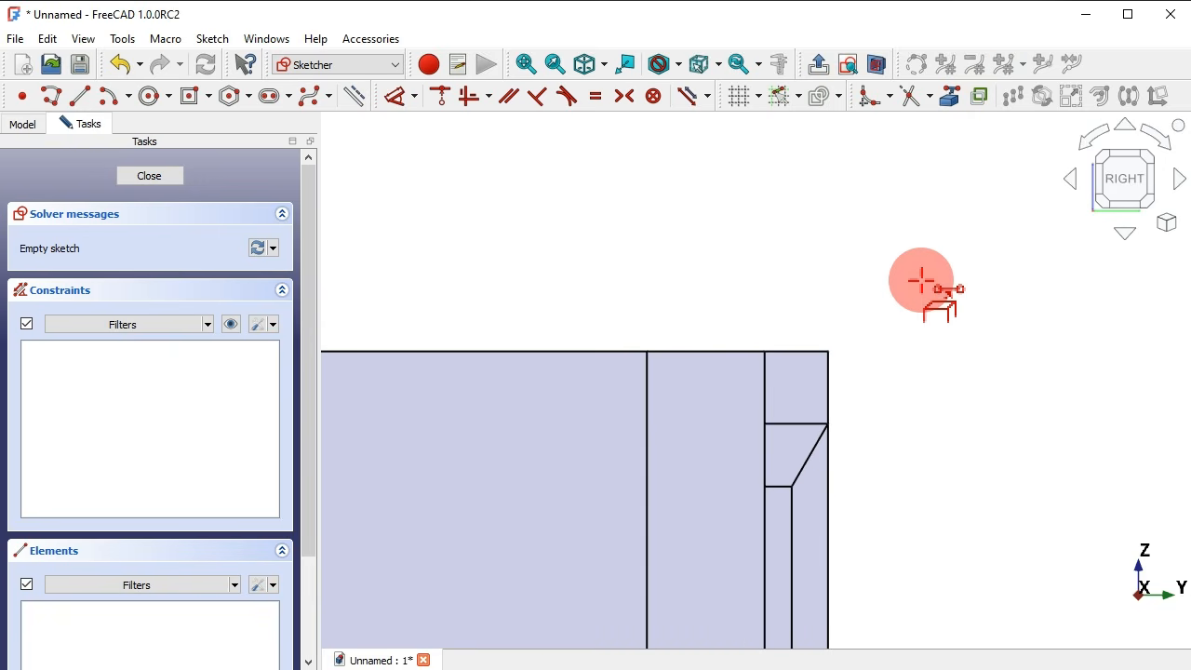
left_click(854, 342)
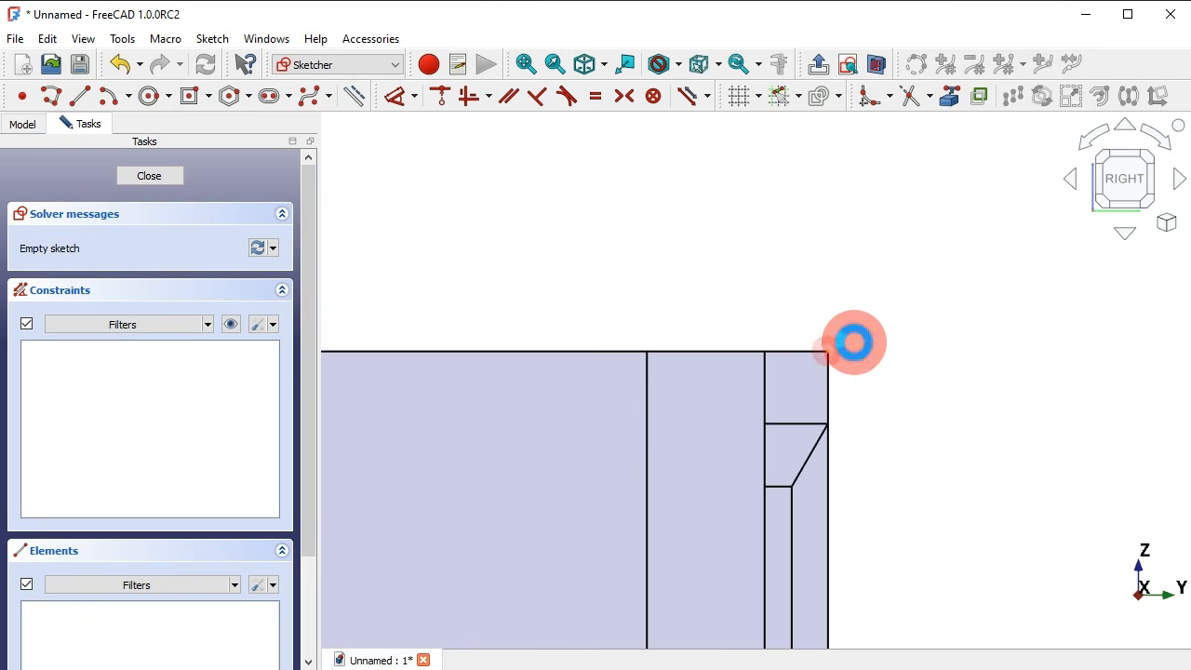
left_click(820, 435)
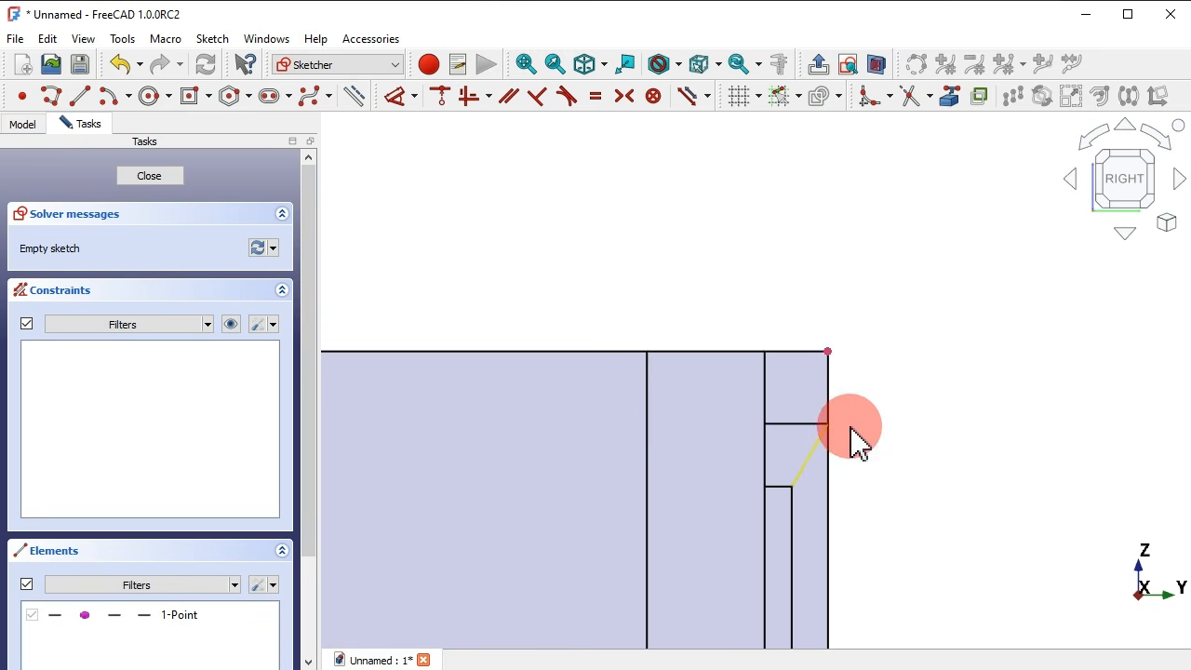
Draw a closed polyline from the rim's lower outer corner: slanted line, vertical line, rounded arc top, and a vertical return side about 25 mm long.
left_click(53, 96)
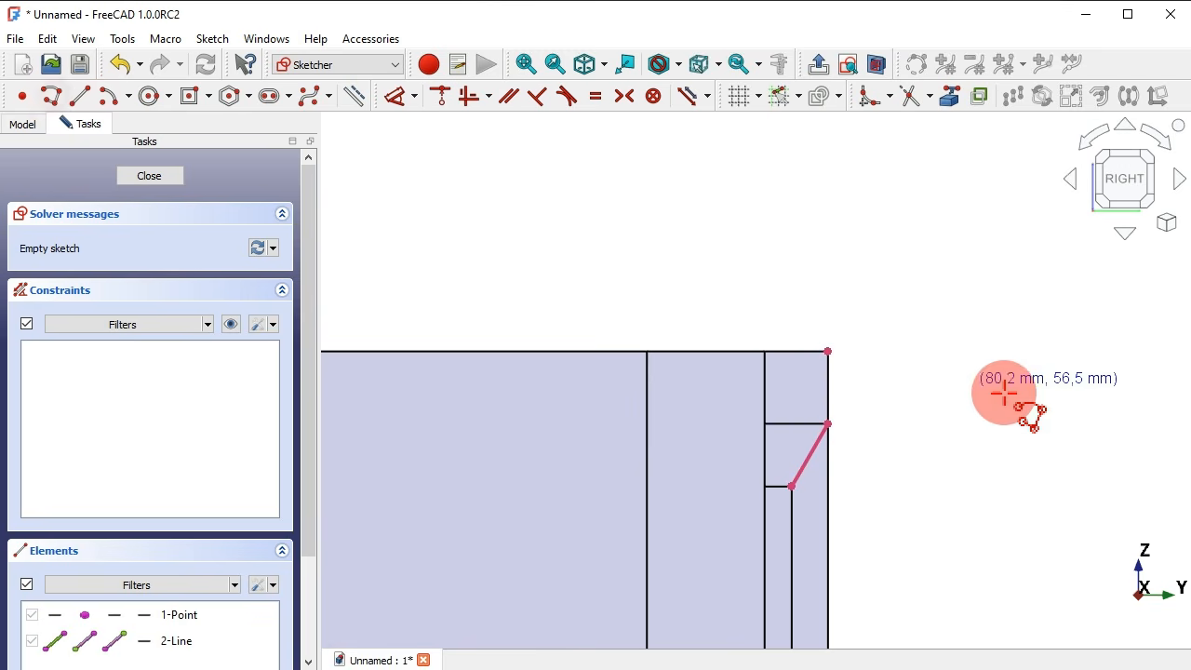
left_click(827, 426)
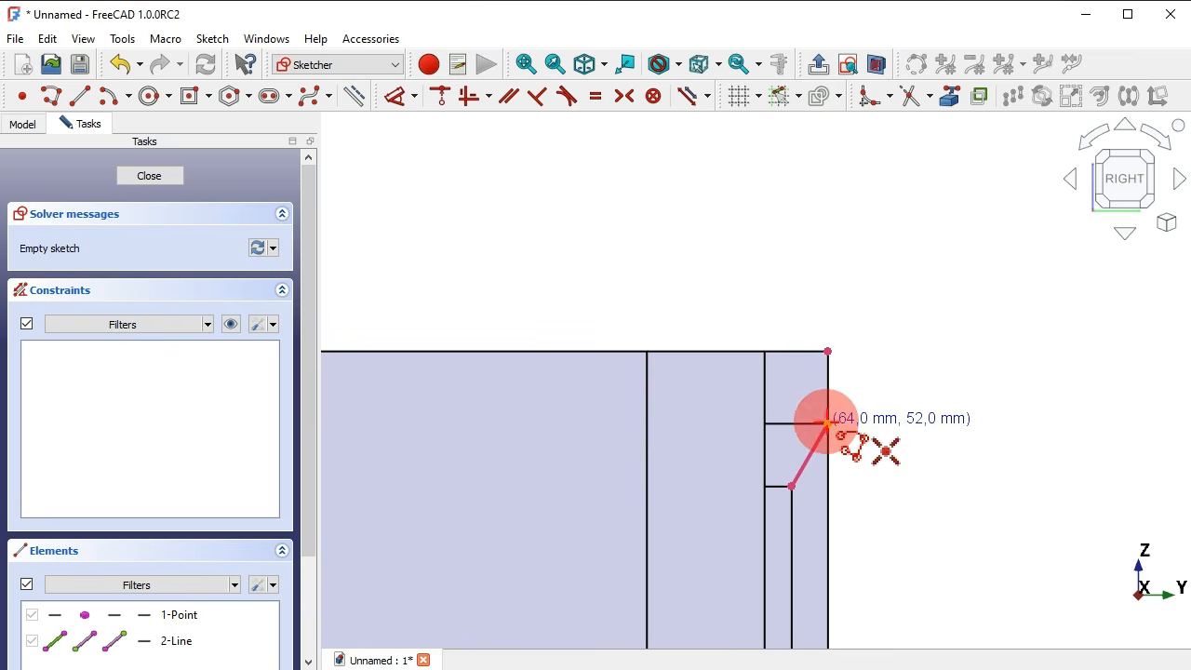
left_click(919, 309)
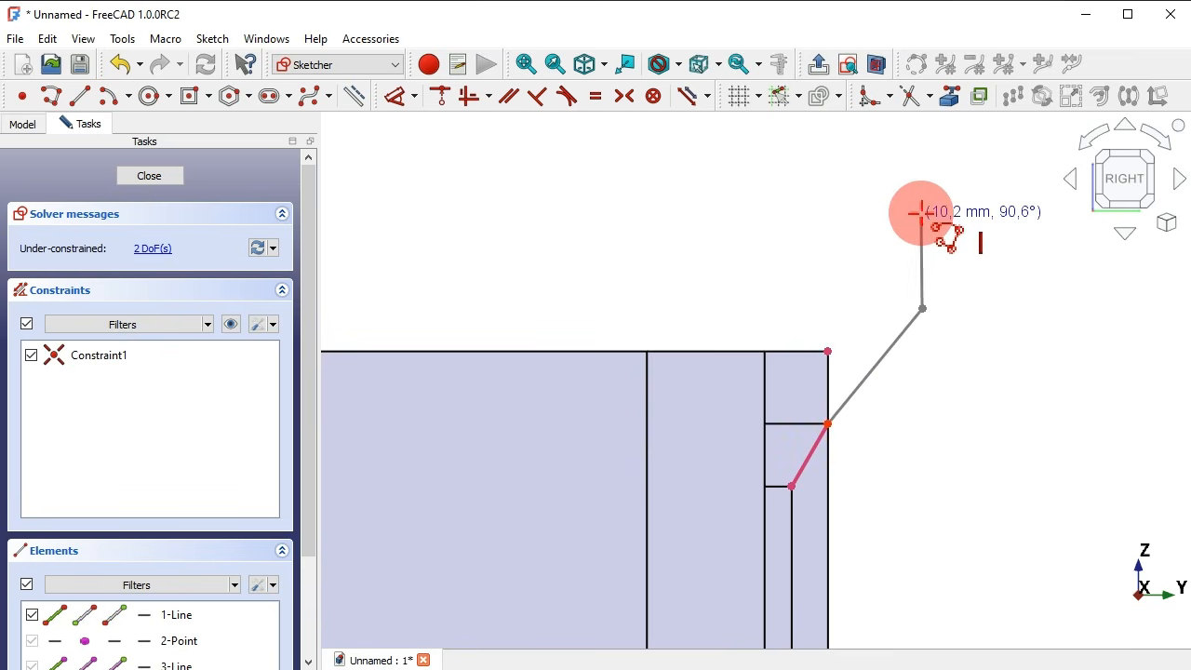
left_click(922, 201)
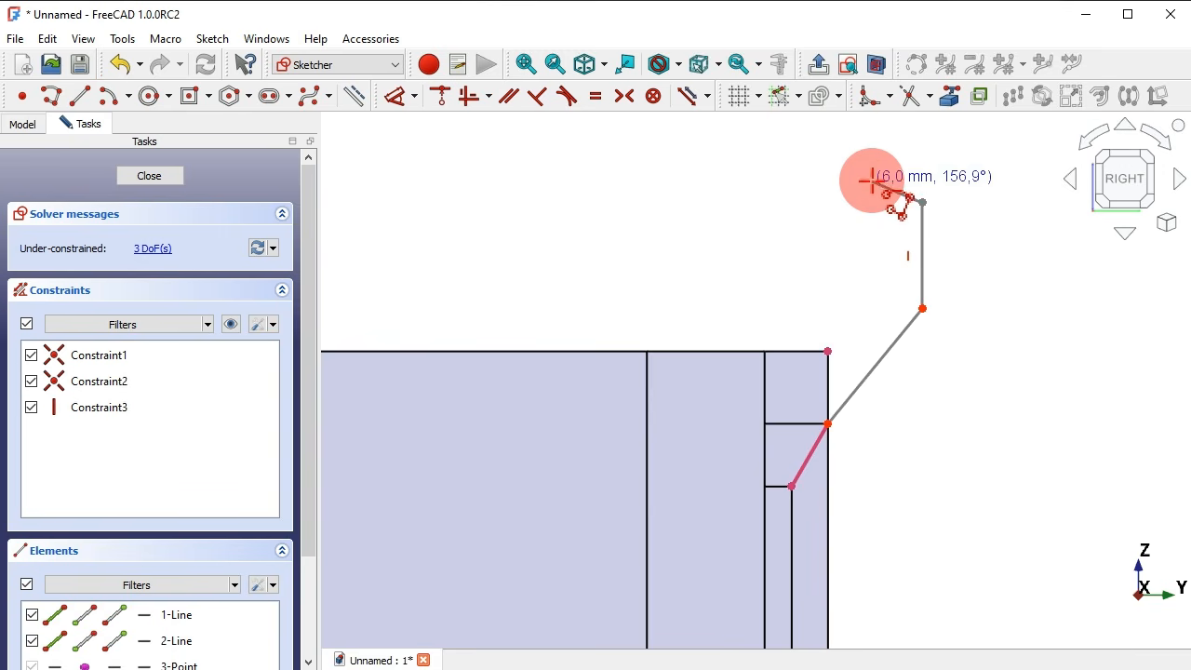
left_click(830, 198)
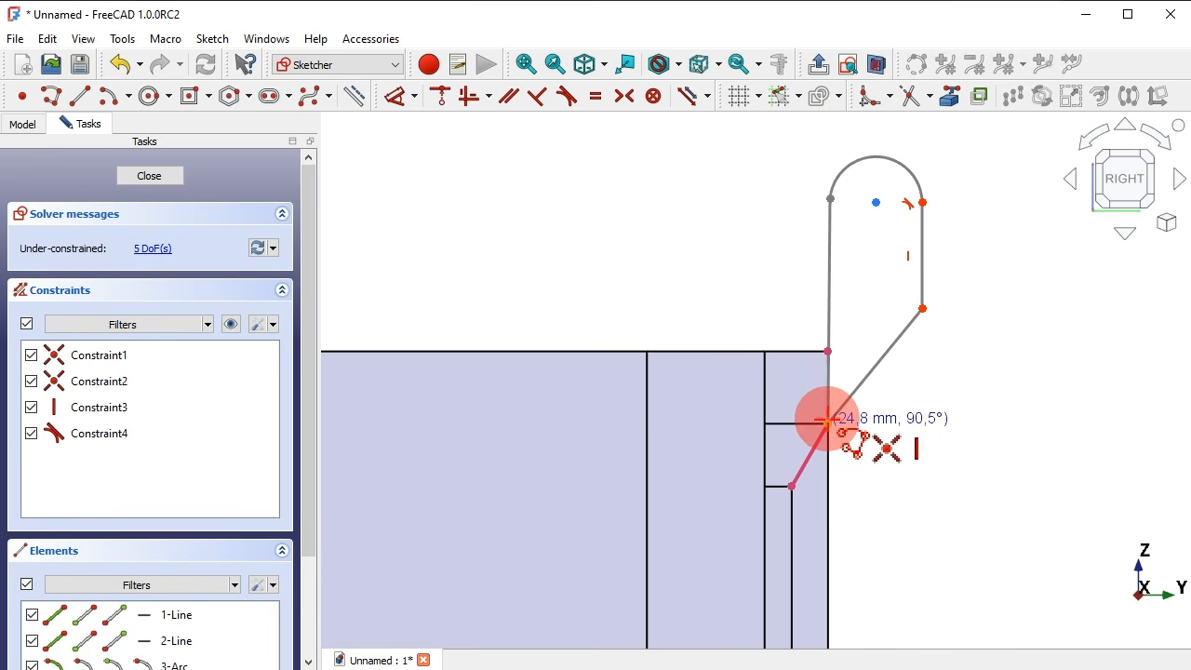
left_click_drag(827, 423, 960, 380)
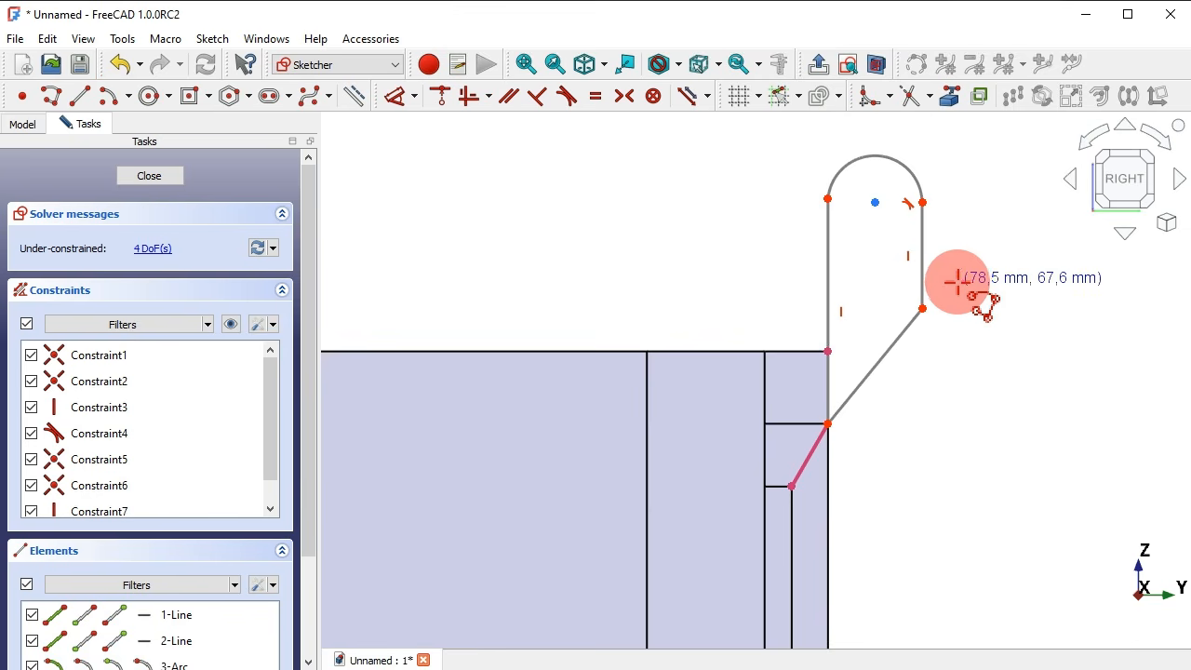
left_click(507, 196)
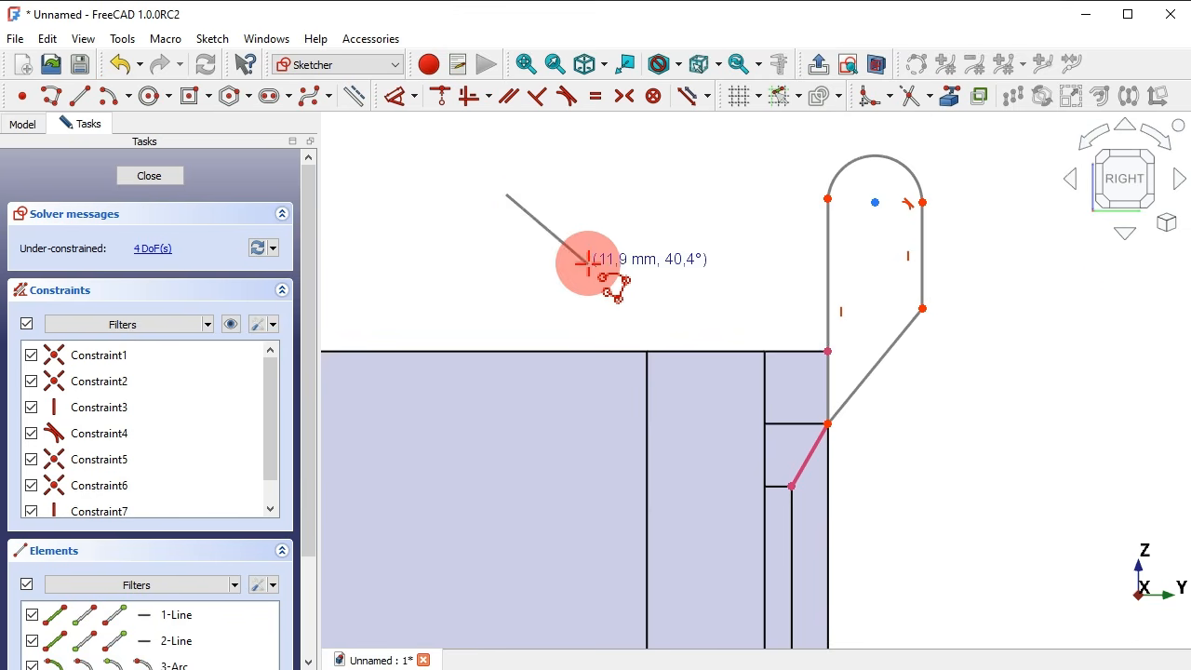
key("Escape")
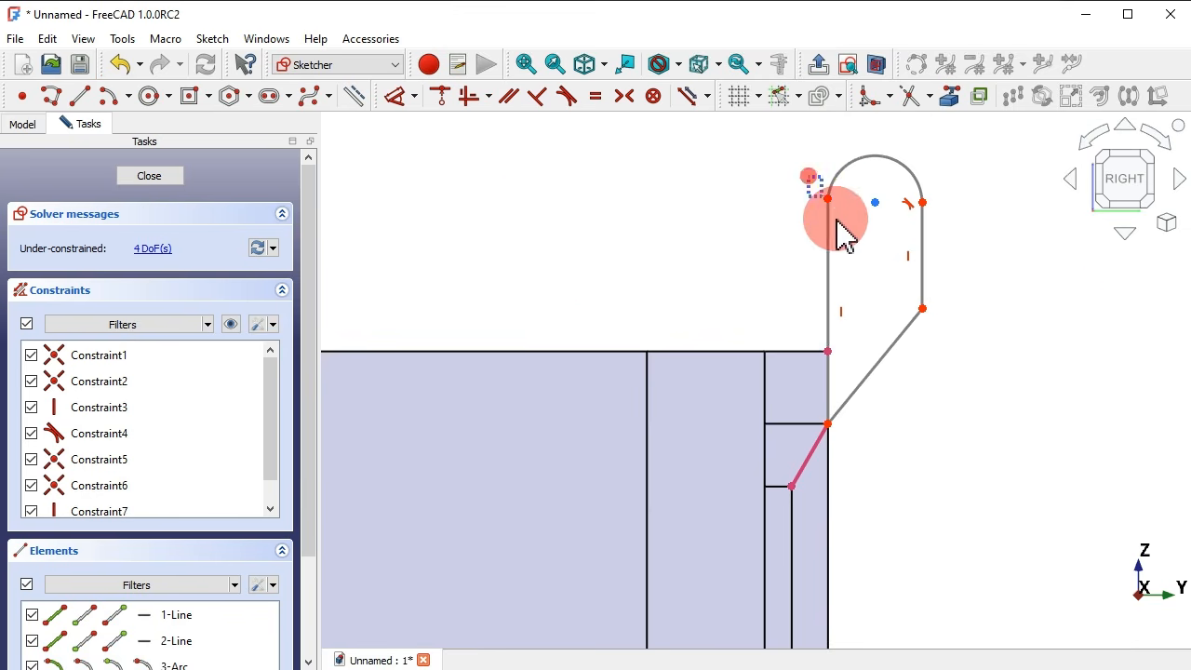
Make the arc tangent to the vertical line beside the rim, and the slanted line parallel to the projected rim edge.
left_click(569, 102)
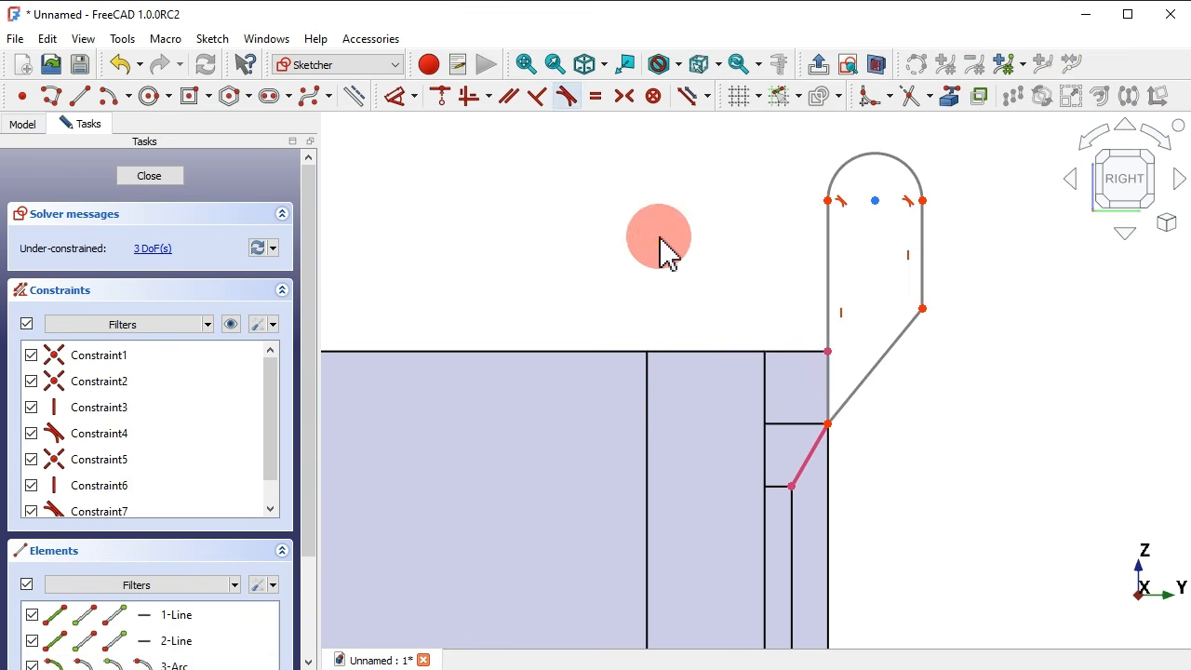
left_click(865, 394)
left_click(810, 468)
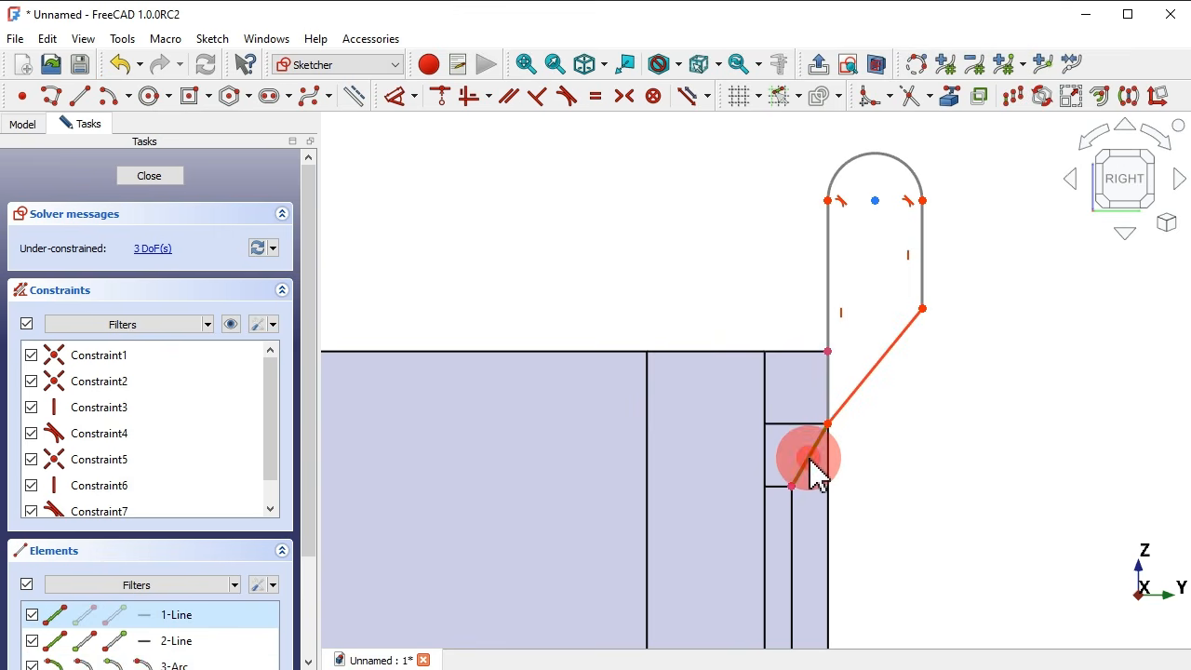
left_click(510, 97)
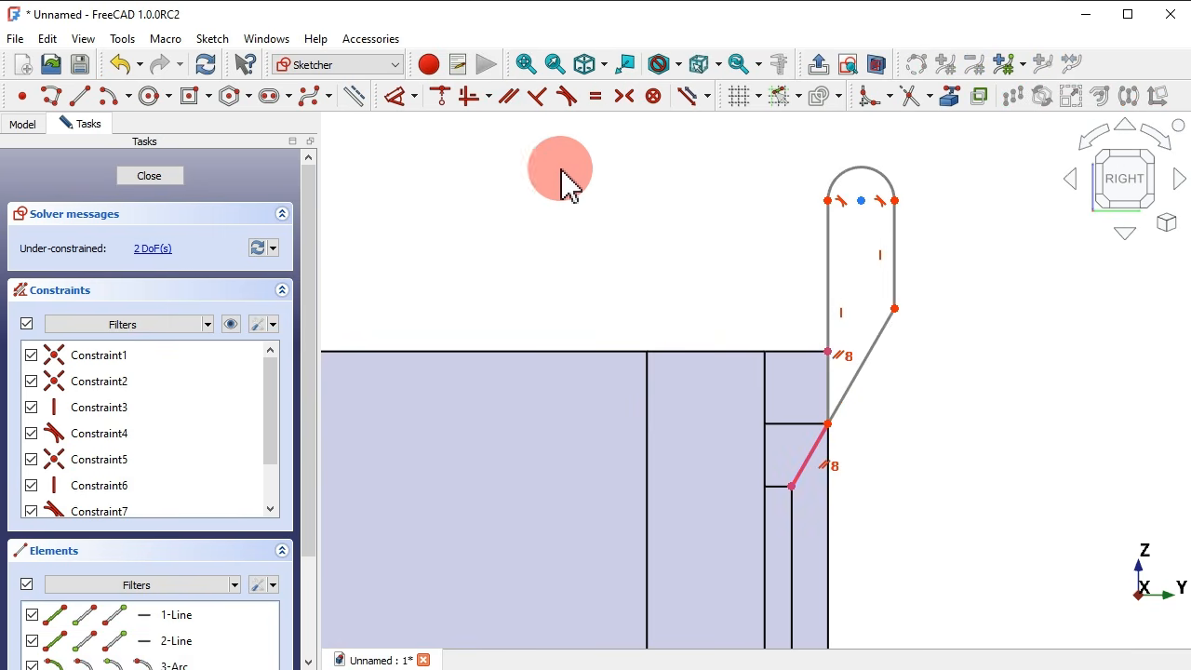
Constrain the diameter of the hinge profile's rounded top arc to 5 mm.
left_click(414, 97)
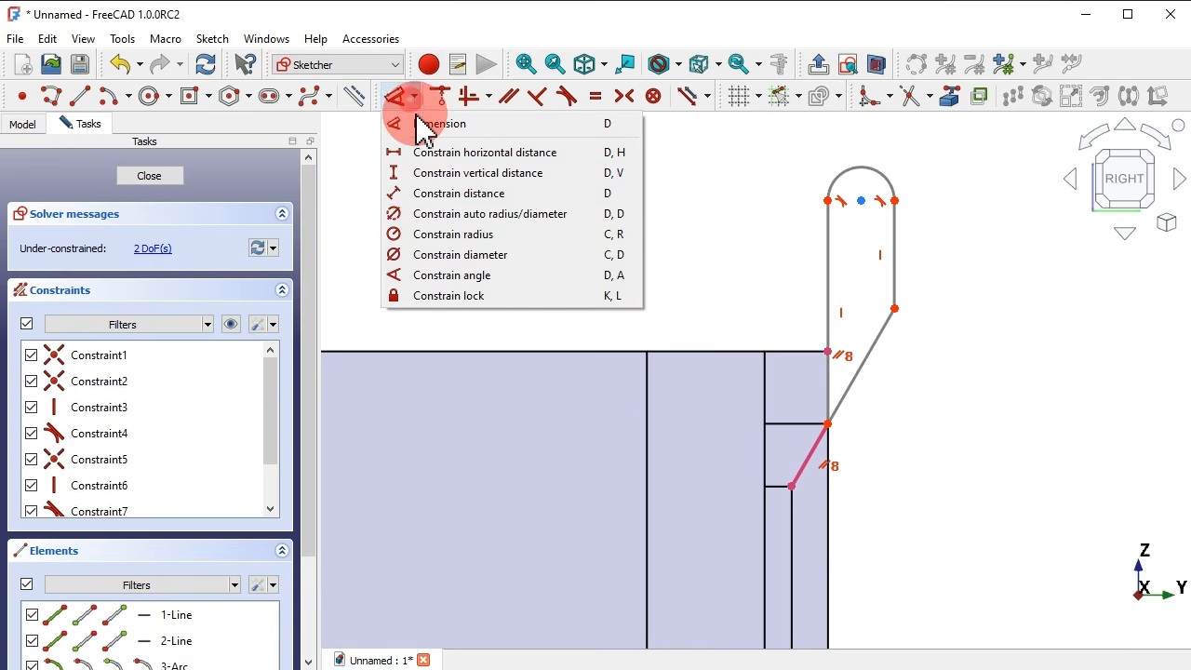
left_click(495, 254)
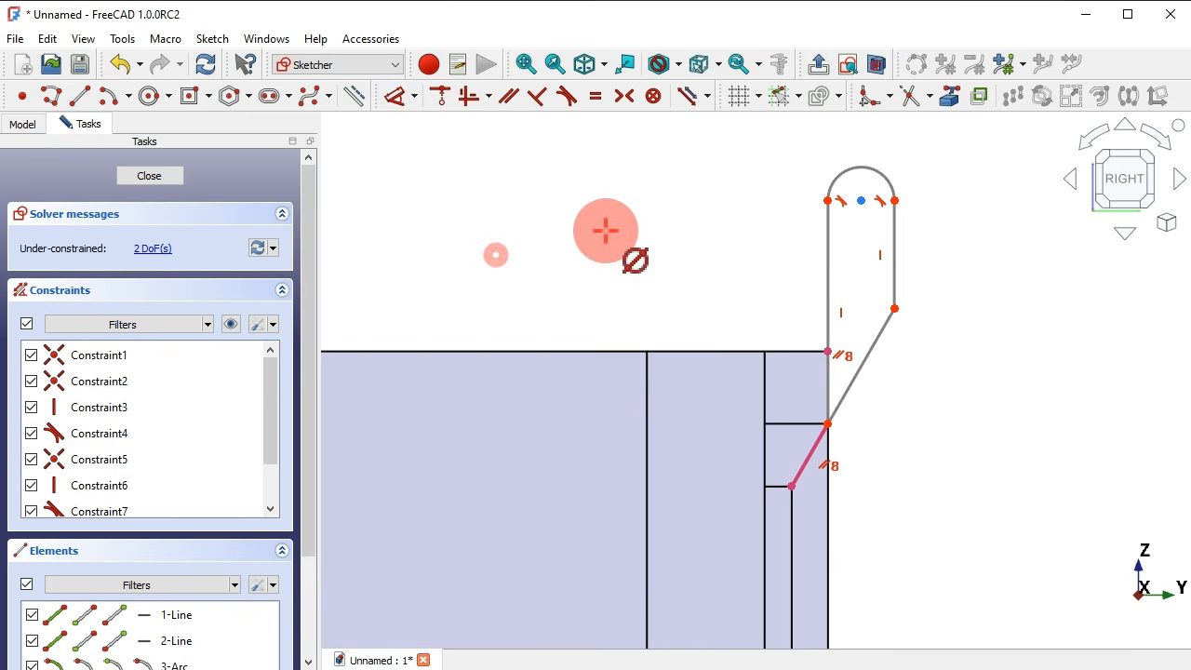
left_click(868, 164)
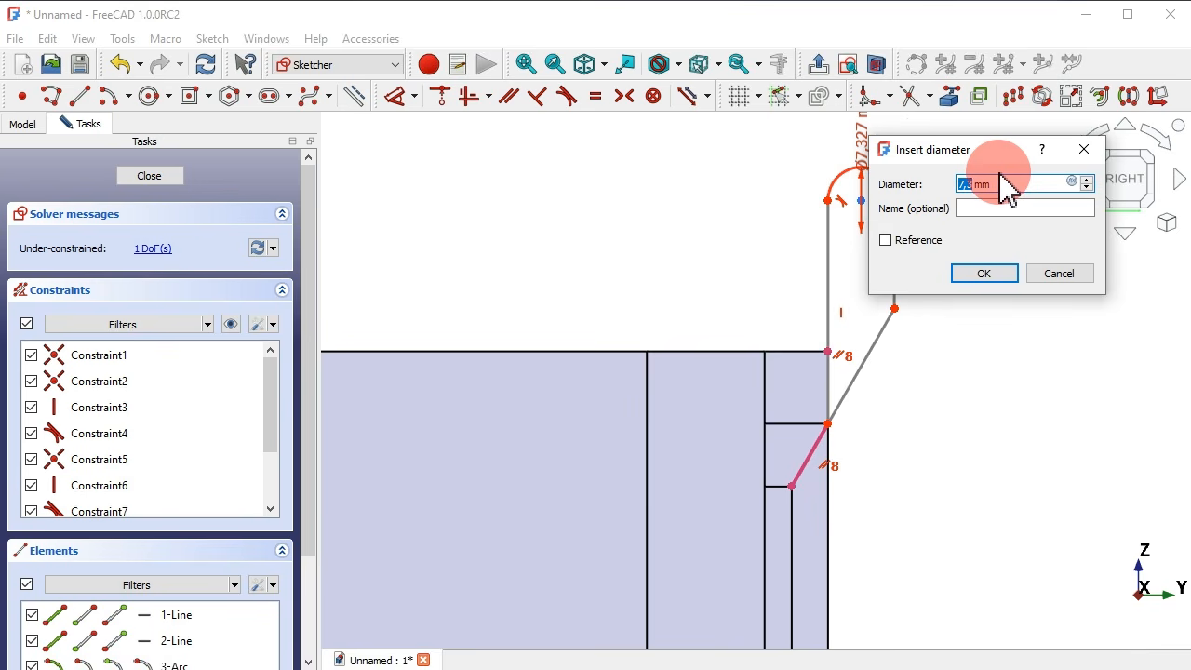
type("5")
key("Return")
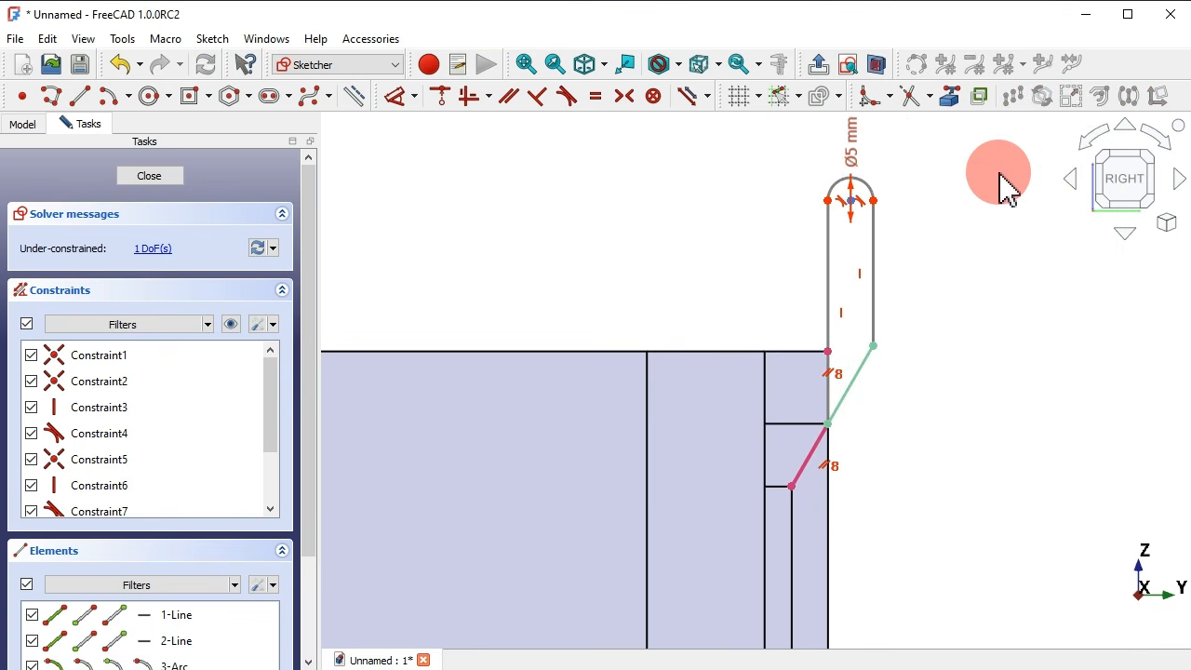
Constrain the vertical distance from the rim's projected top corner to the arc's adjoining end point to 2.5 mm.
left_click(392, 96)
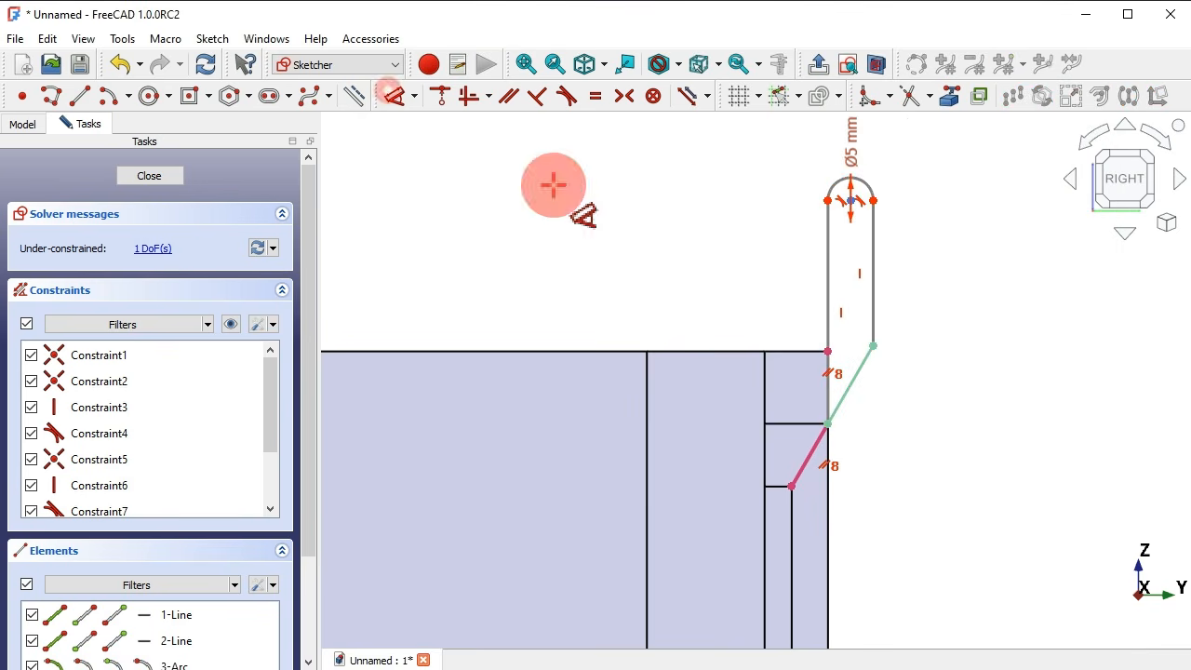
left_click(829, 350)
scroll(827, 171, "up", 5)
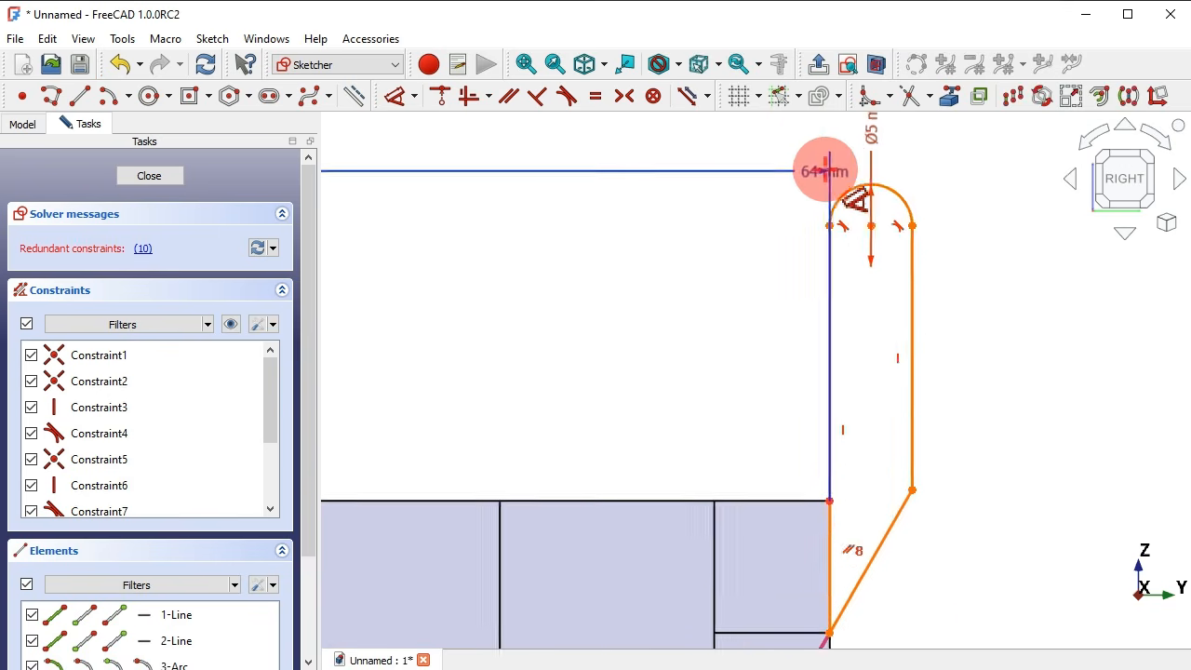
left_click(831, 249)
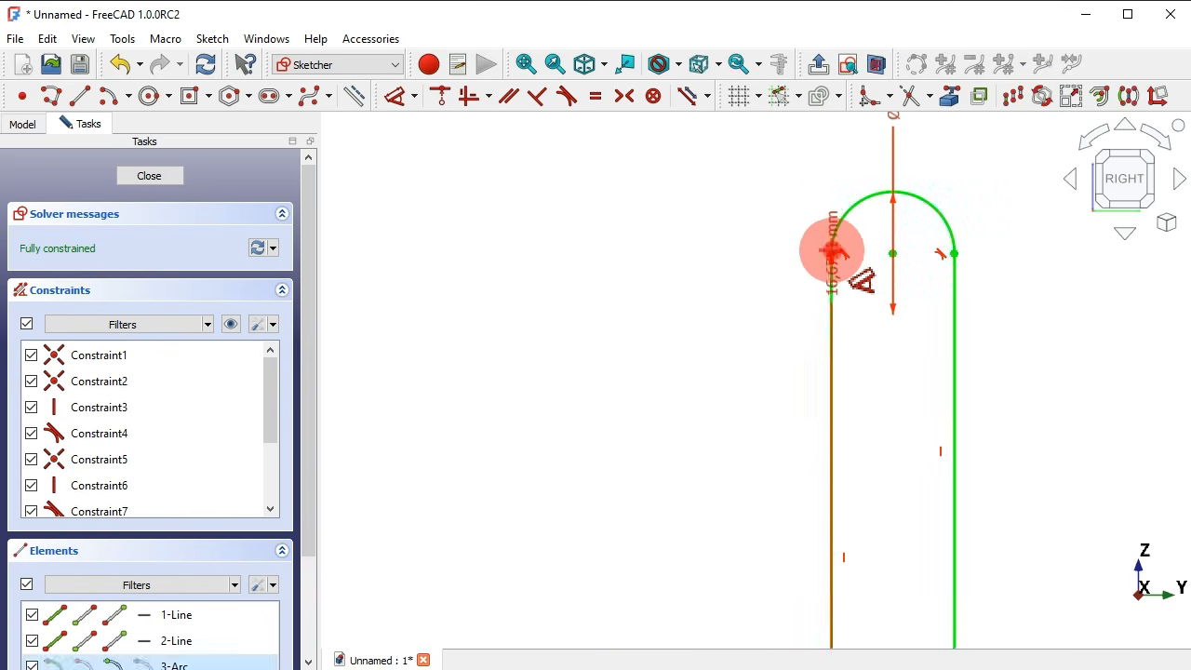
scroll(753, 273, "down", 3)
left_click(713, 332)
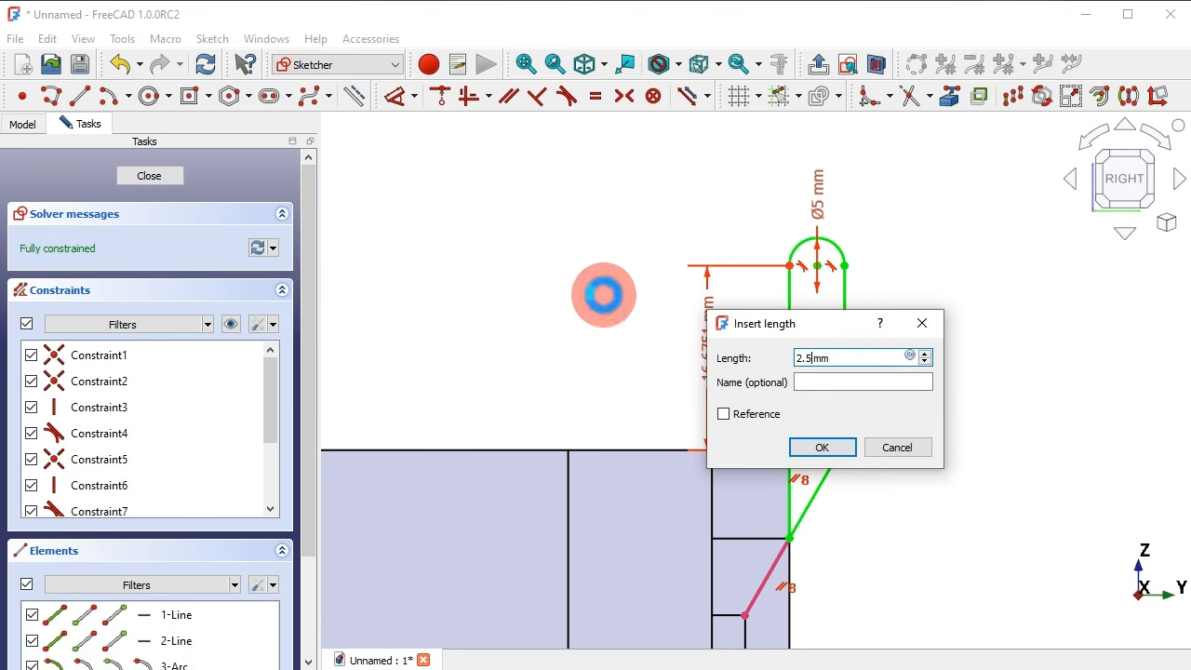
key("Return")
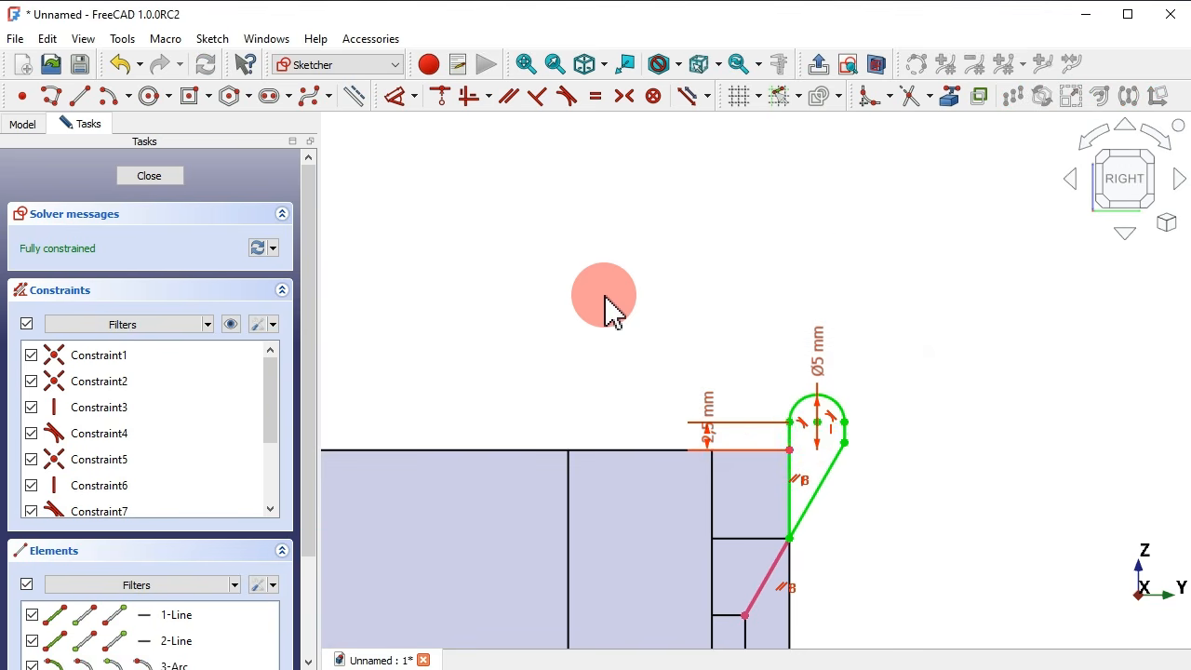
Hide the sketch constraints, add a 3 mm diameter circle centred on the arc's centre point, and leave the sketch.
scroll(817, 431, "up", 2)
scroll(817, 431, "up", 1)
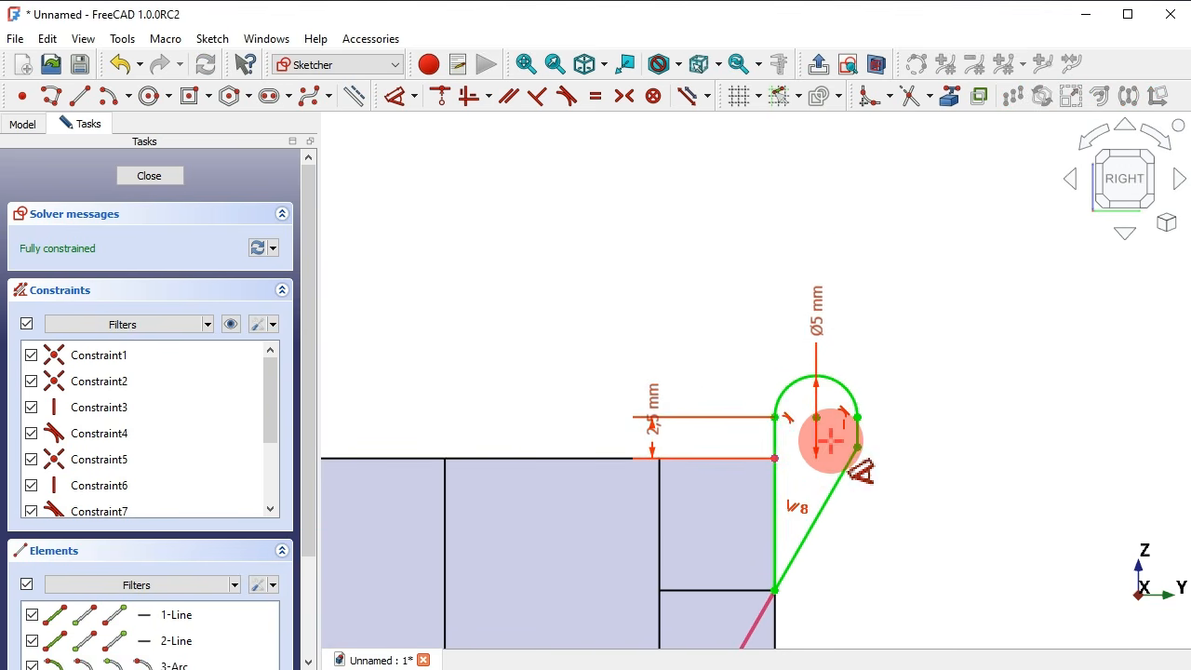
left_click(217, 323)
left_click(230, 324)
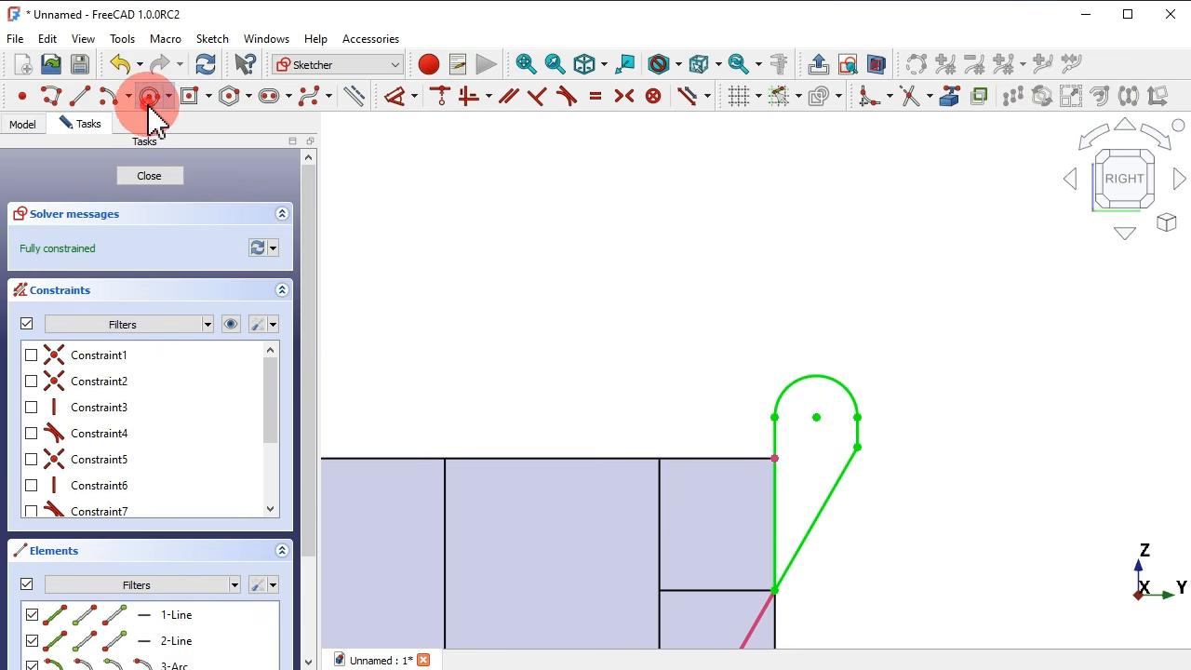
left_click(149, 96)
left_click(816, 417)
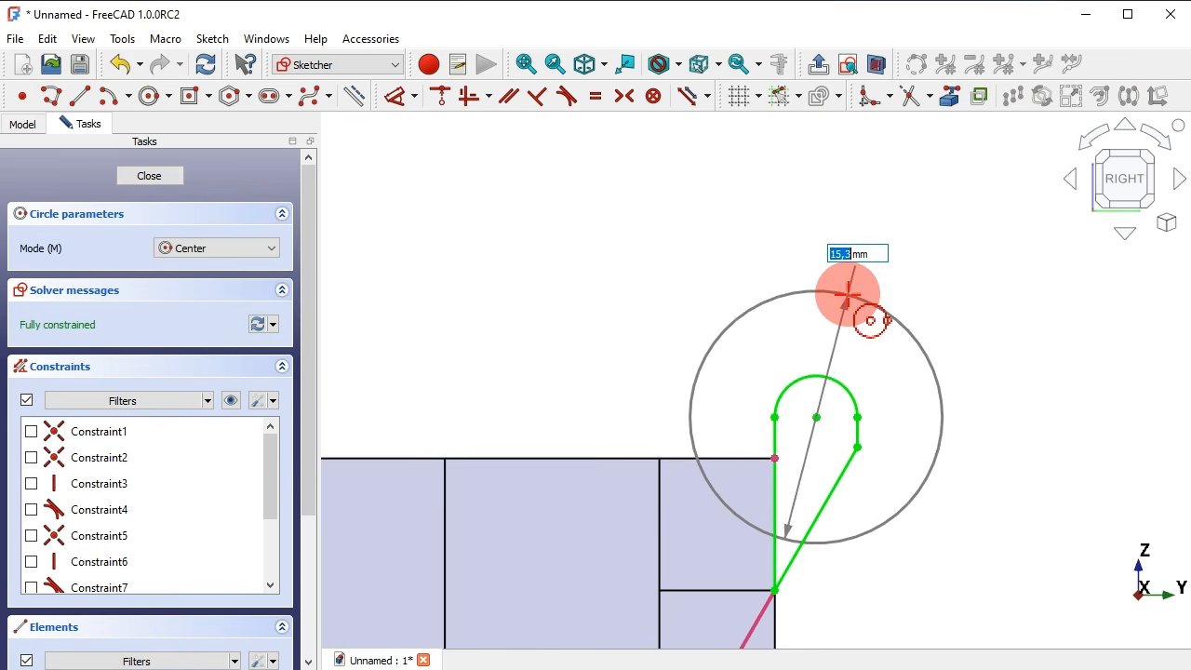
type("3")
key("Return")
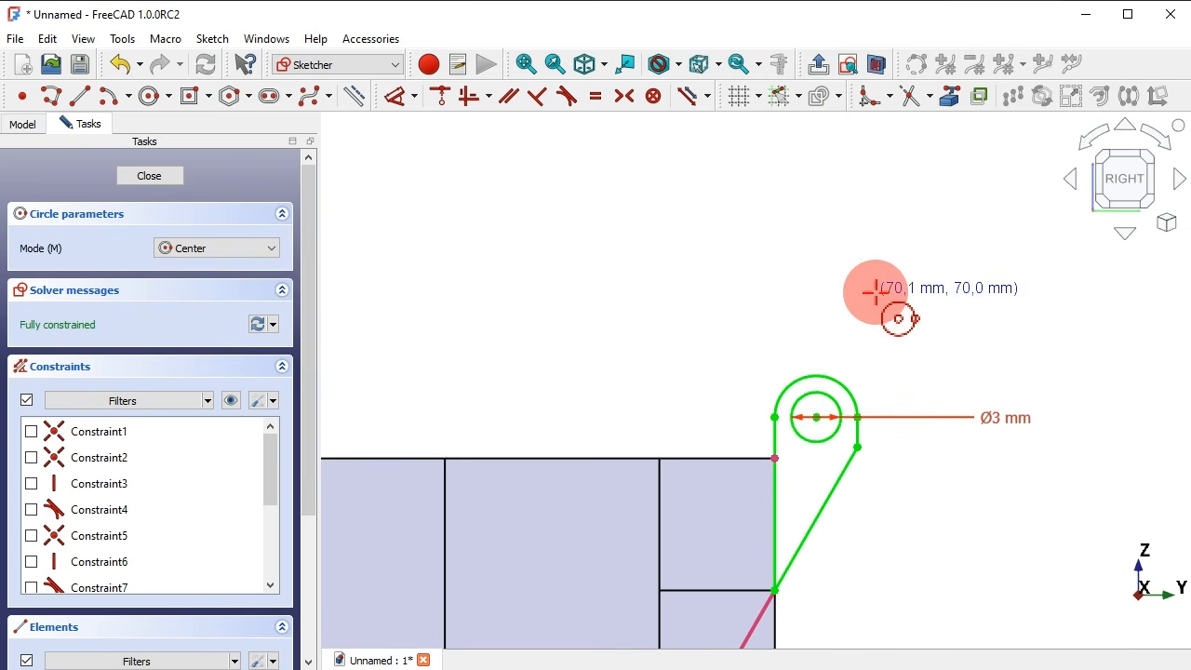
left_click(820, 65)
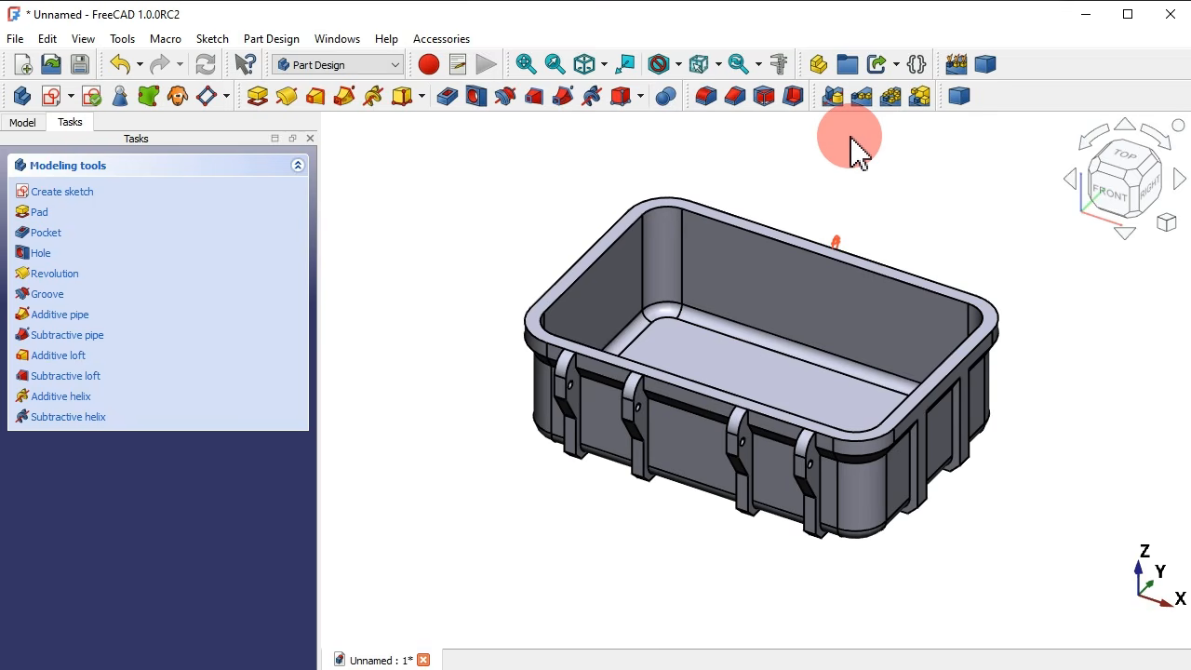
Pad the hinge lug profile to a length of 41 mm along the back rim.
left_click(258, 95)
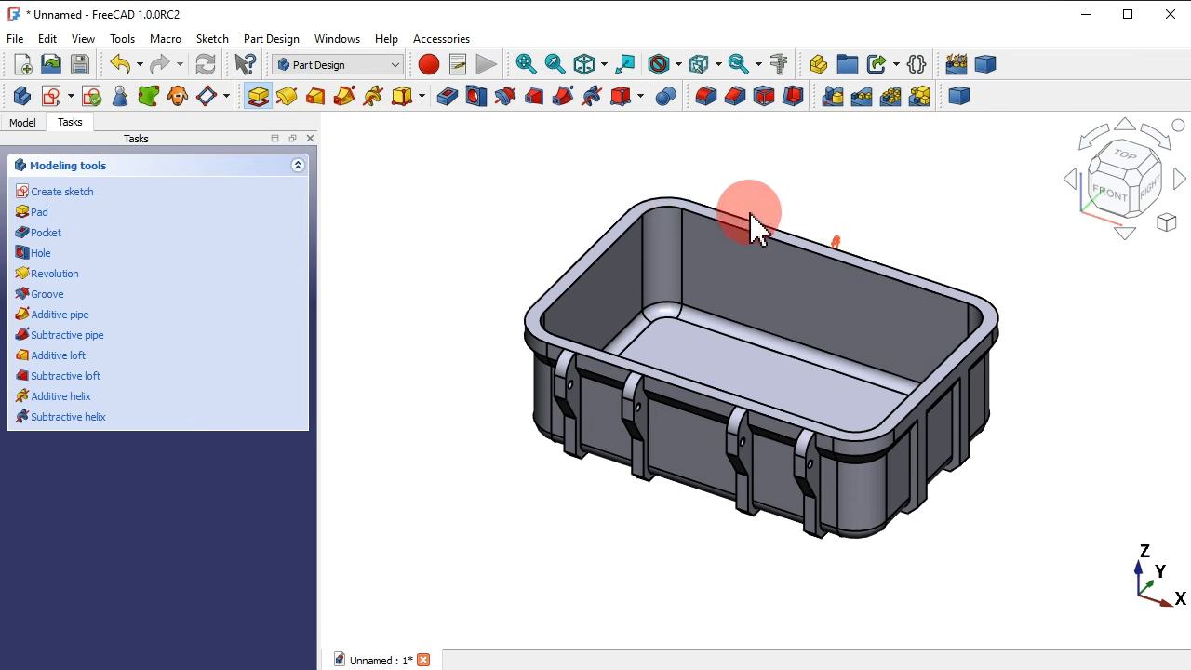
scroll(944, 224, "up", 3)
middle_click_drag(1098, 311, 831, 313)
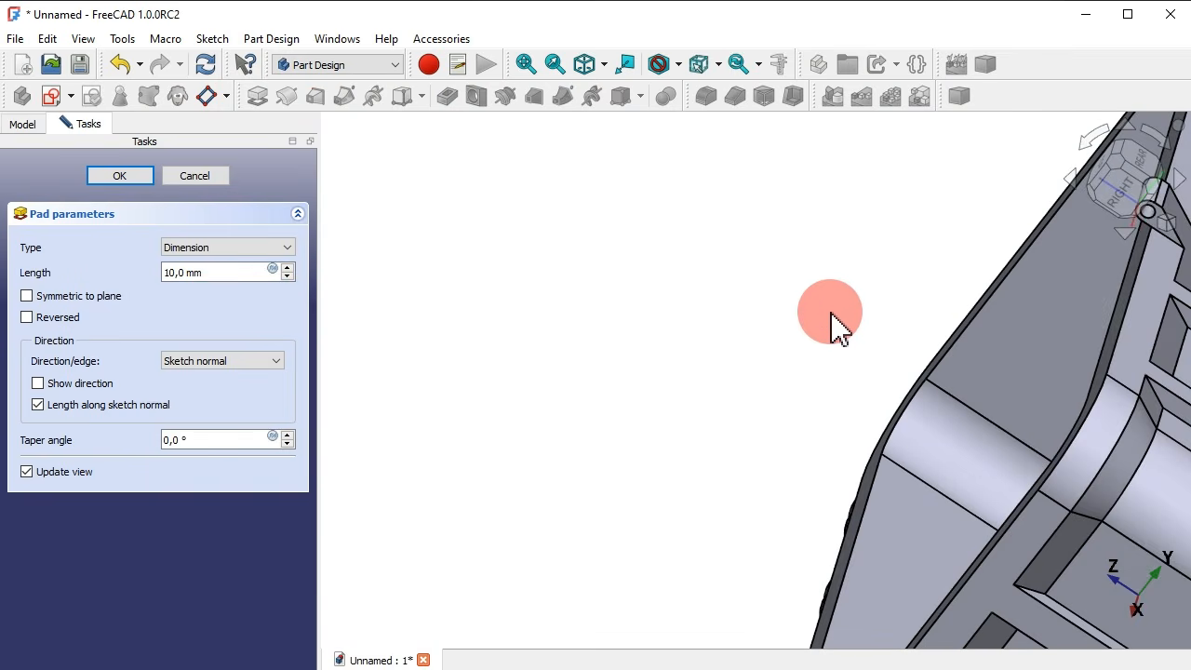
middle_click_drag(686, 266, 285, 268)
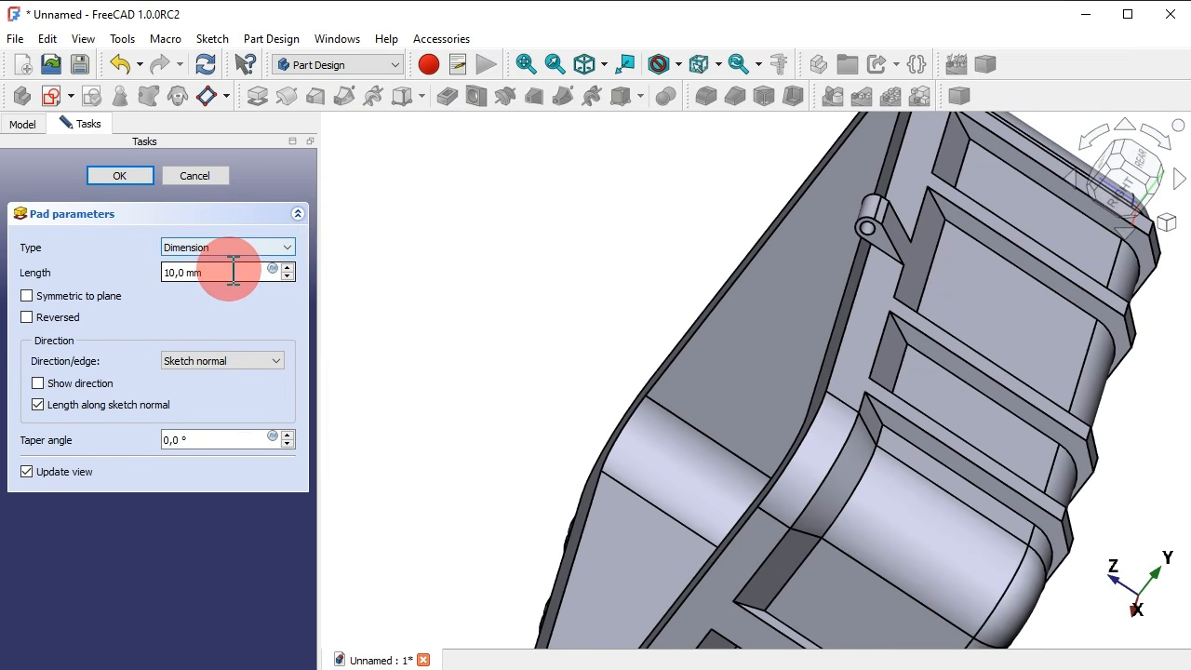
left_click_drag(233, 269, 111, 270)
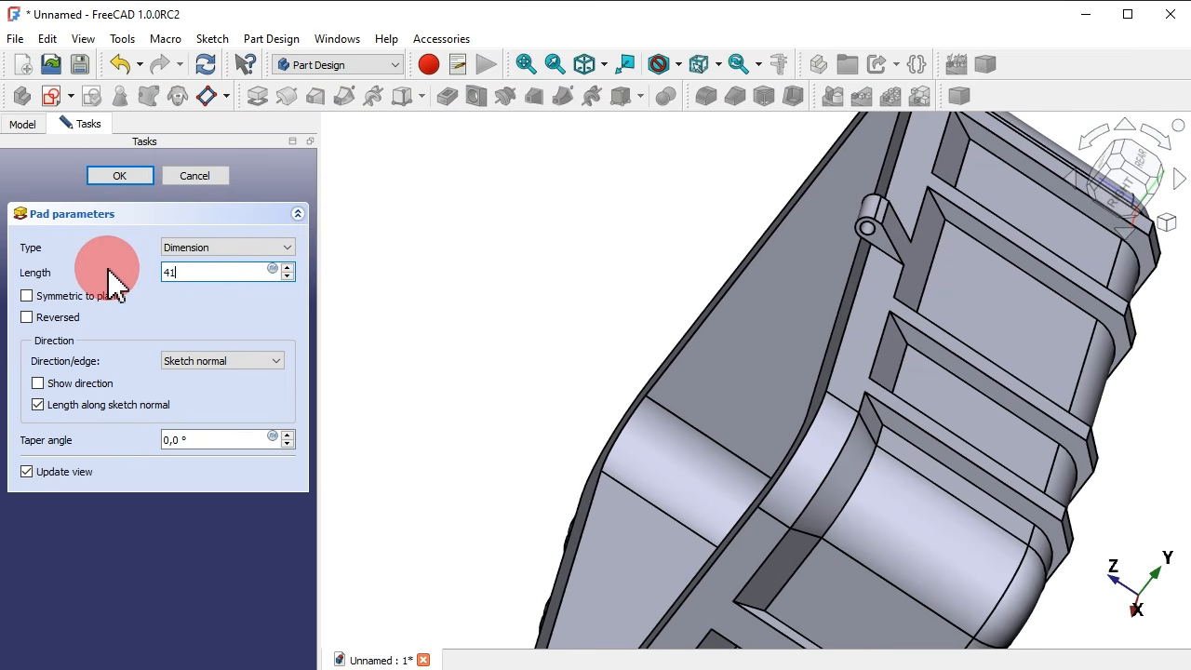
left_click(133, 174)
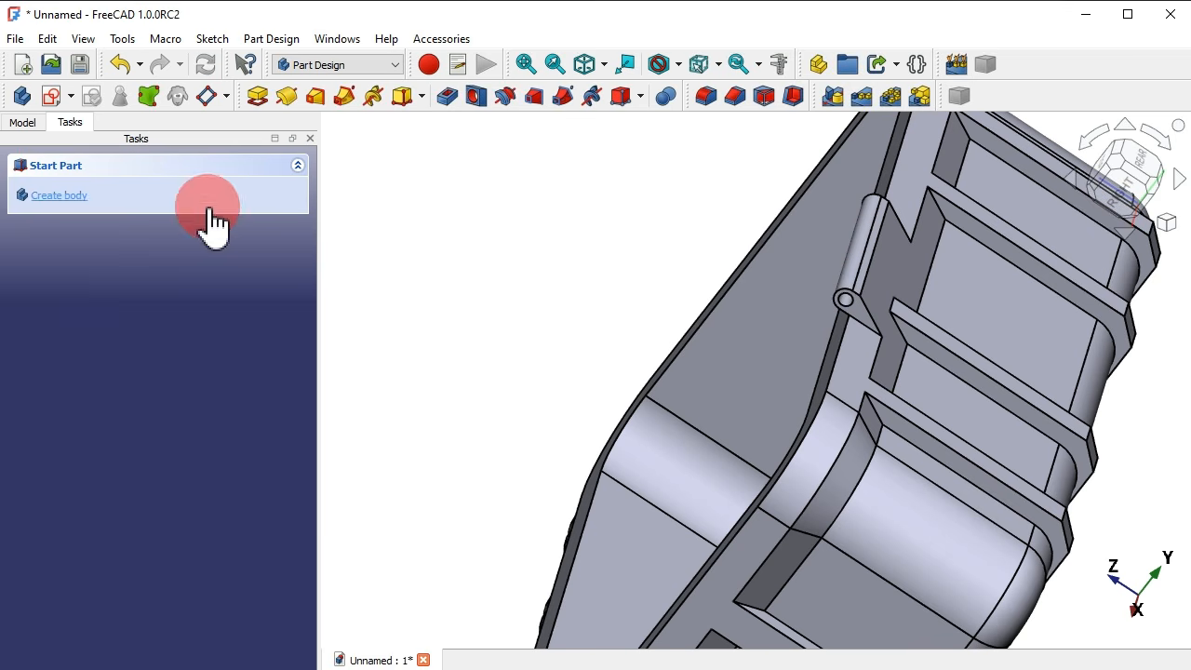
Switch to the rear view and make the hinge pad's sketch, Sketch004, visible in the model.
scroll(908, 372, "up", 2)
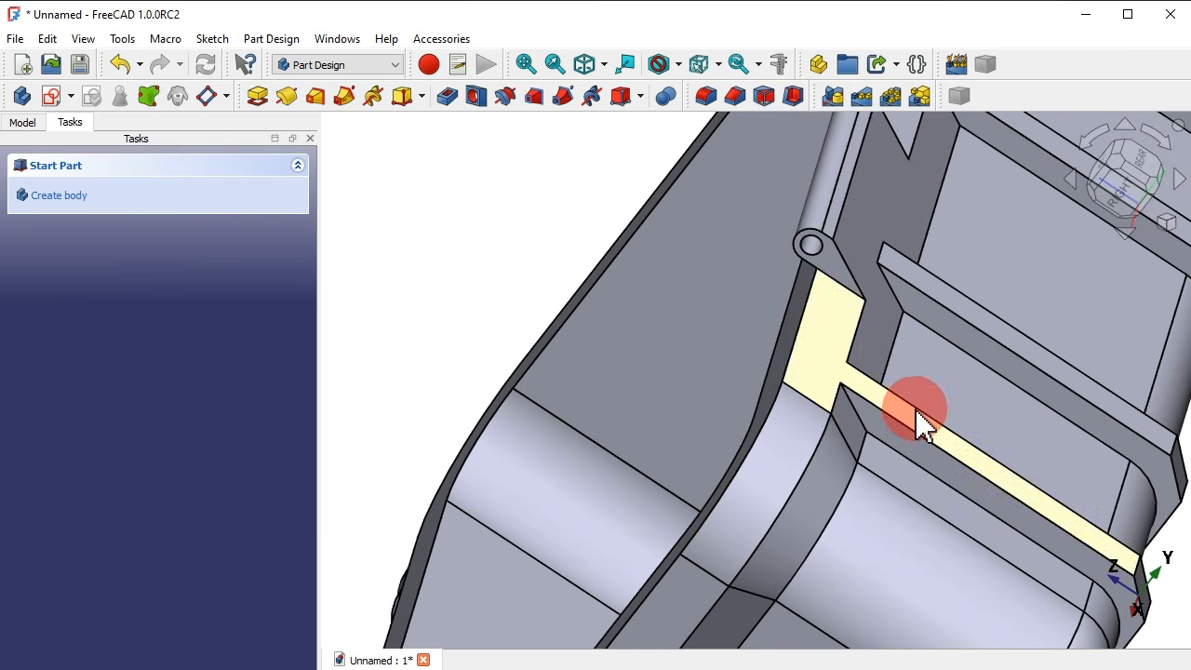
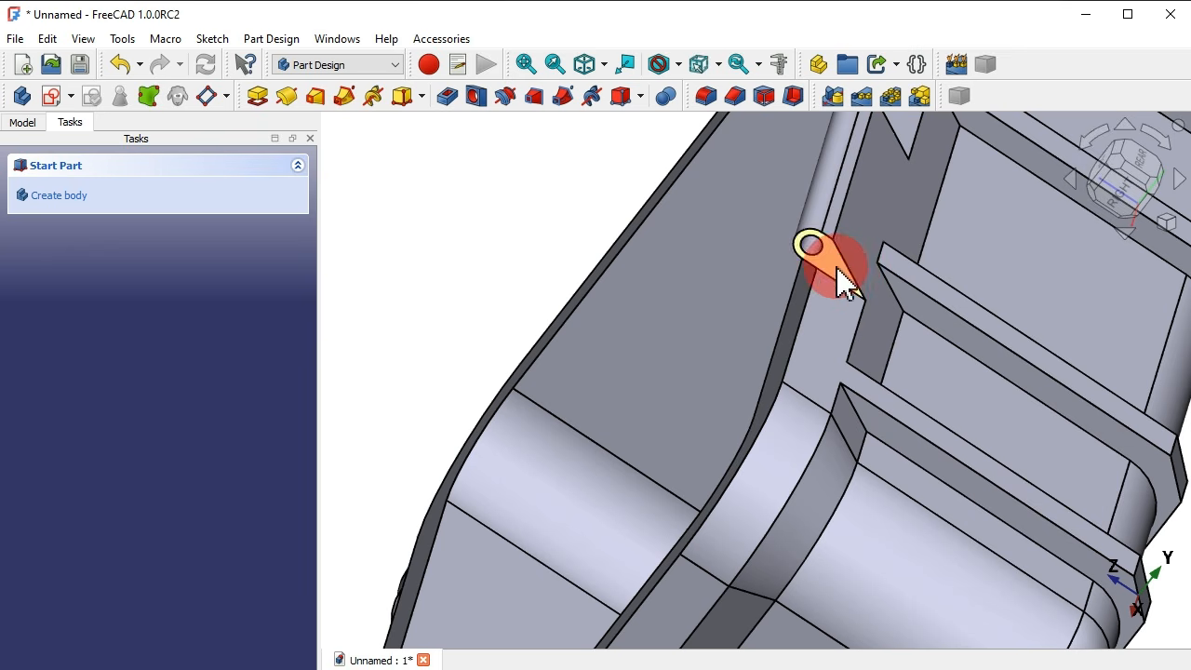
left_click(1106, 186)
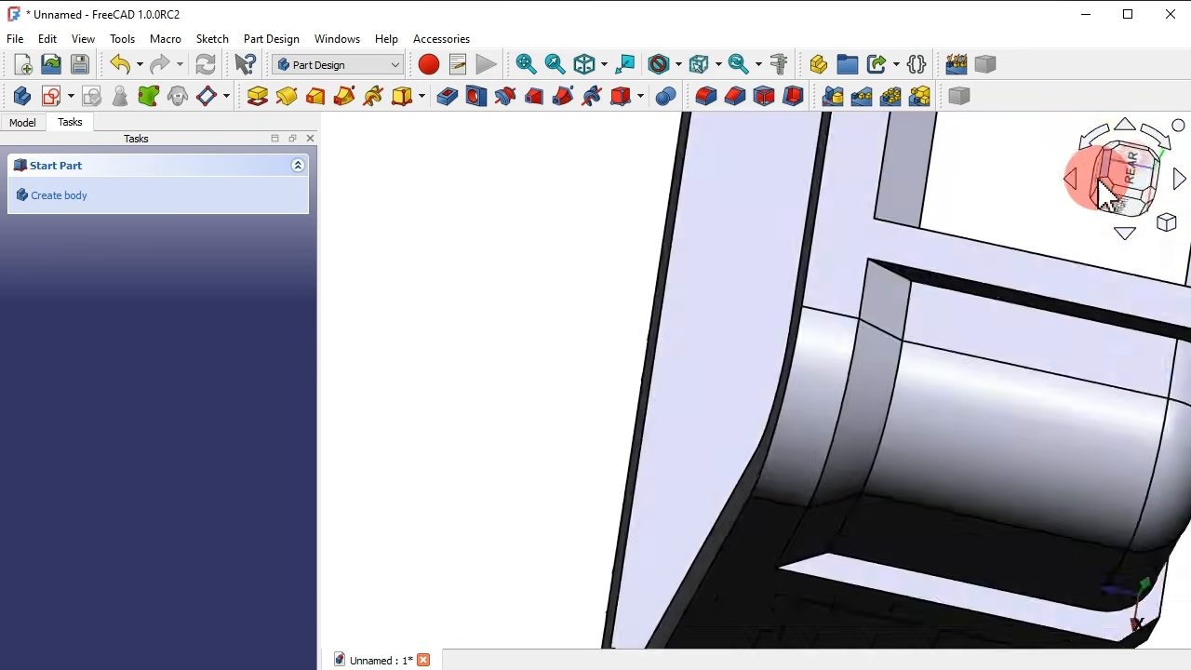
scroll(912, 307, "down", 5)
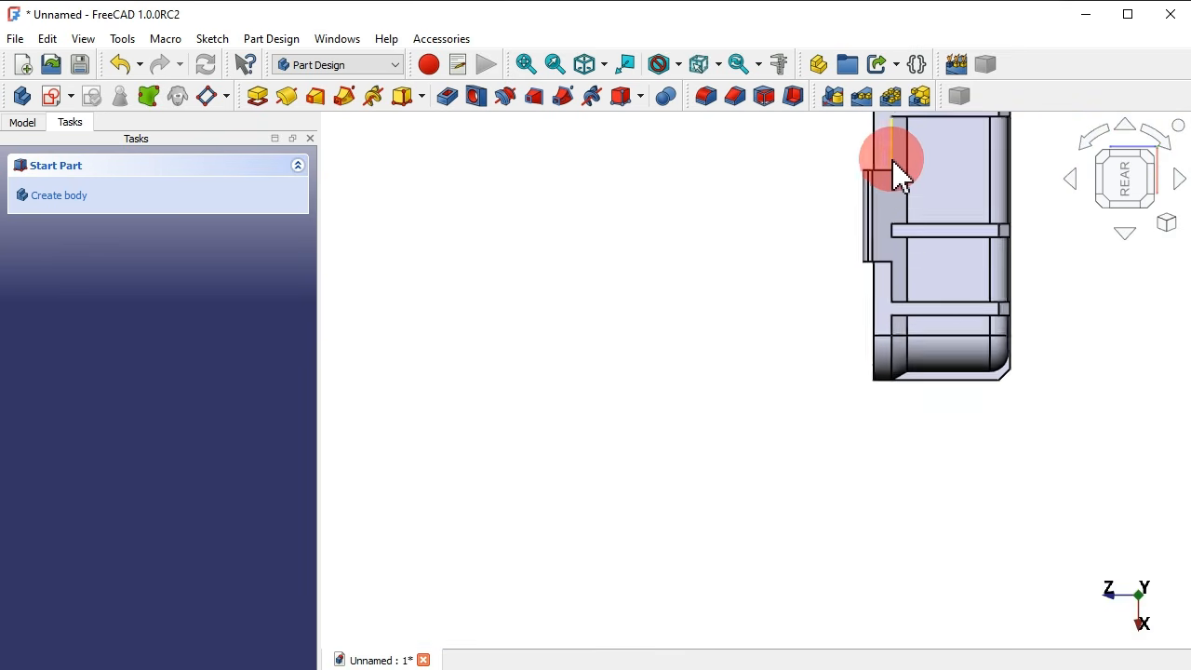
scroll(898, 177, "up", 4)
left_click(20, 122)
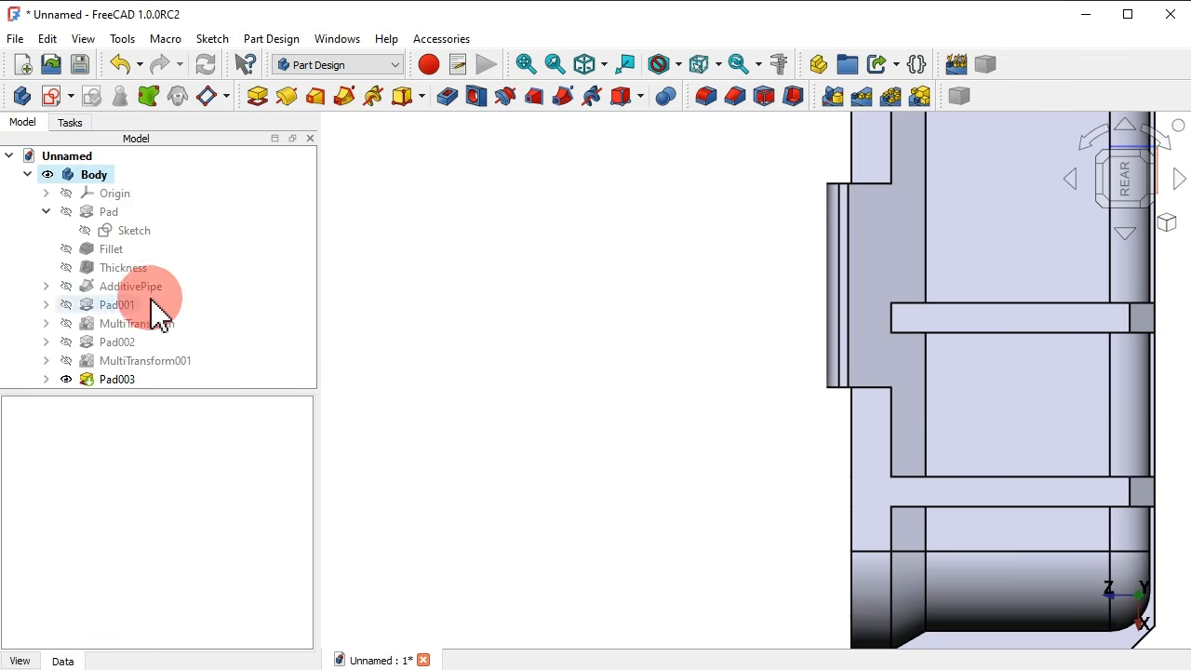
left_click(46, 379)
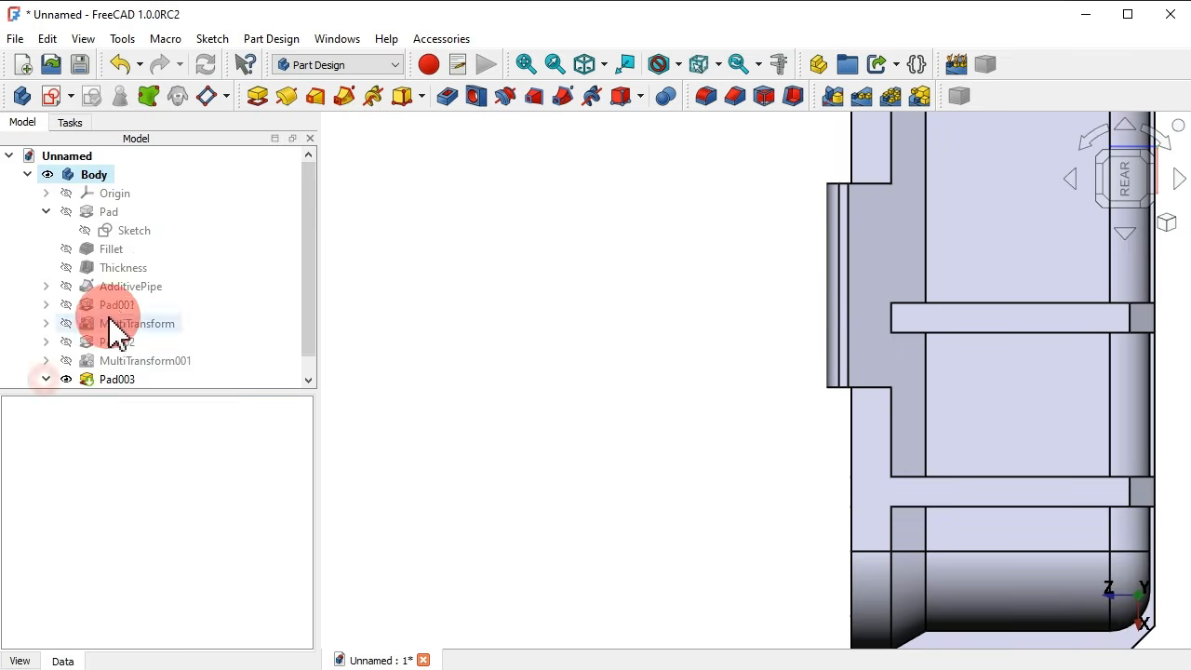
scroll(112, 335, "down", 1)
left_click(148, 380)
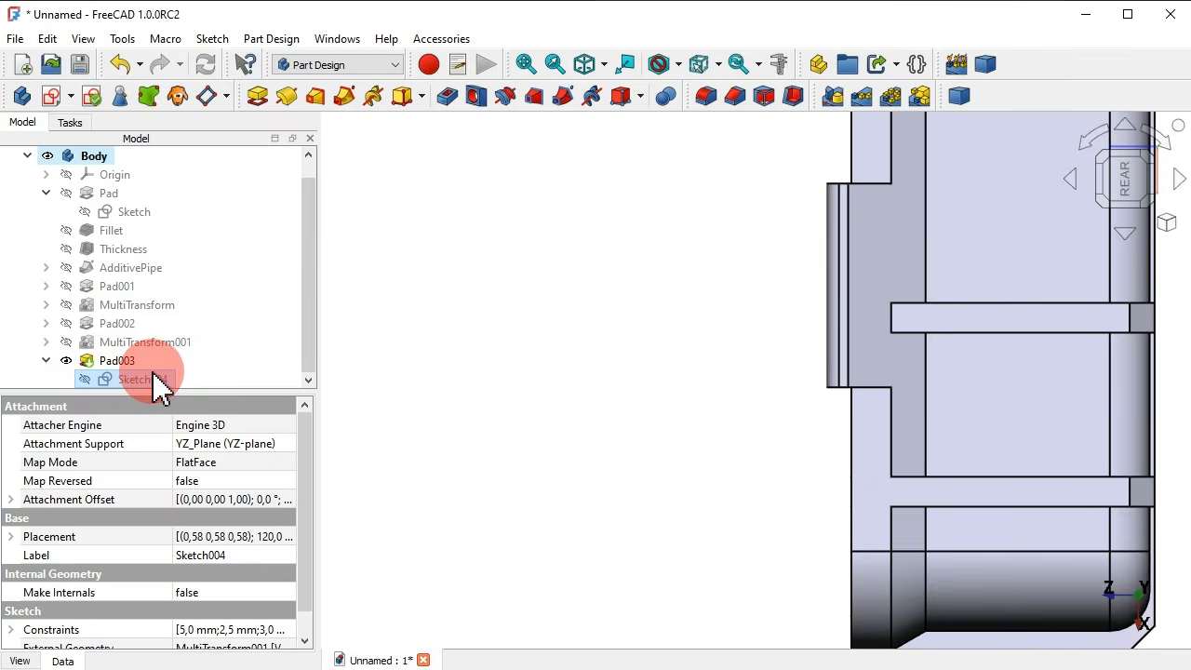
key("space")
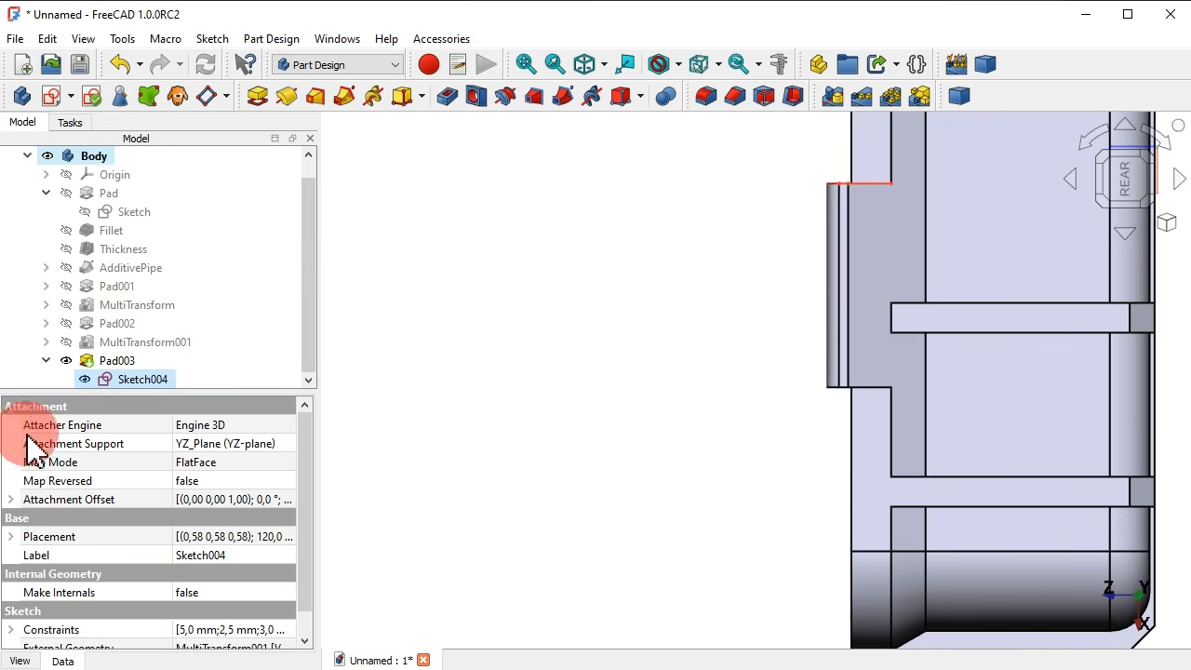
Set the z position of the hinge sketch's attachment offset to 65 mm.
left_click(11, 500)
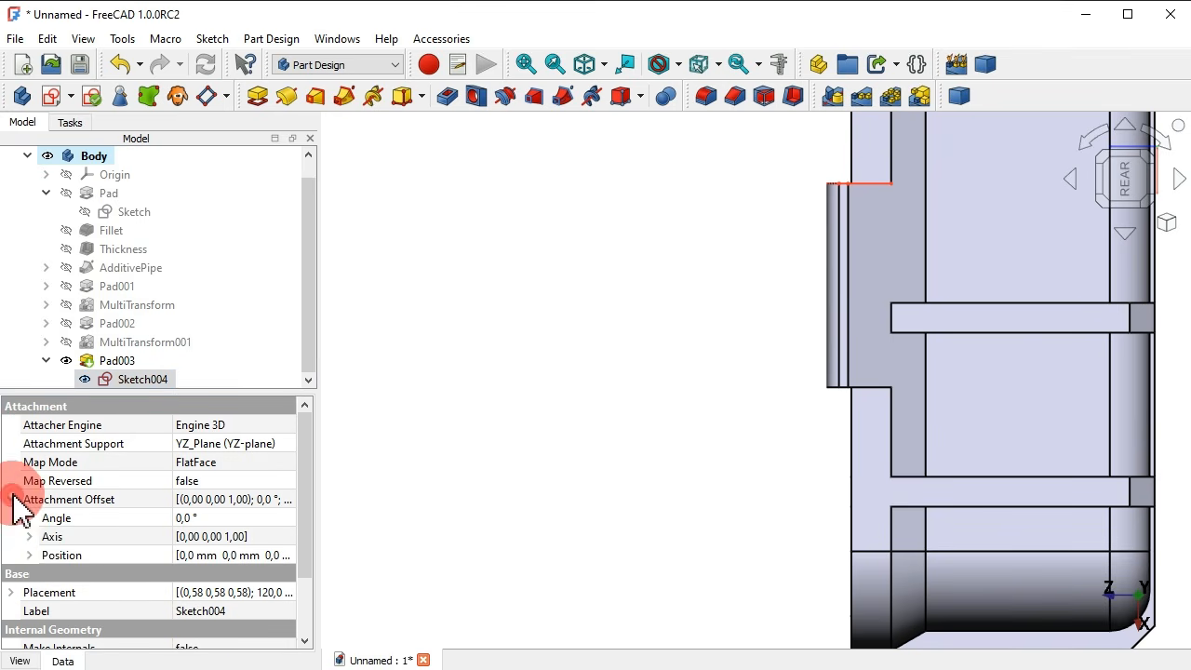
left_click(29, 557)
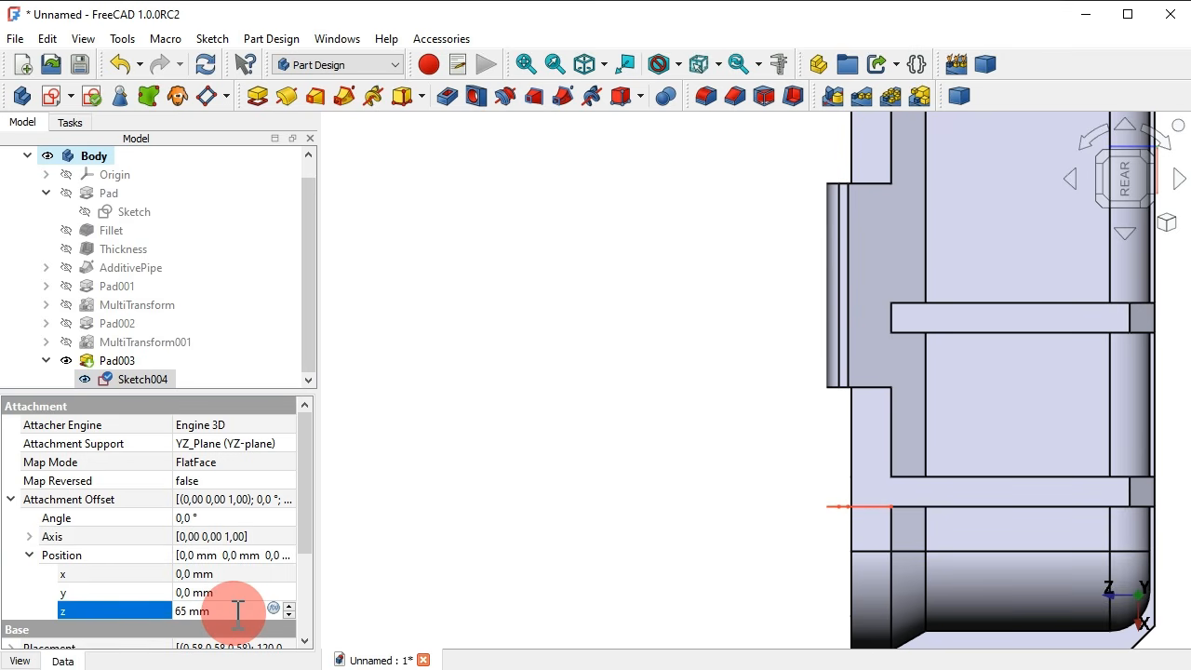
left_click(238, 611)
type("65")
key("Return")
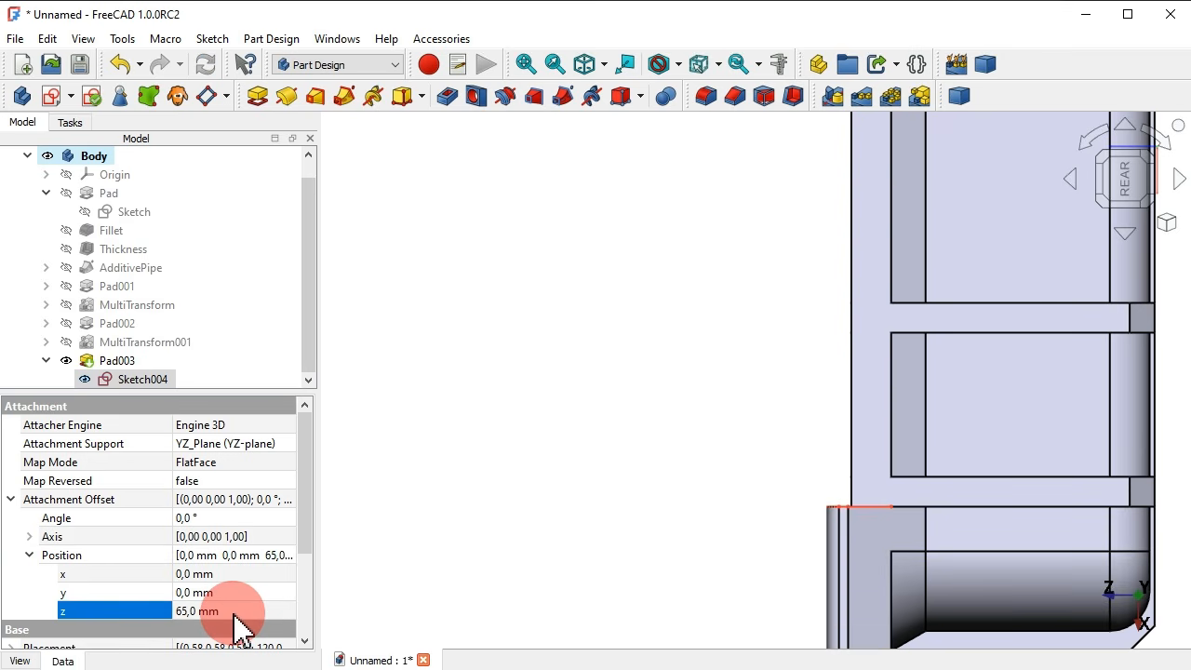
Reverse the direction of the hinge pad, Pad003, so it extends back toward the middle of the box.
scroll(689, 456, "down", 4)
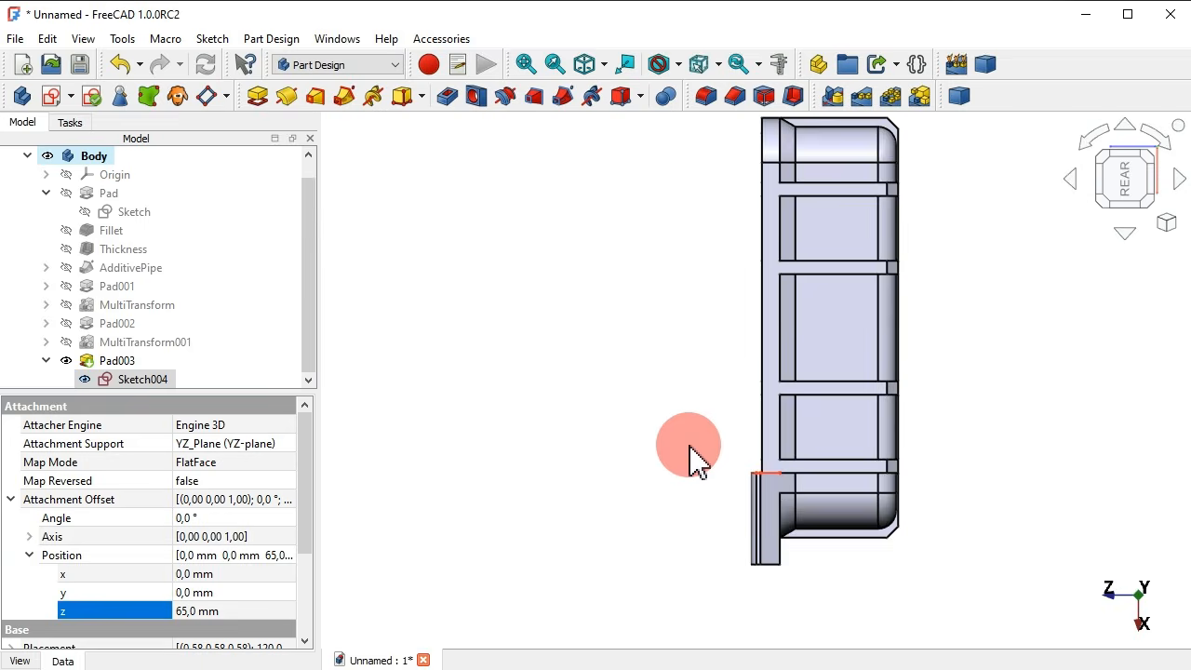
scroll(787, 516, "up", 5)
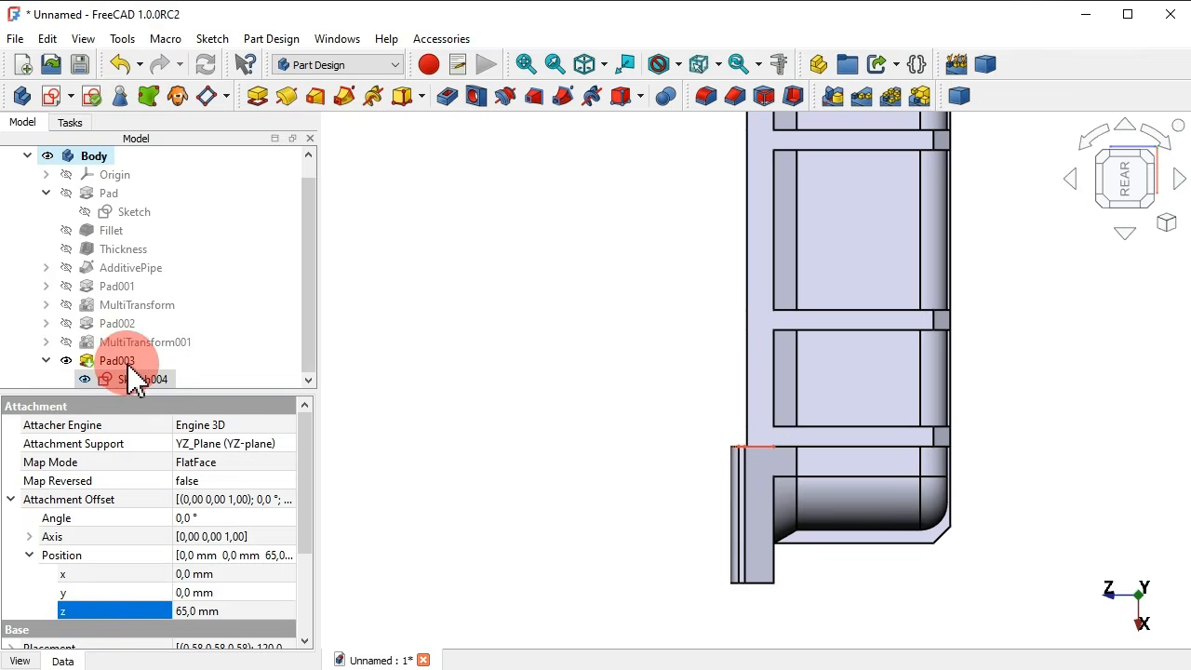
left_click(117, 361)
left_click_drag(312, 451, 306, 571)
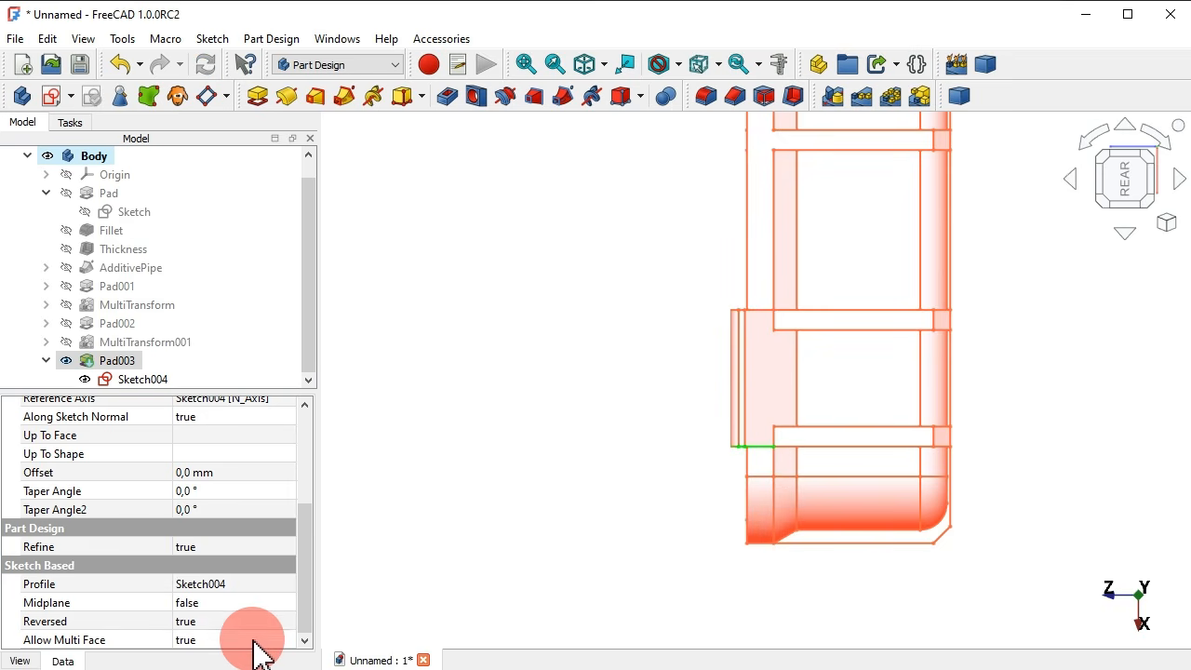
scroll(808, 361, "up", 4)
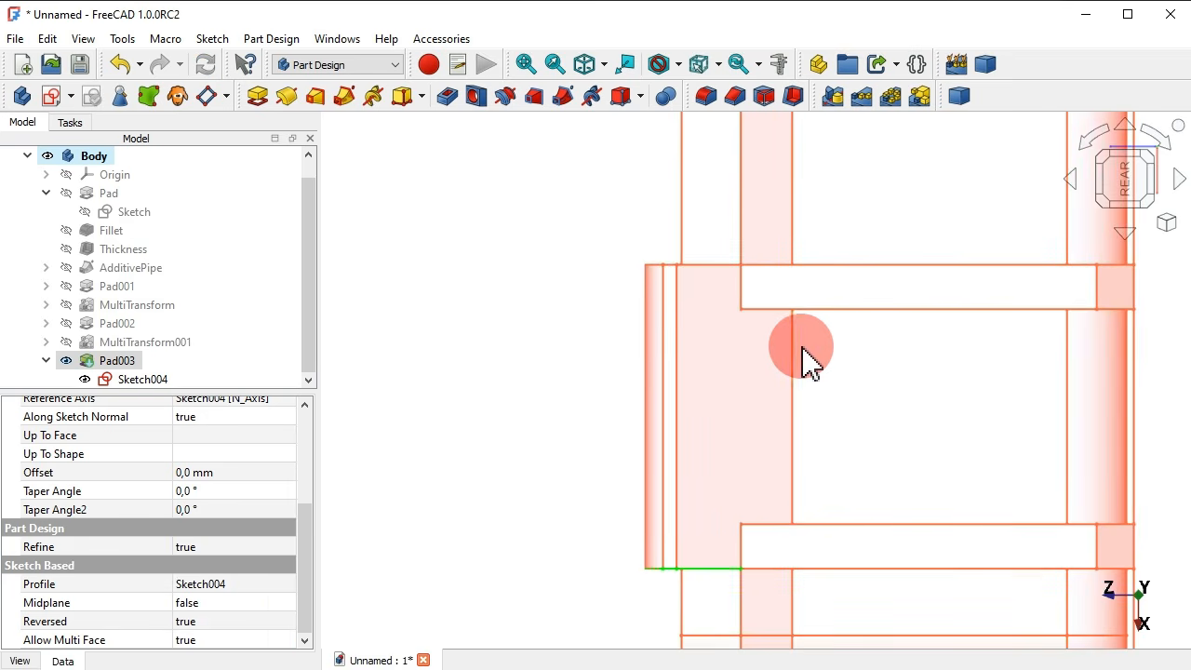
left_click(553, 352)
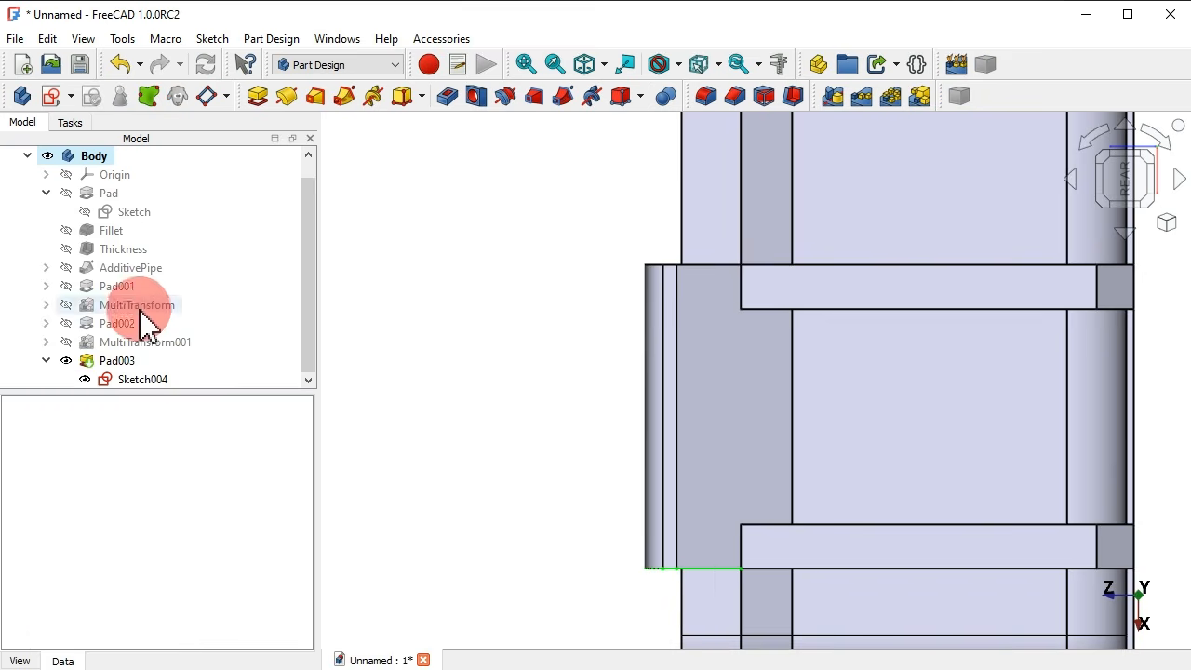
Hide the hinge pad's sketch, Sketch004, and return the model to the isometric view.
left_click(149, 379)
key("space")
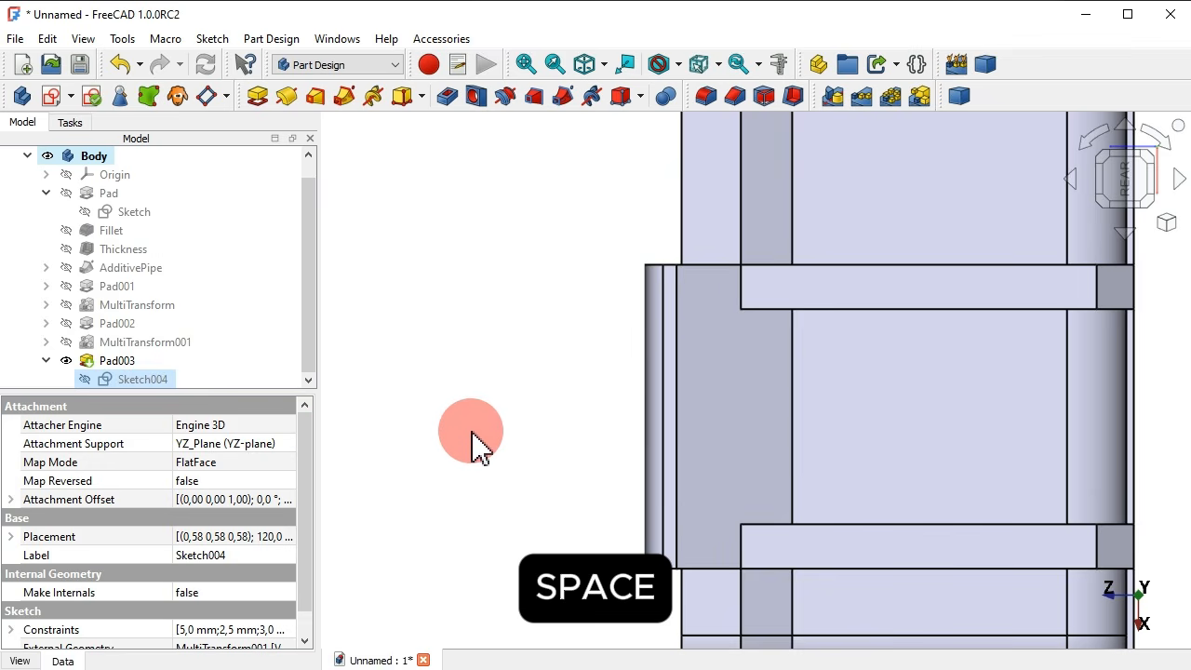
left_click(500, 410)
key("0")
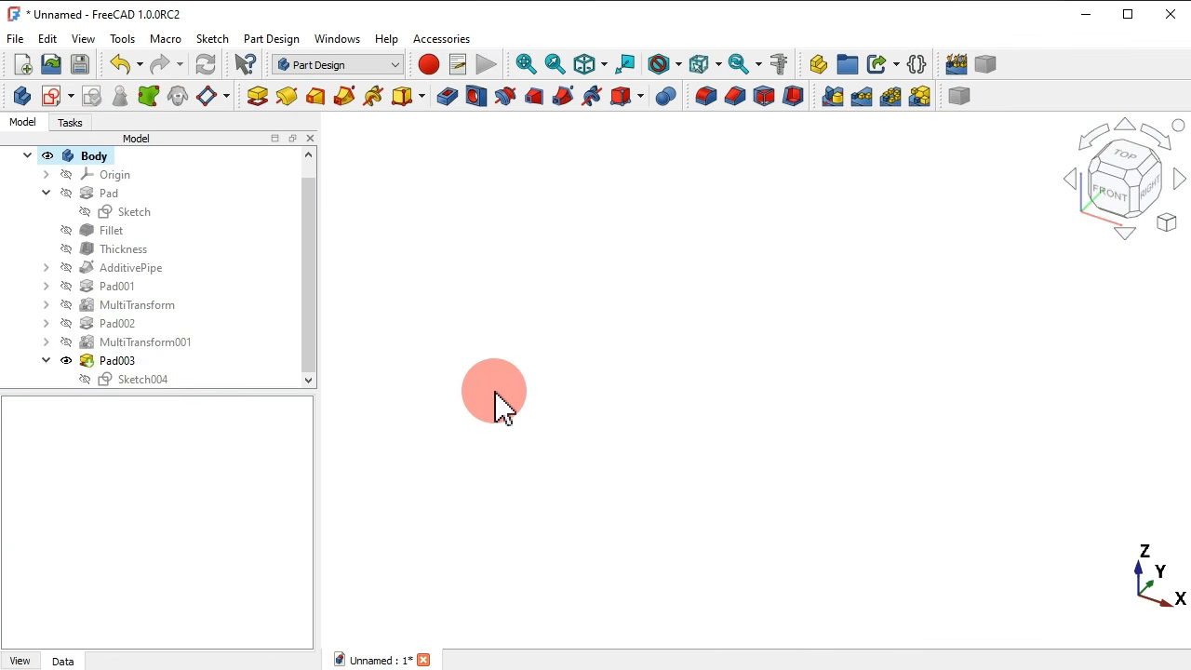
scroll(958, 213, "up", 3)
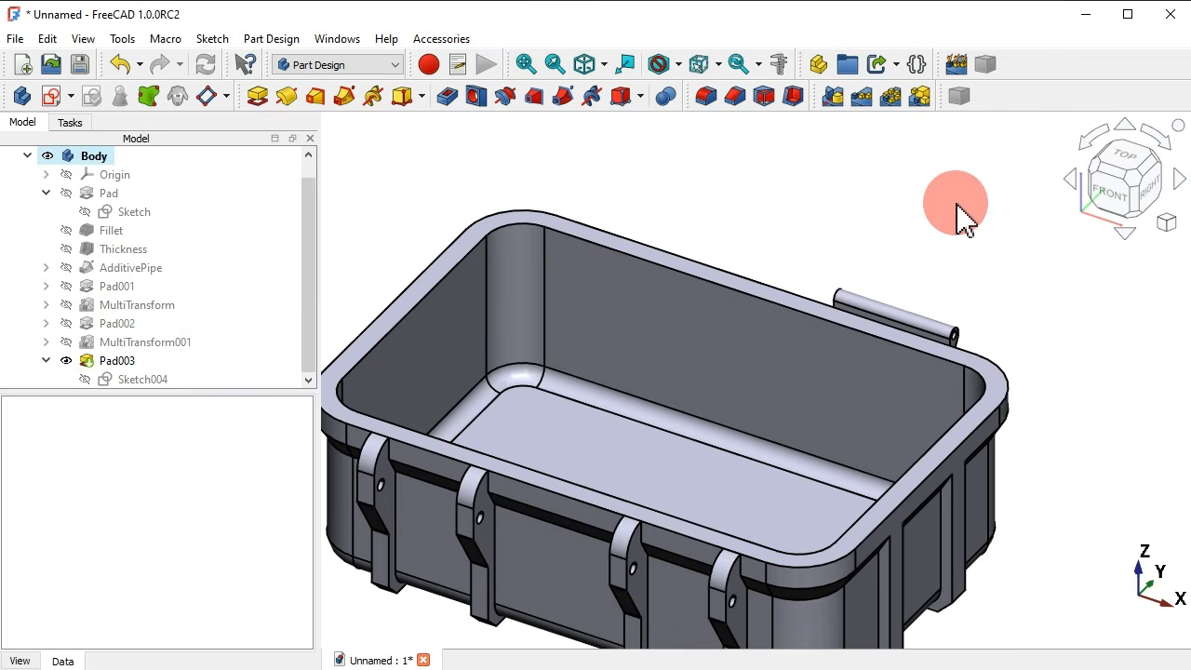
Mirror the hinge pad, Pad003, across the base YZ plane to add a second lug on the back rim.
left_click(111, 363)
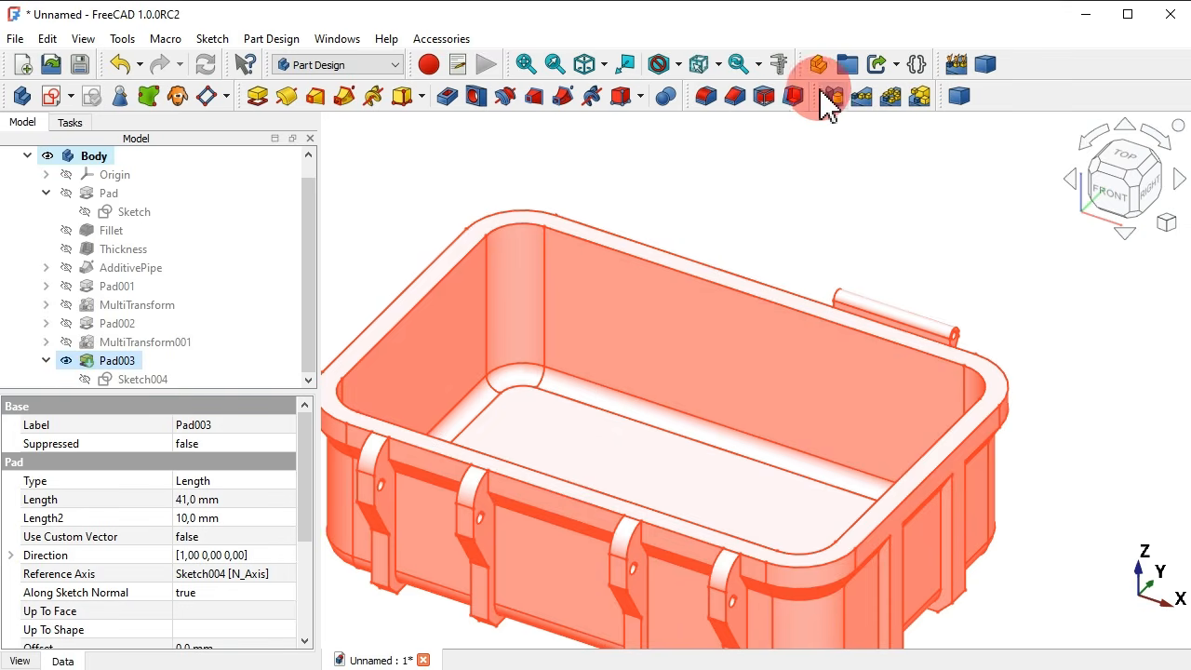
left_click(835, 97)
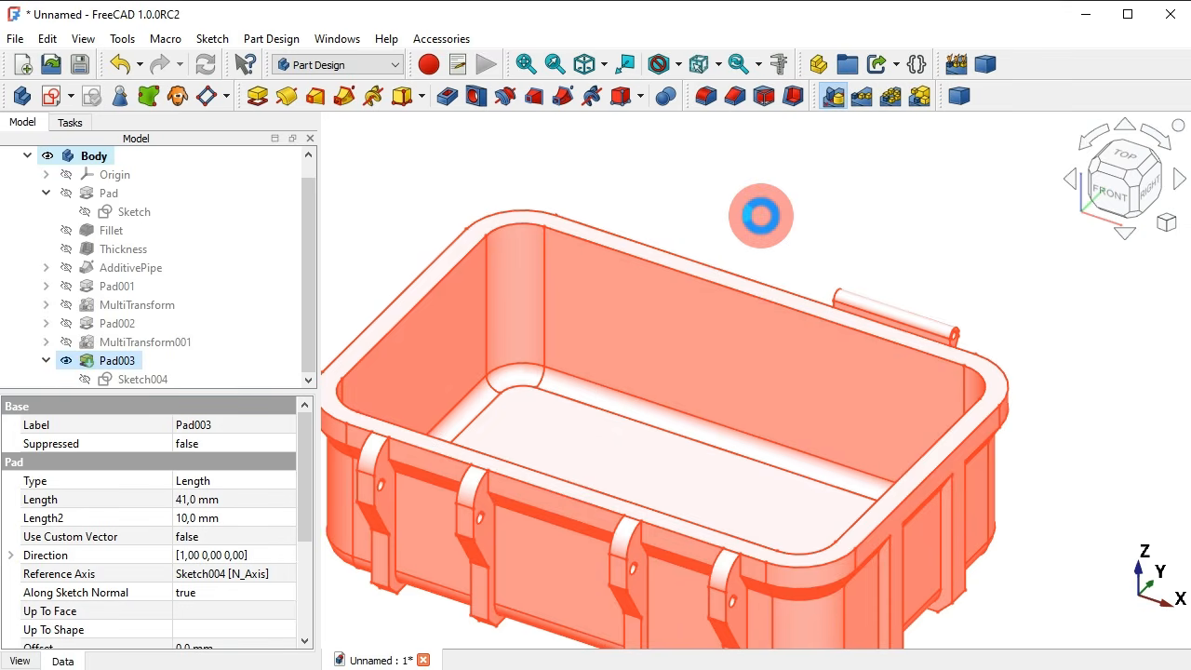
scroll(766, 226, "down", 3)
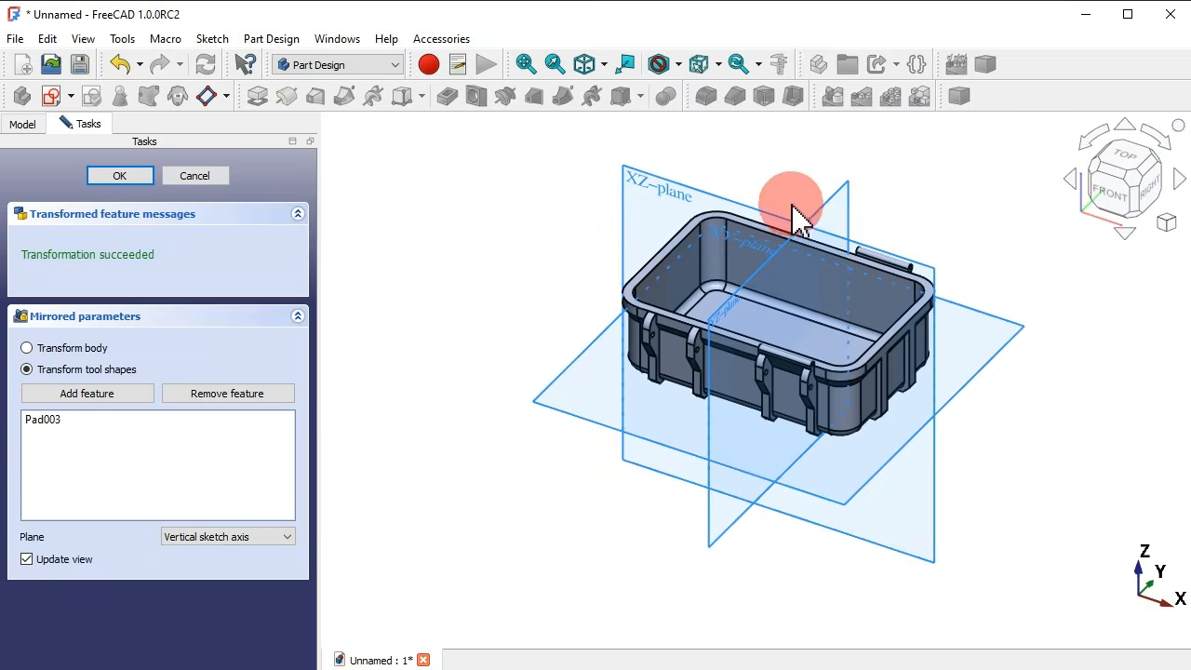
scroll(795, 214, "up", 3)
scroll(796, 214, "up", 1)
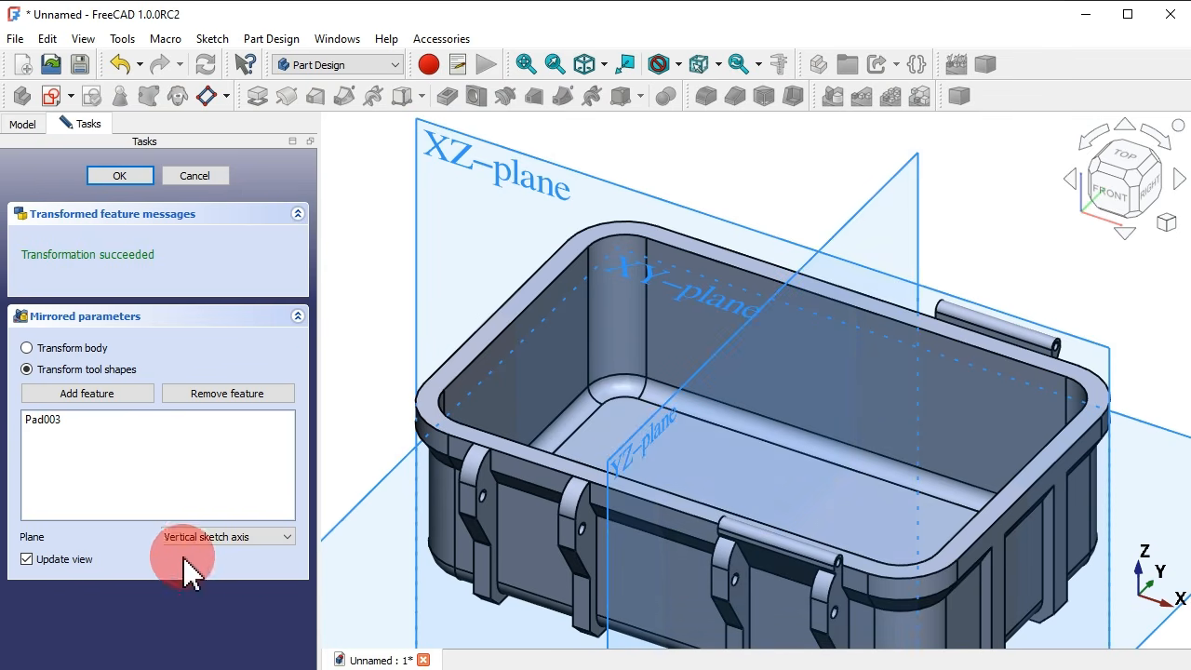
left_click(214, 538)
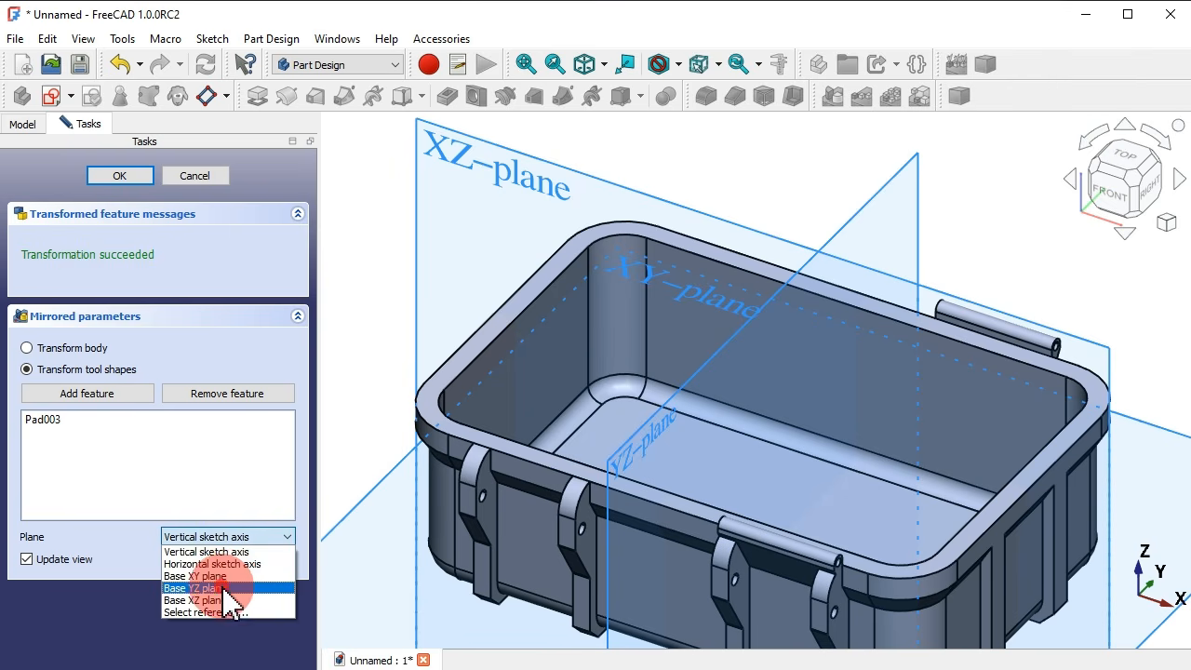
left_click(223, 588)
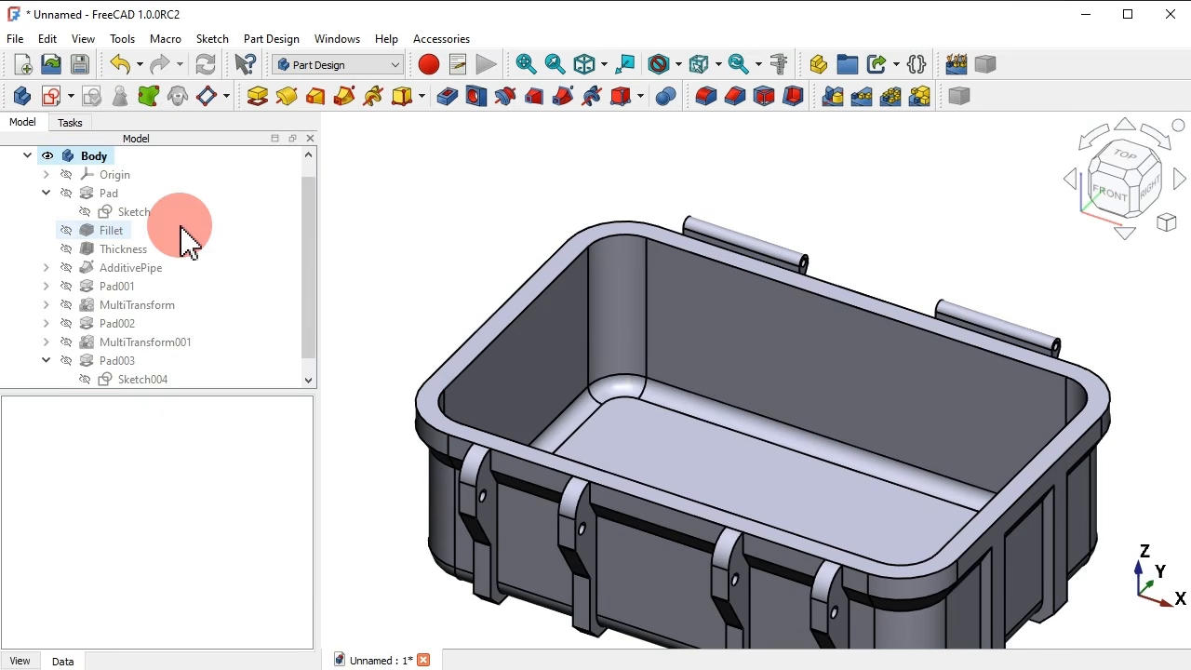
Create a sketch on the flat inner face of the mirrored hinge lug and cut the view at the sketch plane.
scroll(841, 223, "up", 1)
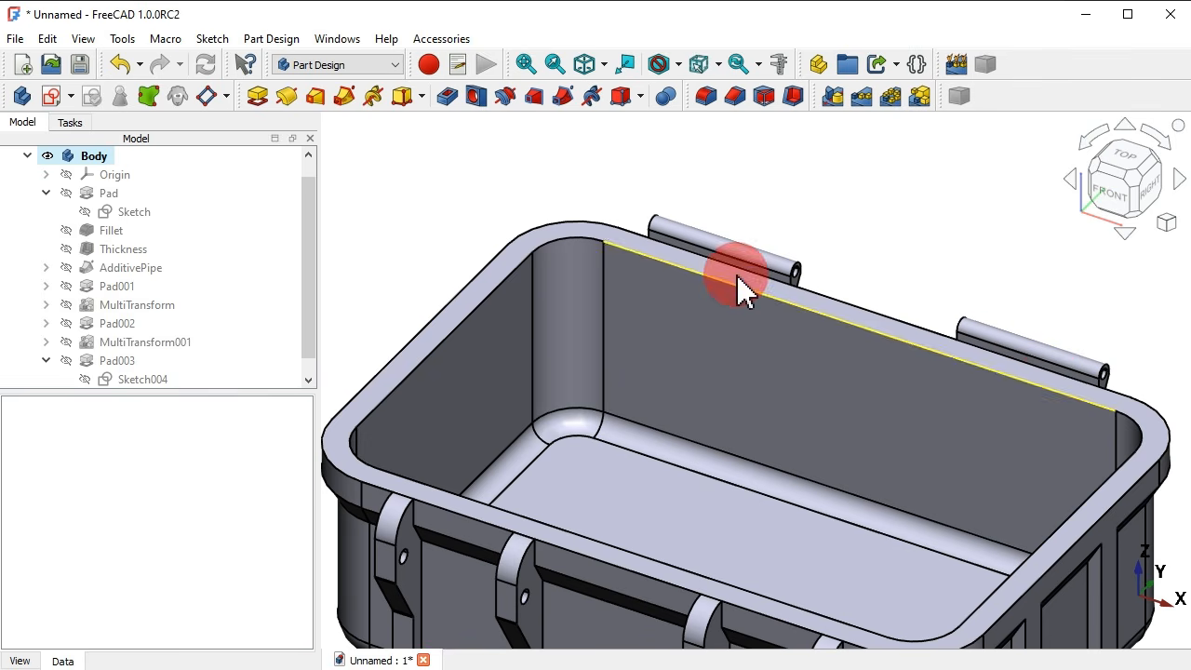
scroll(759, 287, "up", 6)
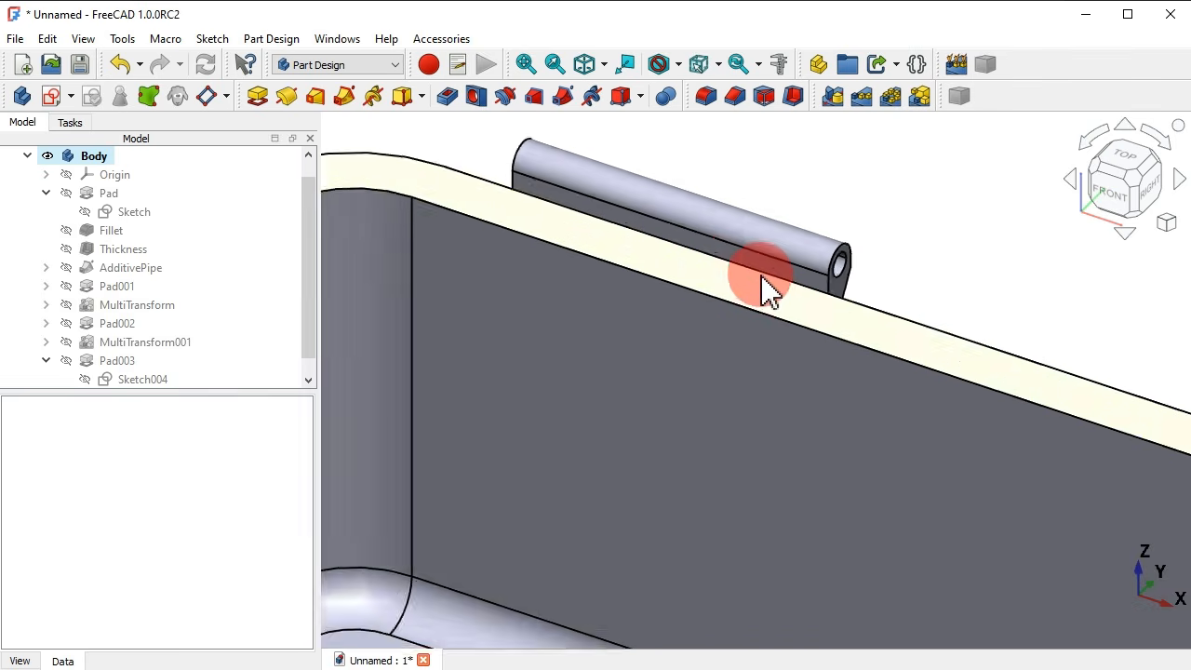
left_click(761, 266)
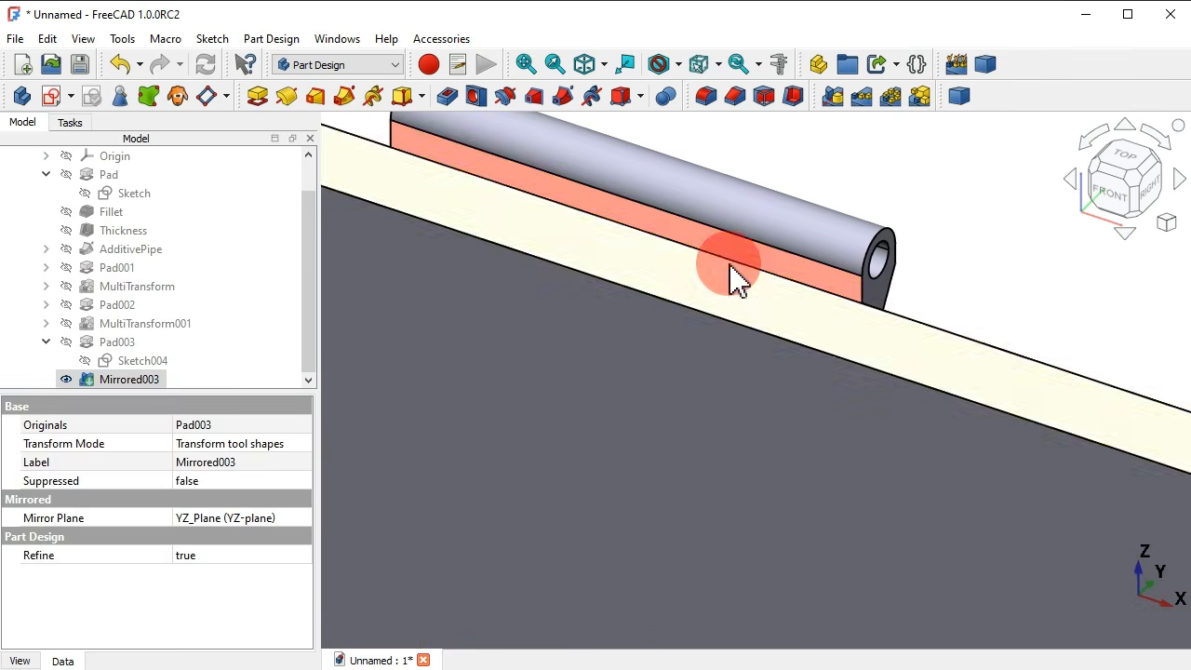
left_click(51, 96)
left_click(821, 323)
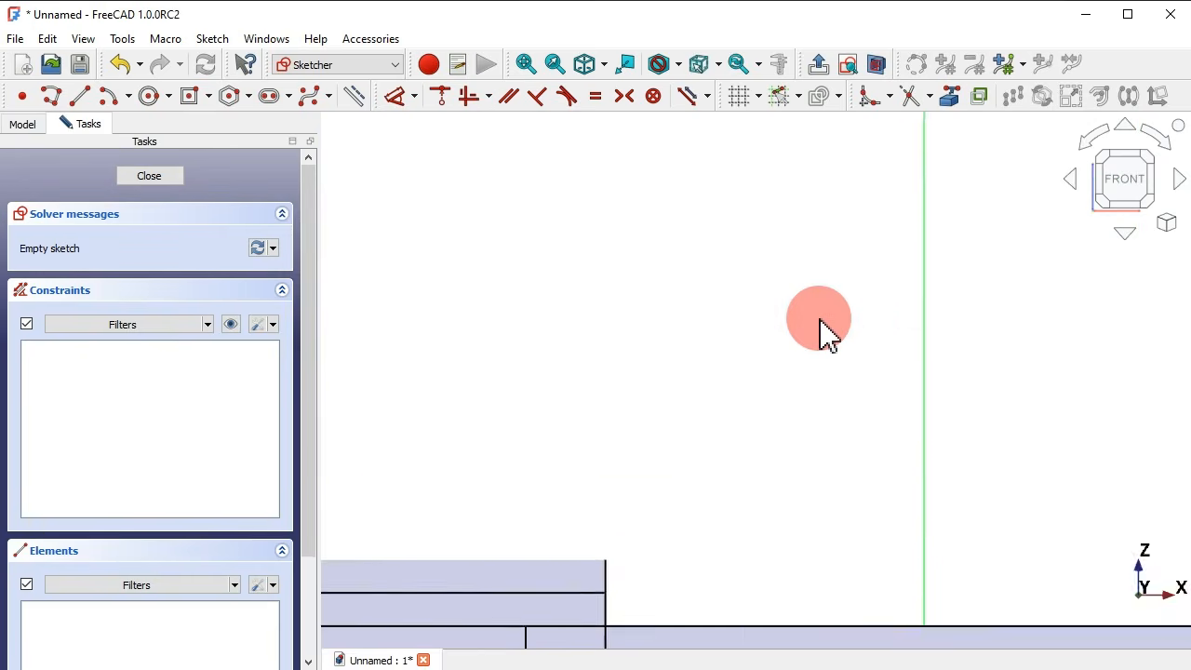
left_click(873, 65)
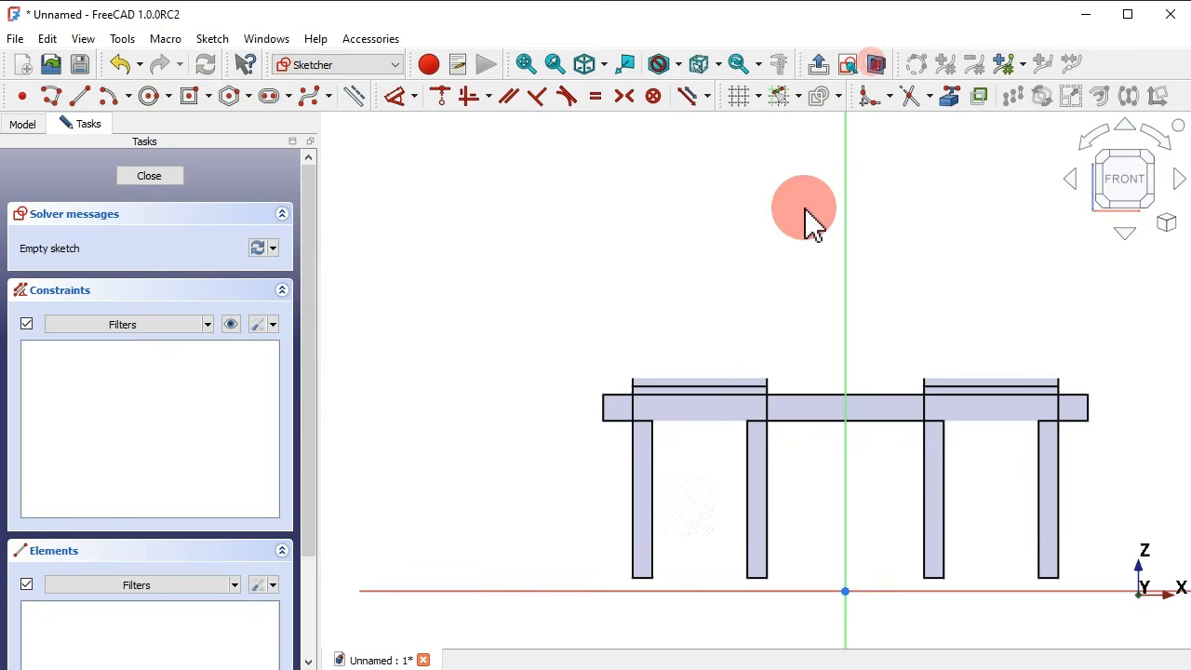
Project the top edges of the two back ribs below the mirrored hinge lug into the sketch as external geometry.
scroll(761, 328, "up", 2)
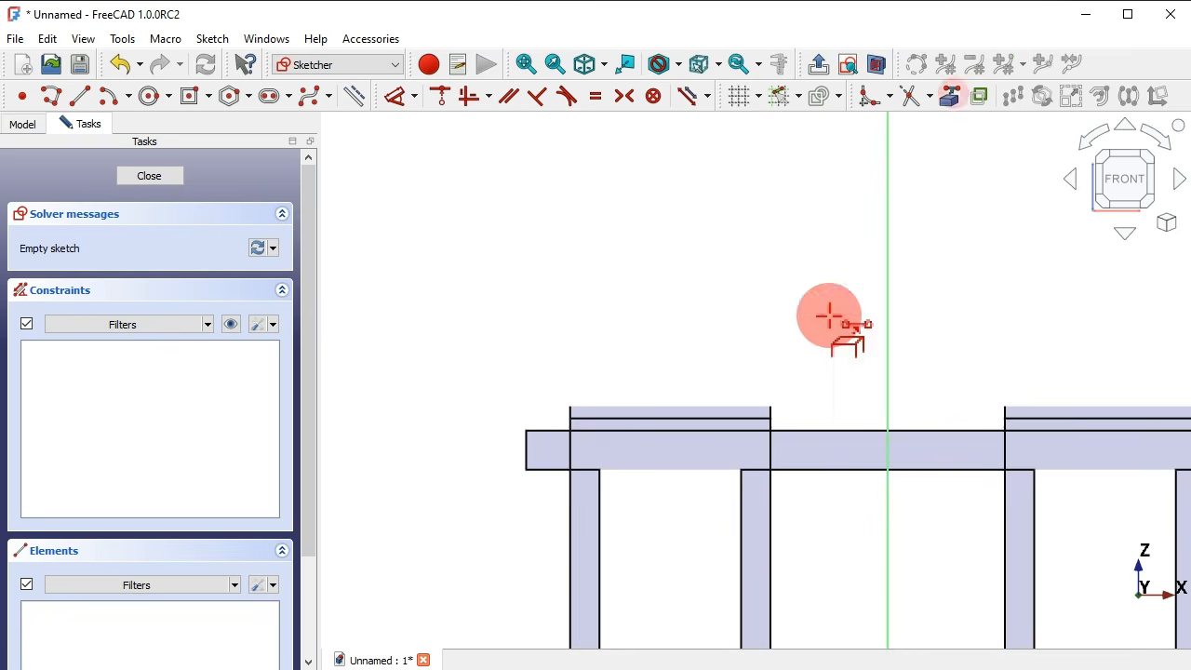
scroll(726, 479, "up", 2)
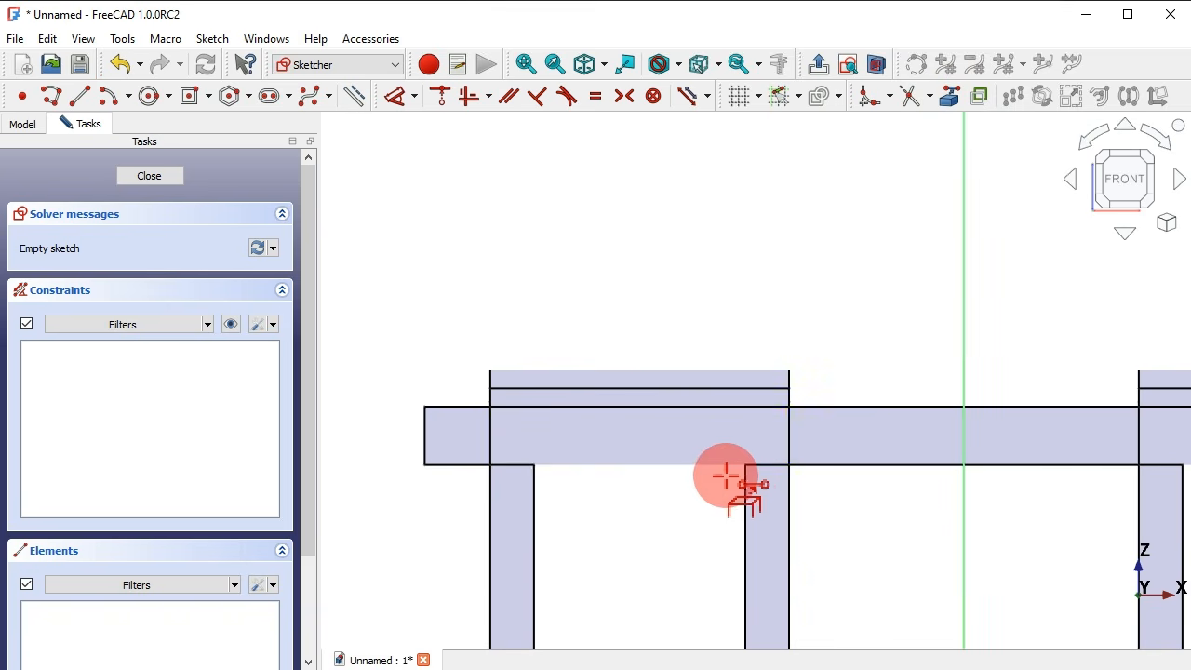
left_click(522, 463)
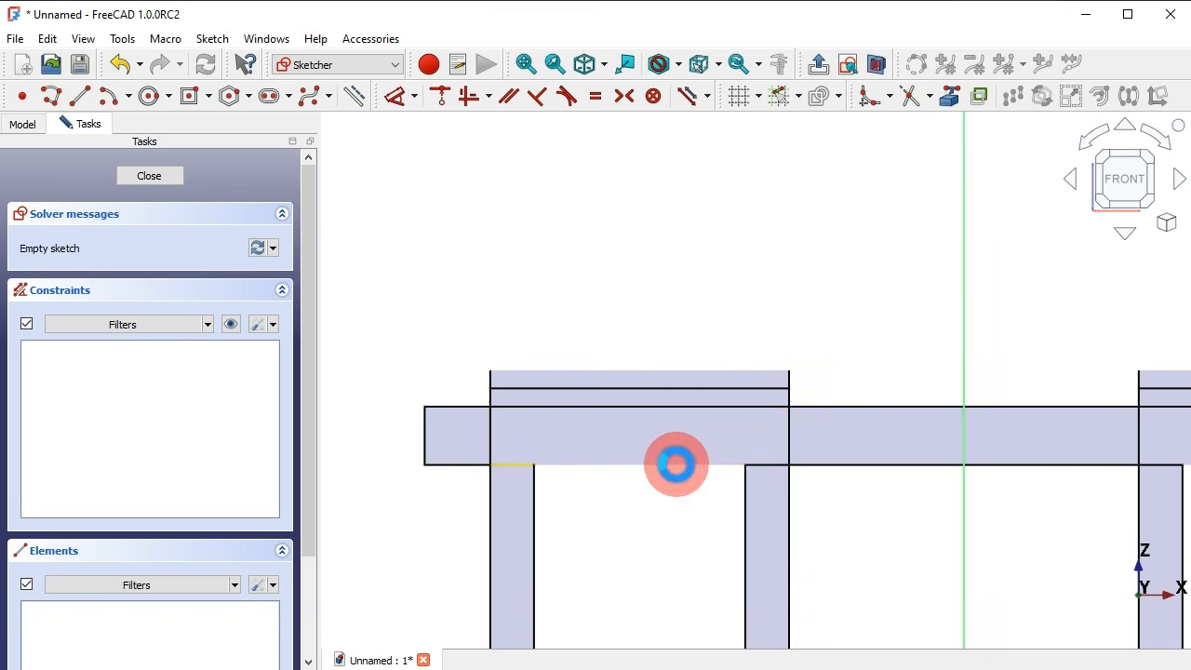
left_click(763, 464)
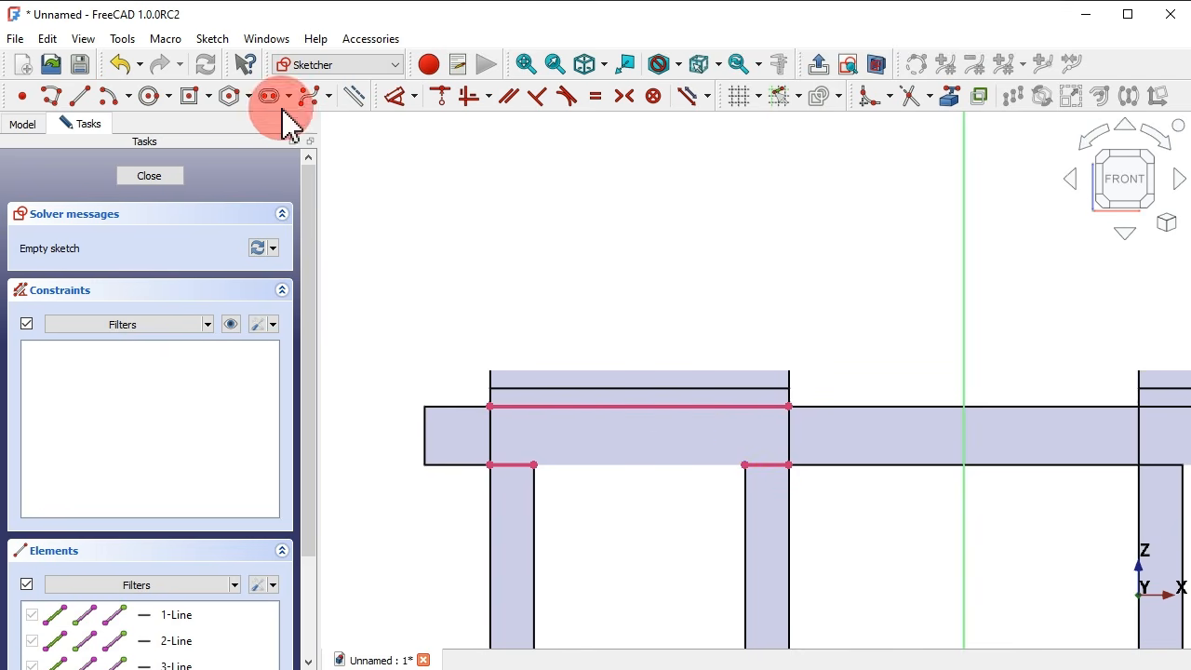
Sketch a corner rectangle over the middle of the mirrored hinge lug, starting on the lug's projected lower edge.
left_click(209, 97)
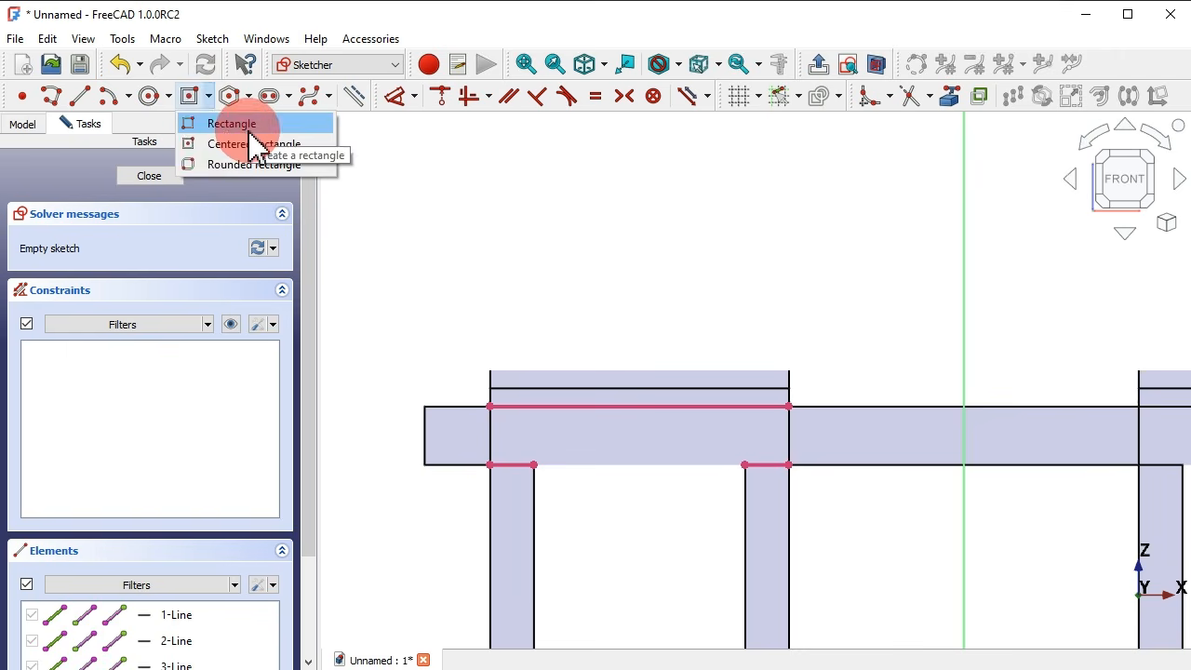
left_click(244, 124)
left_click(540, 406)
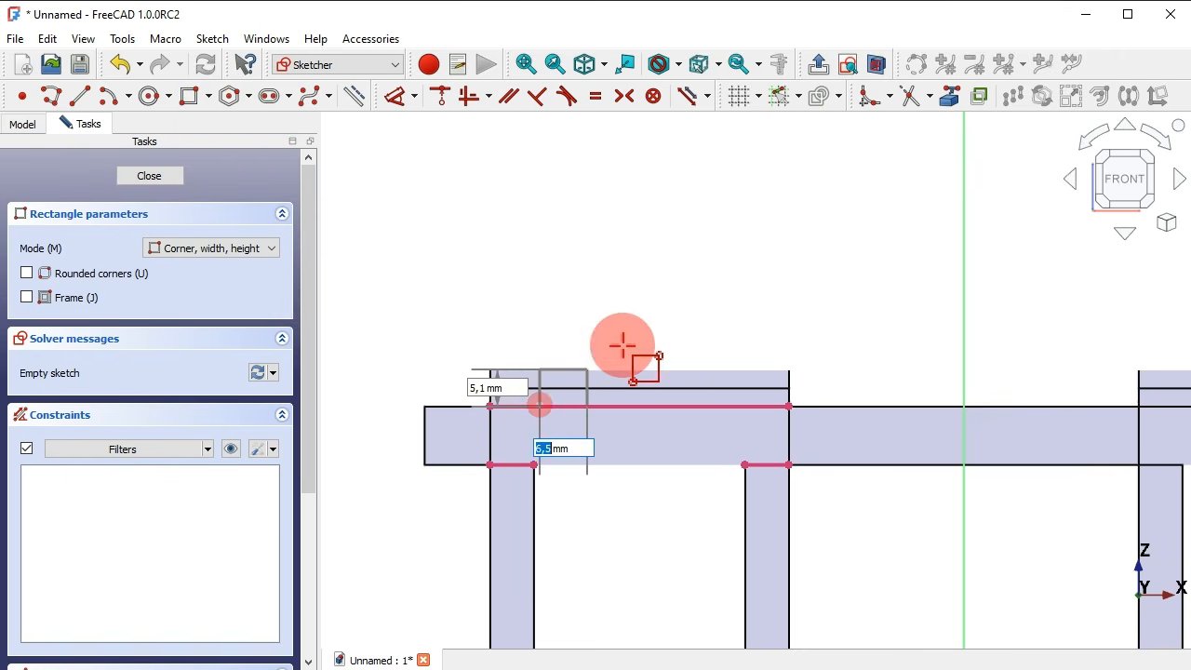
left_click(752, 320)
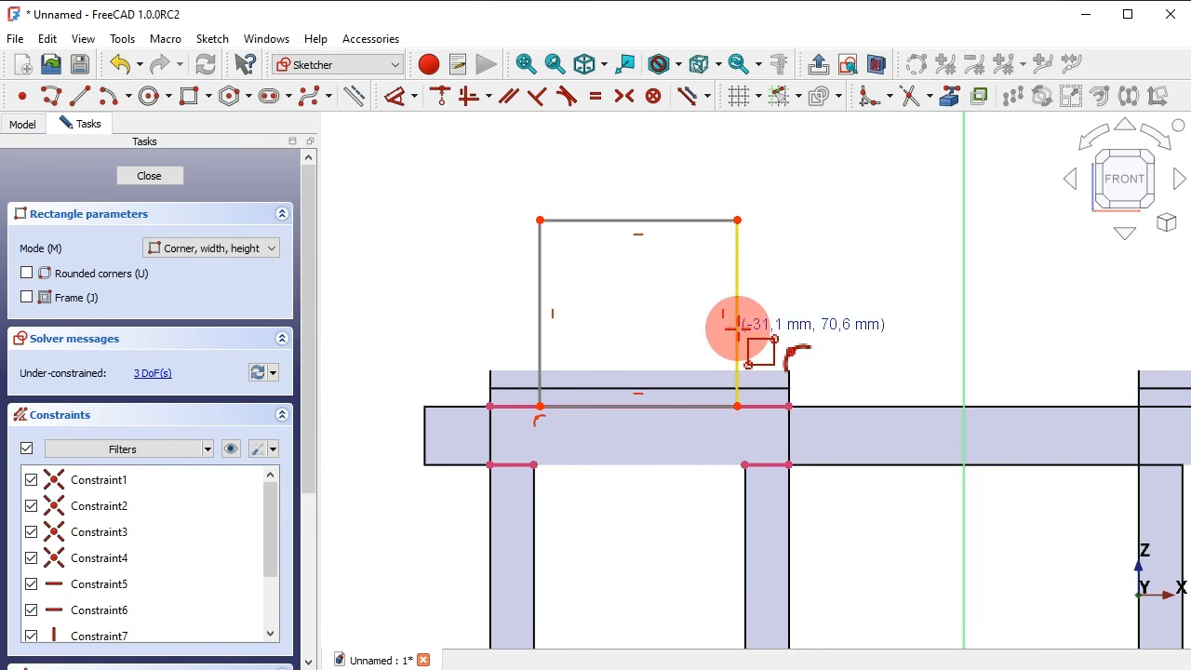
right_click(668, 314)
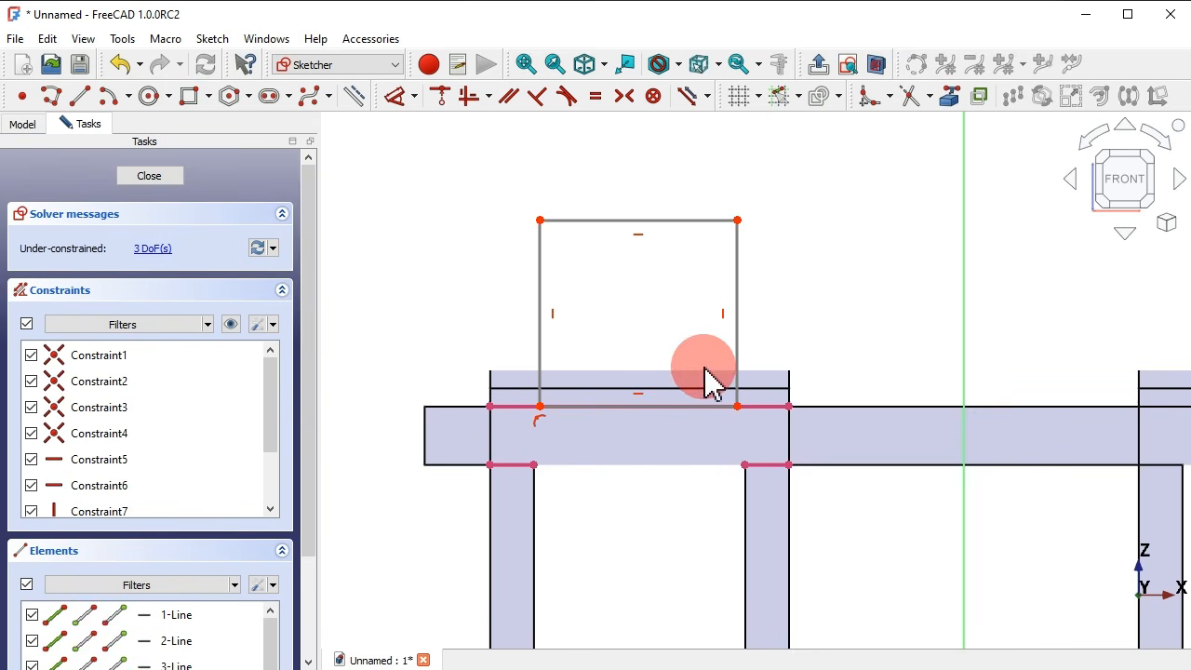
Constrain the rectangle's two lower corners to align vertically with the inner endpoints of the projected rib edges.
left_click_drag(705, 369, 773, 494)
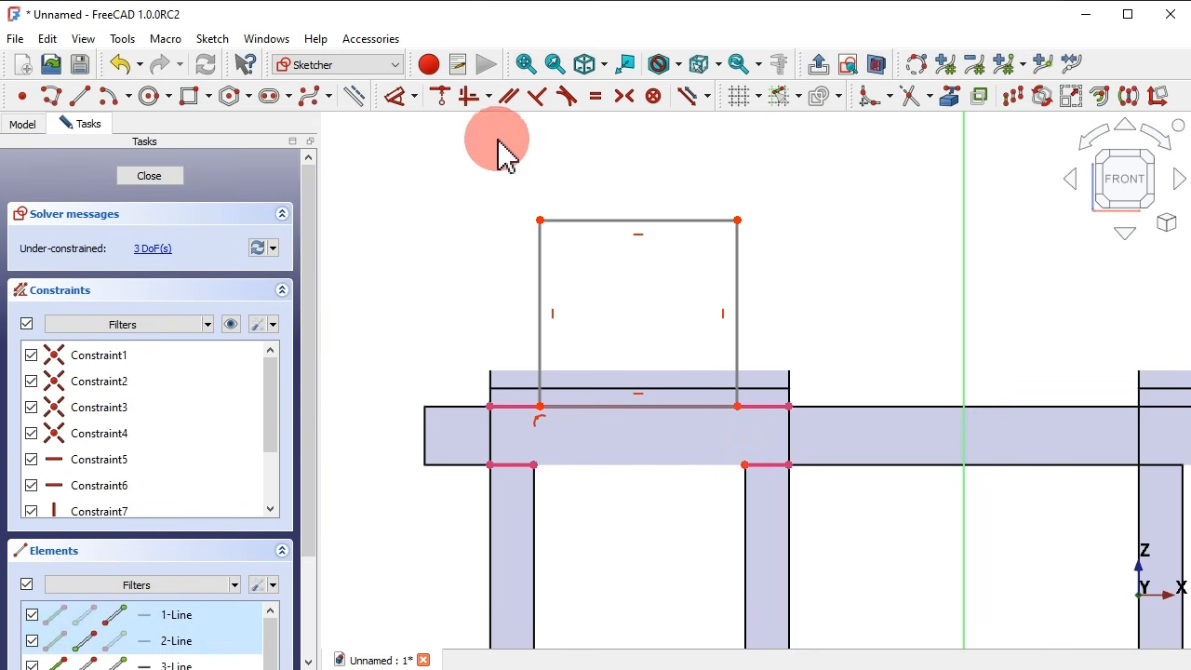
left_click(472, 97)
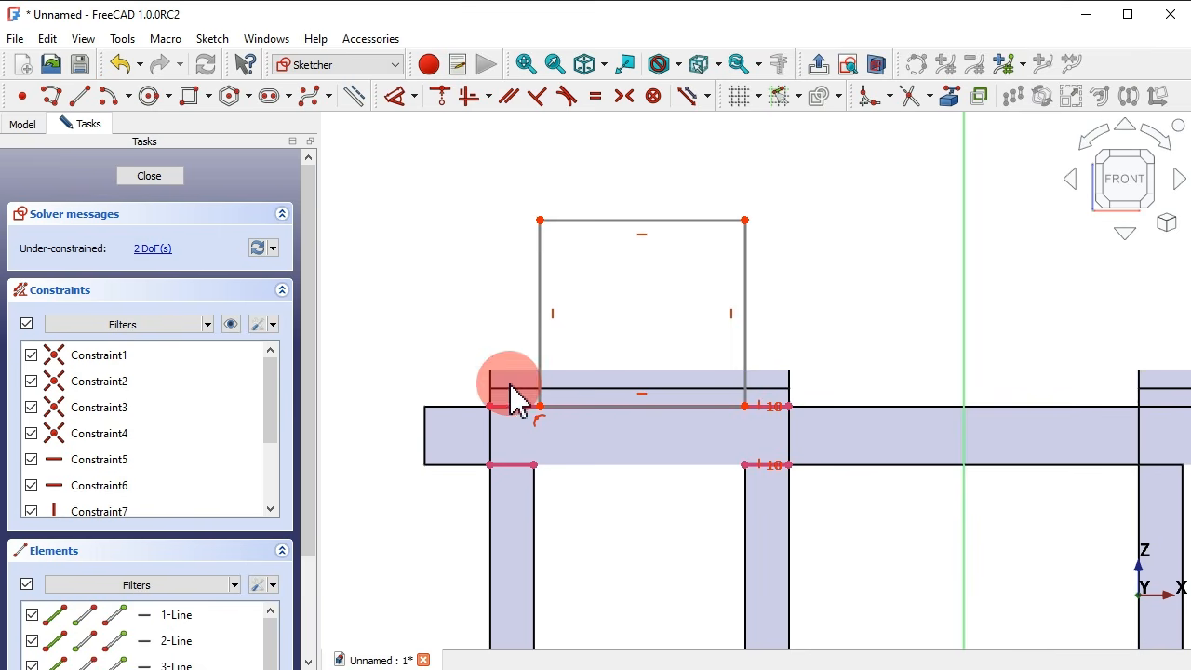
left_click_drag(511, 371, 567, 523)
left_click(537, 420)
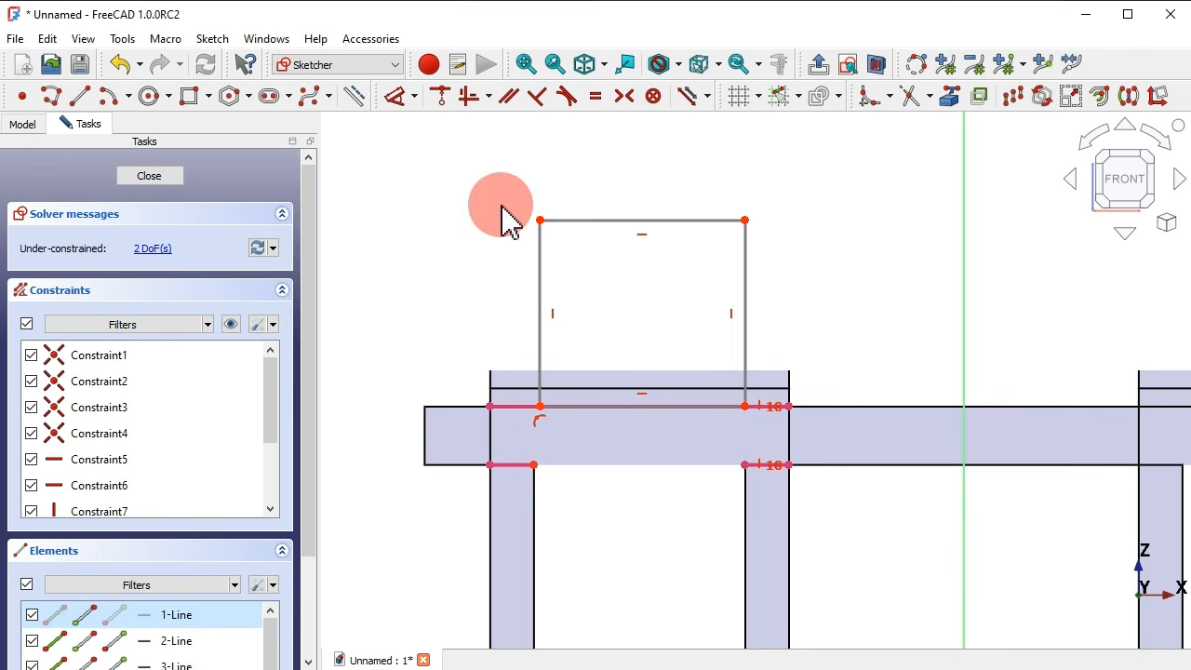
left_click(469, 90)
left_click(545, 311)
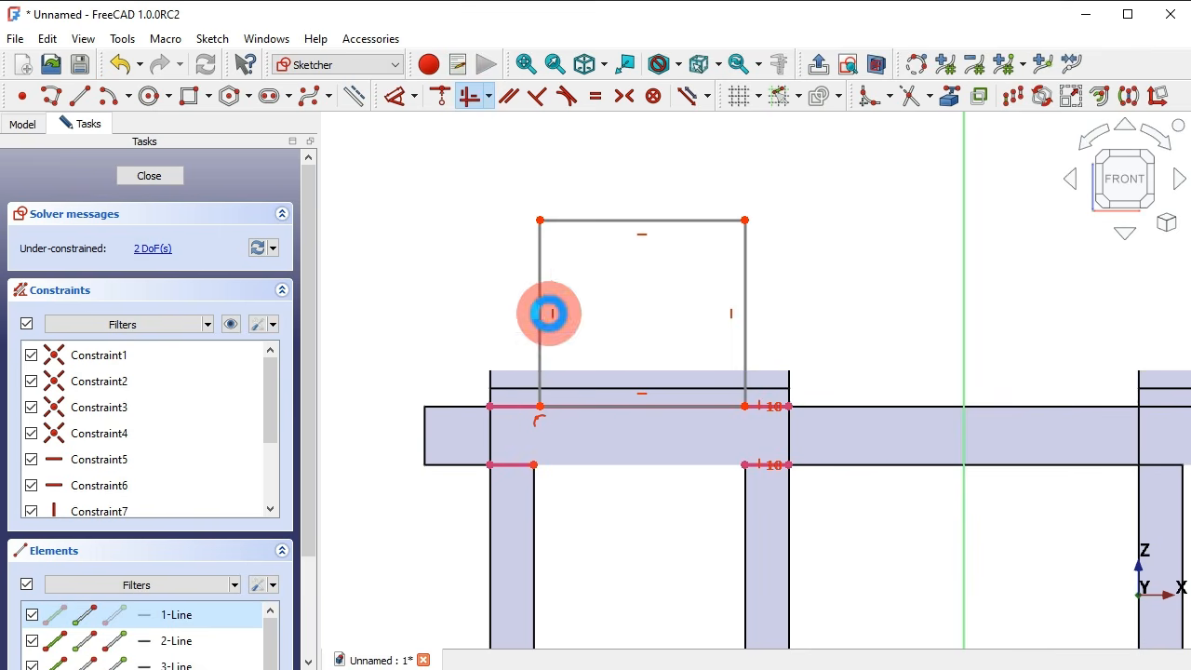
Mirror the rectangle about the sketch's vertical axis onto the other hinge lug and close the sketch.
scroll(525, 326, "down", 4)
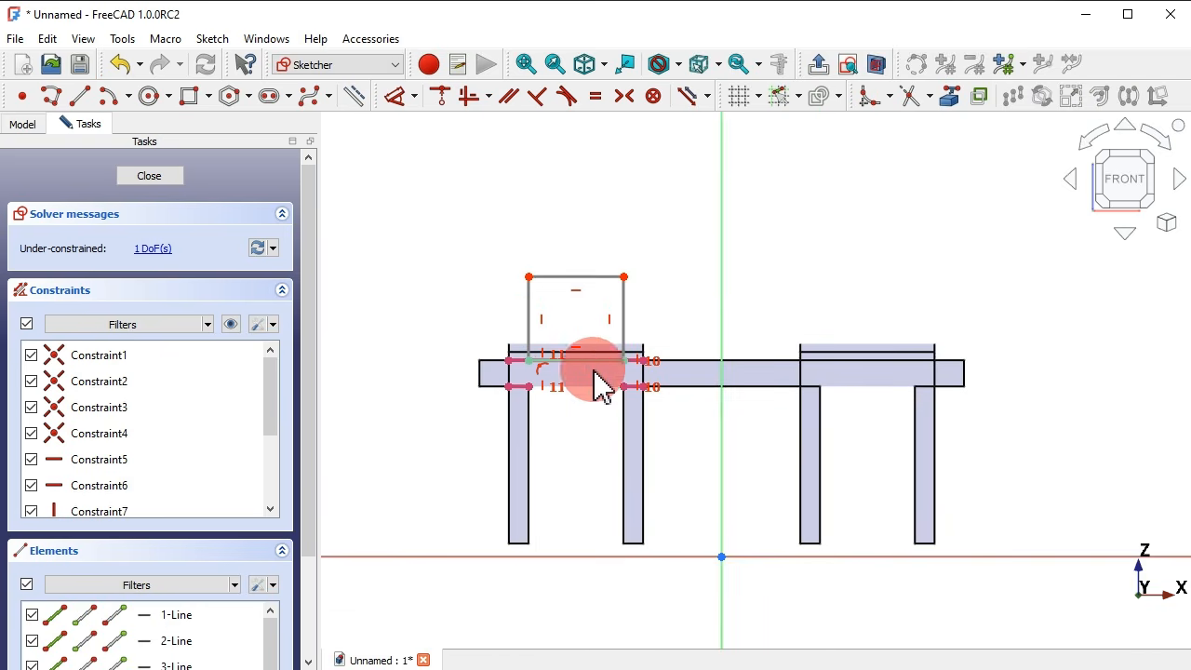
scroll(626, 377, "up", 2)
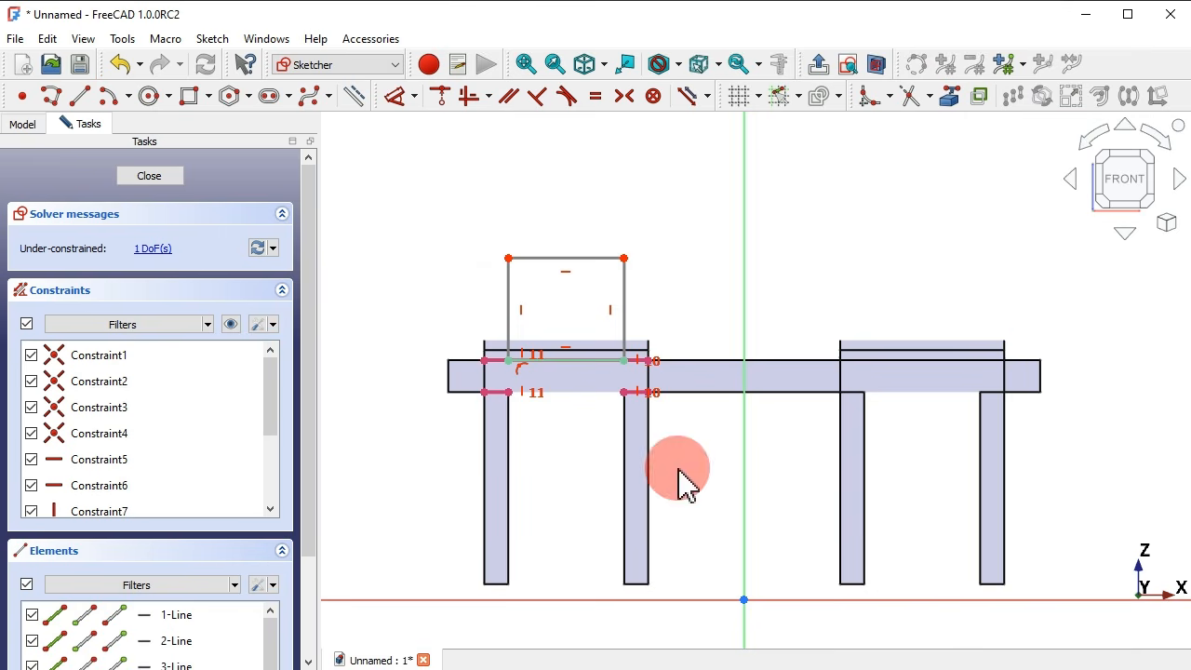
mouse_move(451, 173)
left_mouse_down()
mouse_move(554, 284)
mouse_move(679, 390)
left_mouse_up()
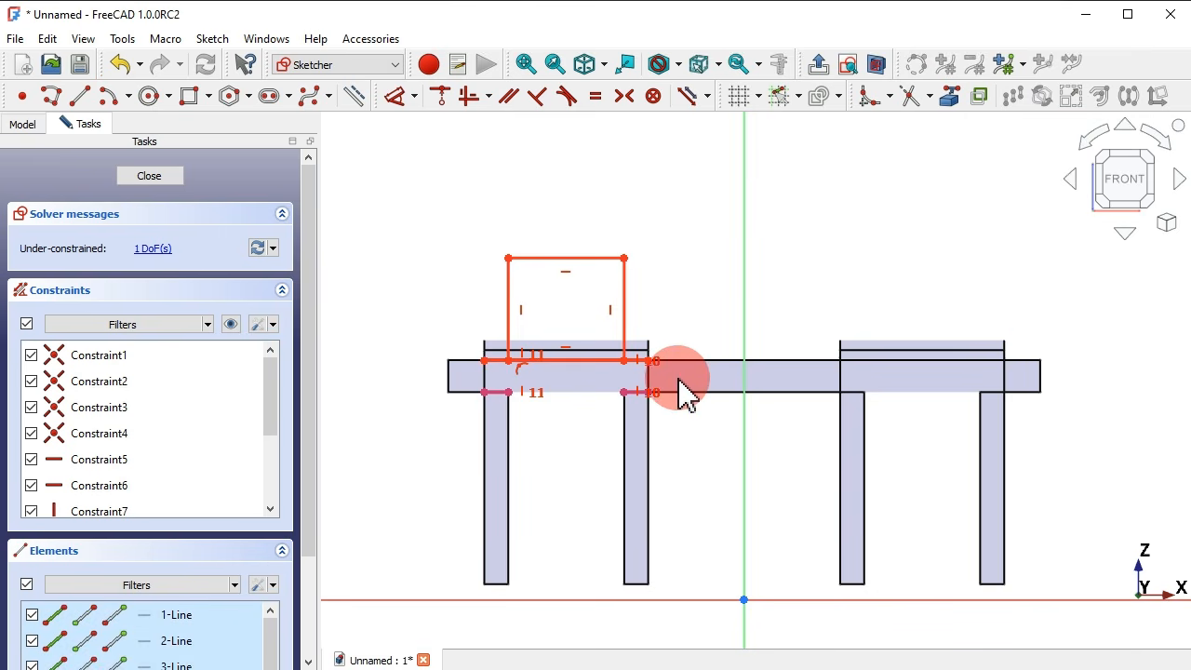
left_click(1126, 94)
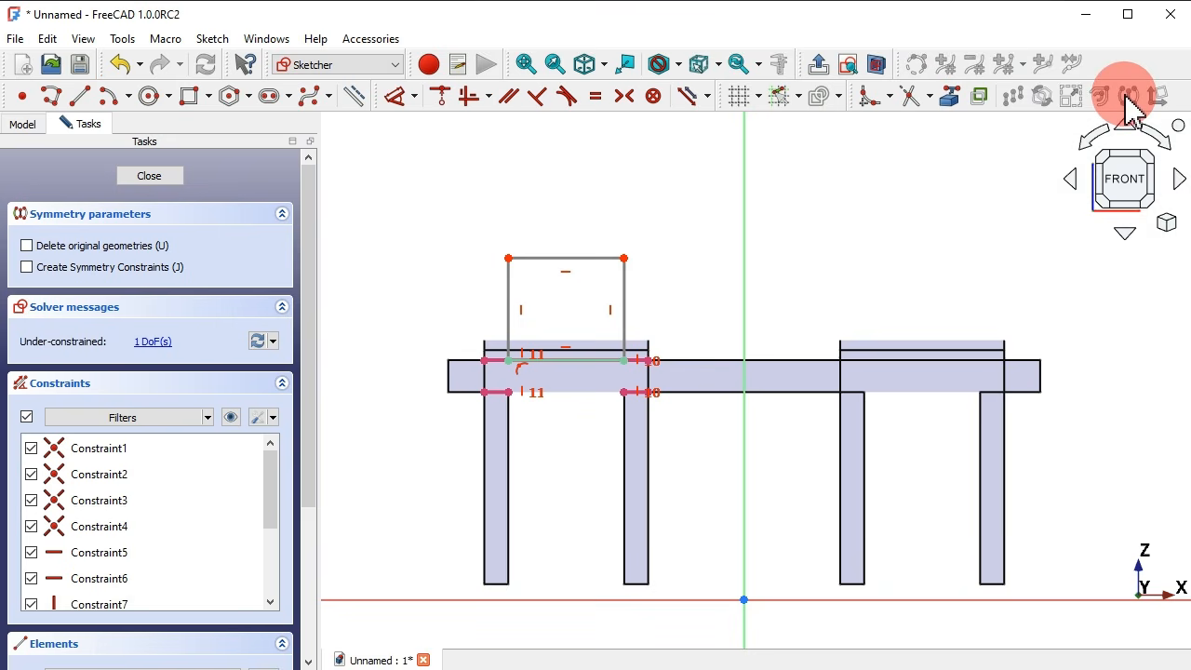
left_click(744, 286)
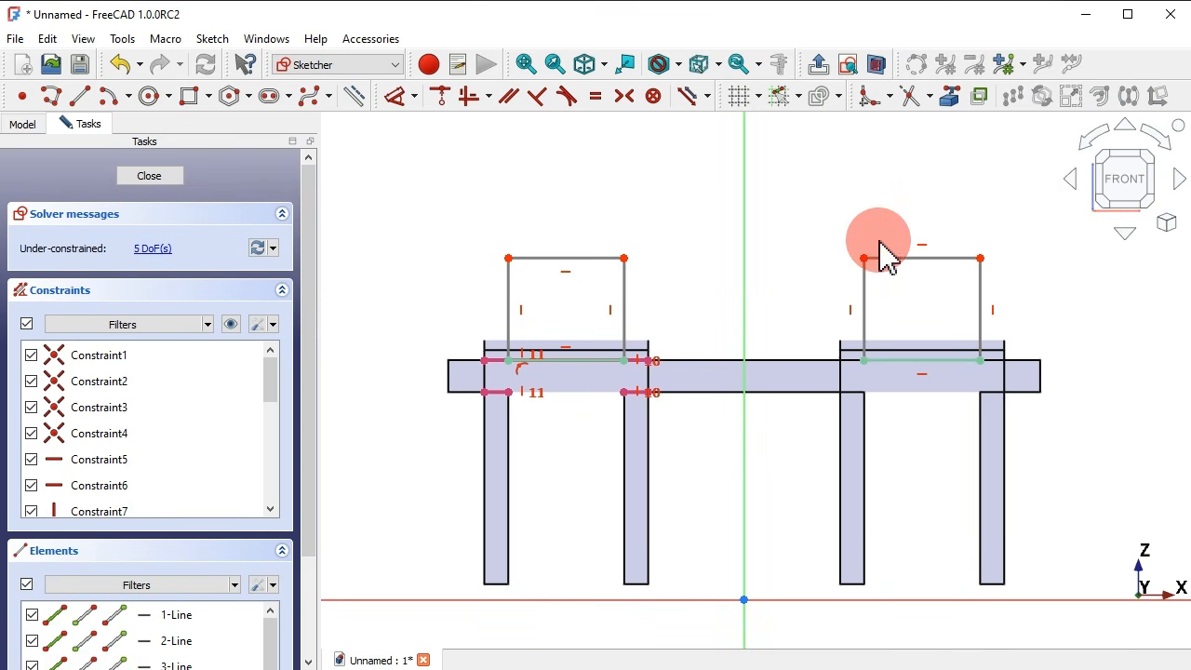
left_click(817, 64)
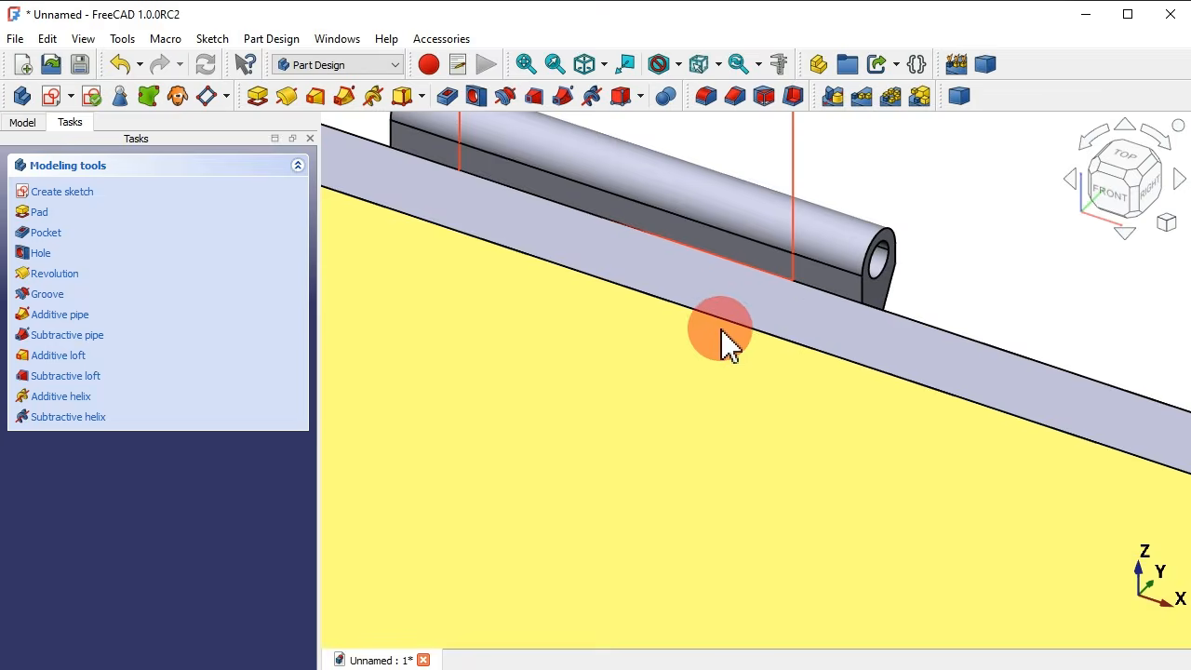
Pocket the two rectangles 10 mm deep through the middle of both back hinge lugs.
scroll(726, 344, "down", 3)
scroll(843, 376, "down", 2)
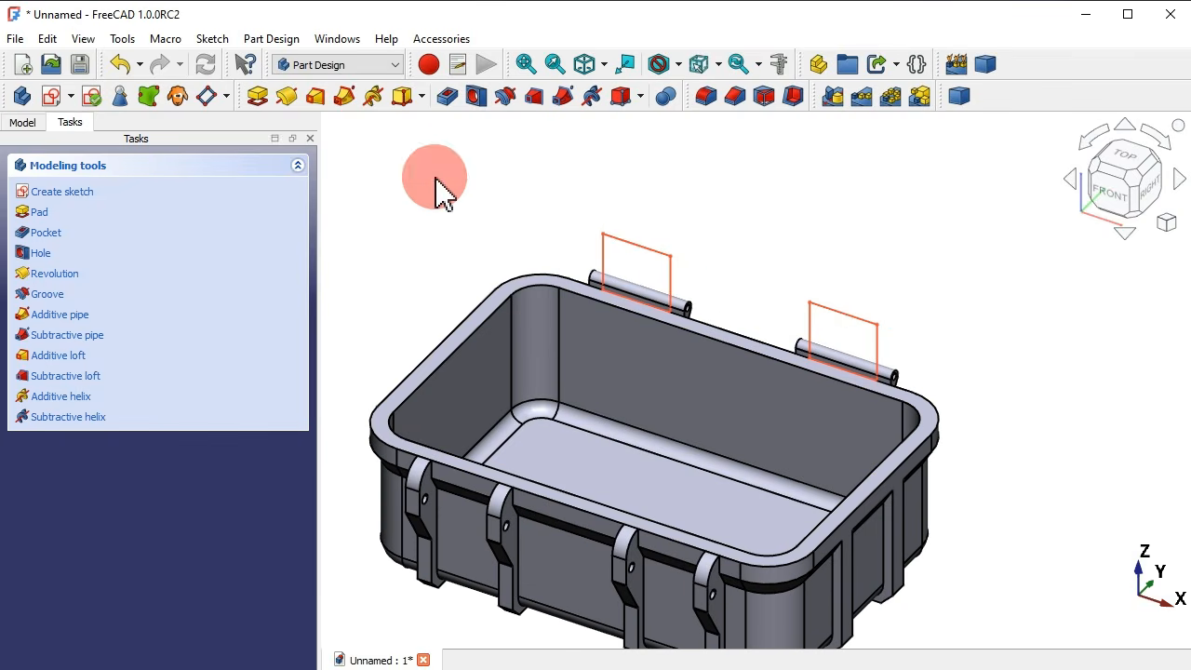
left_click(448, 97)
scroll(680, 287, "up", 5)
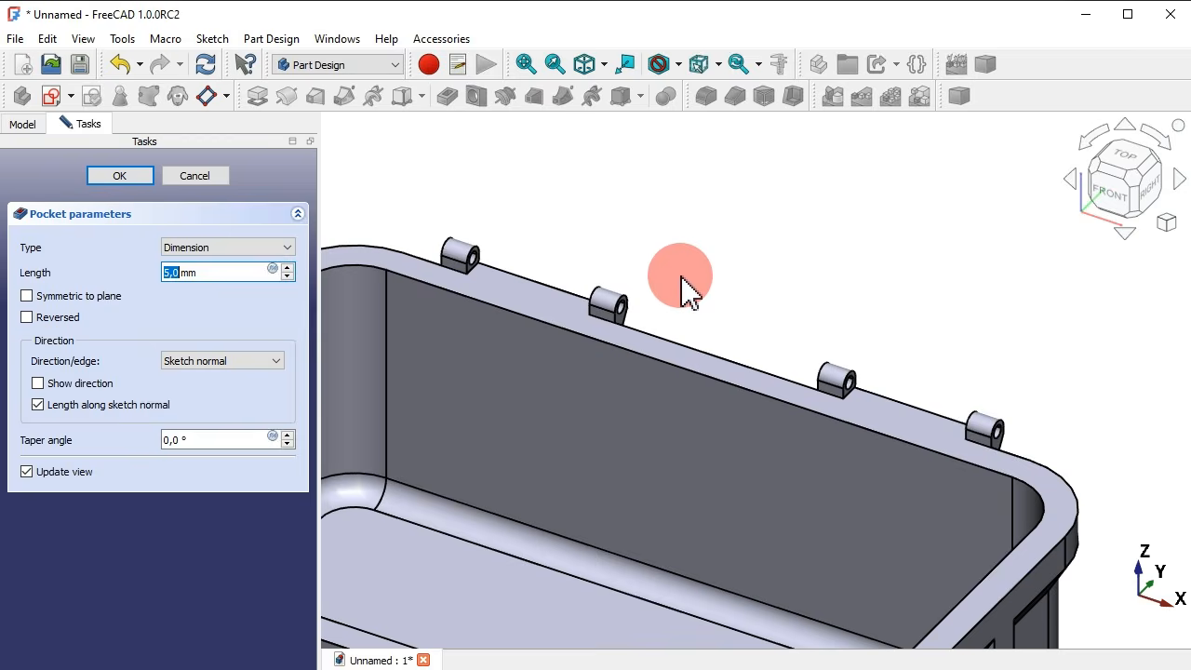
scroll(689, 289, "up", 2)
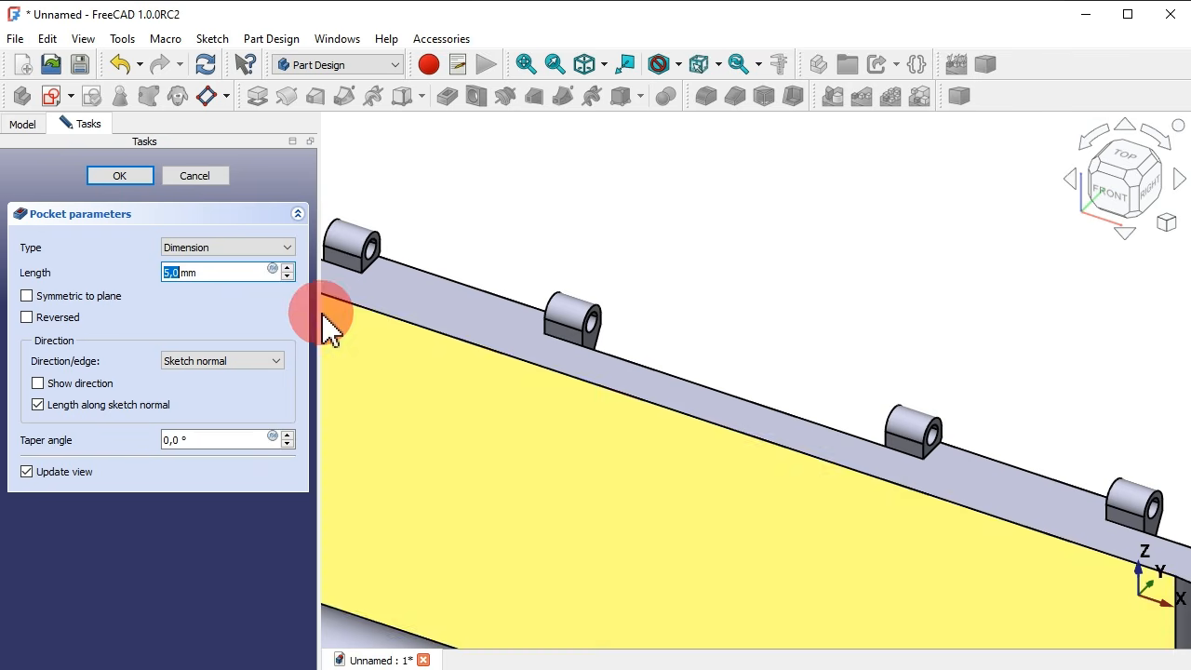
left_click_drag(223, 272, 135, 272)
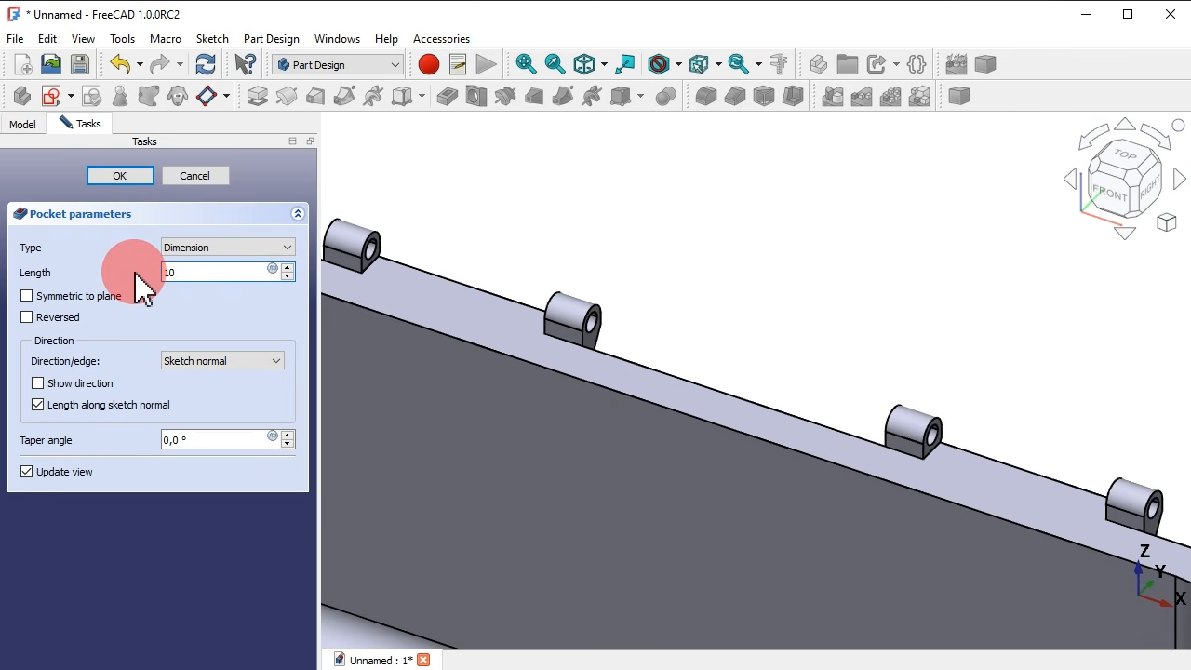
key("Return")
scroll(656, 271, "down", 5)
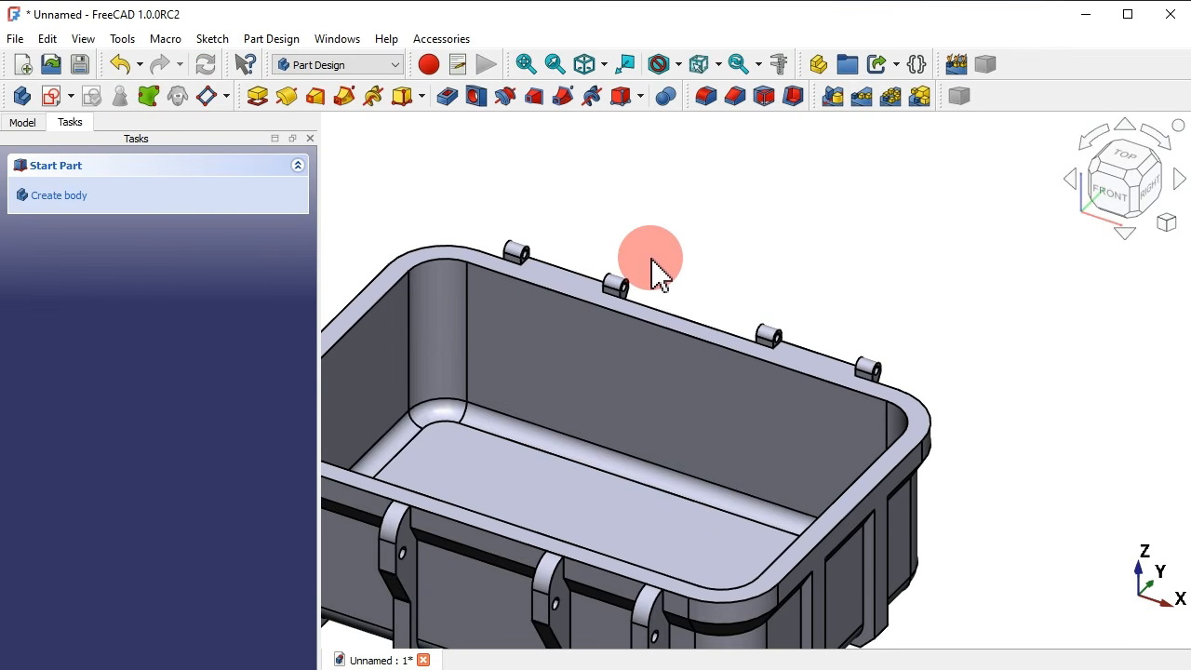
Create a sketch on the XZ-plane and turn on the section view to expose the rim's cross-section.
middle_click_drag(944, 332, 651, 349)
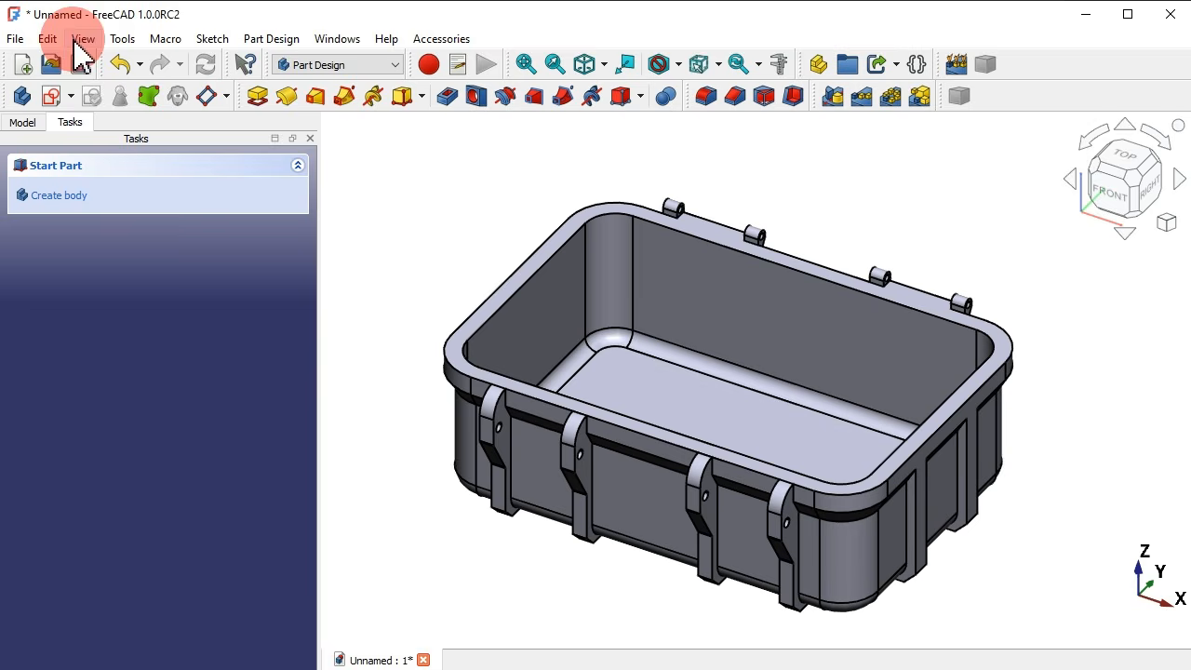
left_click(50, 95)
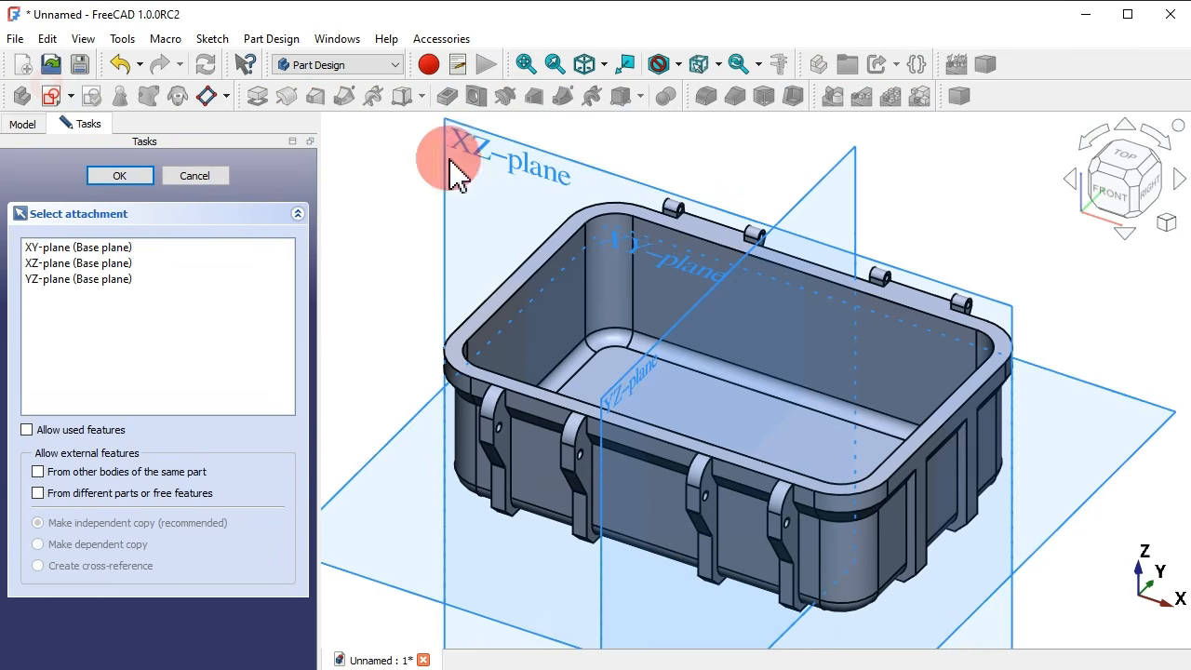
left_click(538, 169)
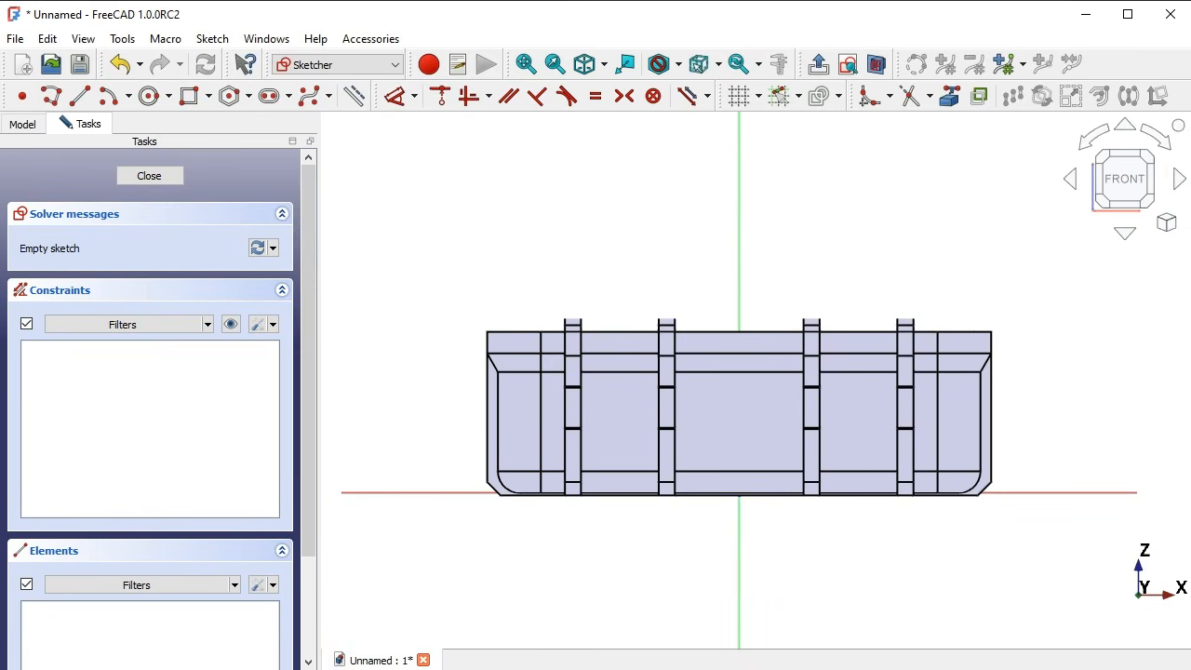
scroll(1061, 377, "up", 4)
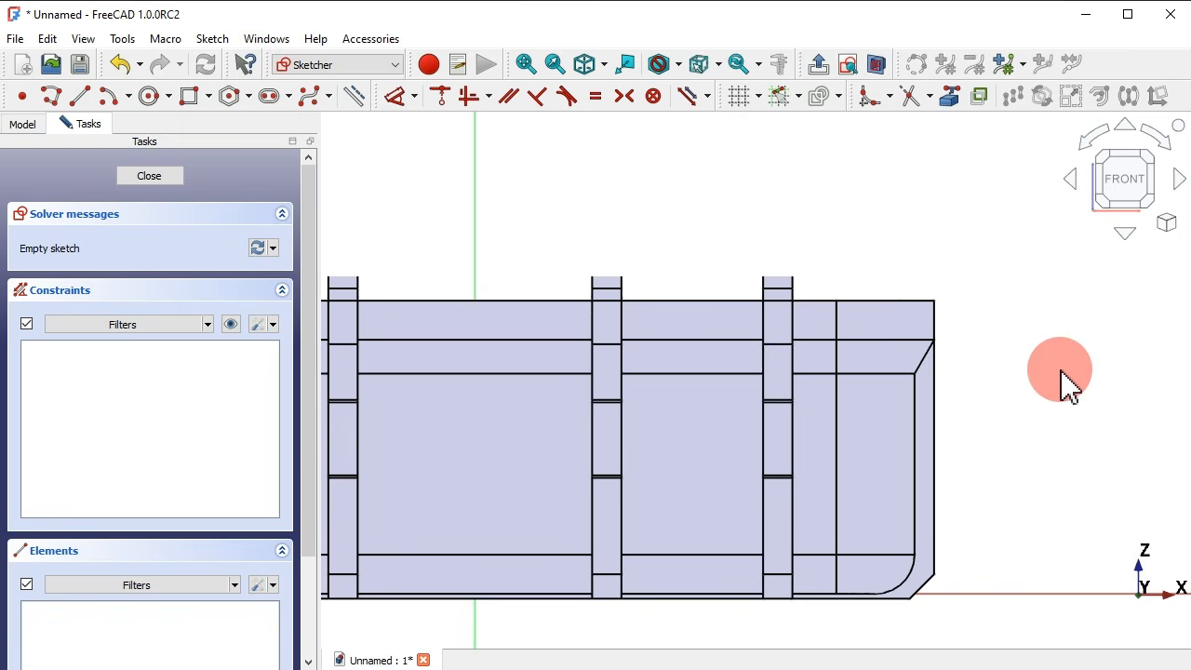
left_click(877, 65)
Project the top edge of the cut rim at the box's positive X end into the sketch as external geometry.
left_click(949, 96)
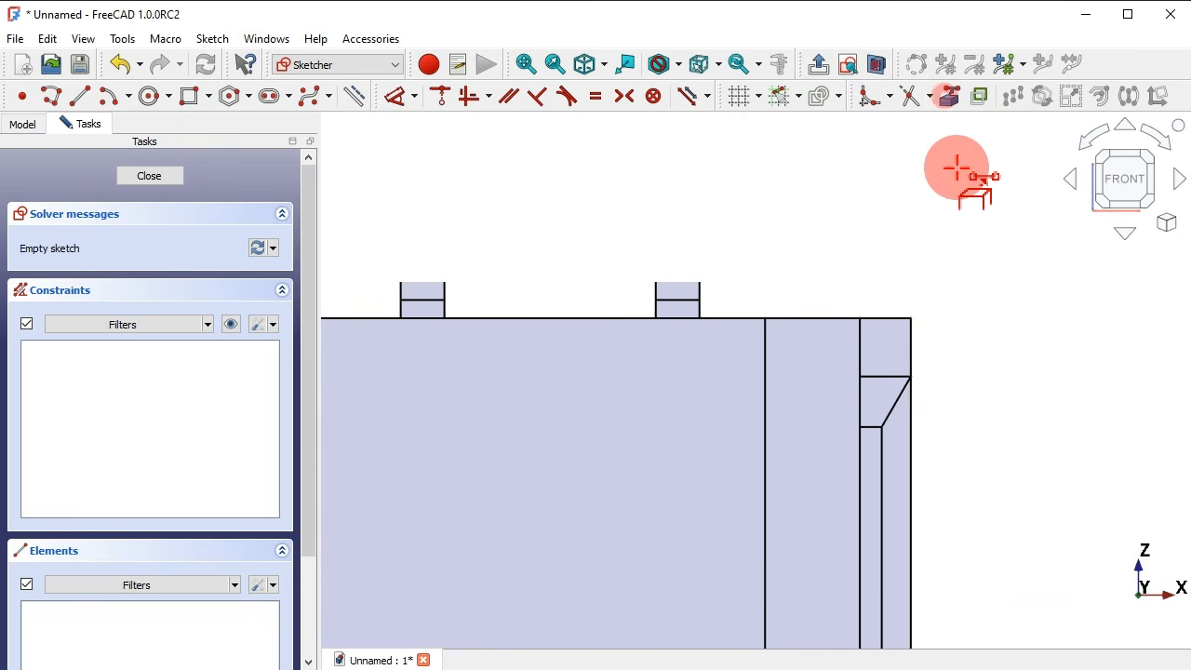
scroll(984, 364, "up", 1)
left_click(885, 330)
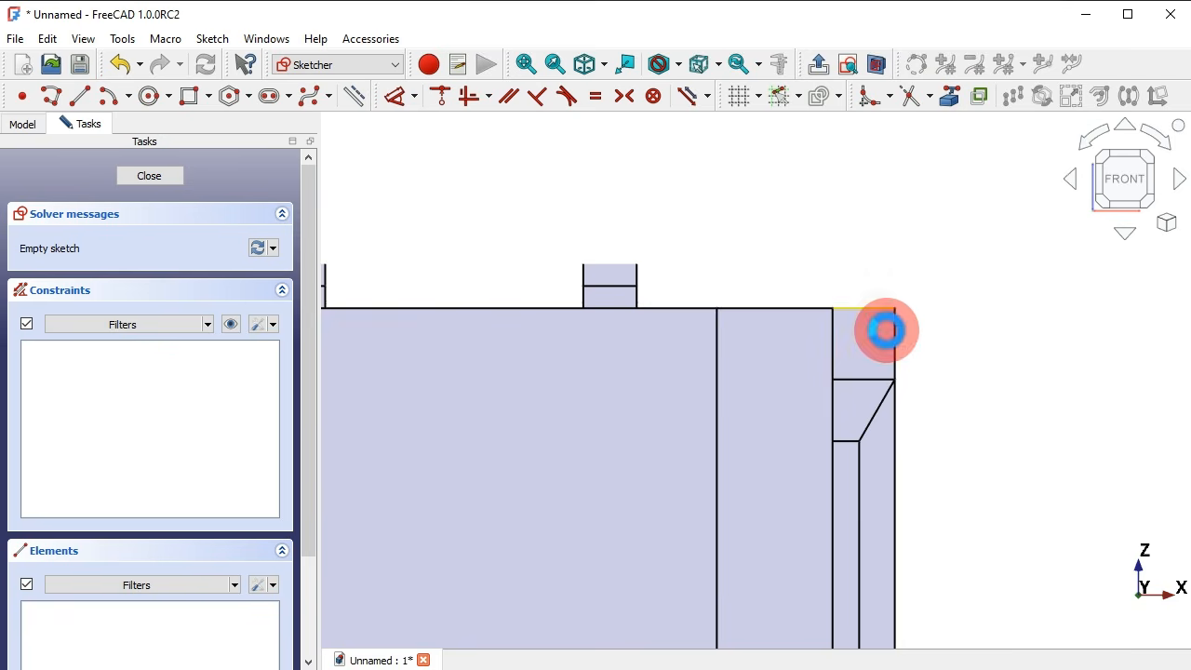
scroll(912, 332, "up", 2)
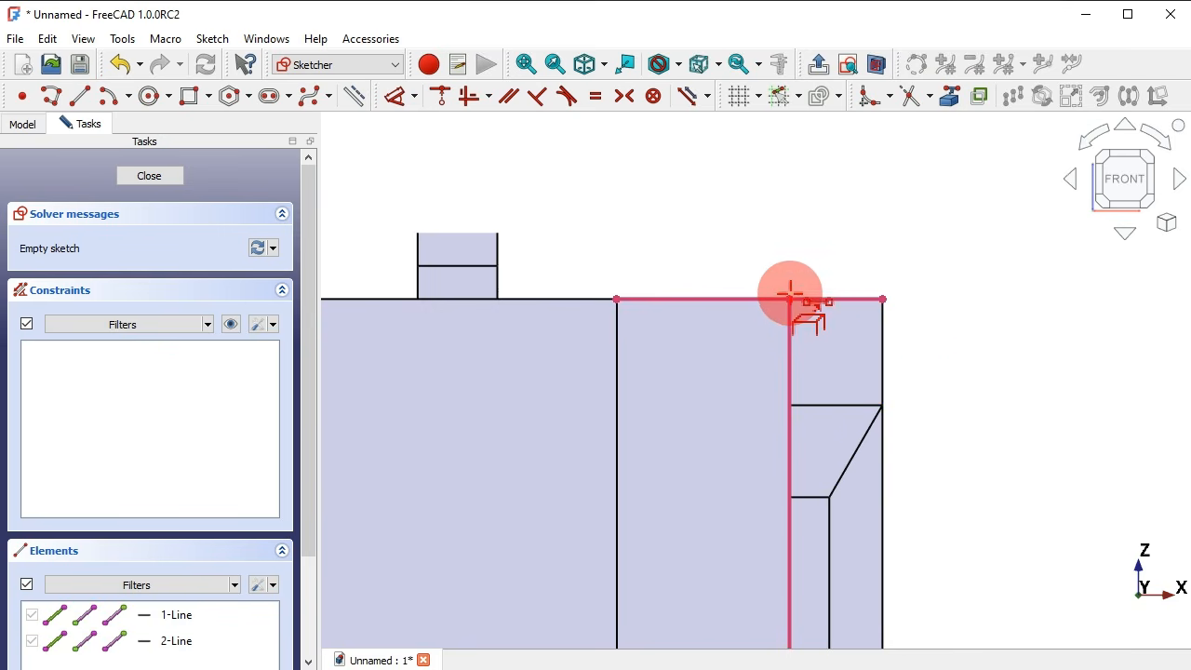
left_click(882, 299)
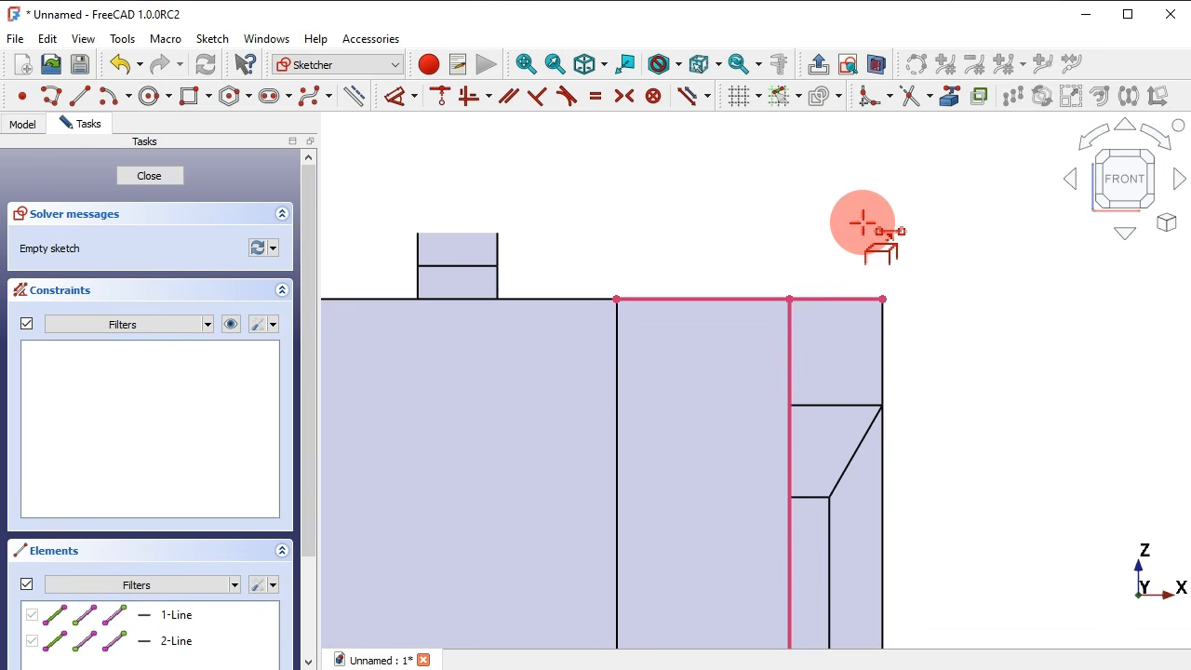
Sketch a vertical slot with about 4.9 mm radius and 5.3 mm center spacing, its upper center on the rim's projected top edge.
left_click(269, 96)
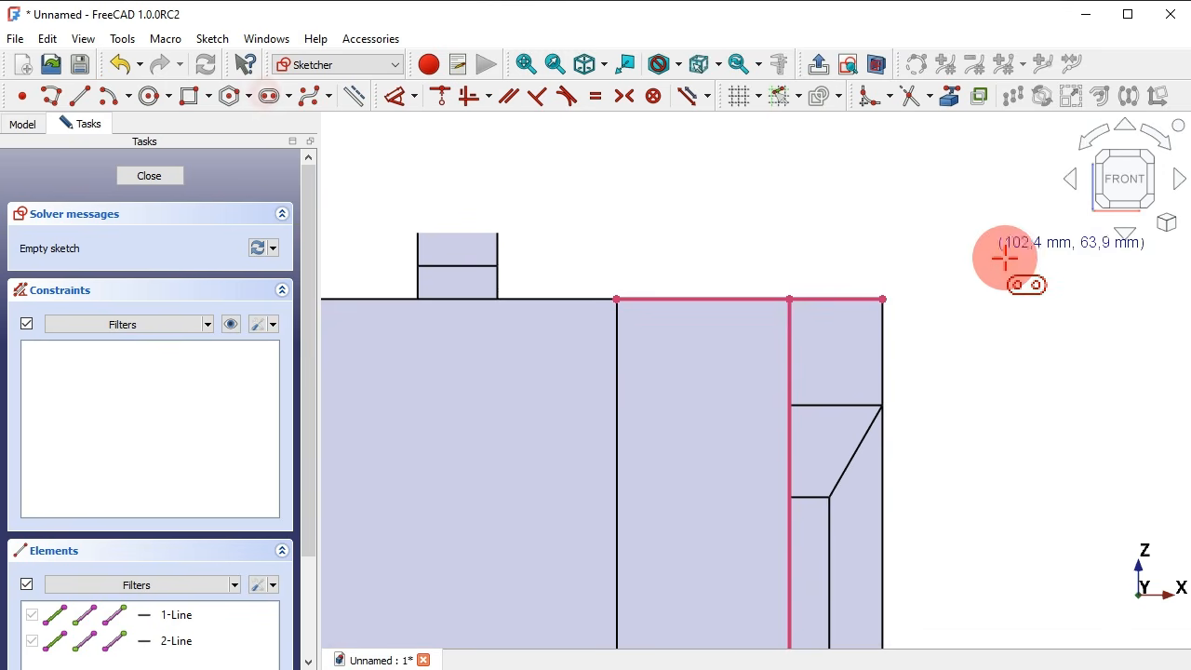
scroll(1005, 259, "up", 2)
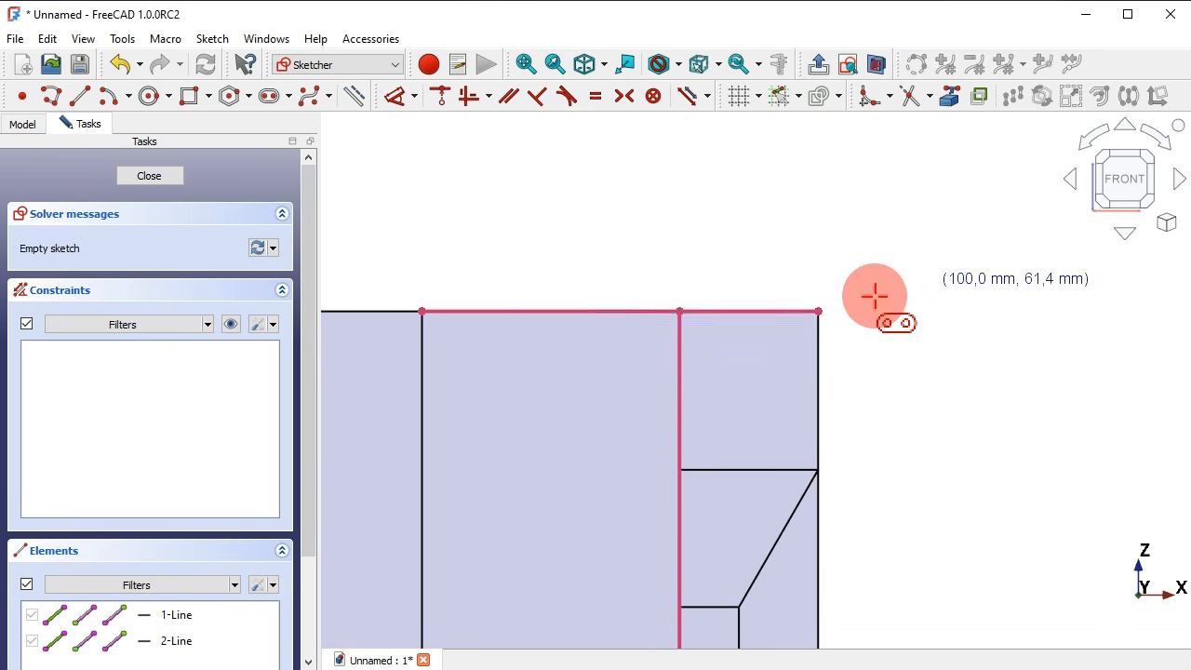
left_click(744, 308)
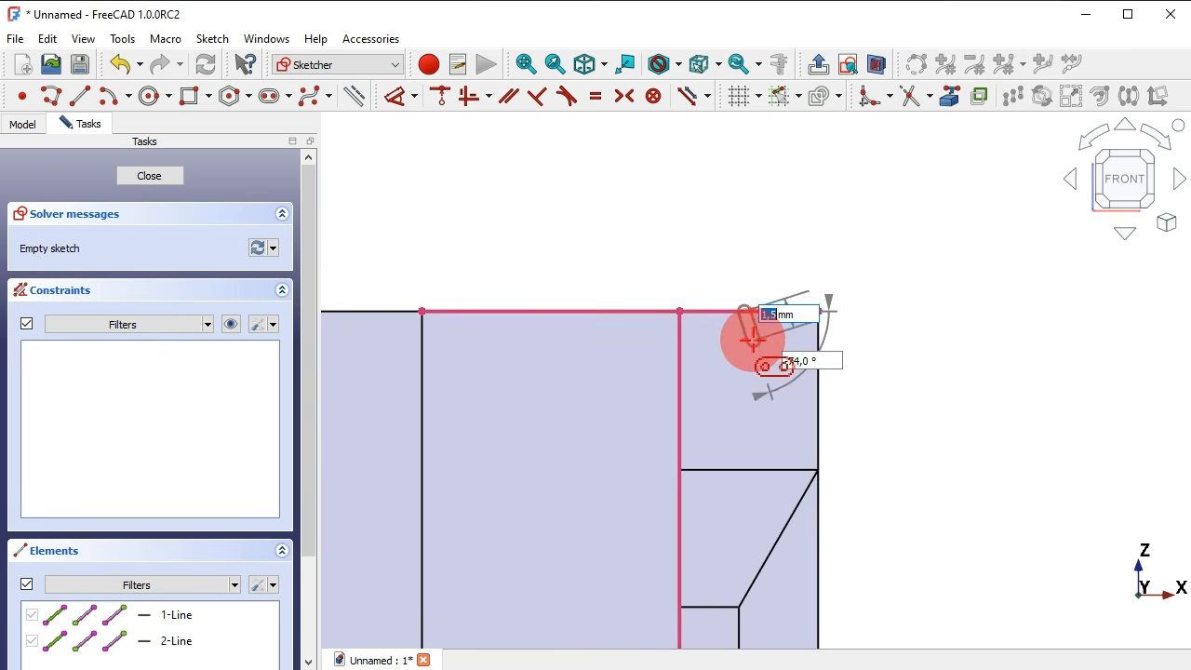
left_click(744, 419)
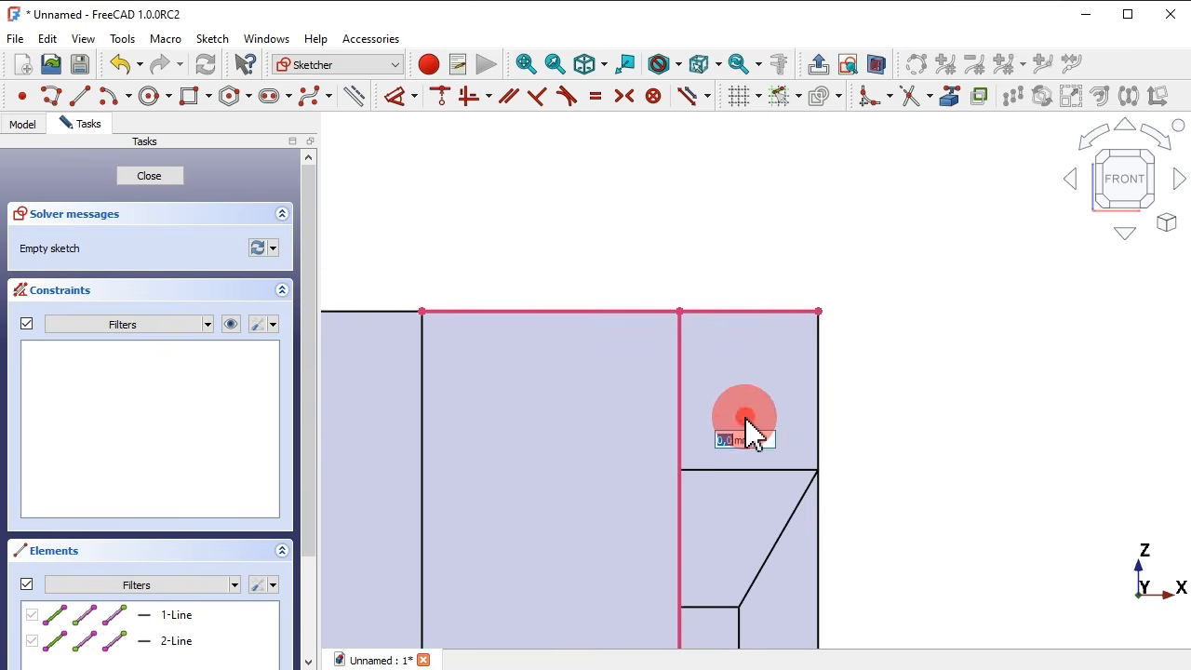
left_click(848, 385)
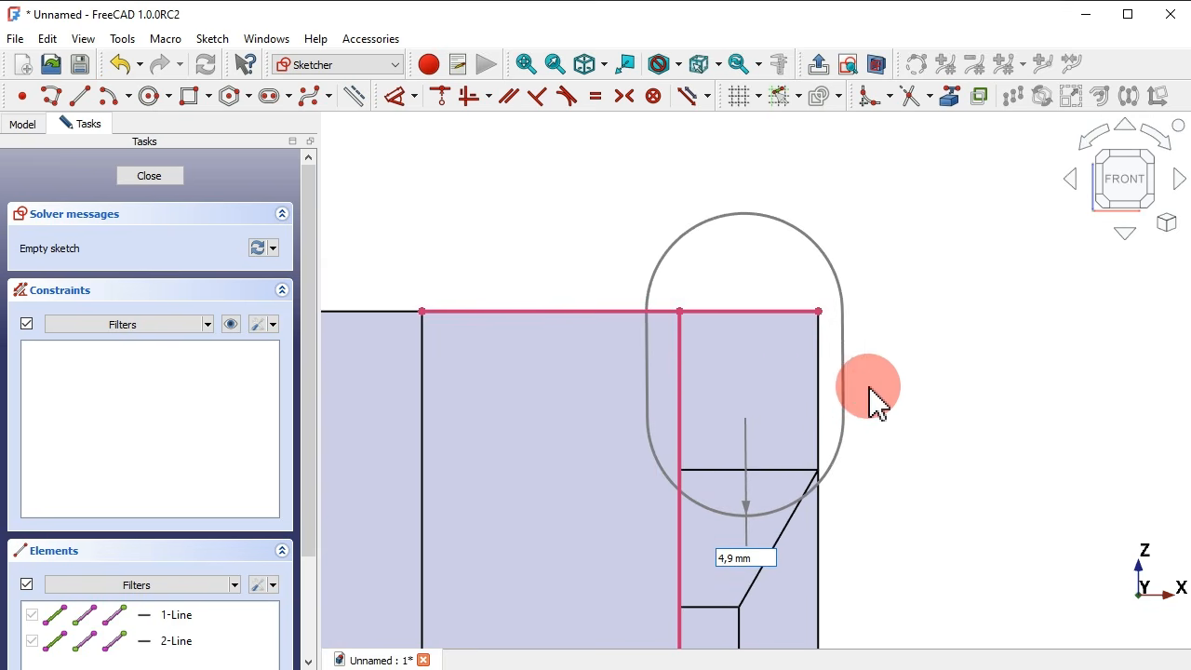
Constrain the diameter of the slot's upper arc to 2.5 mm.
left_click(414, 97)
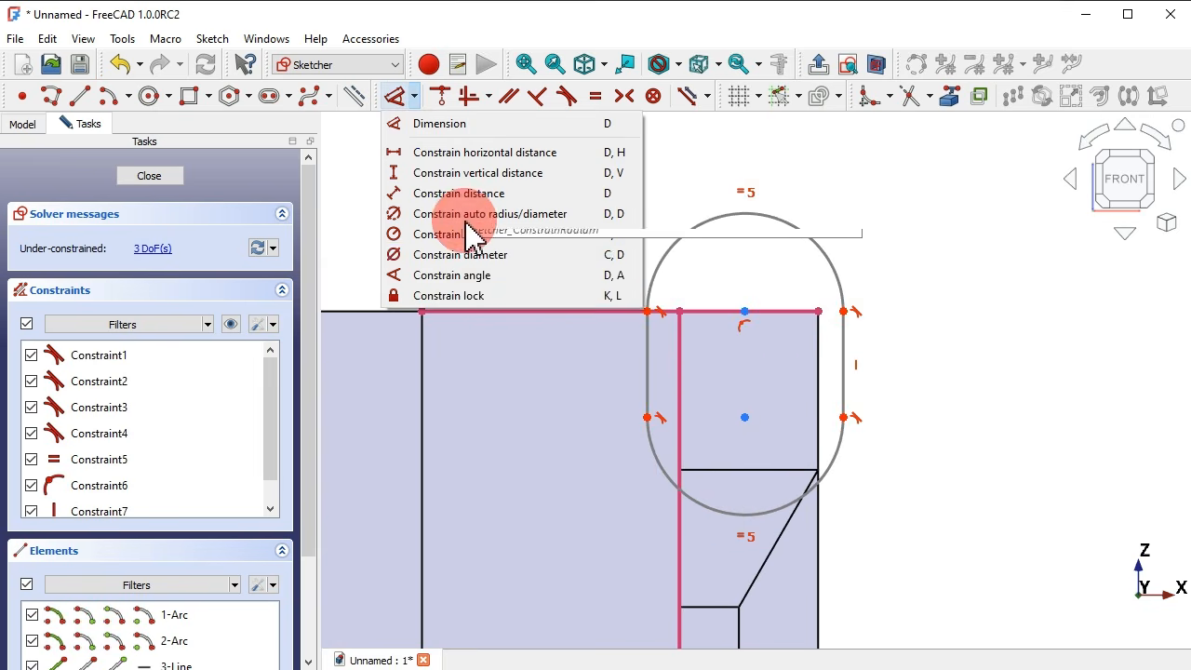
left_click(489, 270)
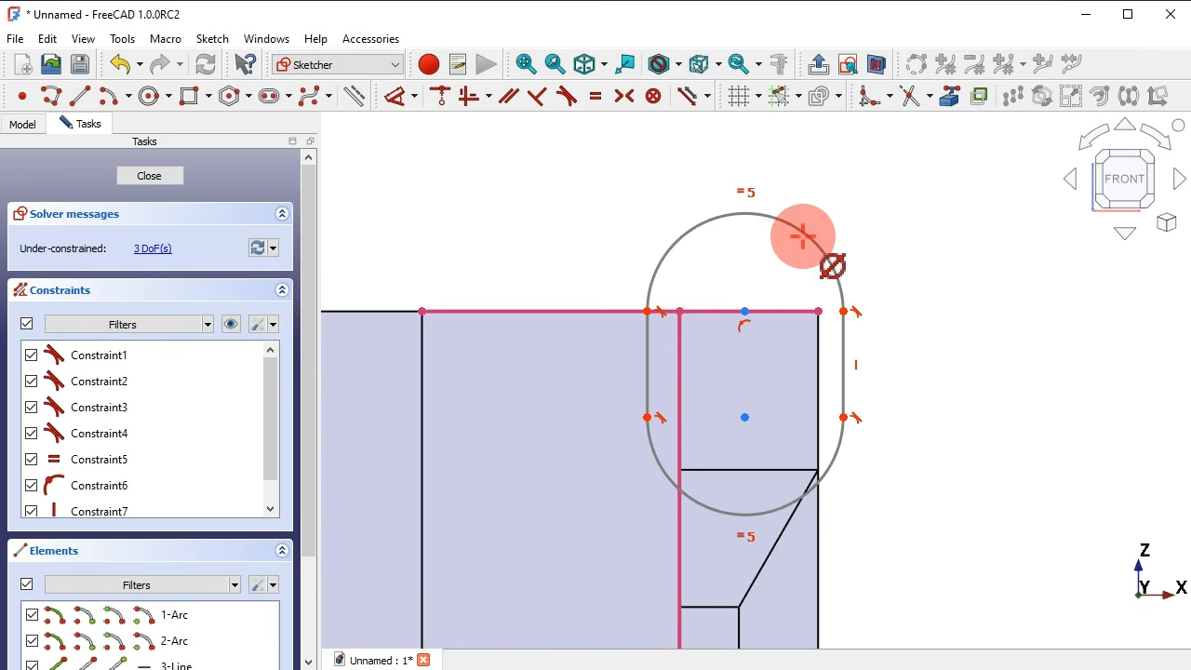
left_click(803, 235)
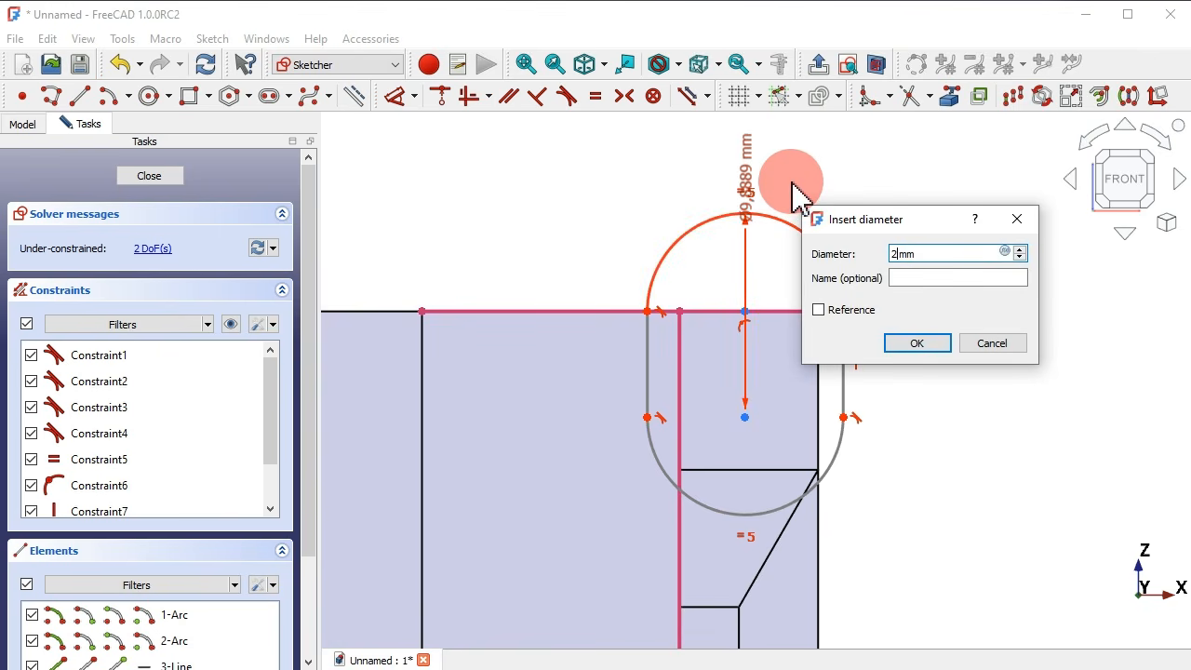
type("2.5")
key("Return")
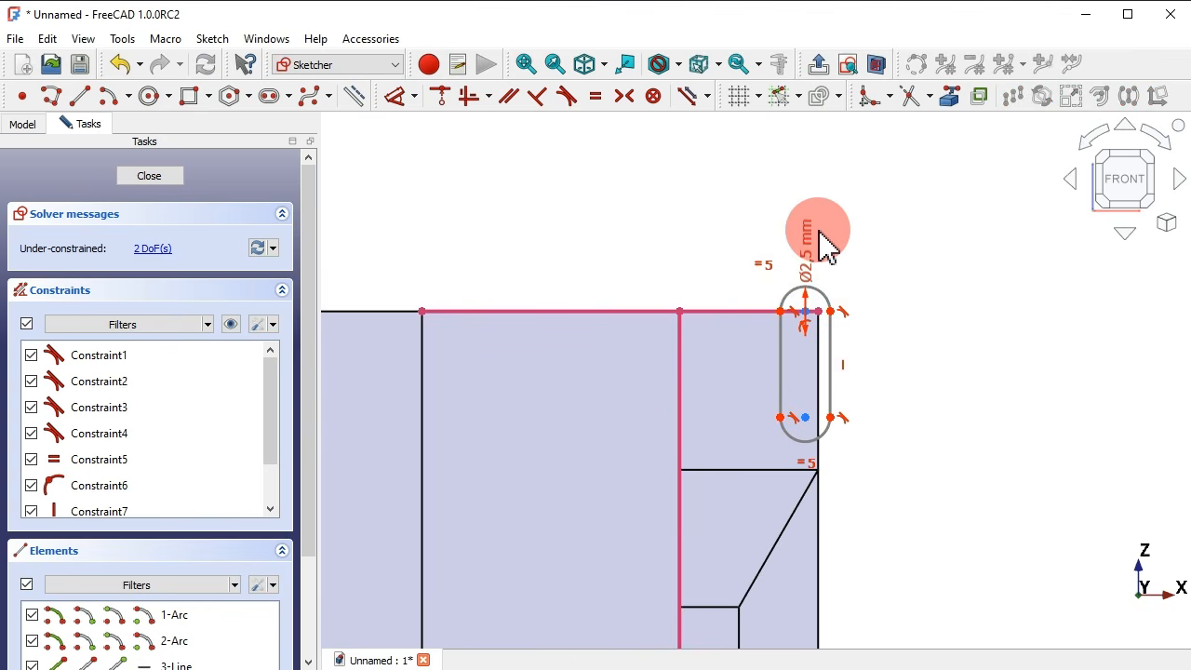
Dimension the slot's straight side with a length of 1.5 mm.
left_click(396, 96)
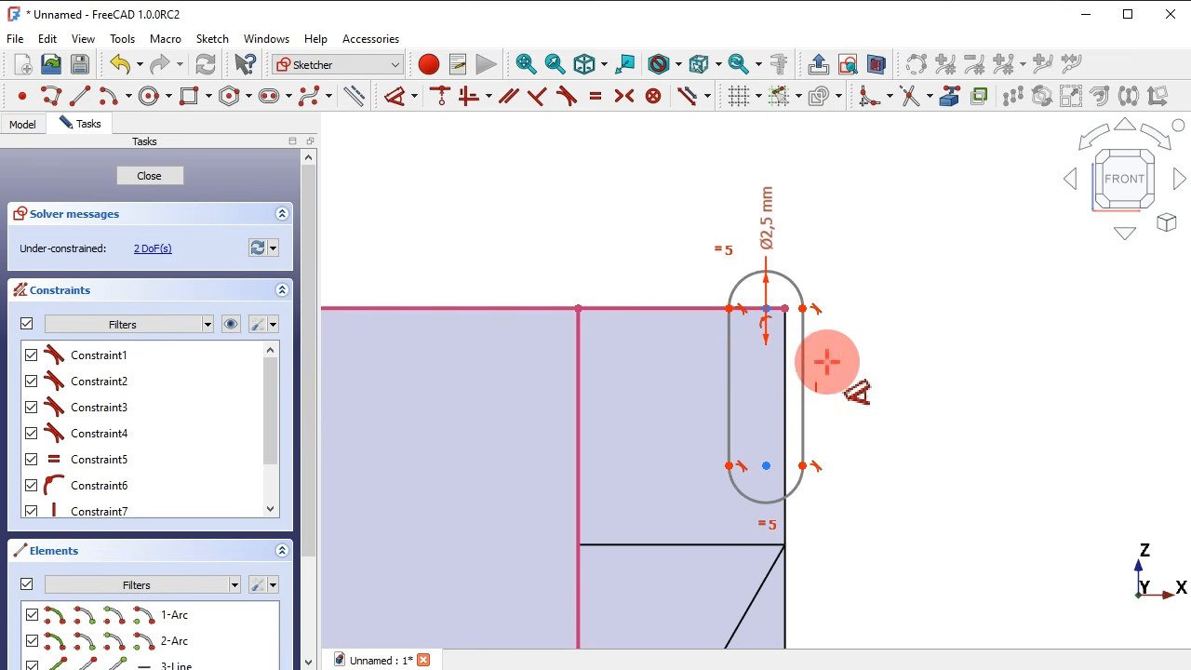
left_click(802, 369)
left_click(990, 396)
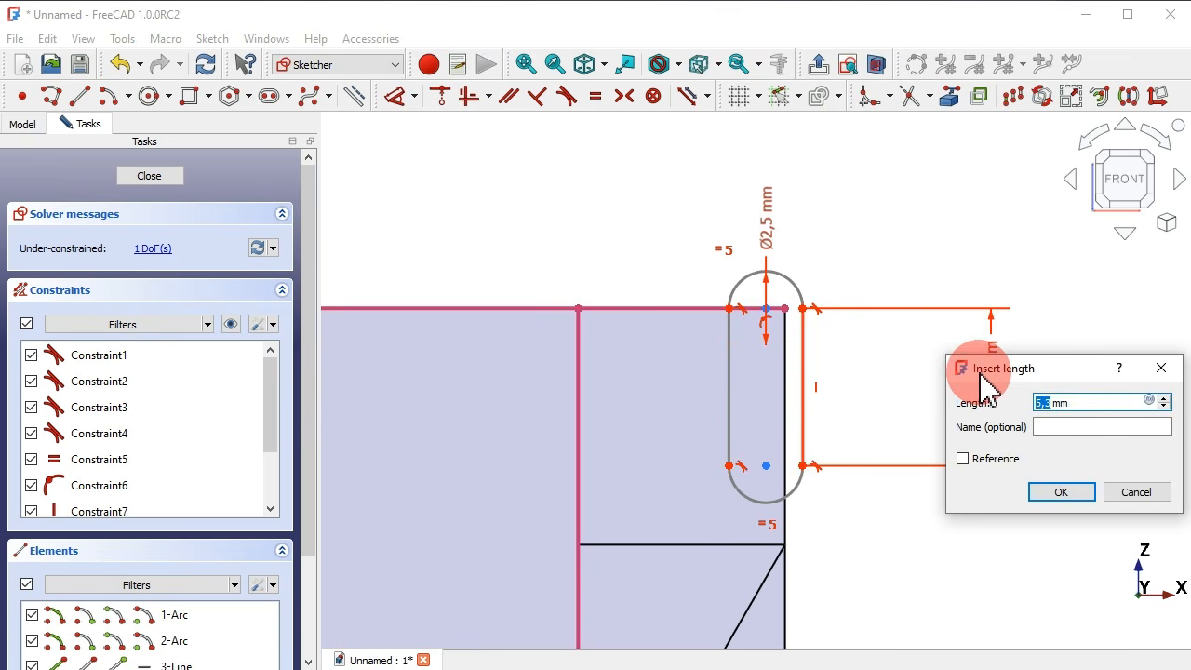
type("1.5")
key("Return")
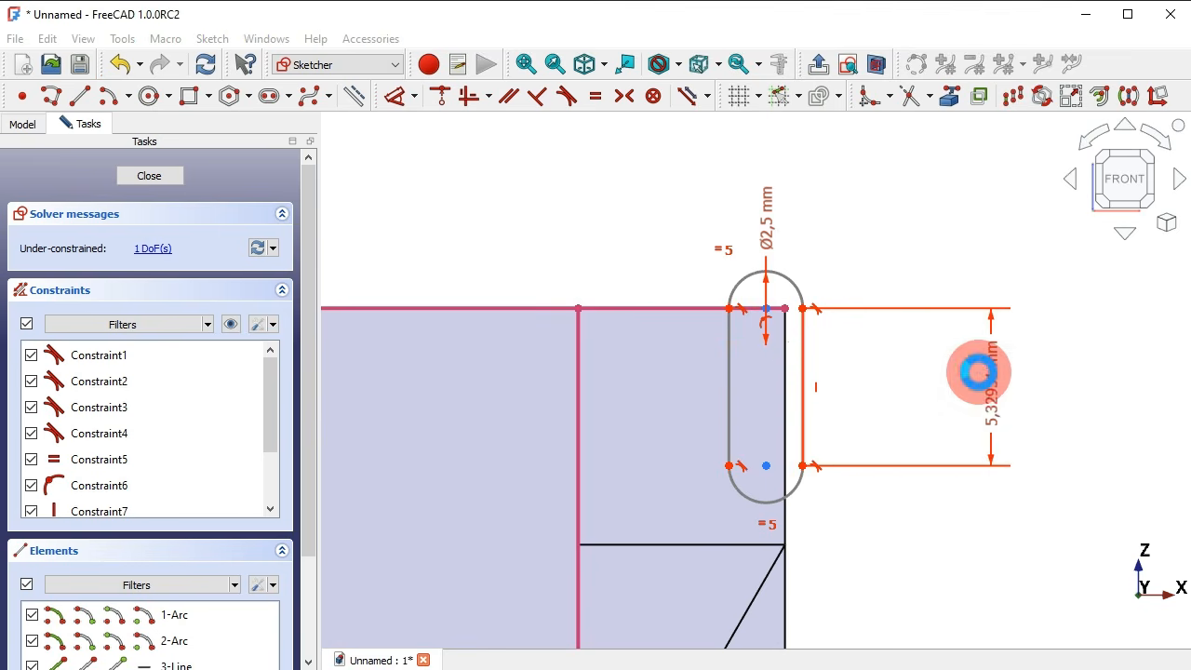
Constrain the slot's upper center symmetrically between the endpoints of the rim's projected top edge and close the sketch.
left_click(635, 96)
left_click(781, 319)
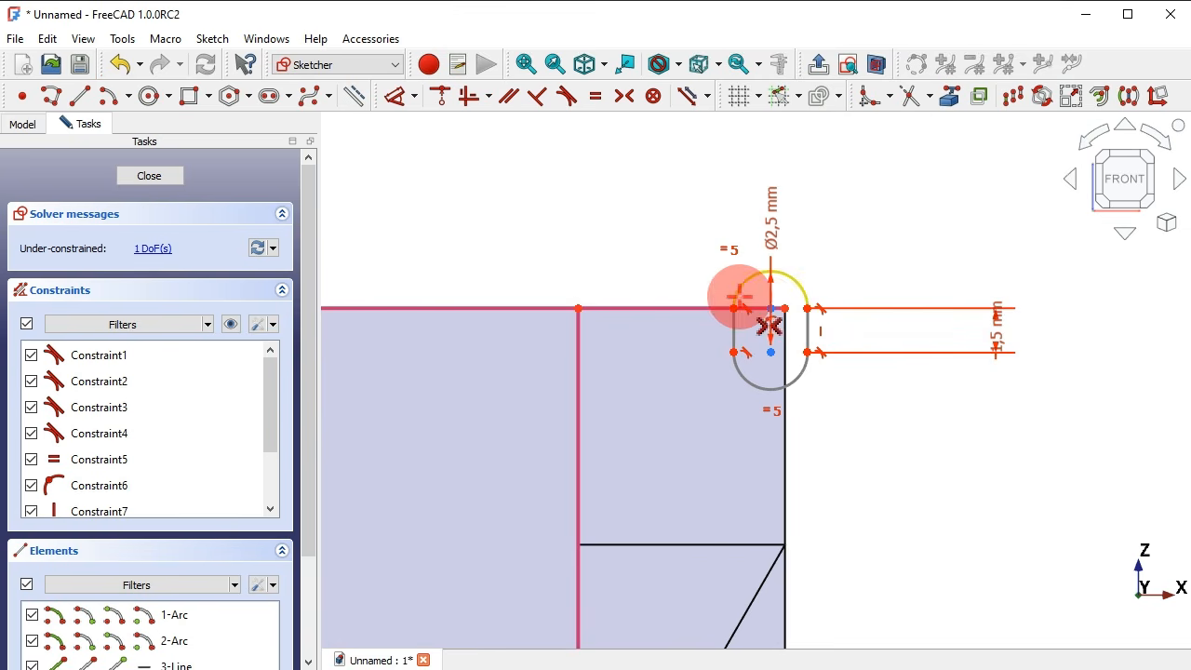
left_click(770, 308)
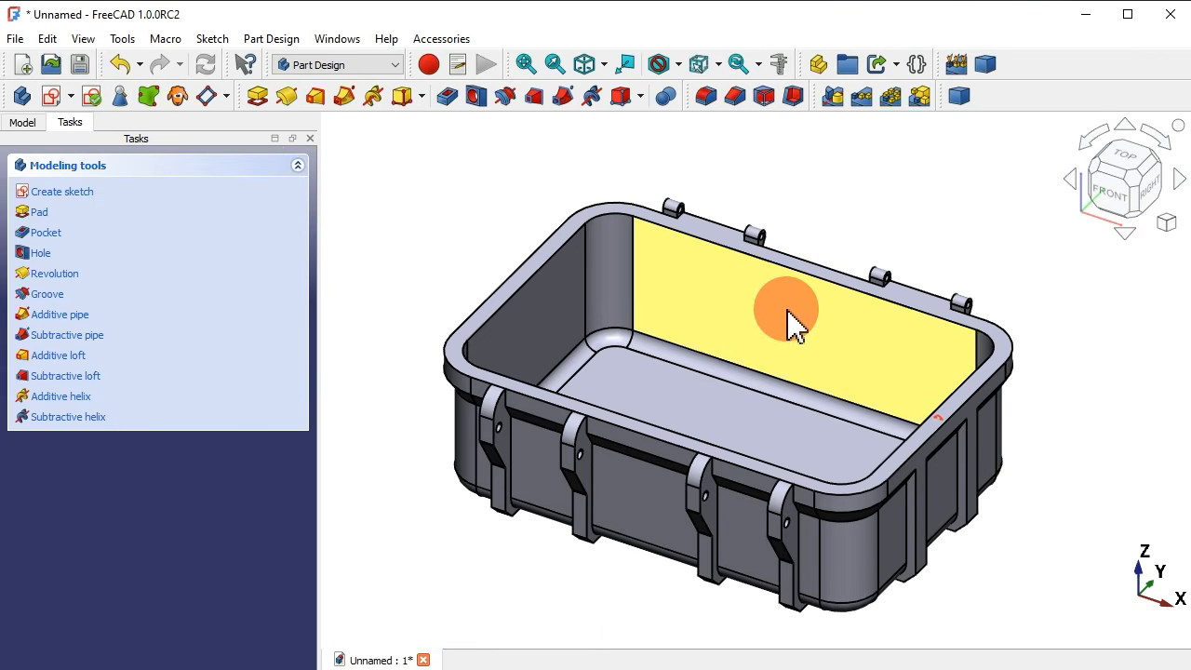
Cut a groove around the rim with a subtractive pipe, sweeping the slot profile along the base pad's Sketch.
scroll(793, 315, "up", 2)
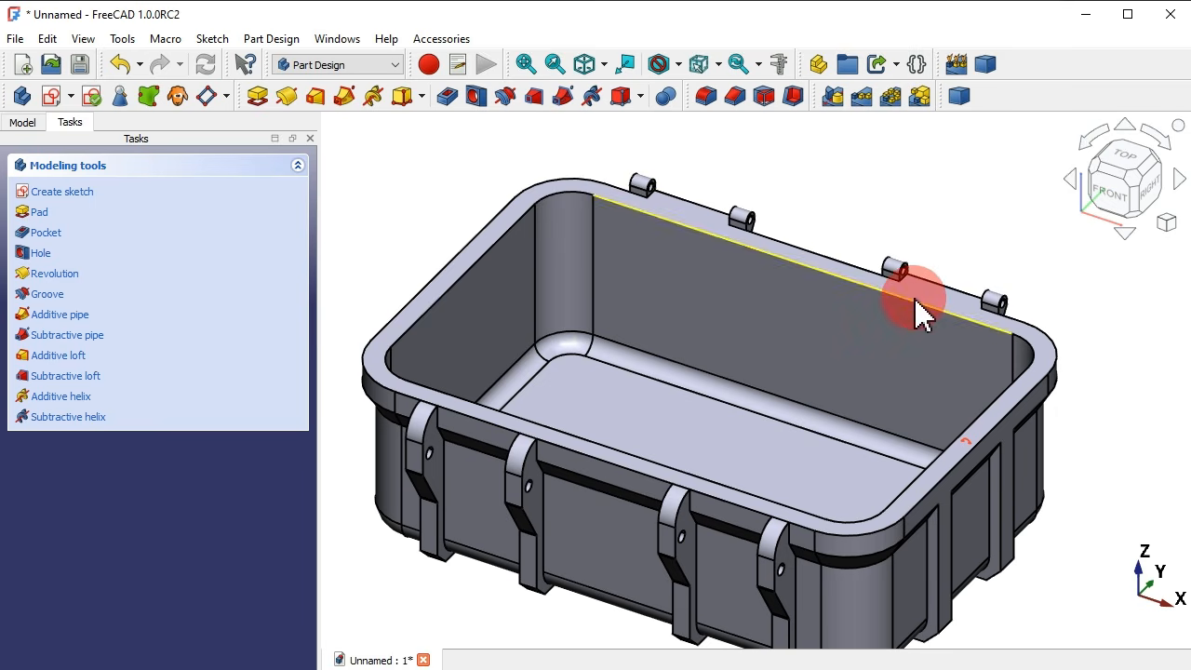
left_click(563, 97)
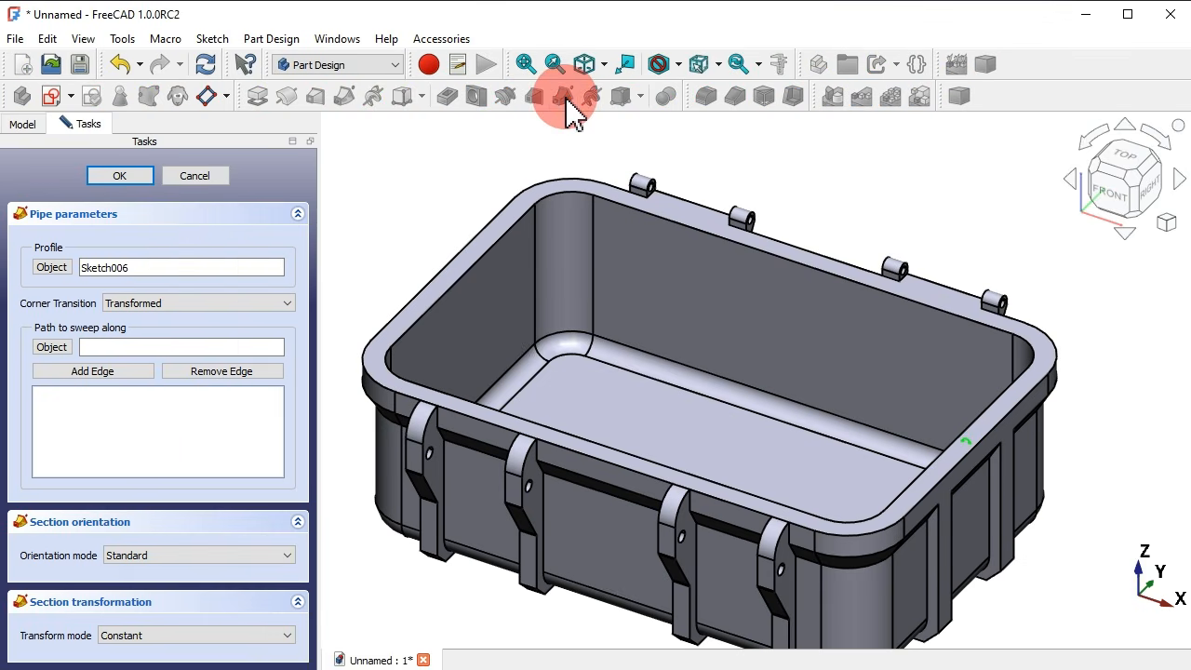
left_click(56, 347)
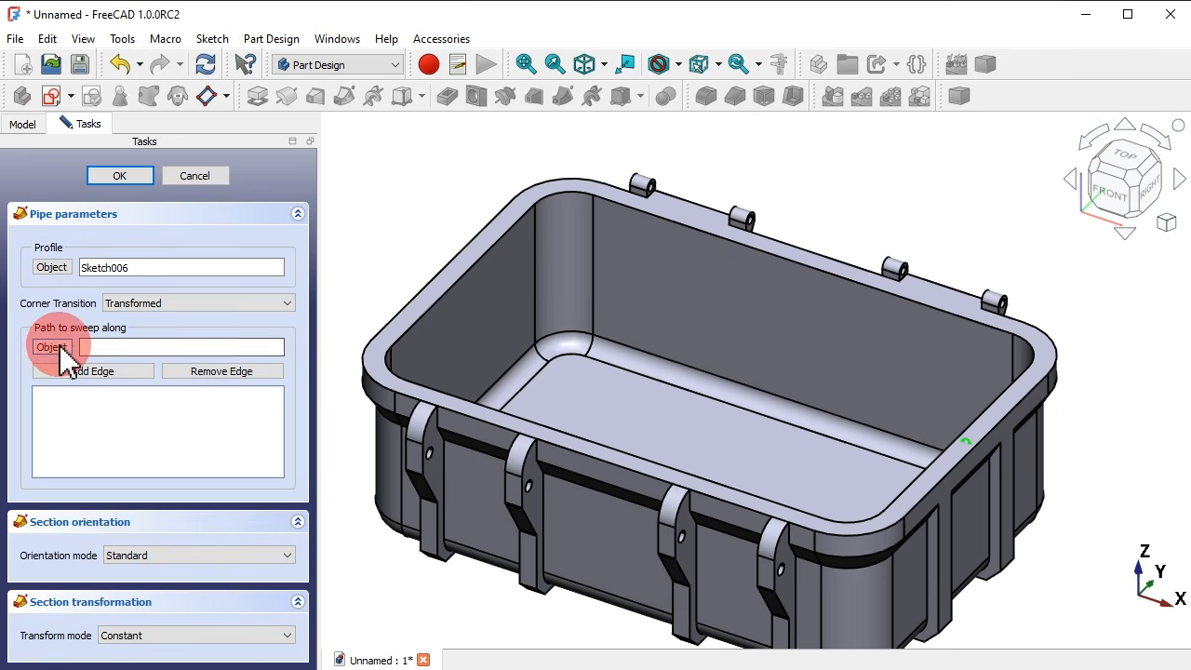
left_click(23, 125)
scroll(244, 302, "up", 2)
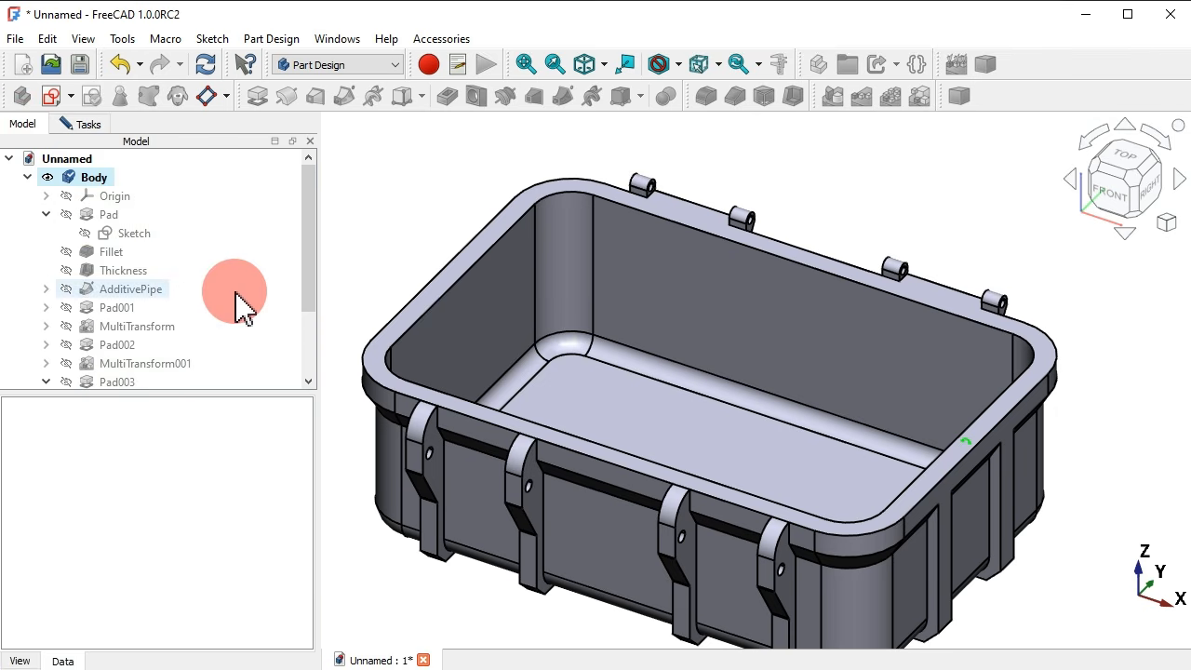
left_click(132, 234)
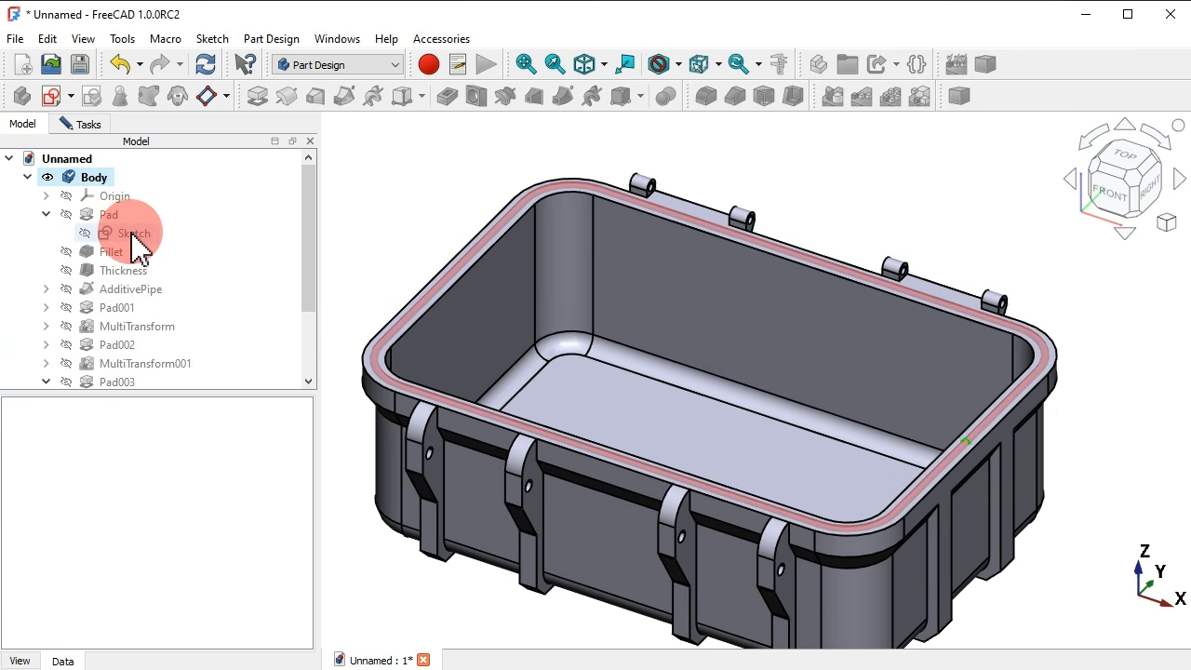
left_click(82, 124)
left_click(116, 176)
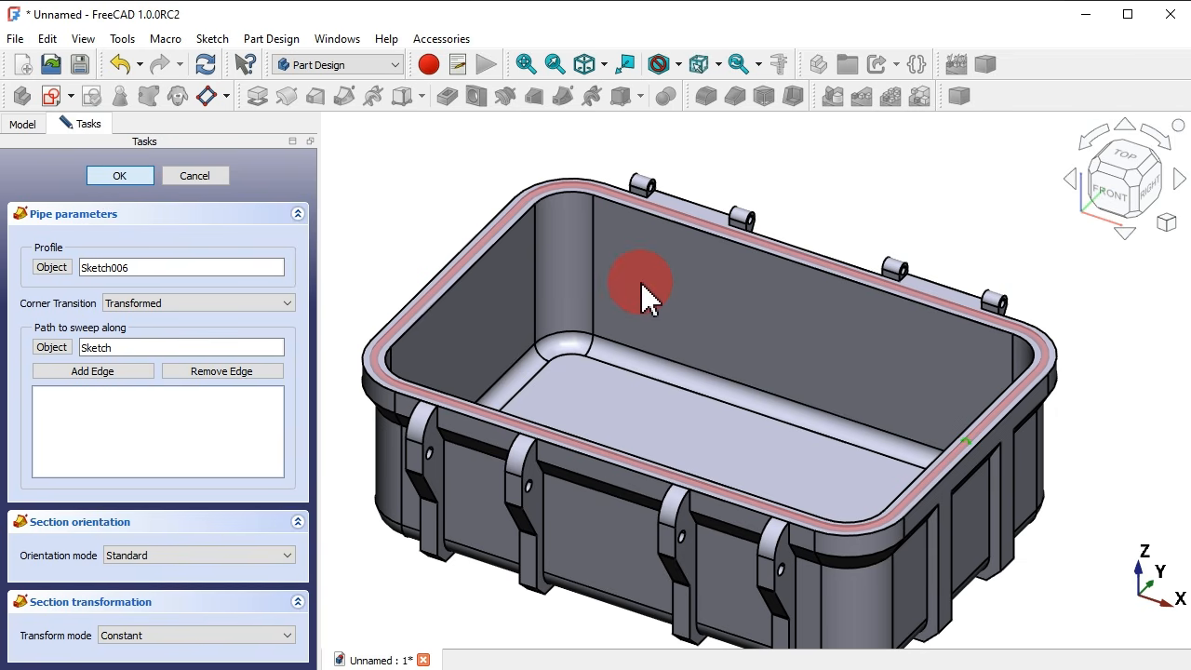
scroll(728, 221, "down", 2)
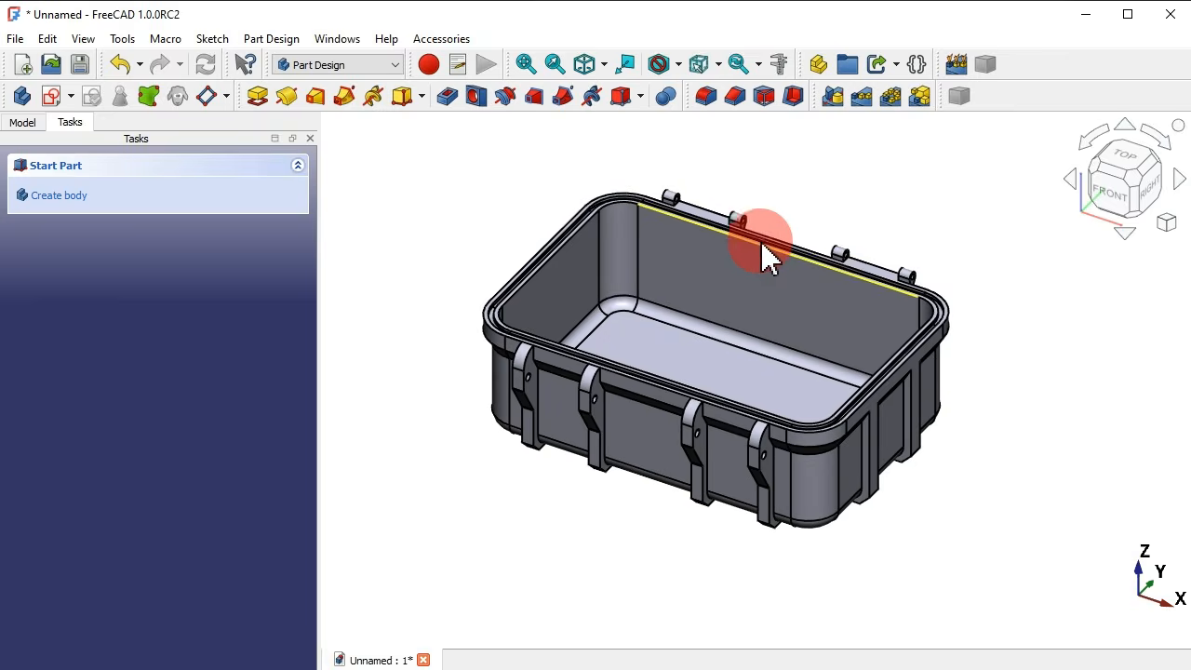
scroll(763, 243, "up", 2)
scroll(744, 219, "down", 2)
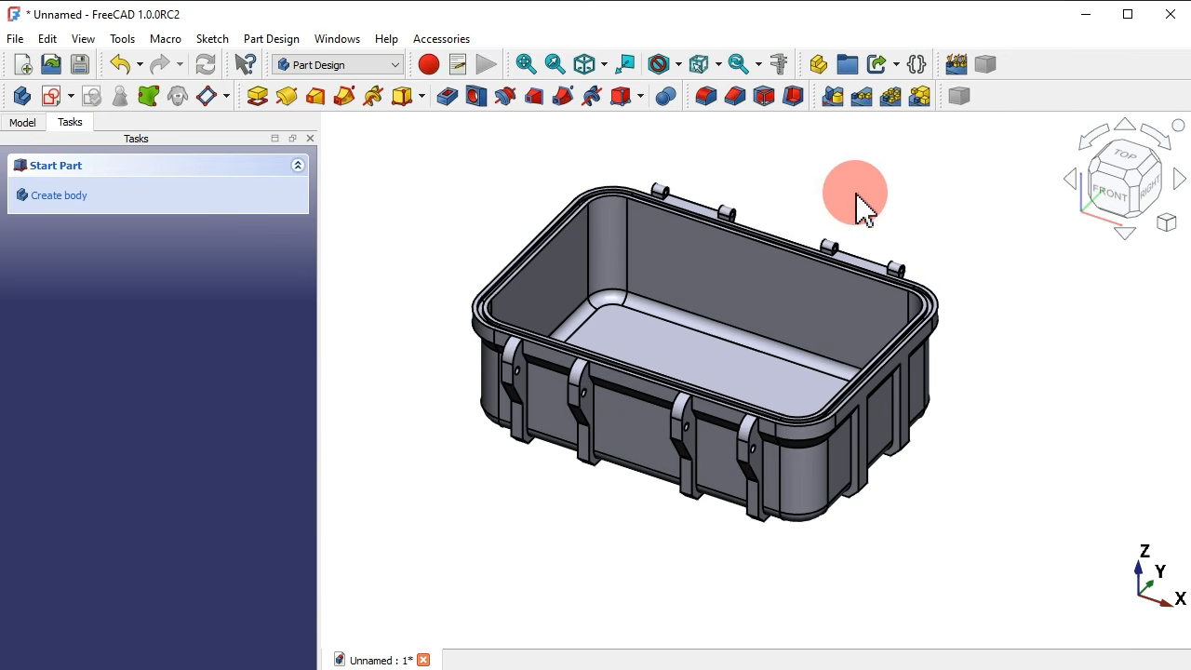